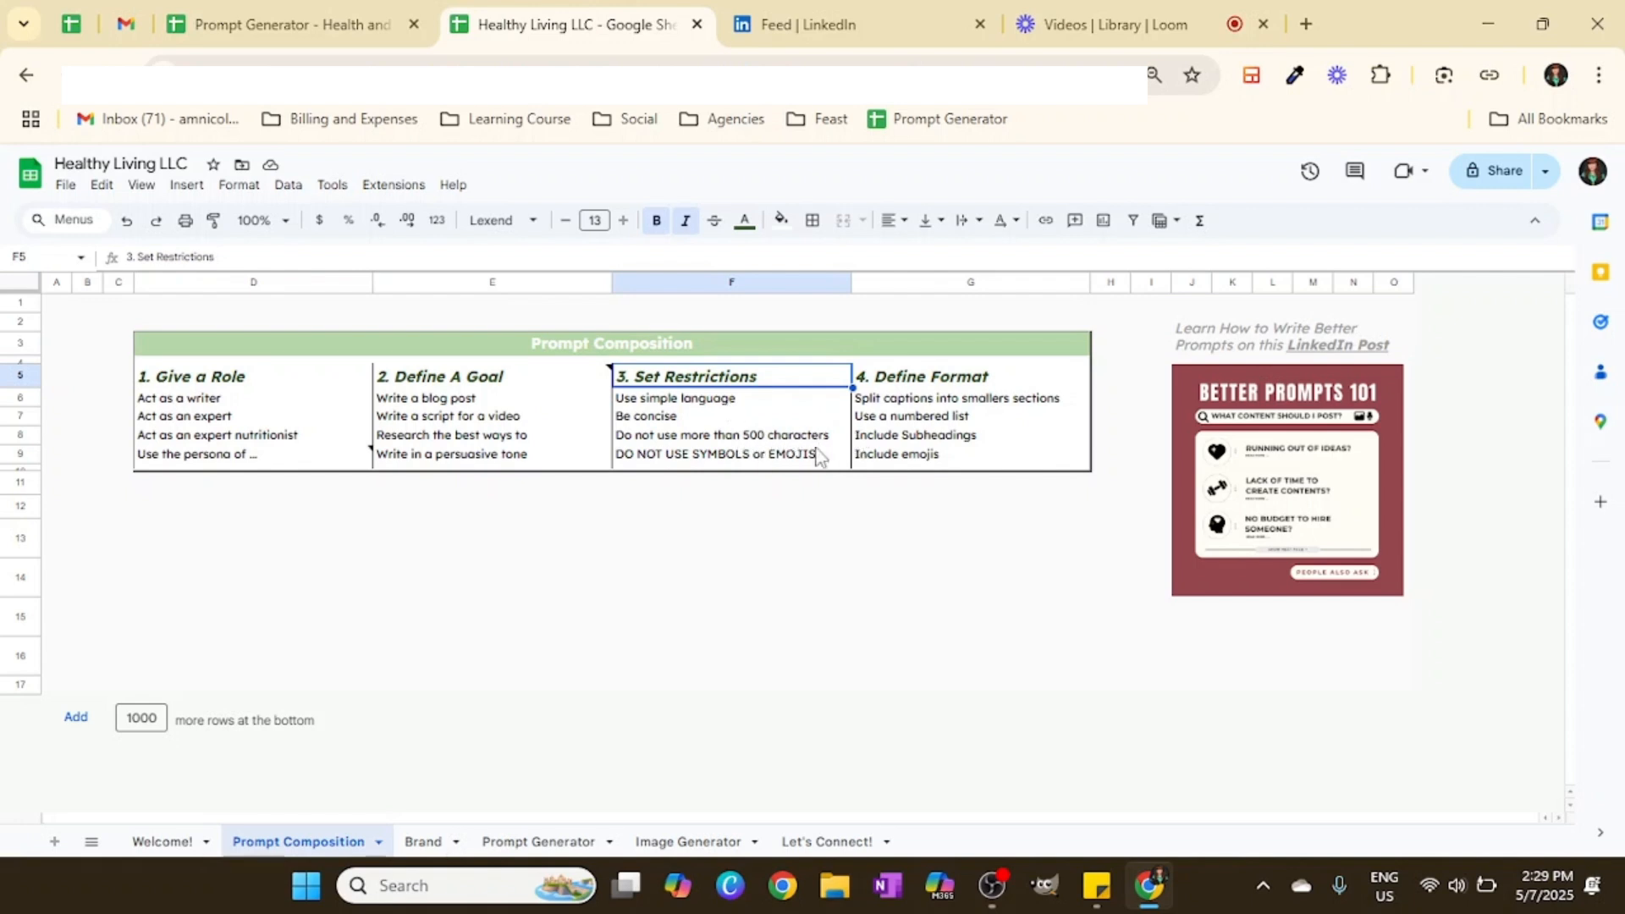
# Step: Review the Prompt Composition table and open the linked LinkedIn post in a new tab, then close that tab
pyautogui.click(728, 457)
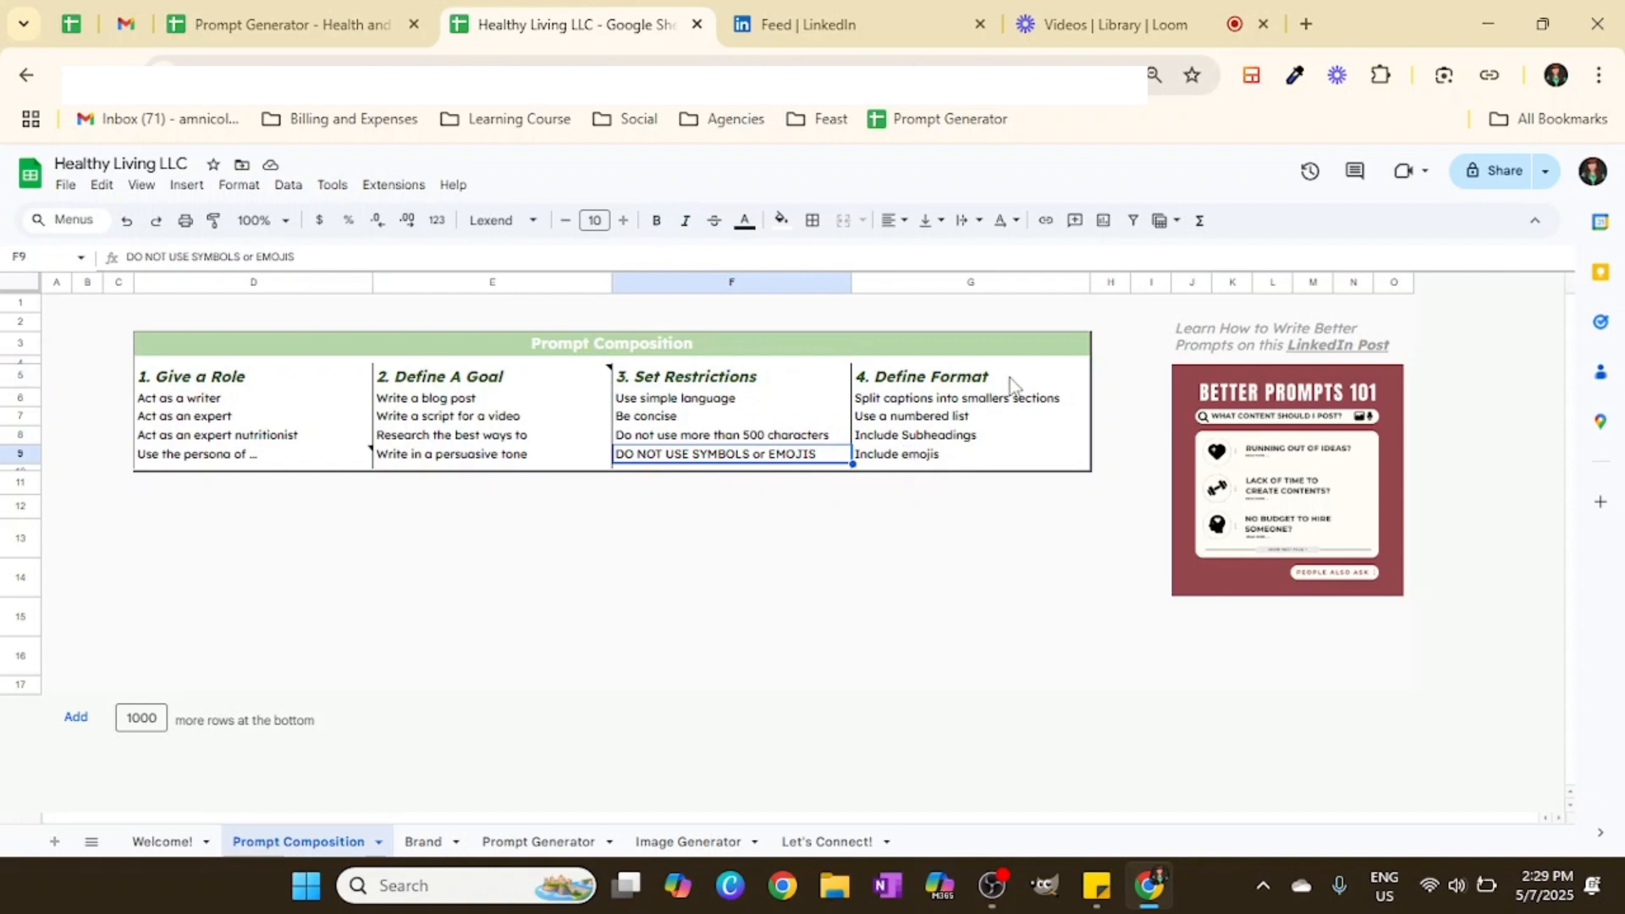
pyautogui.moveTo(918, 400); pyautogui.dragTo(937, 468)
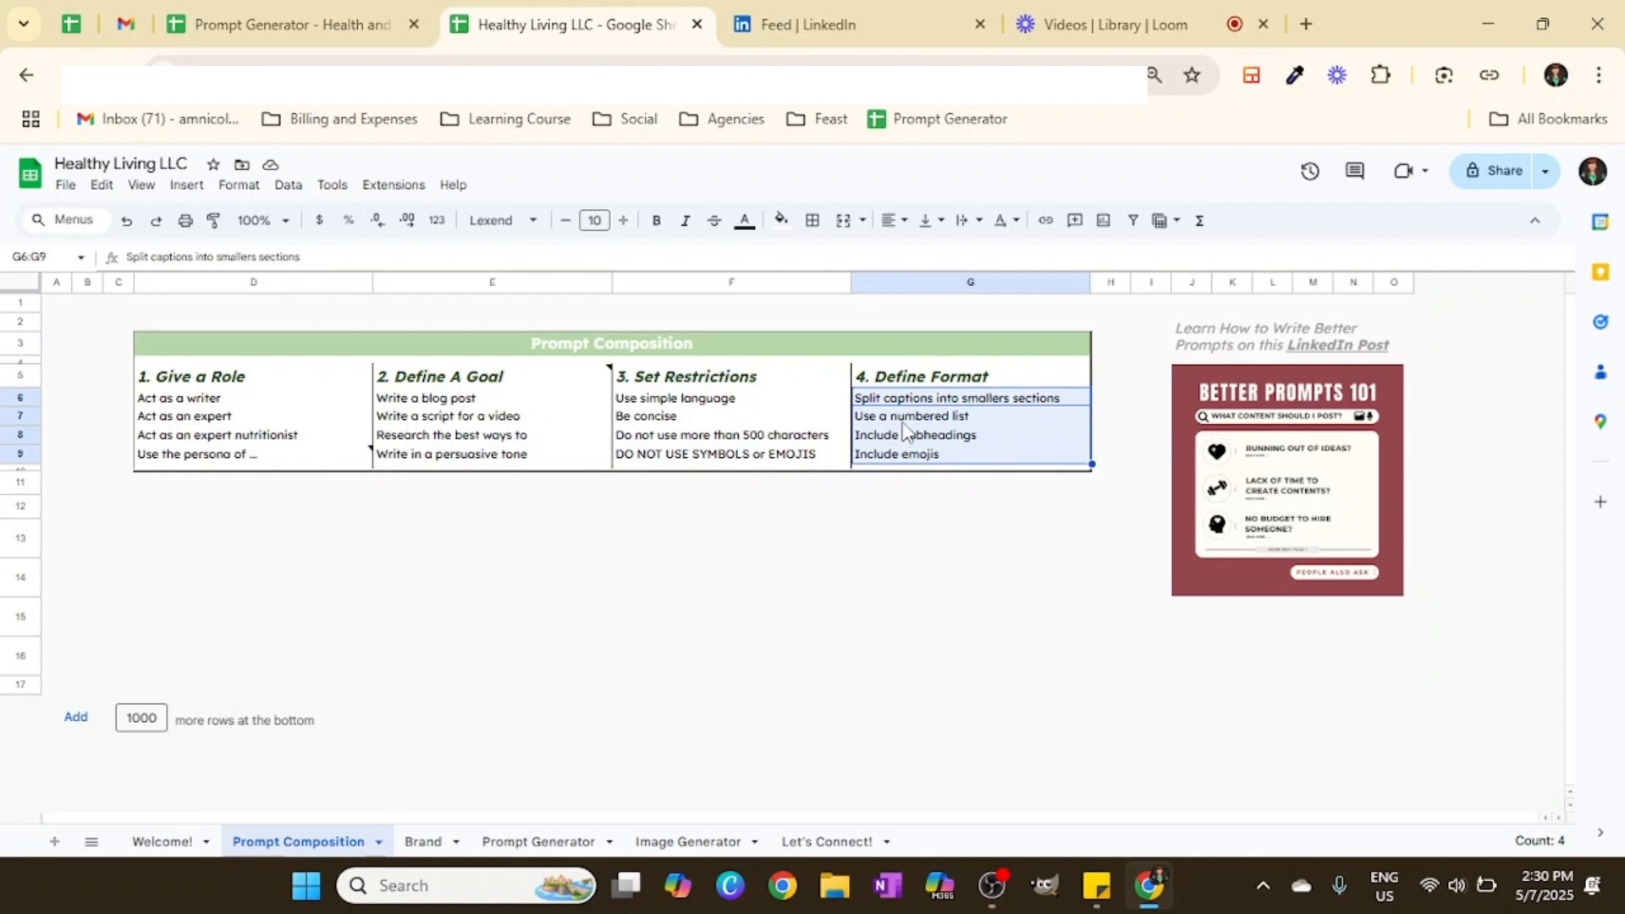
pyautogui.click(975, 421)
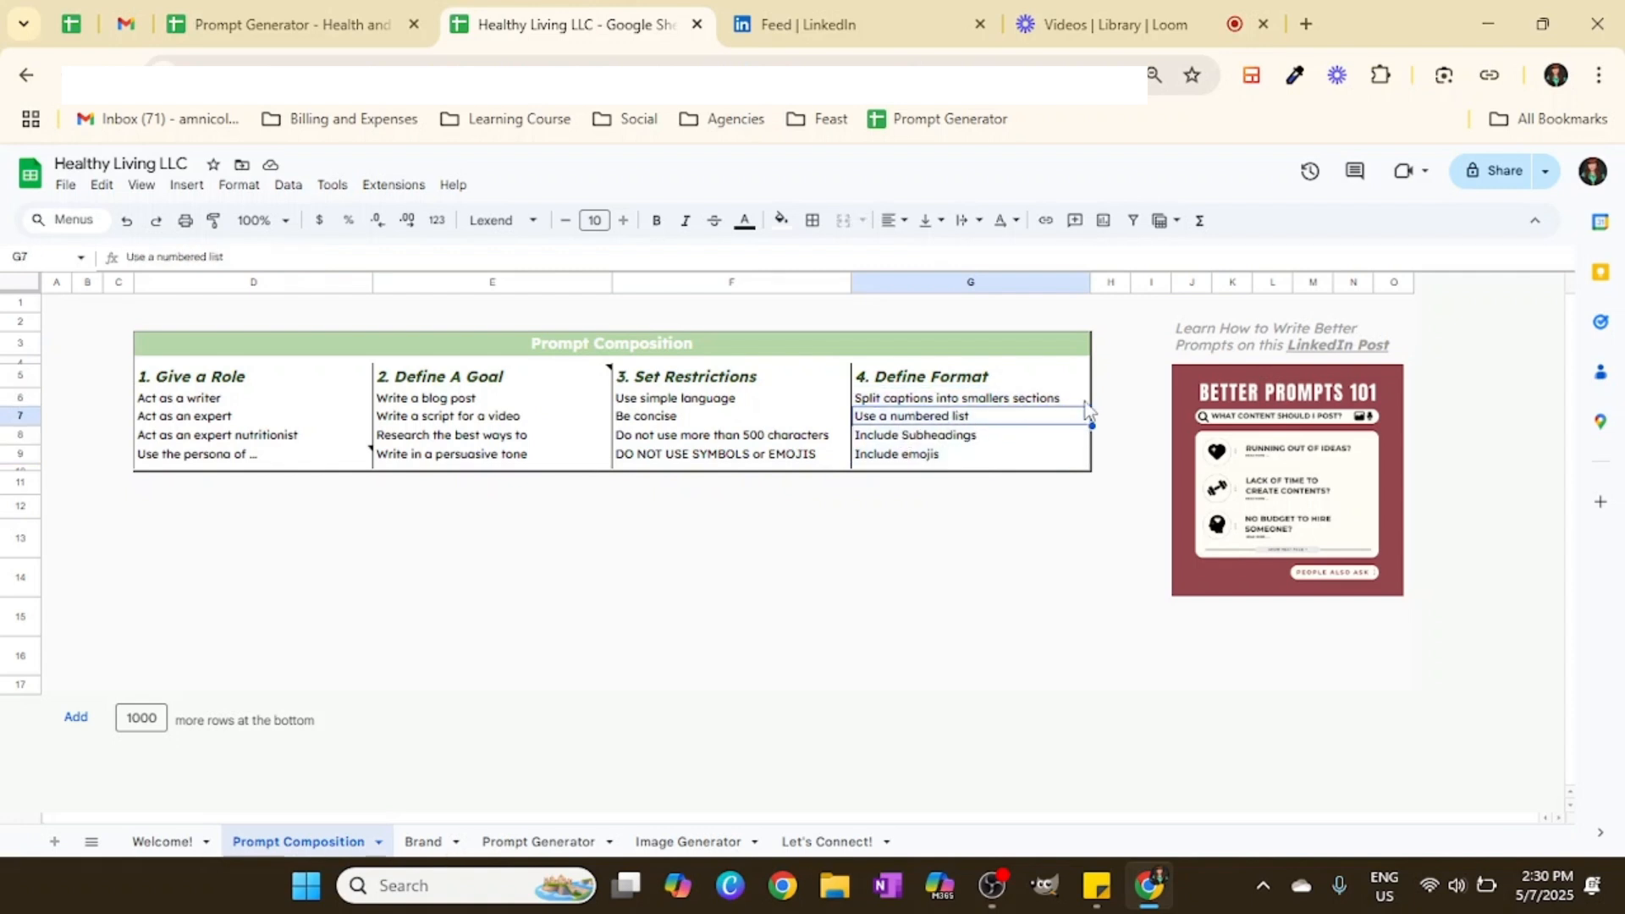
pyautogui.moveTo(254, 402); pyautogui.dragTo(995, 466)
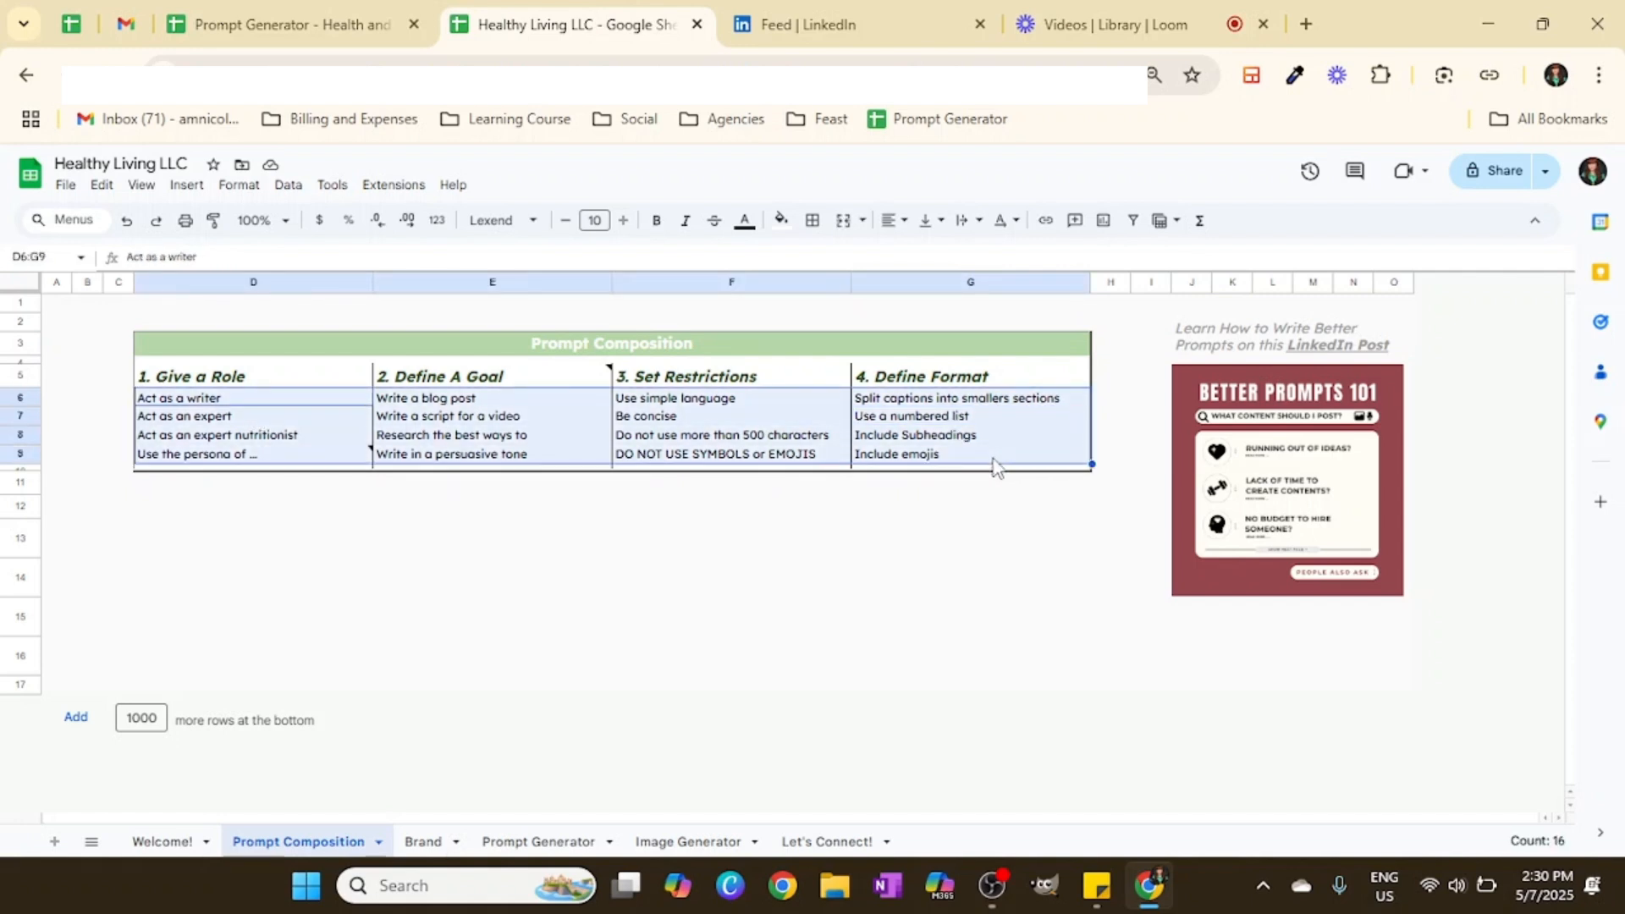
pyautogui.click(1210, 326)
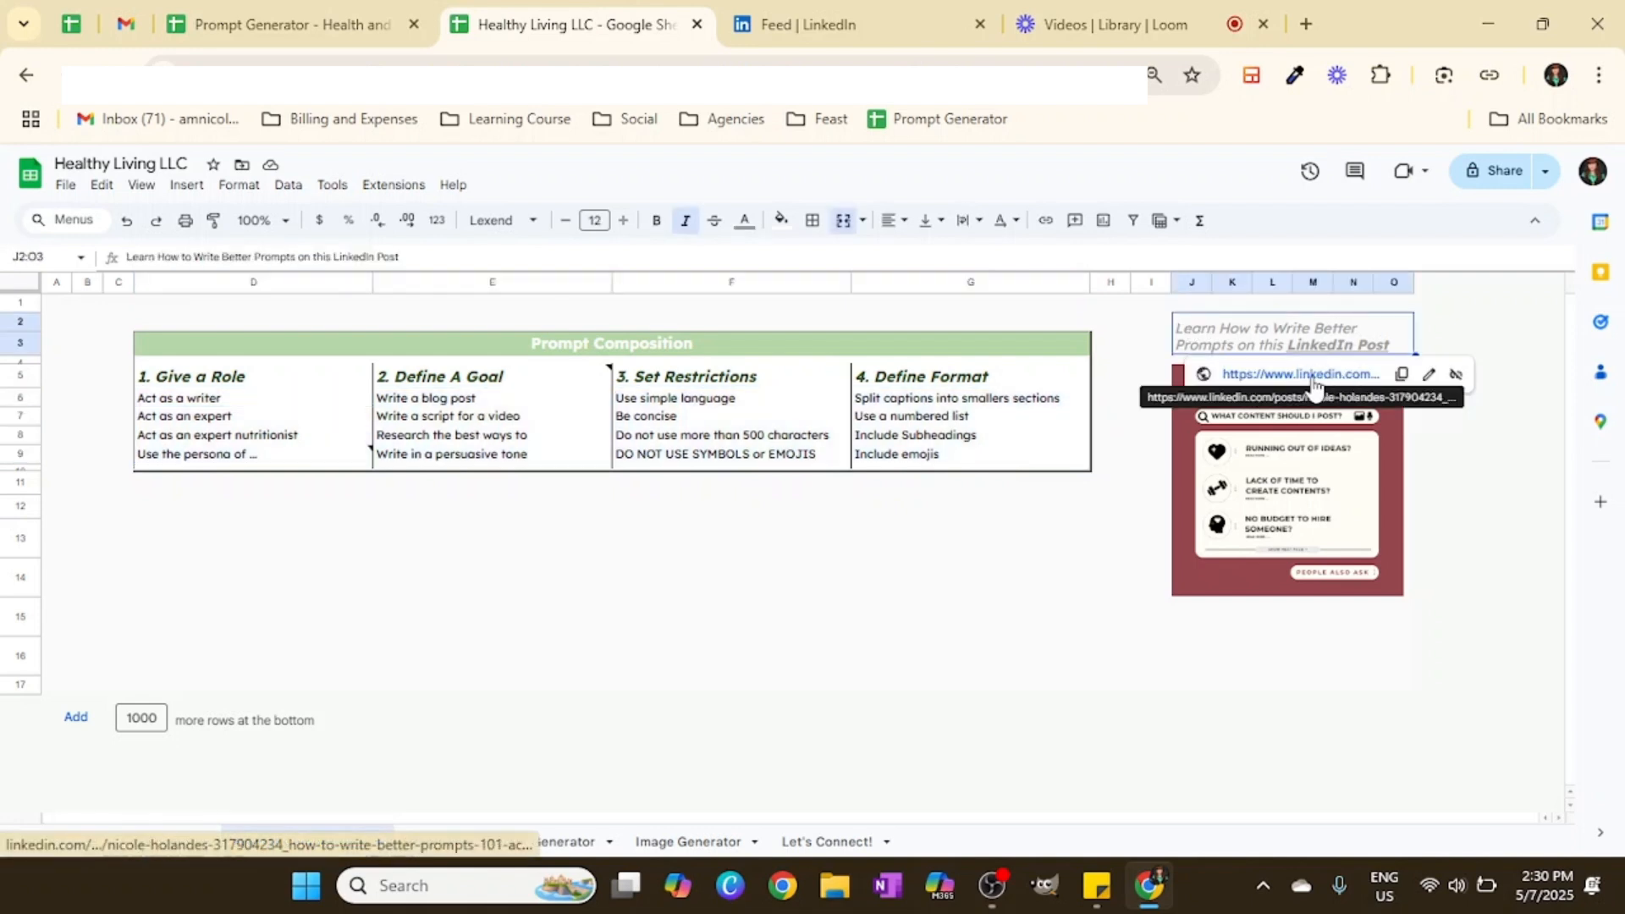
pyautogui.rightClick(1310, 374)
pyautogui.click(1108, 408)
pyautogui.hotkey('ctrl', 'Tab')
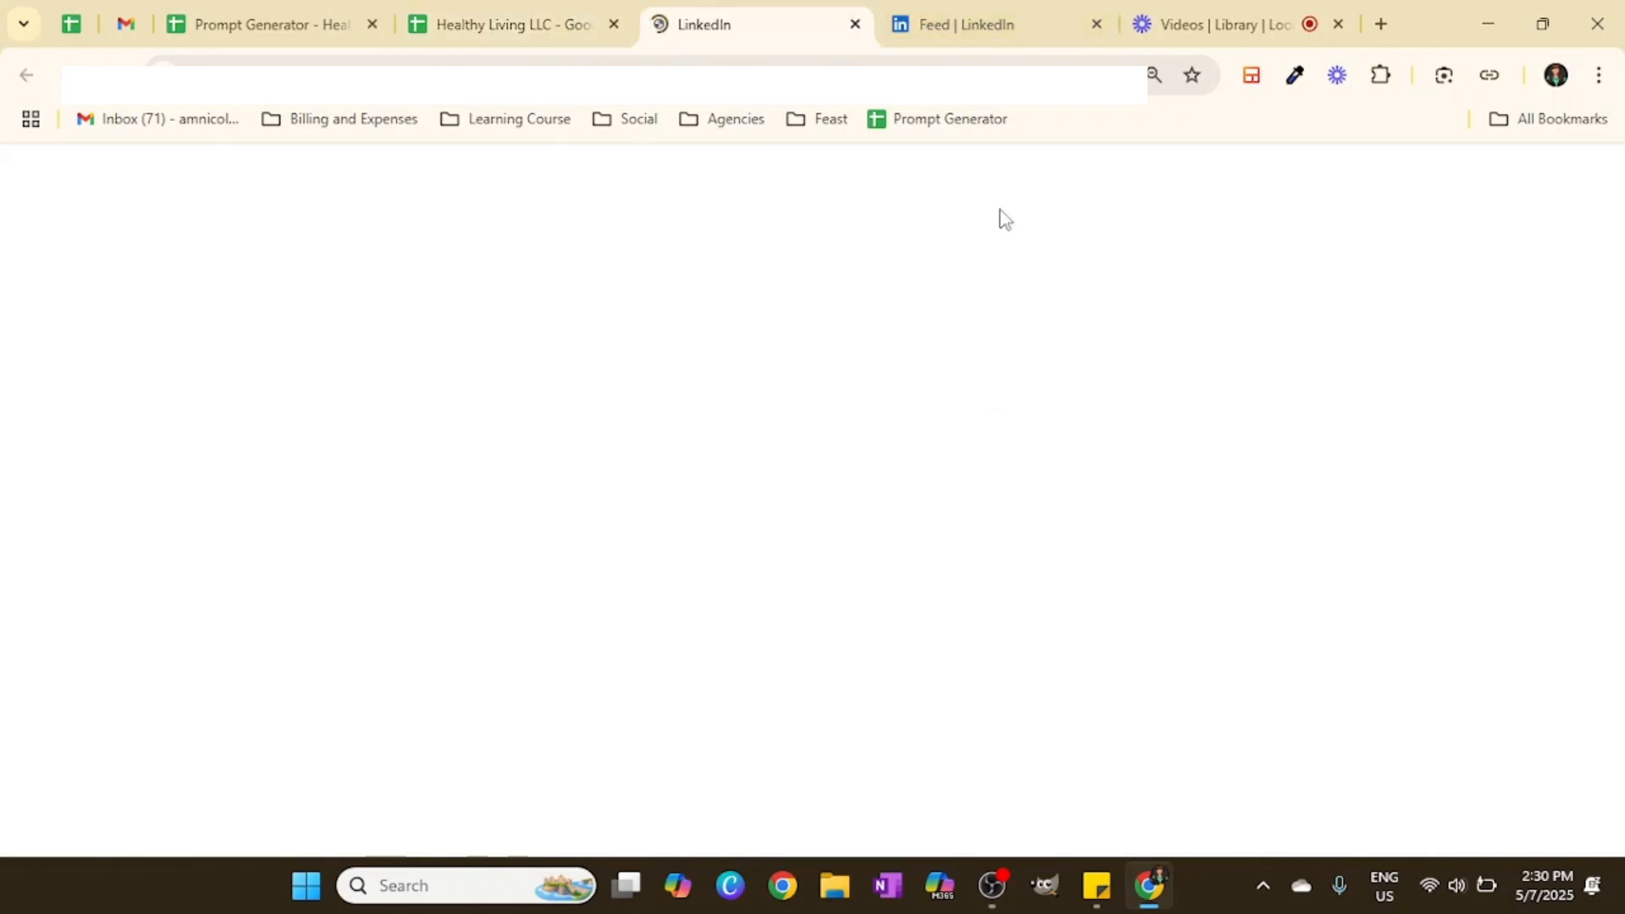
pyautogui.click(524, 25)
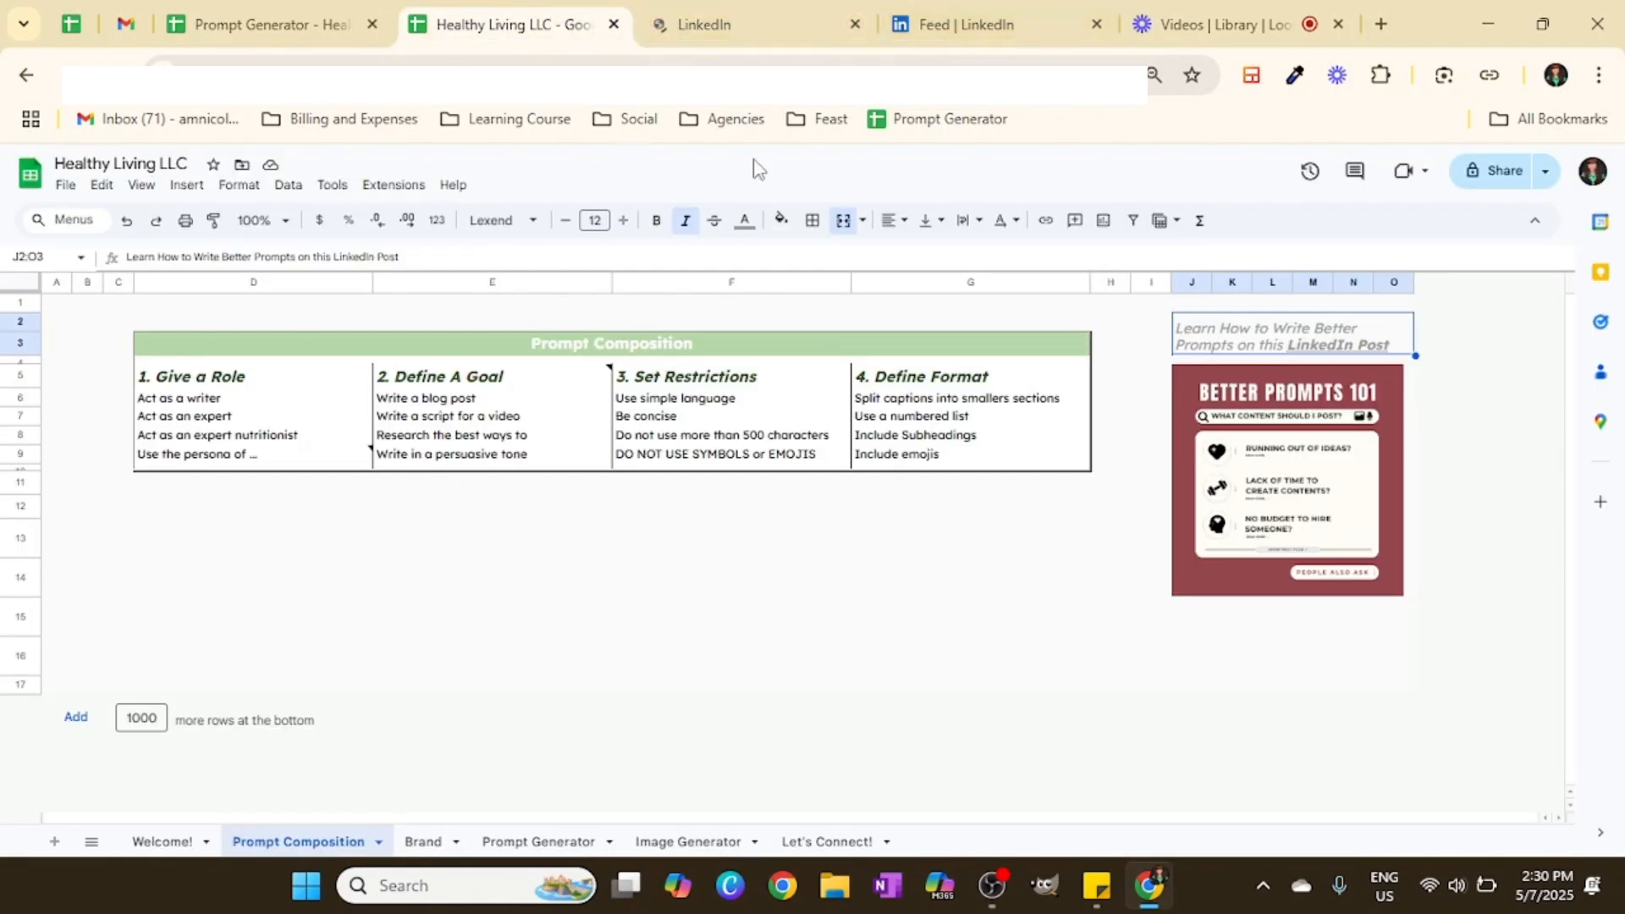
pyautogui.click(855, 24)
pyautogui.moveTo(269, 345); pyautogui.dragTo(1001, 443)
pyautogui.rightClick(316, 840)
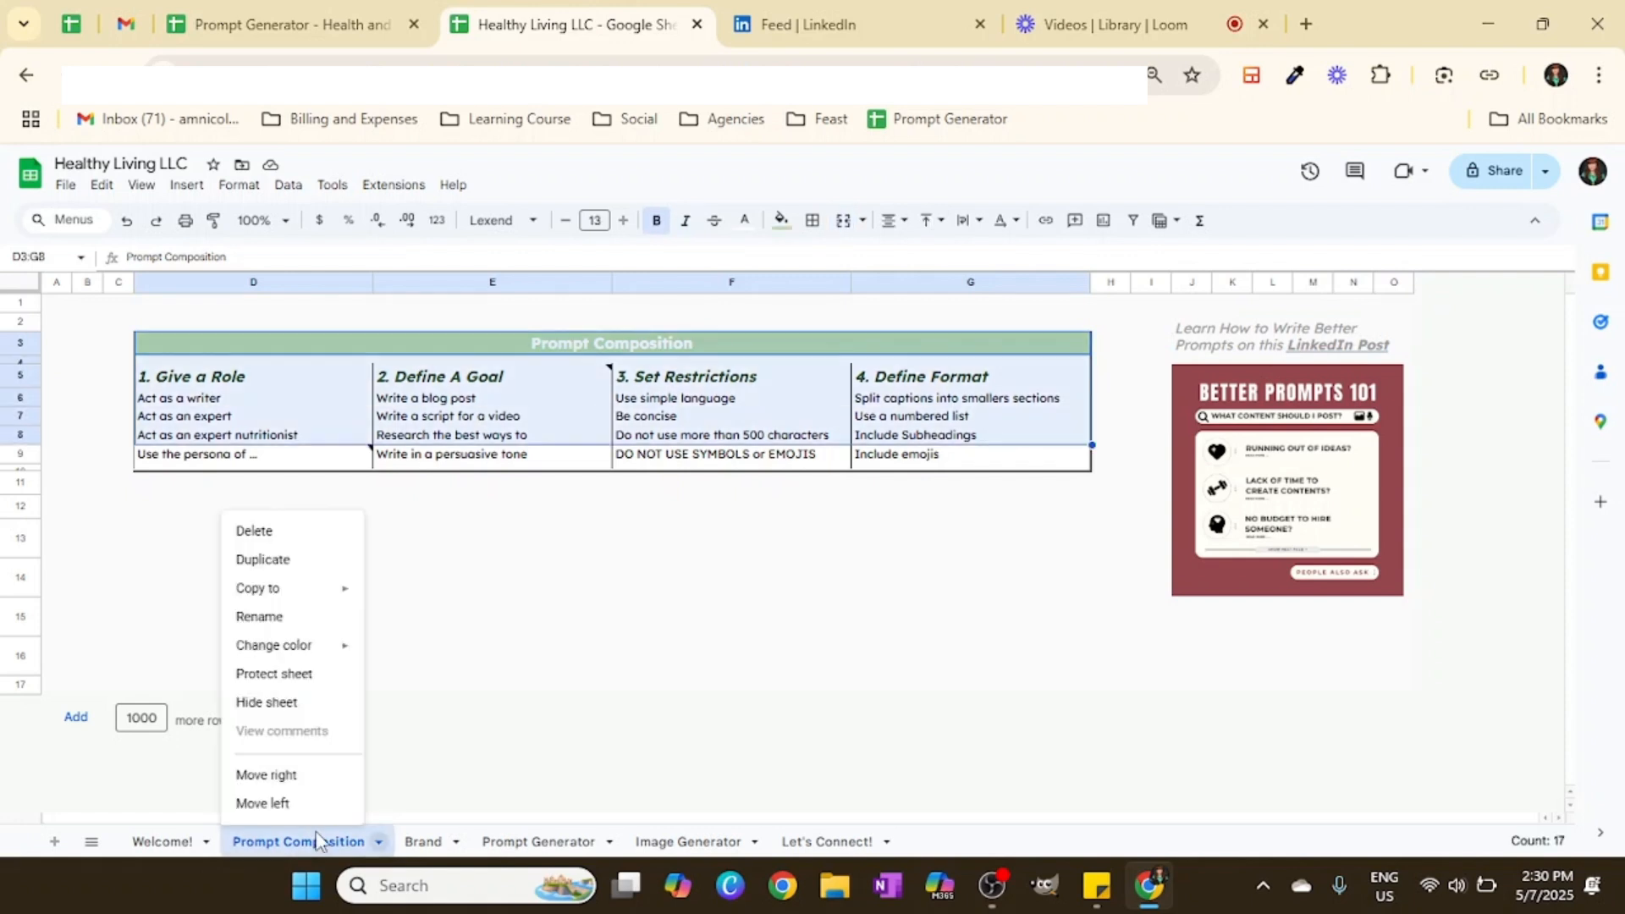
pyautogui.click(698, 593)
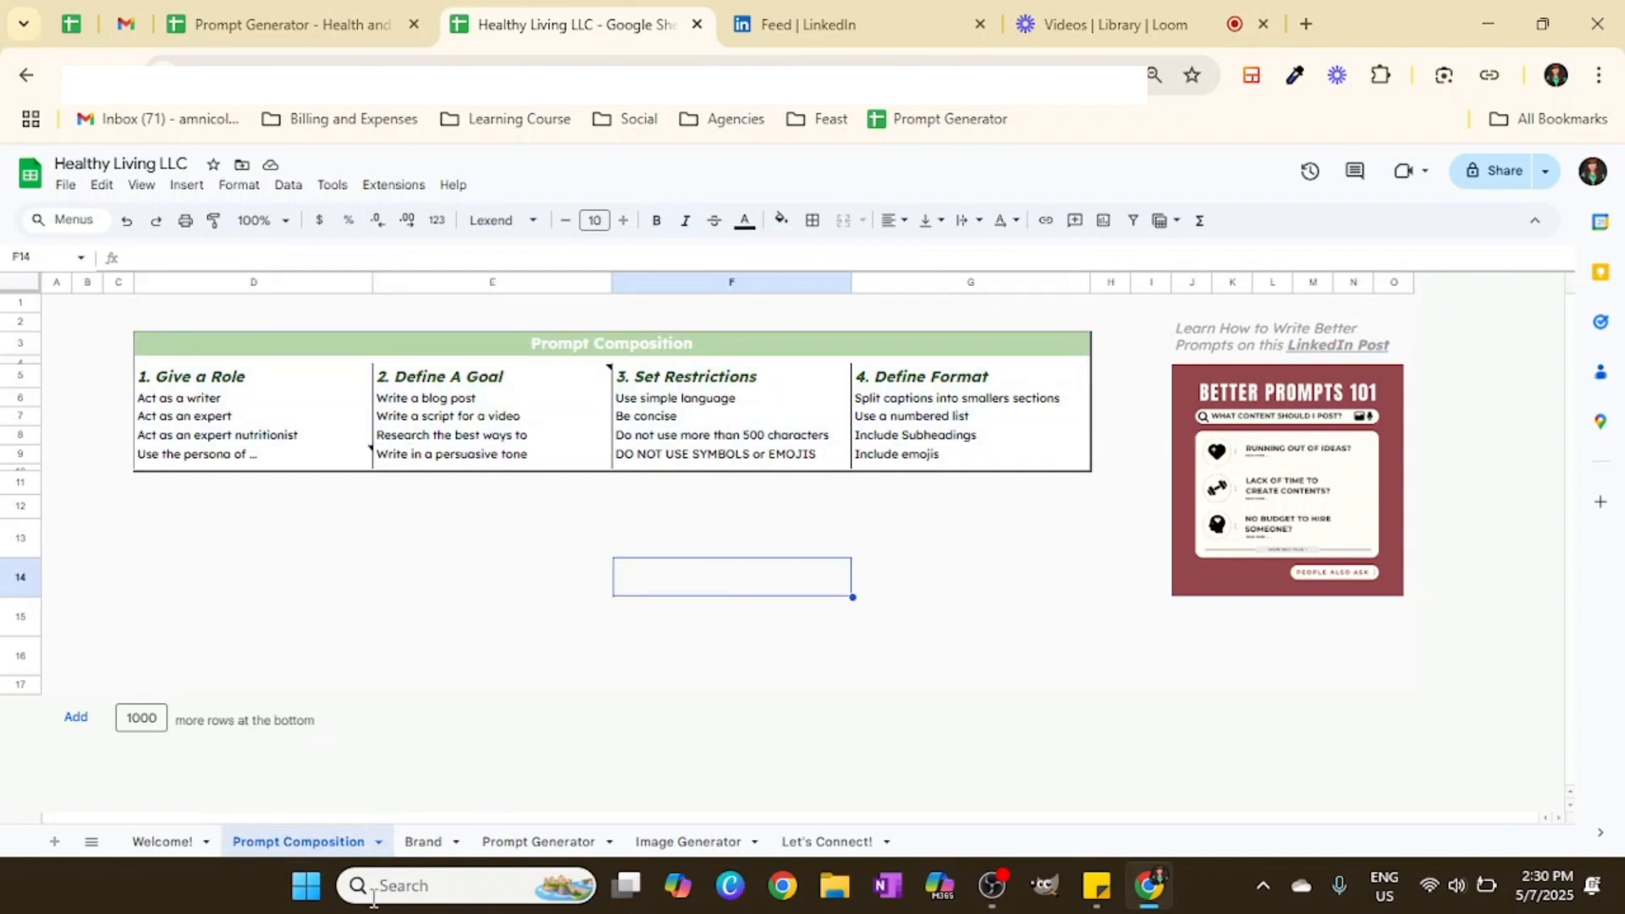
# Step: Delete the Prompt Composition sheet
pyautogui.moveTo(182, 347); pyautogui.dragTo(1054, 466)
pyautogui.rightClick(317, 840)
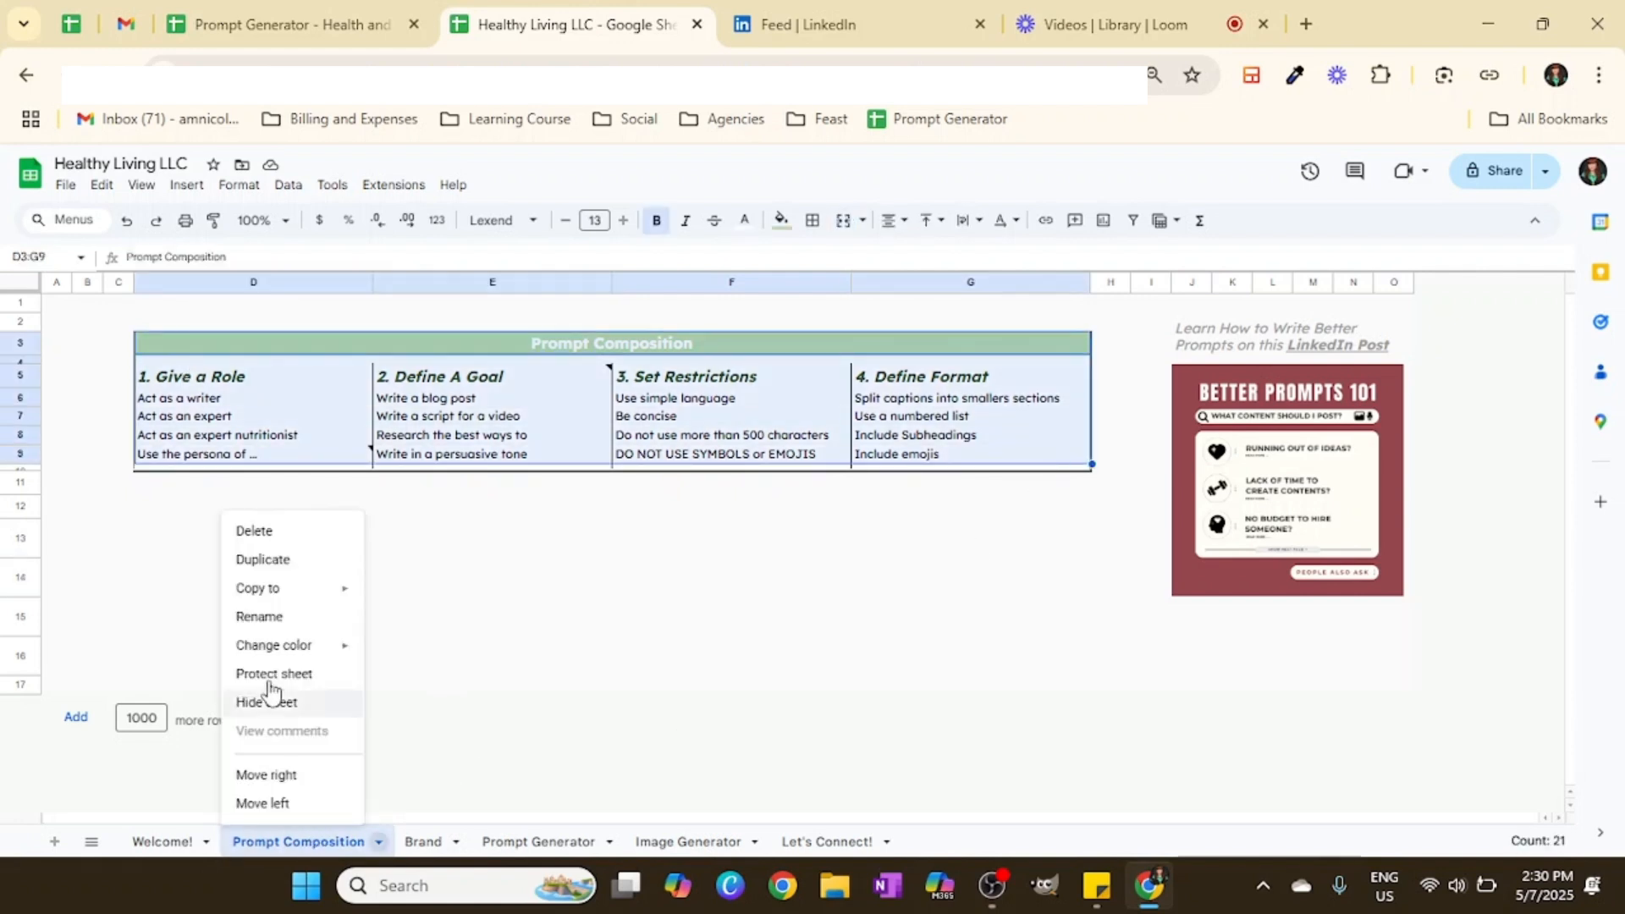
pyautogui.click(254, 530)
pyautogui.click(1007, 540)
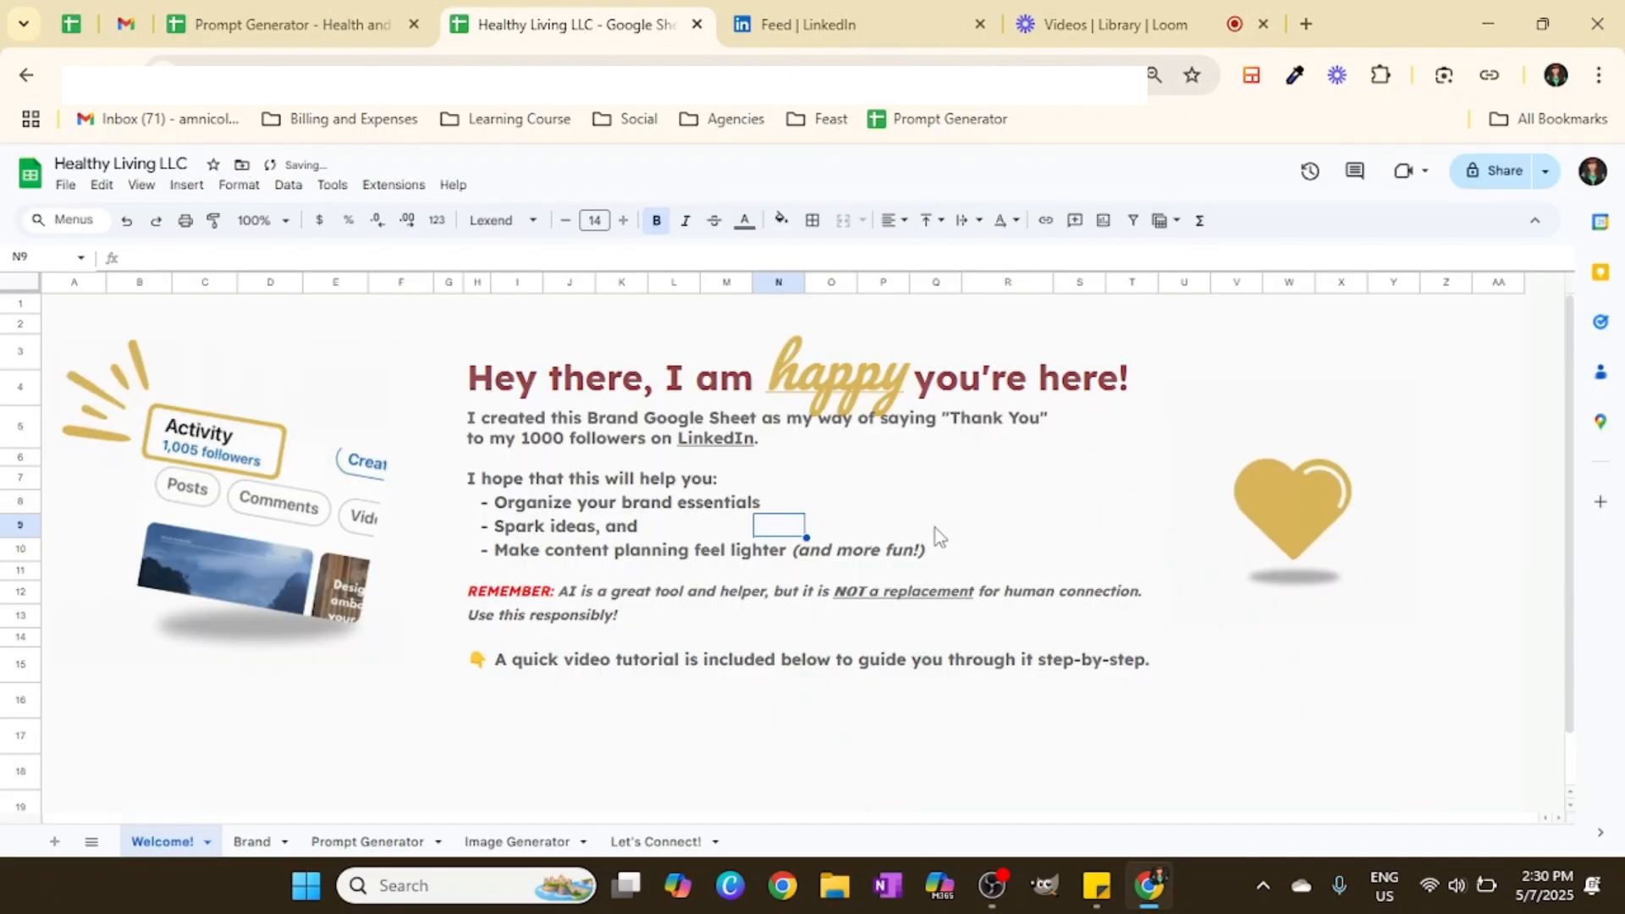
# Step: Delete the Welcome! sheet
pyautogui.rightClick(165, 841)
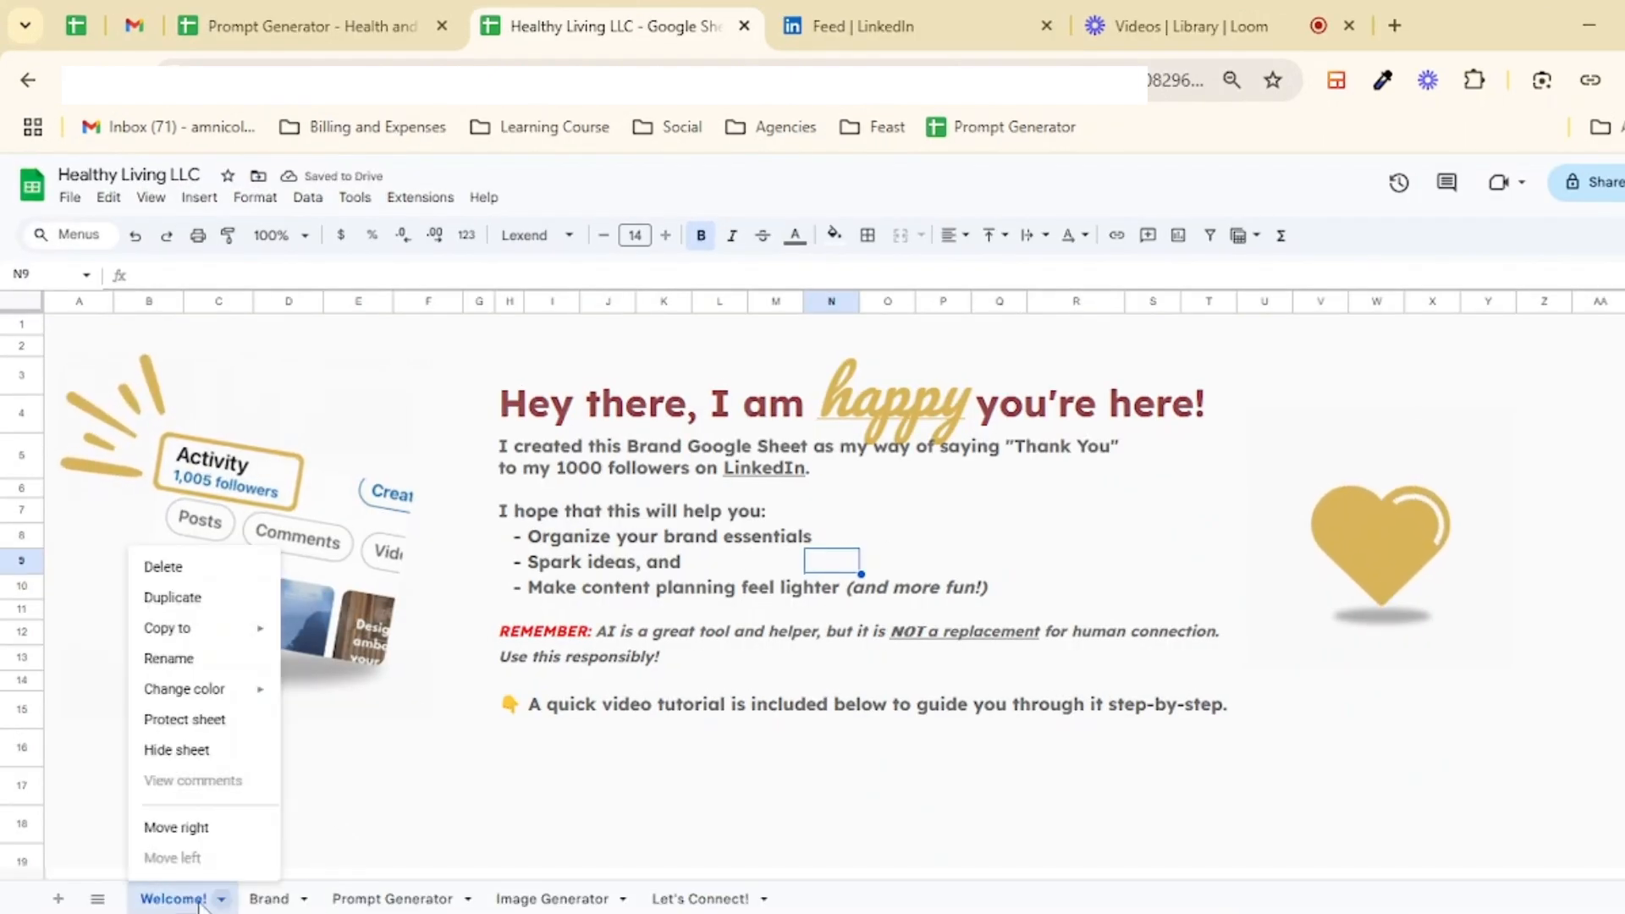
pyautogui.click(169, 566)
pyautogui.click(1074, 577)
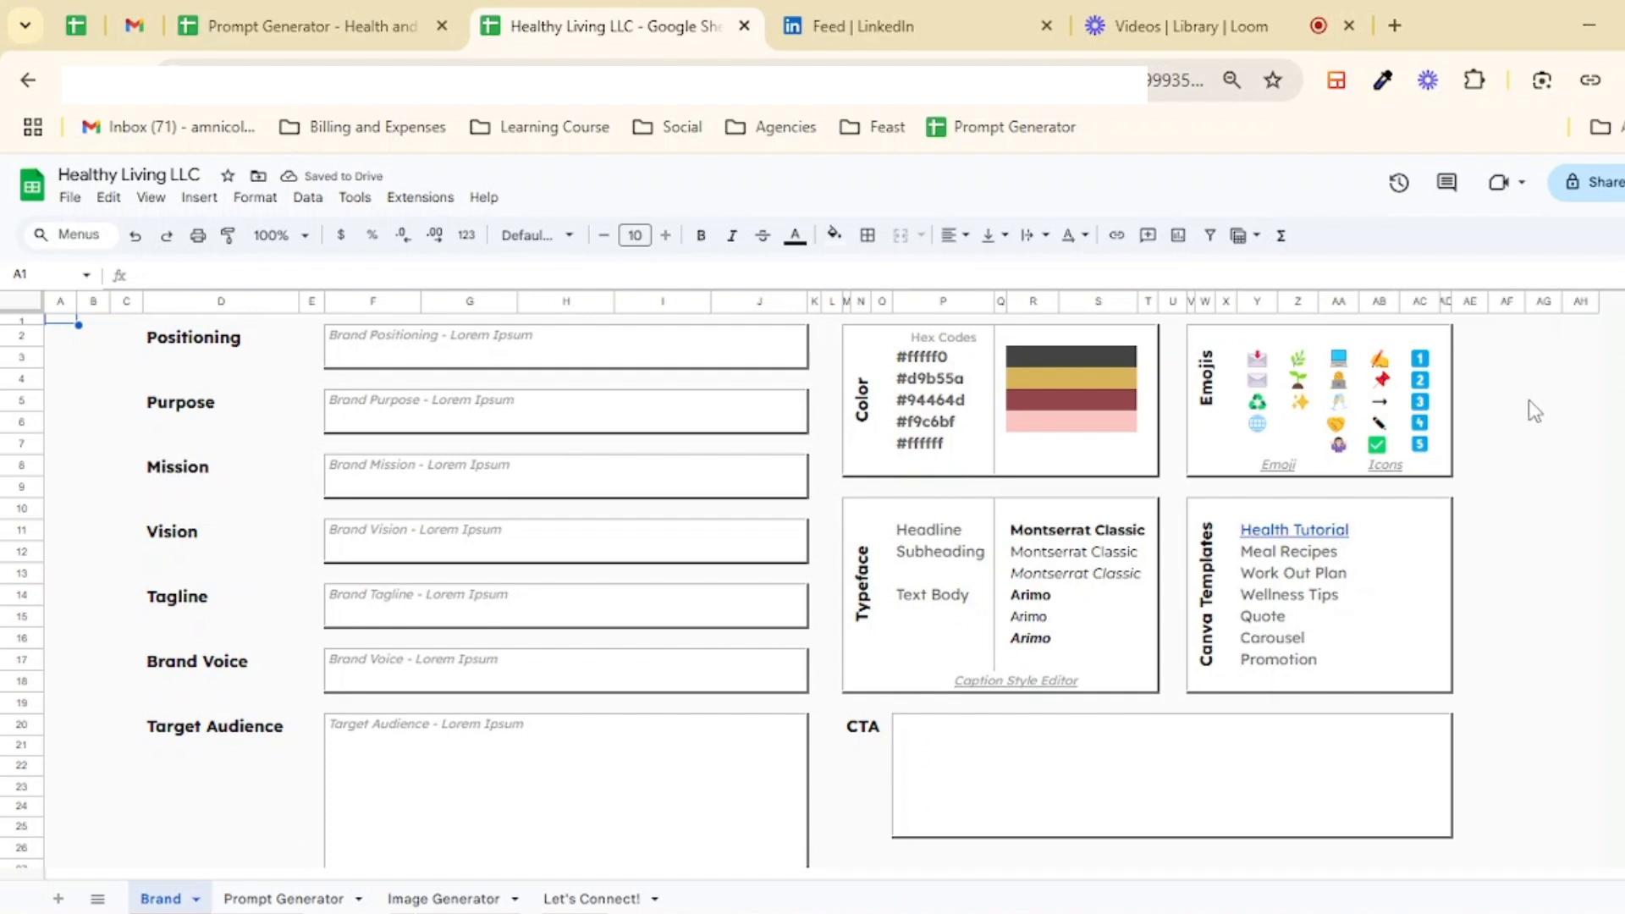
pyautogui.click(1521, 379)
pyautogui.scroll(-2, 1529, 529)
pyautogui.scroll(2, 971, 637)
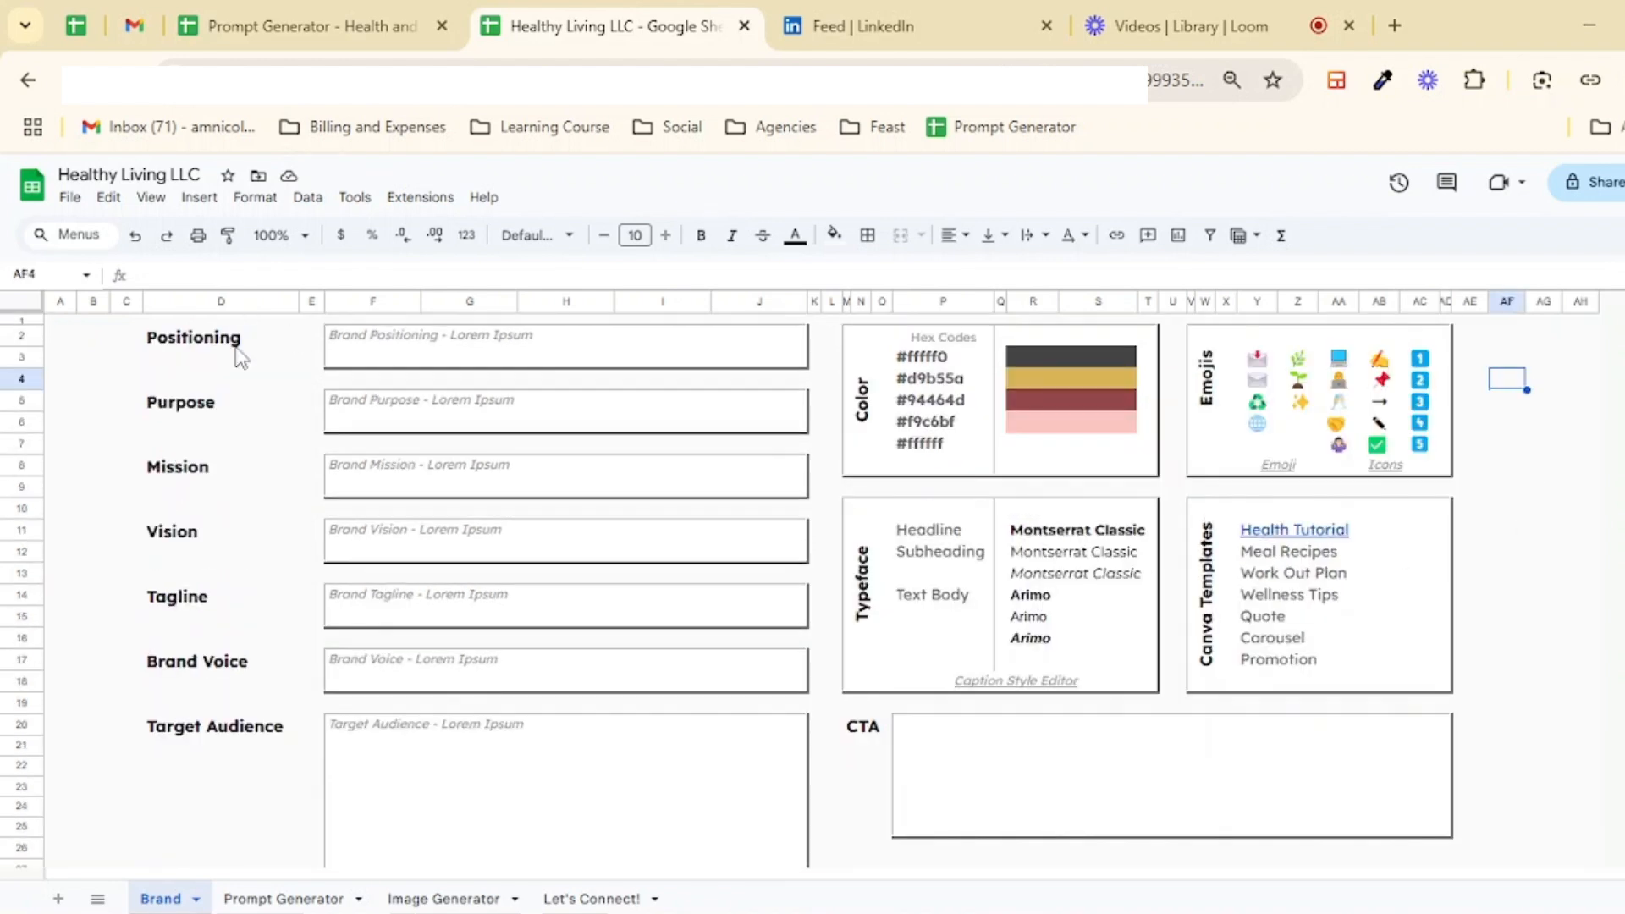
# Step: Replace the Positioning placeholder text with "Health centered coaching ..."
pyautogui.click(537, 350)
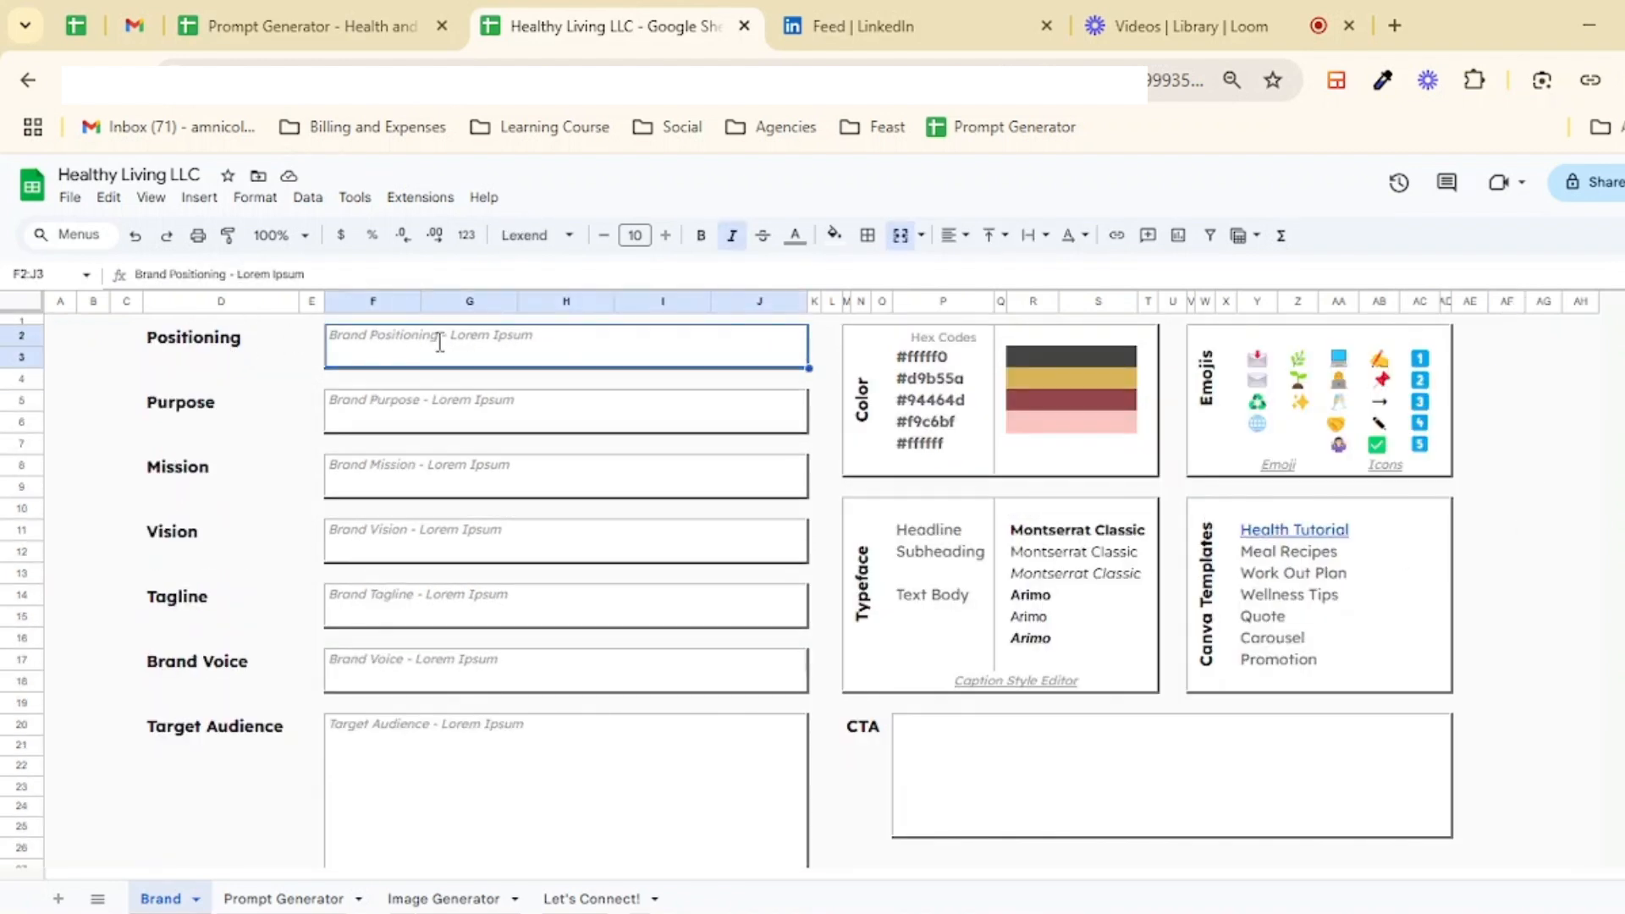
pyautogui.doubleClick(353, 334)
pyautogui.moveTo(353, 334); pyautogui.dragTo(563, 332)
pyautogui.click(362, 333)
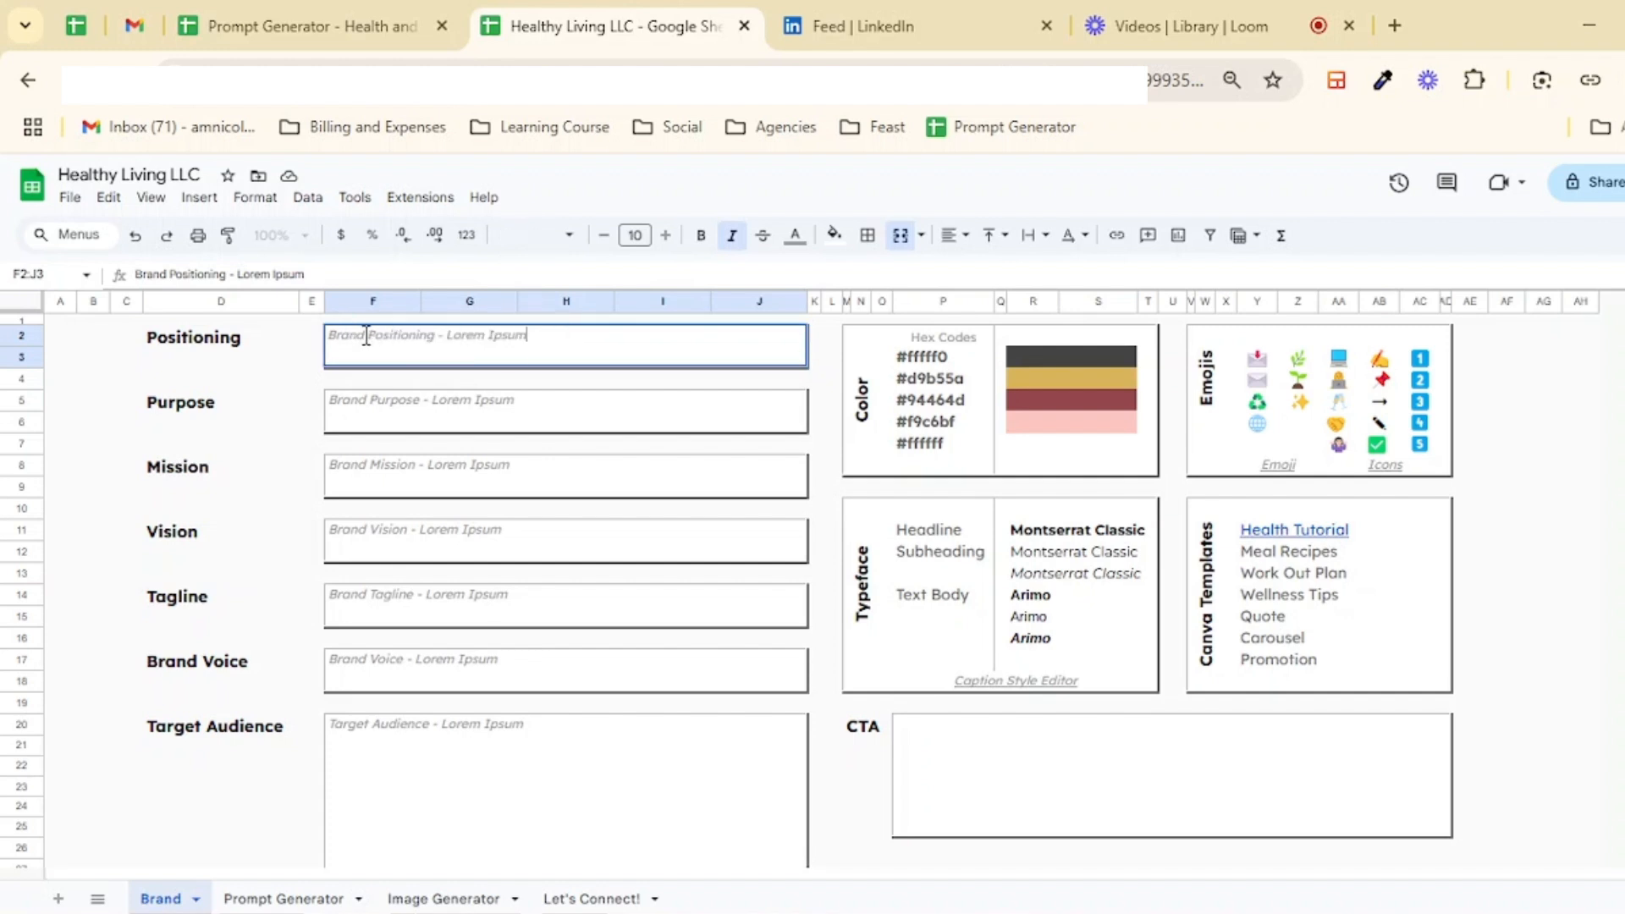
pyautogui.moveTo(331, 334); pyautogui.dragTo(644, 329)
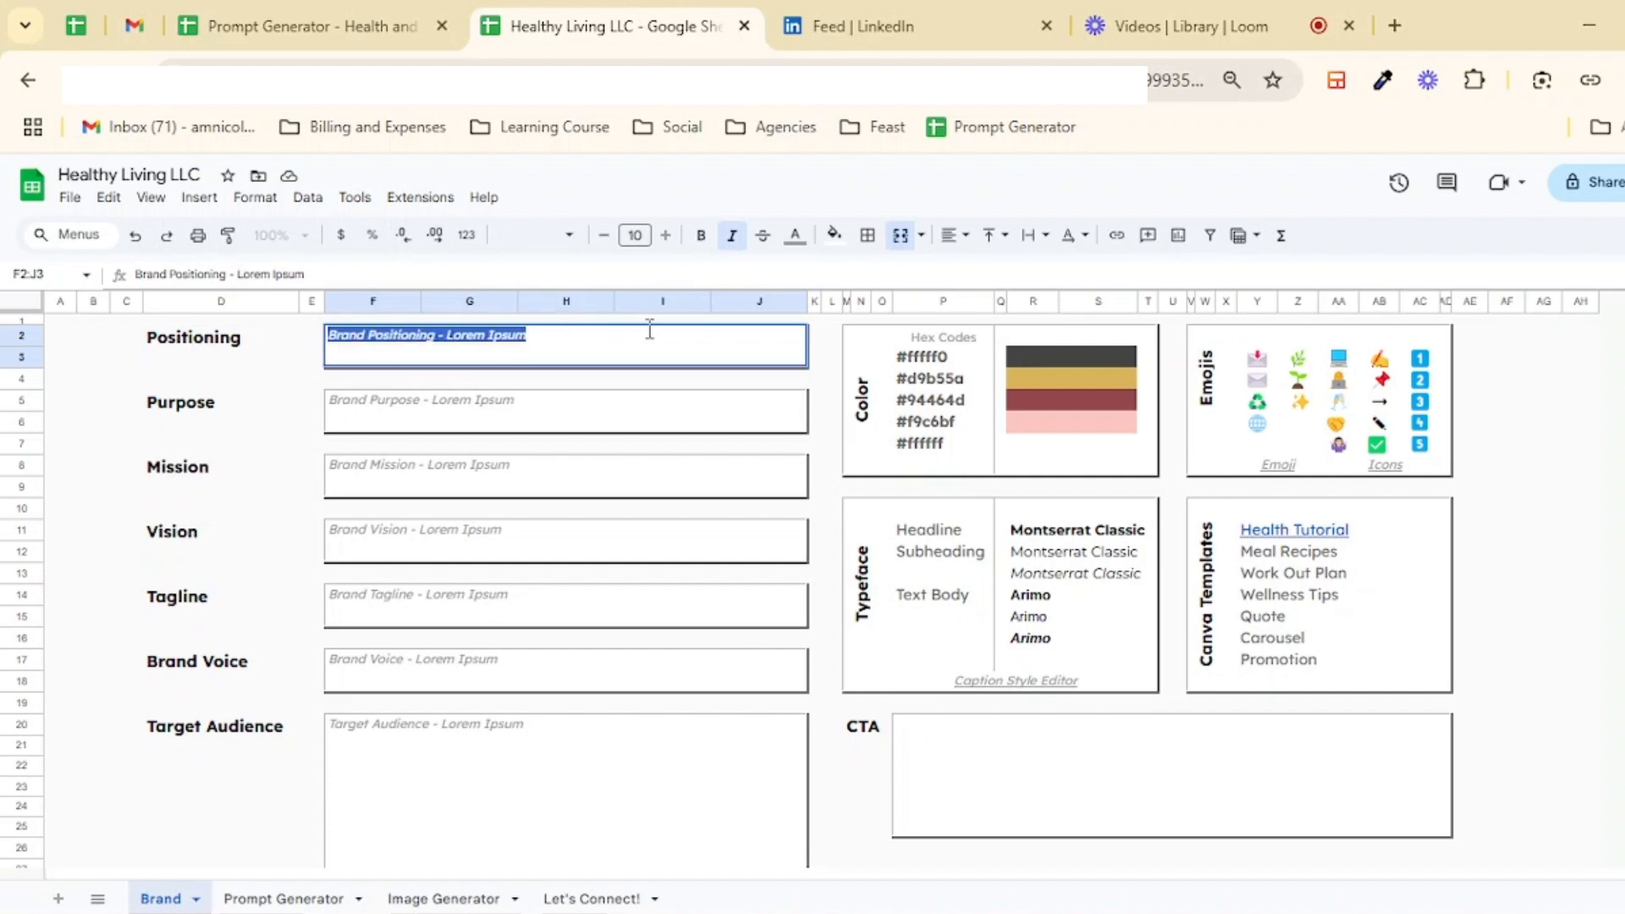
pyautogui.write('Heal')
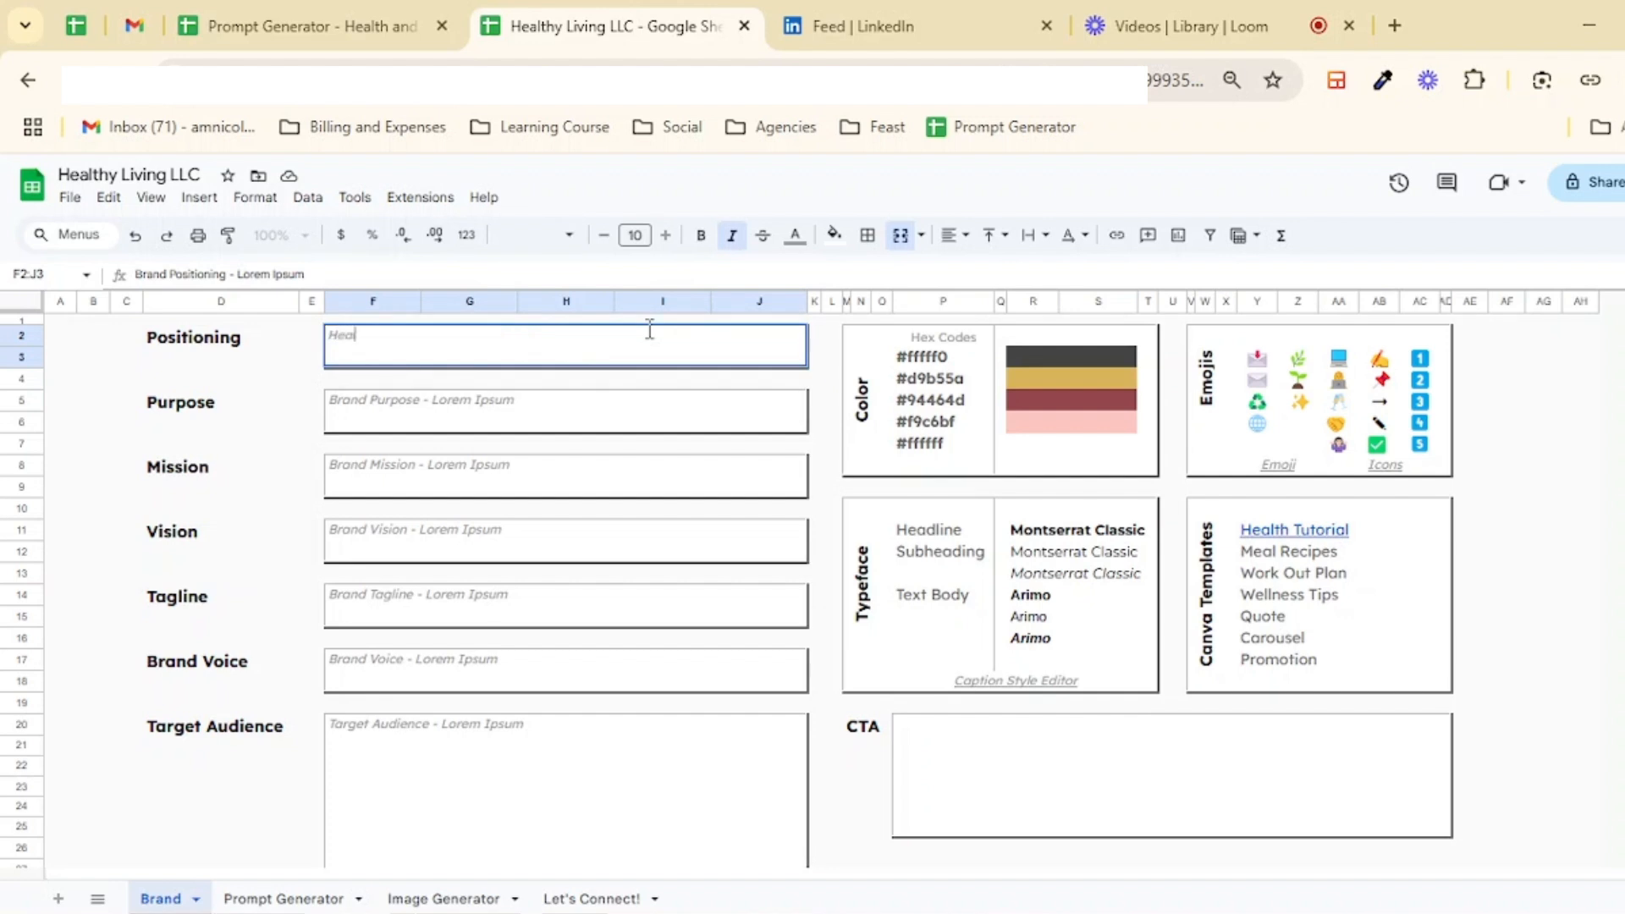
pyautogui.write('th centered coaching ...')
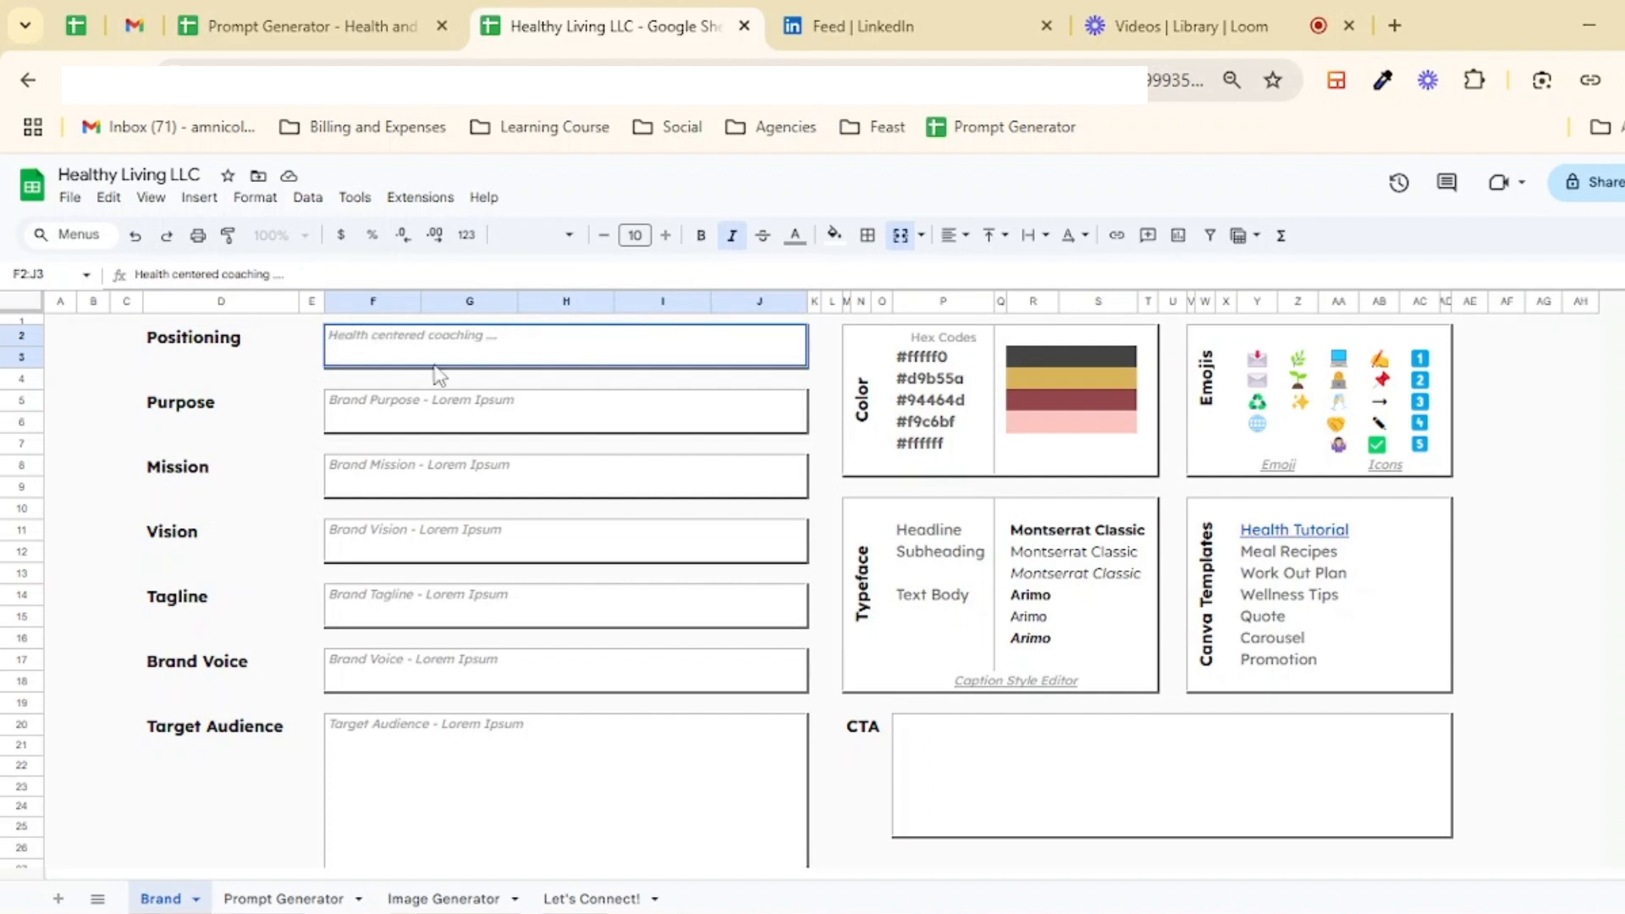
# Step: Replace the Purpose placeholder with "To build healthy communities"
pyautogui.tripleClick(391, 400)
pyautogui.write('To build')
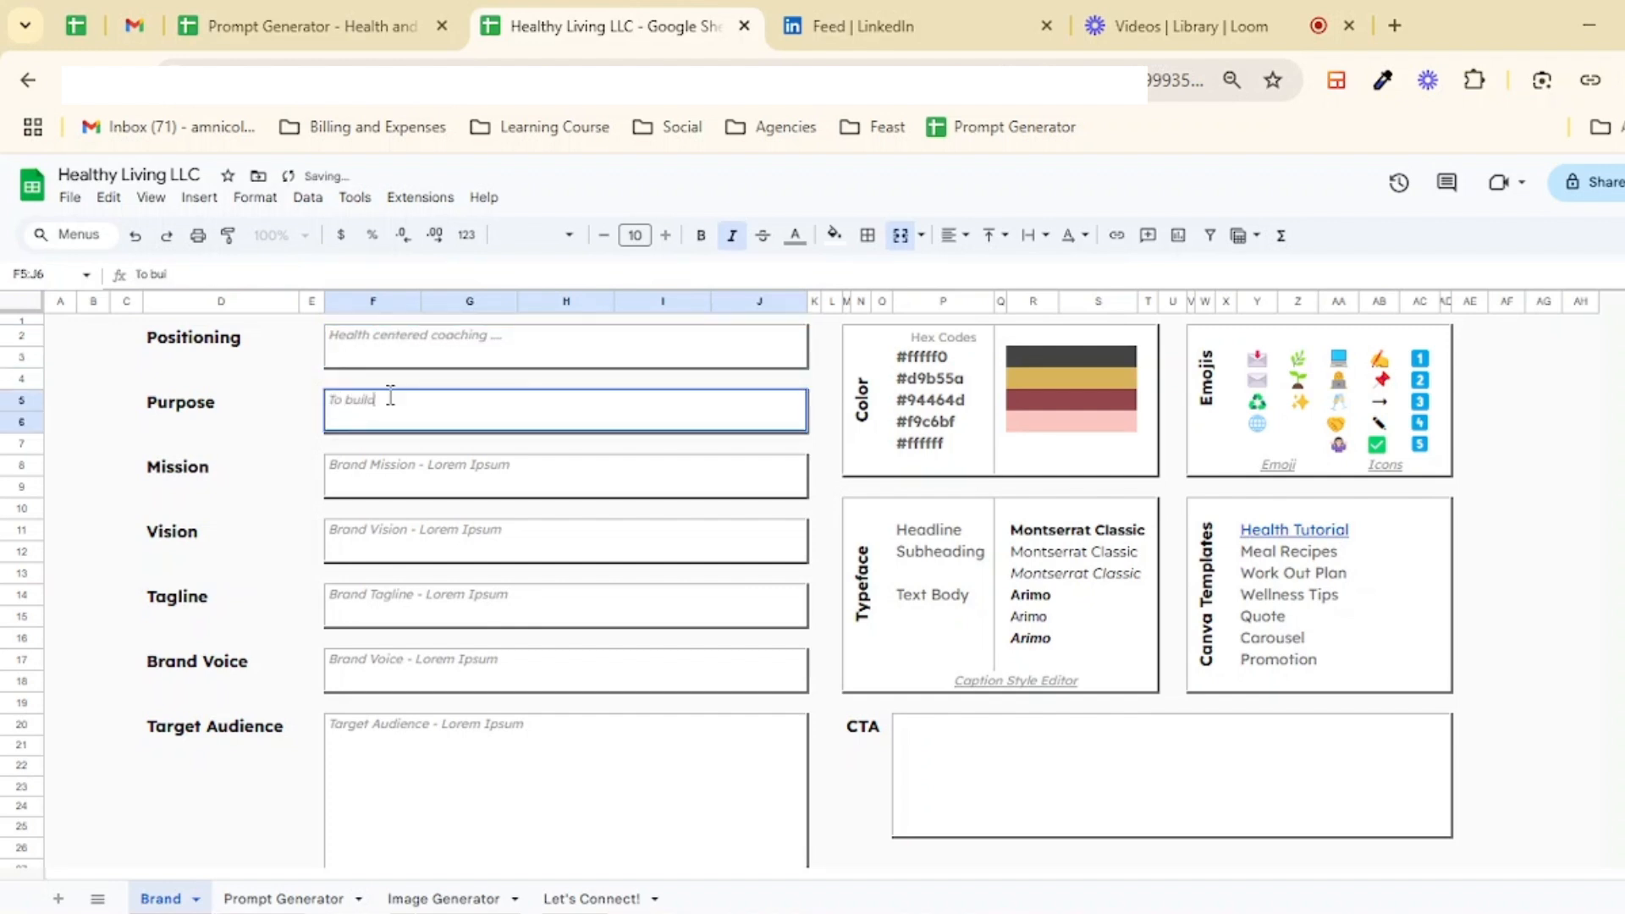
pyautogui.write(' healthy communities')
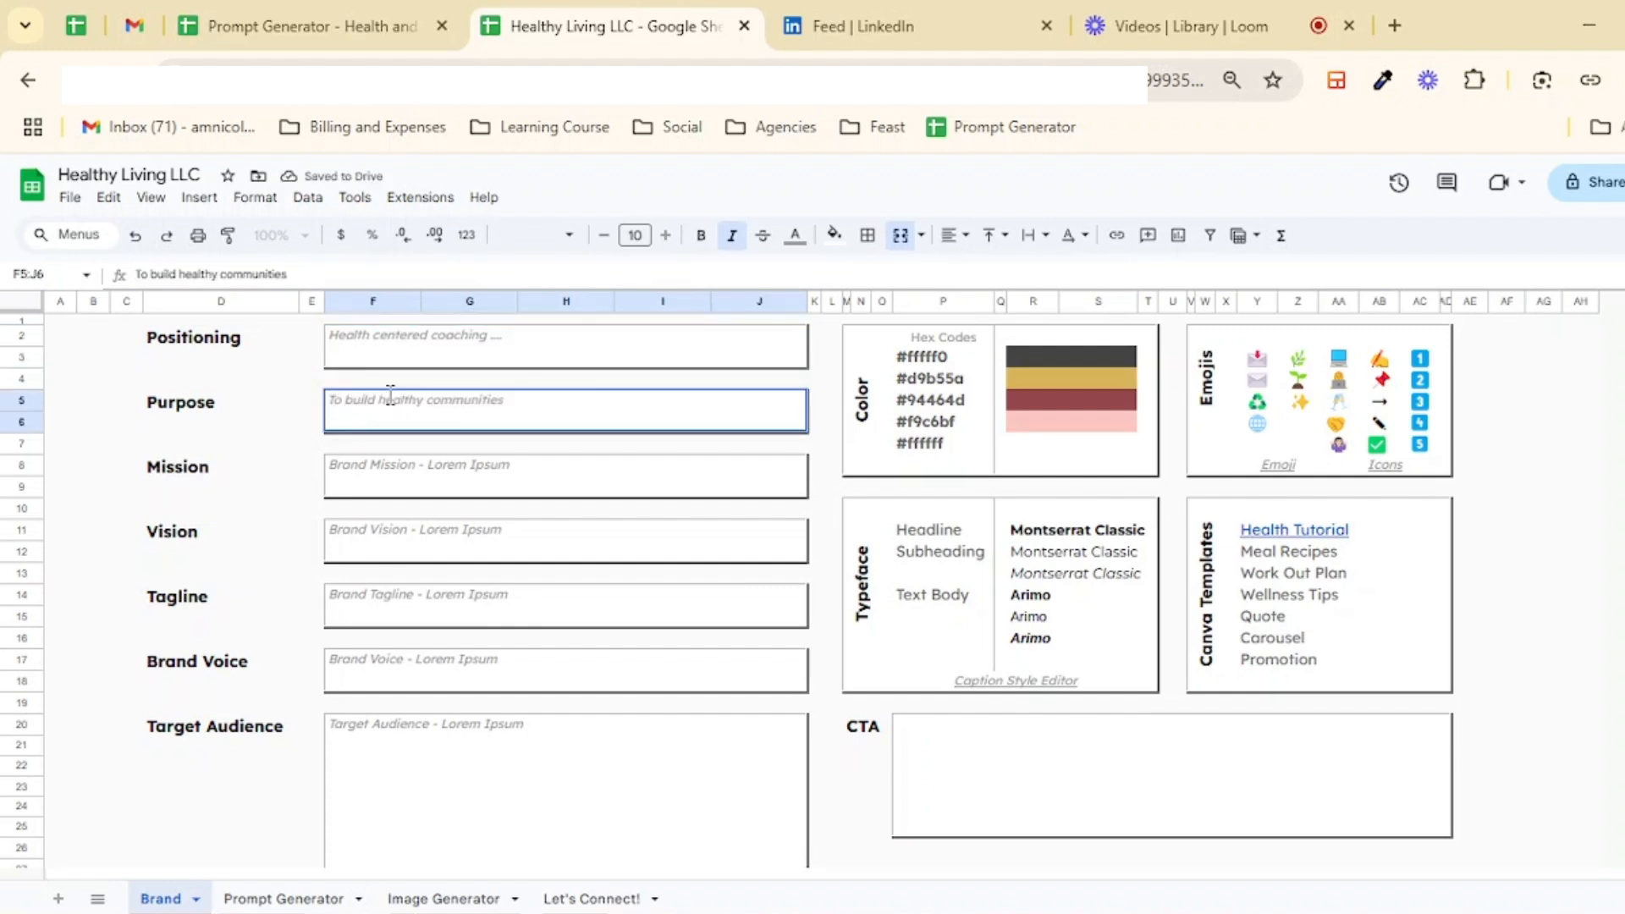
# Step: Replace the Mission placeholder with "Help people live optimally"
pyautogui.tripleClick(427, 470)
pyautogui.write('Help')
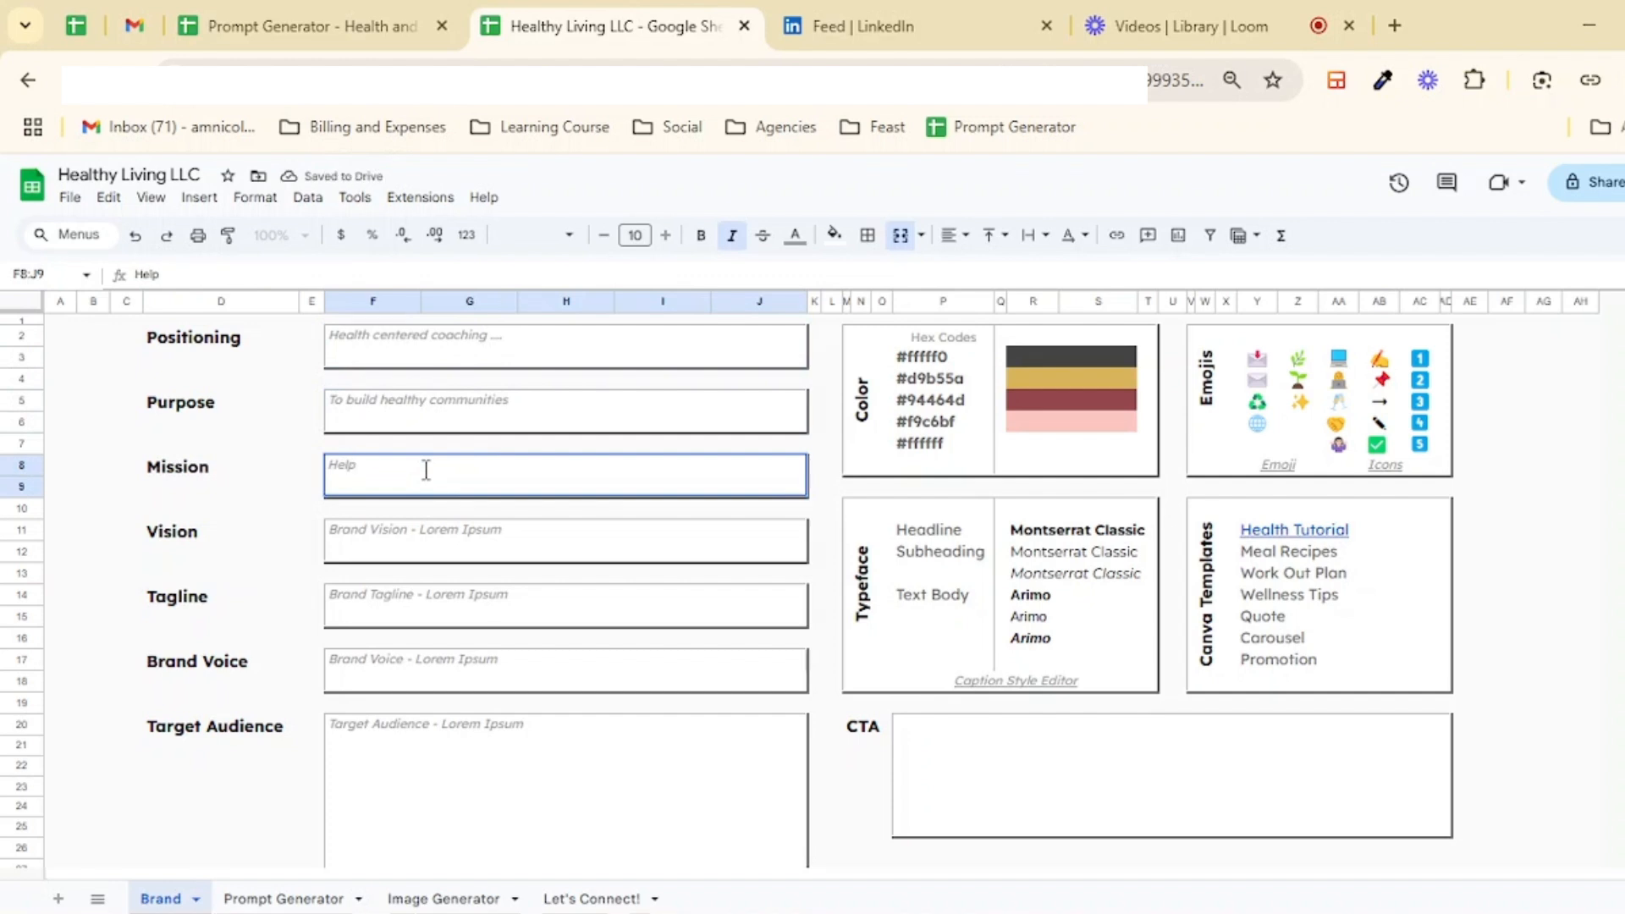
pyautogui.write(' people live optimally')
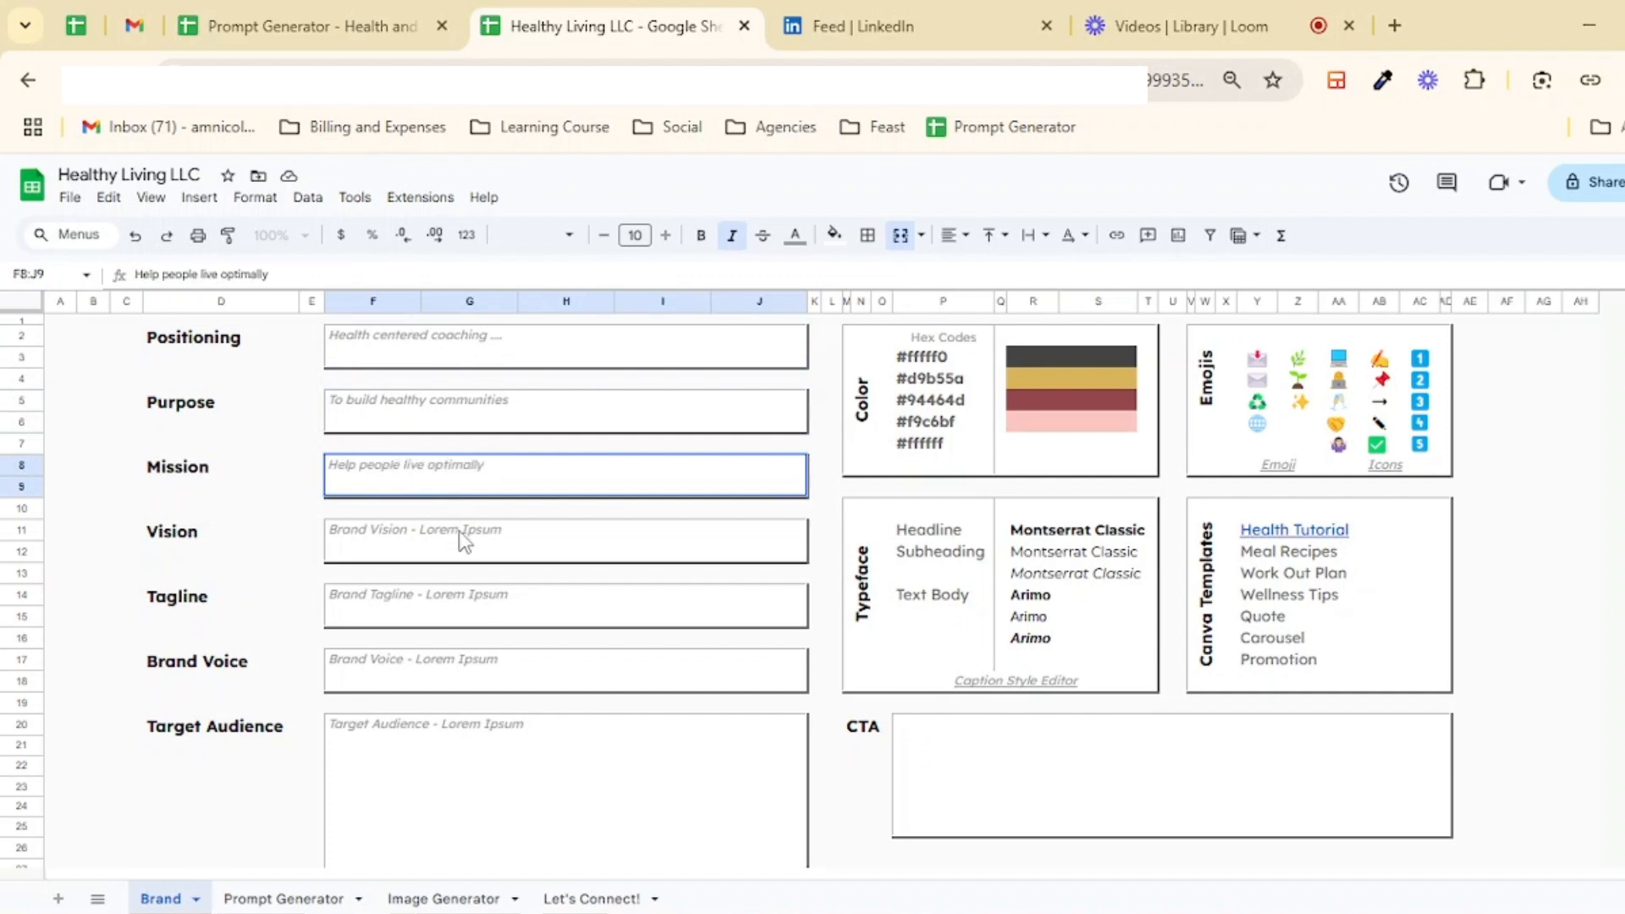
# Step: Replace the Tagline placeholder with "Helping you breathe life into your brand"
pyautogui.tripleClick(441, 593)
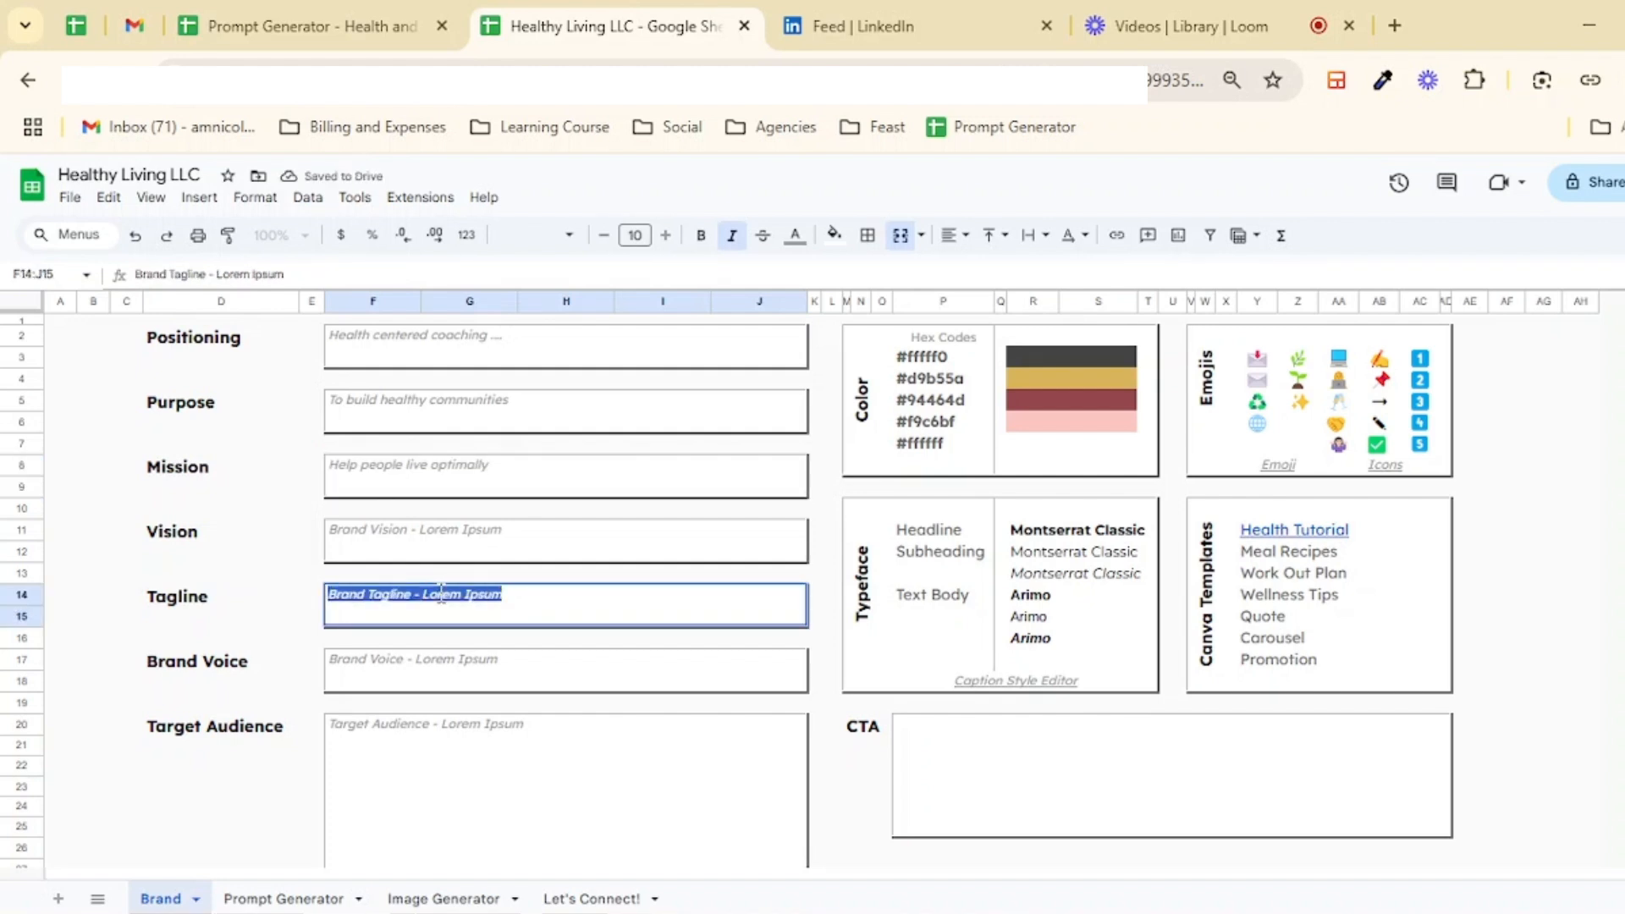
pyautogui.write('Healt')
pyautogui.write('ping')
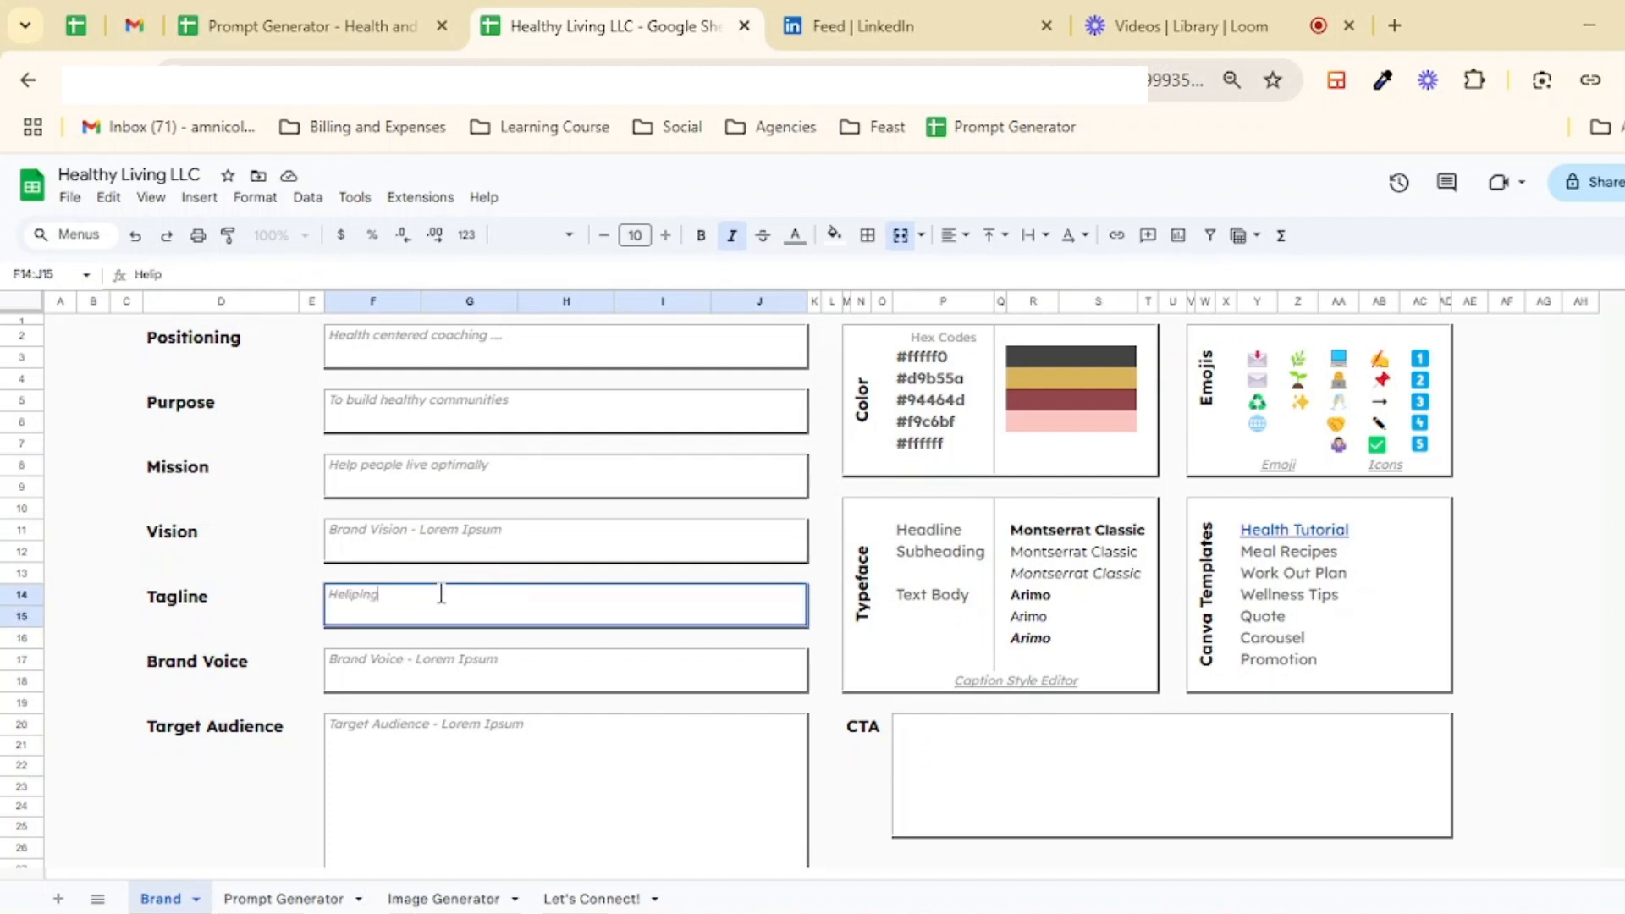
pyautogui.press('BackSpace')
pyautogui.press('BackSpace')
pyautogui.press('BackSpace')
pyautogui.press('BackSpace')
pyautogui.write('ping you breathe ')
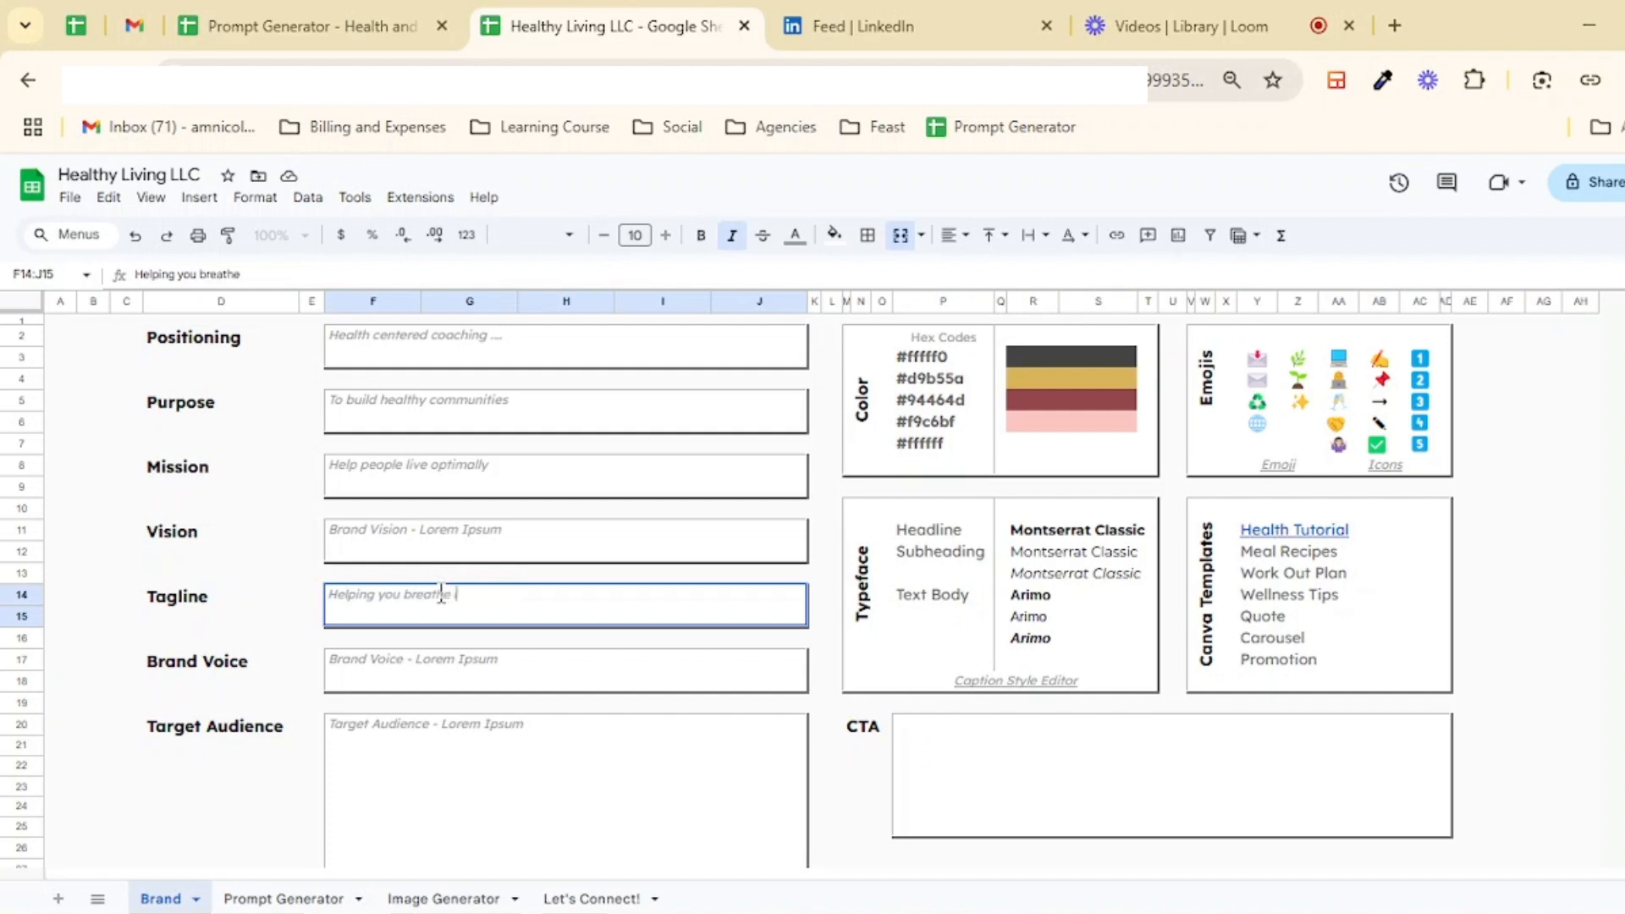
pyautogui.write('life into your brand')
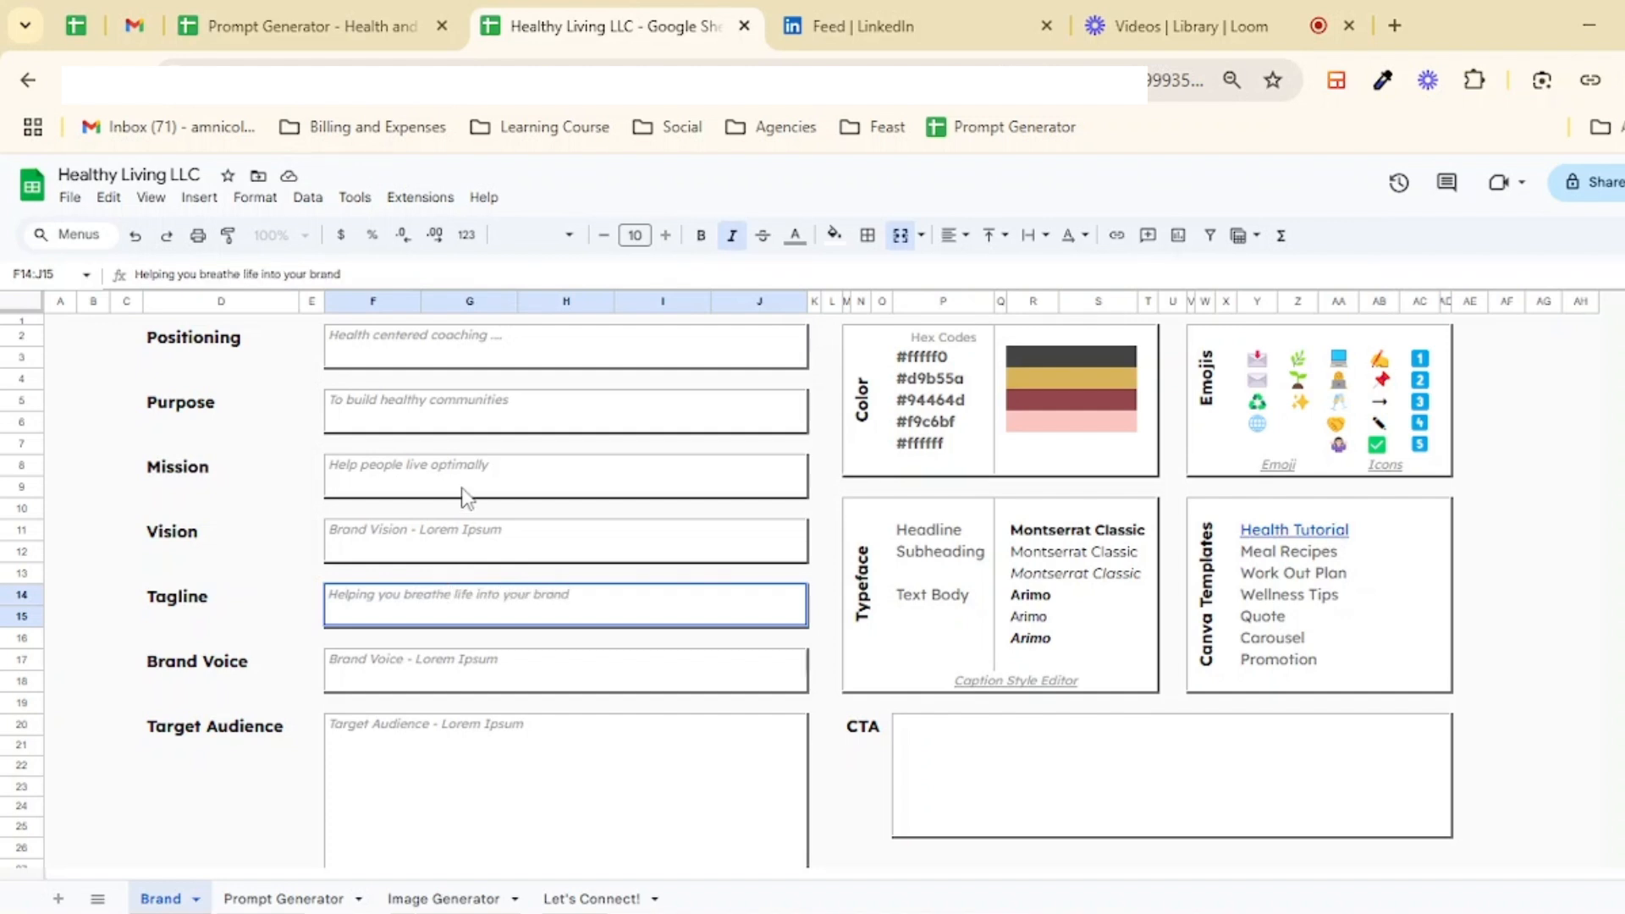
# Step: Replace the Brand Voice placeholder with "Brand Tone for LinkedIn Contents should be authoritative yet approachable."
pyautogui.tripleClick(420, 666)
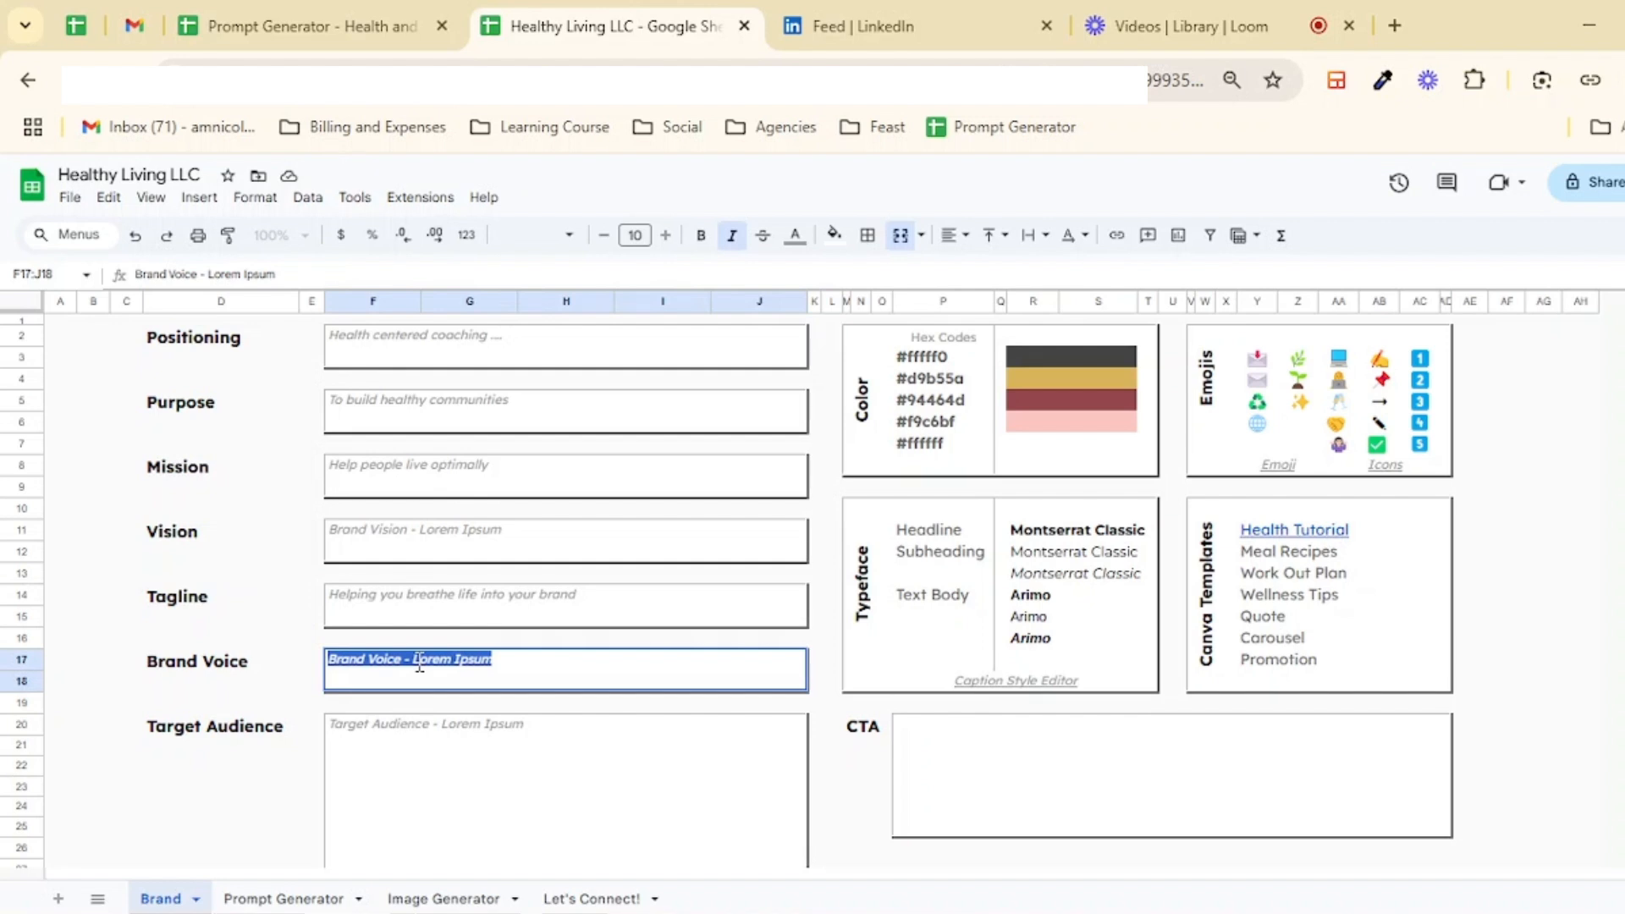
pyautogui.write('Brand Ton')
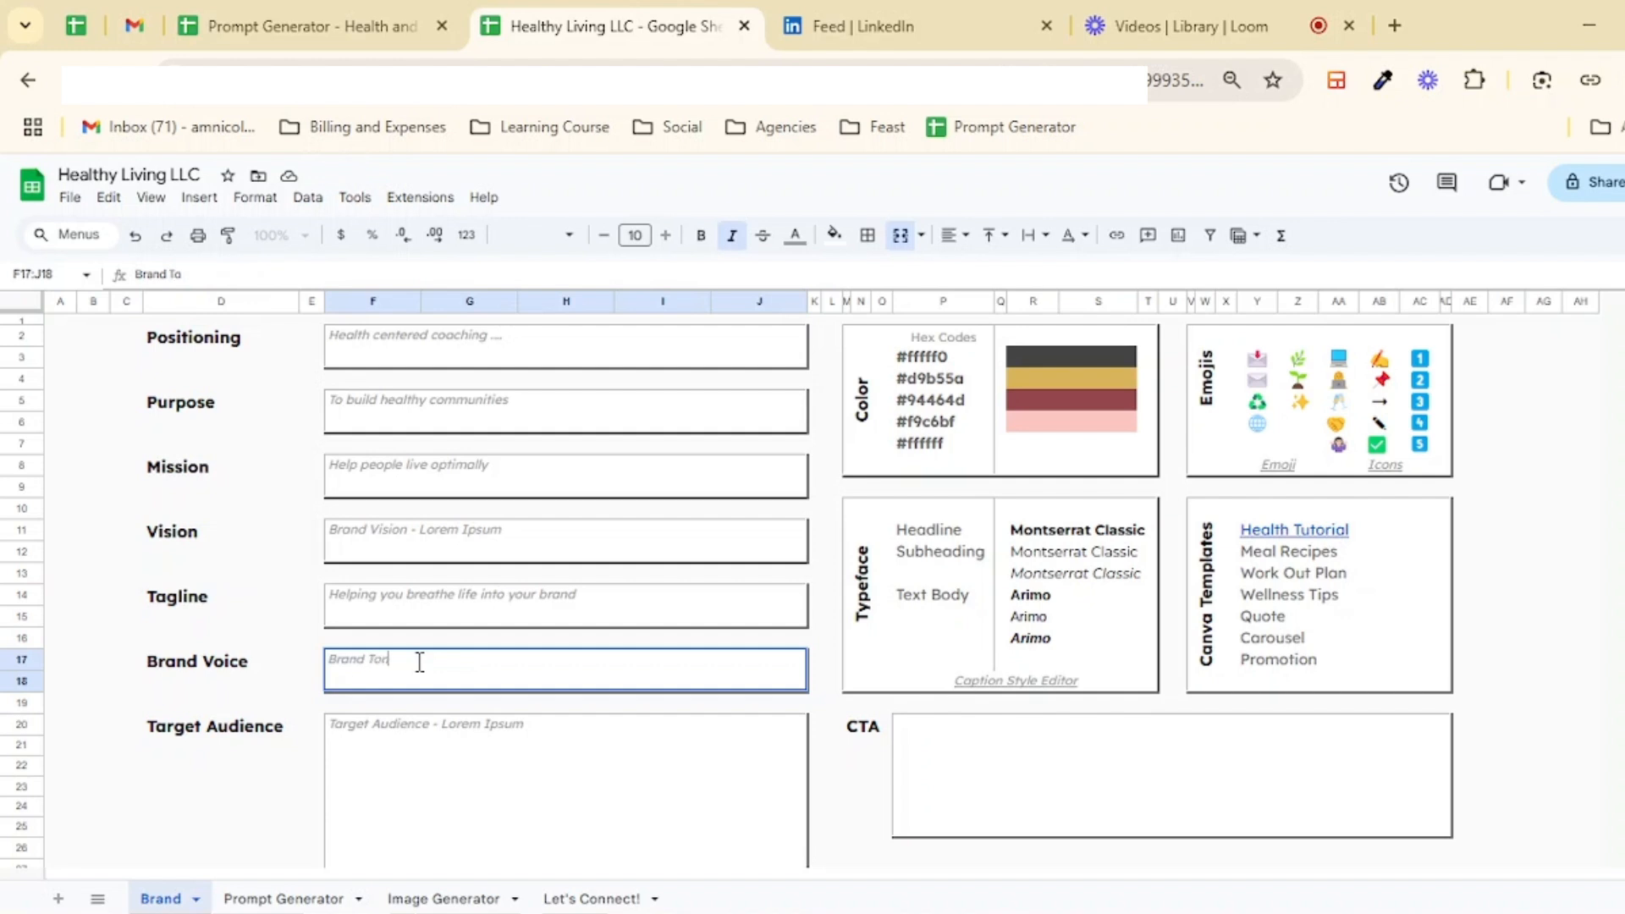
pyautogui.write('e for Linkedin Content')
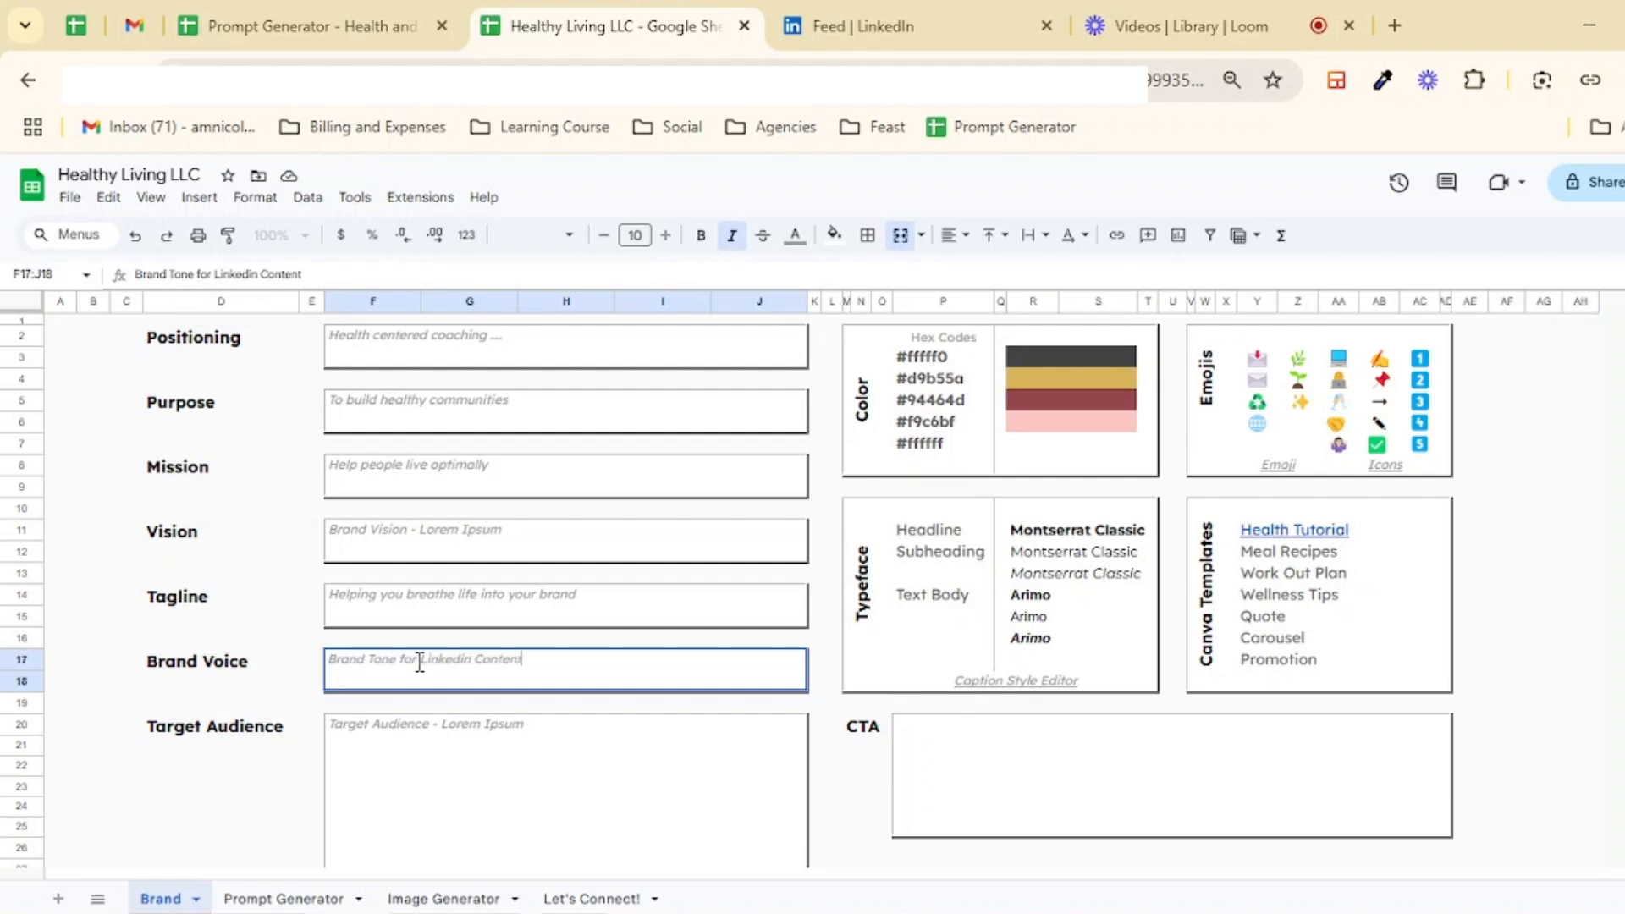
pyautogui.write('s should be authori')
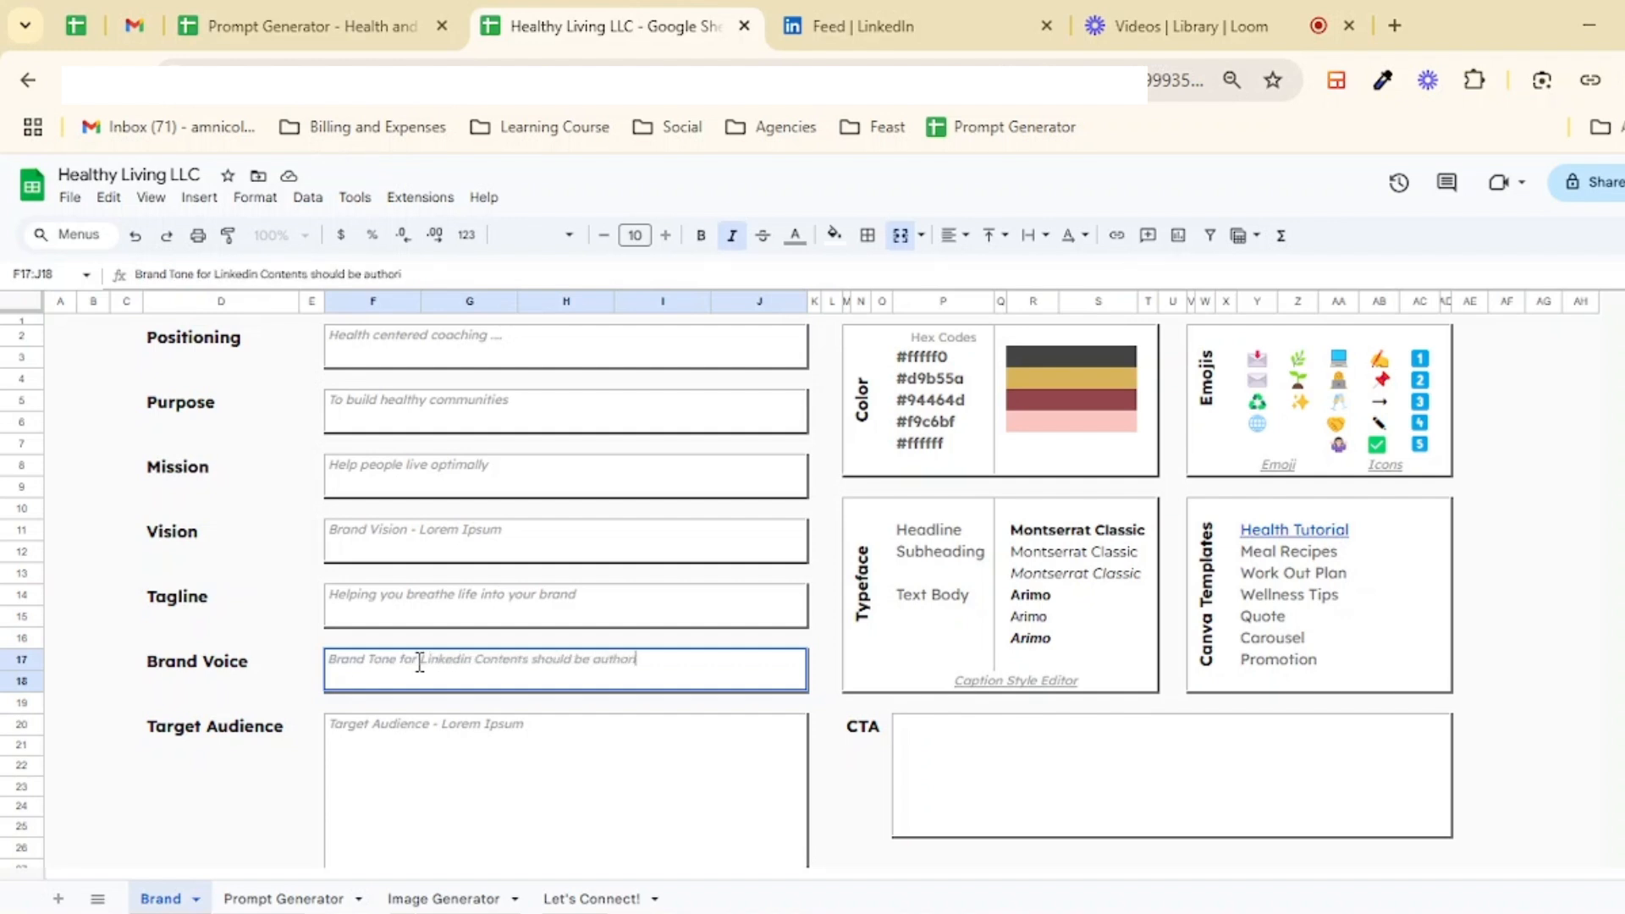
pyautogui.write('tative yet approachable.')
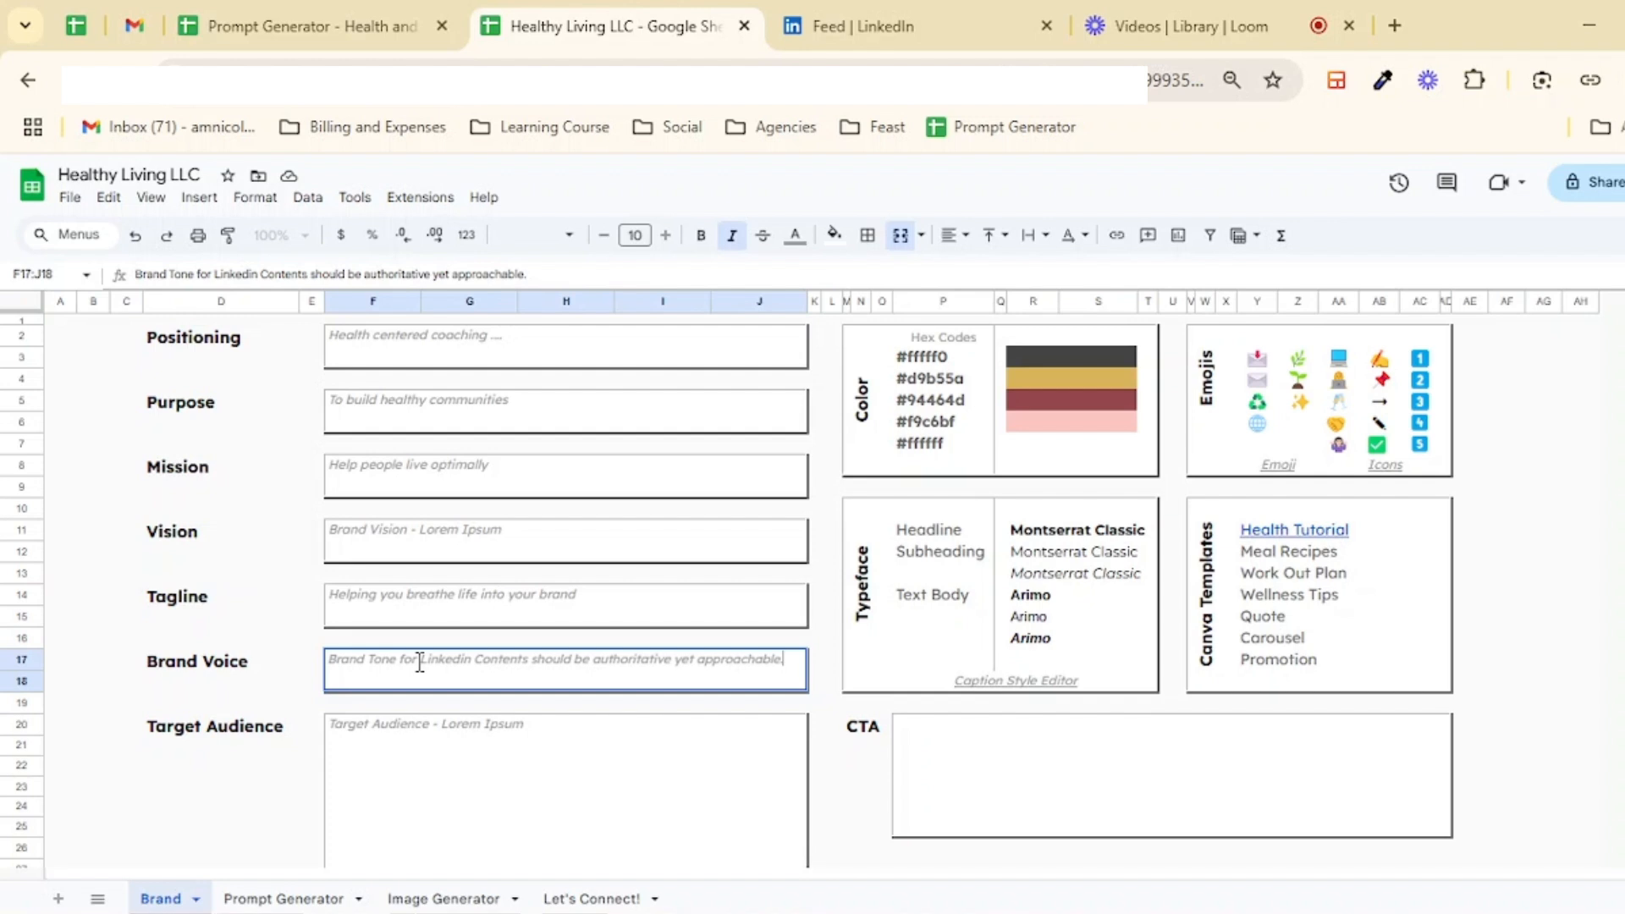
# Step: Replace the Target Audience placeholder with "20-35 years old"
pyautogui.tripleClick(450, 726)
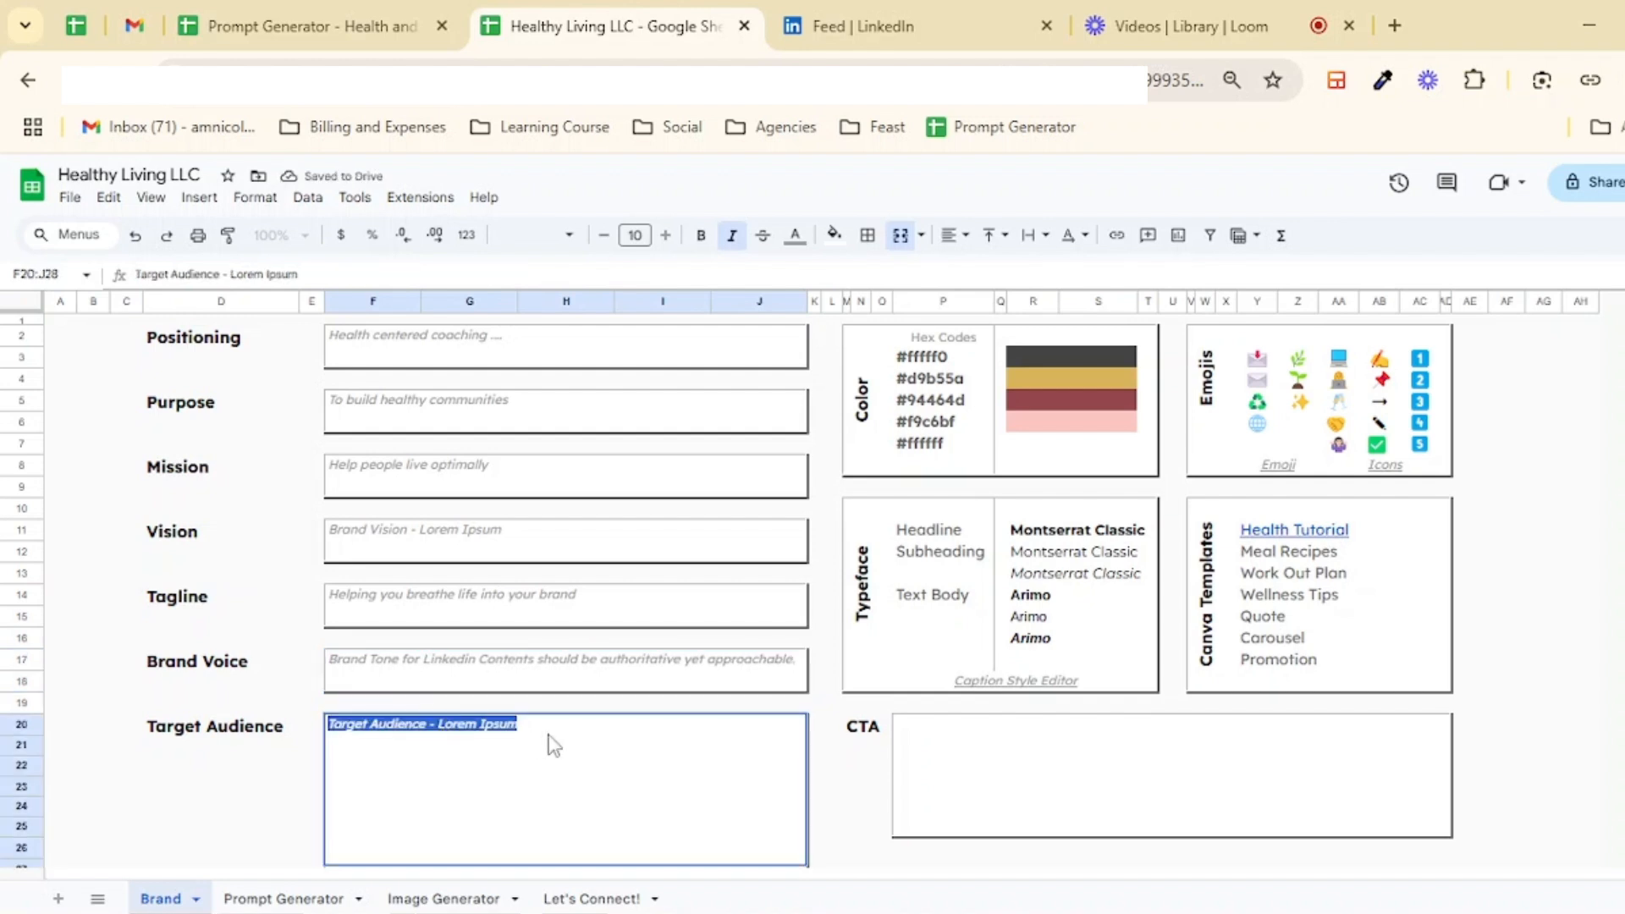
pyautogui.write('2')
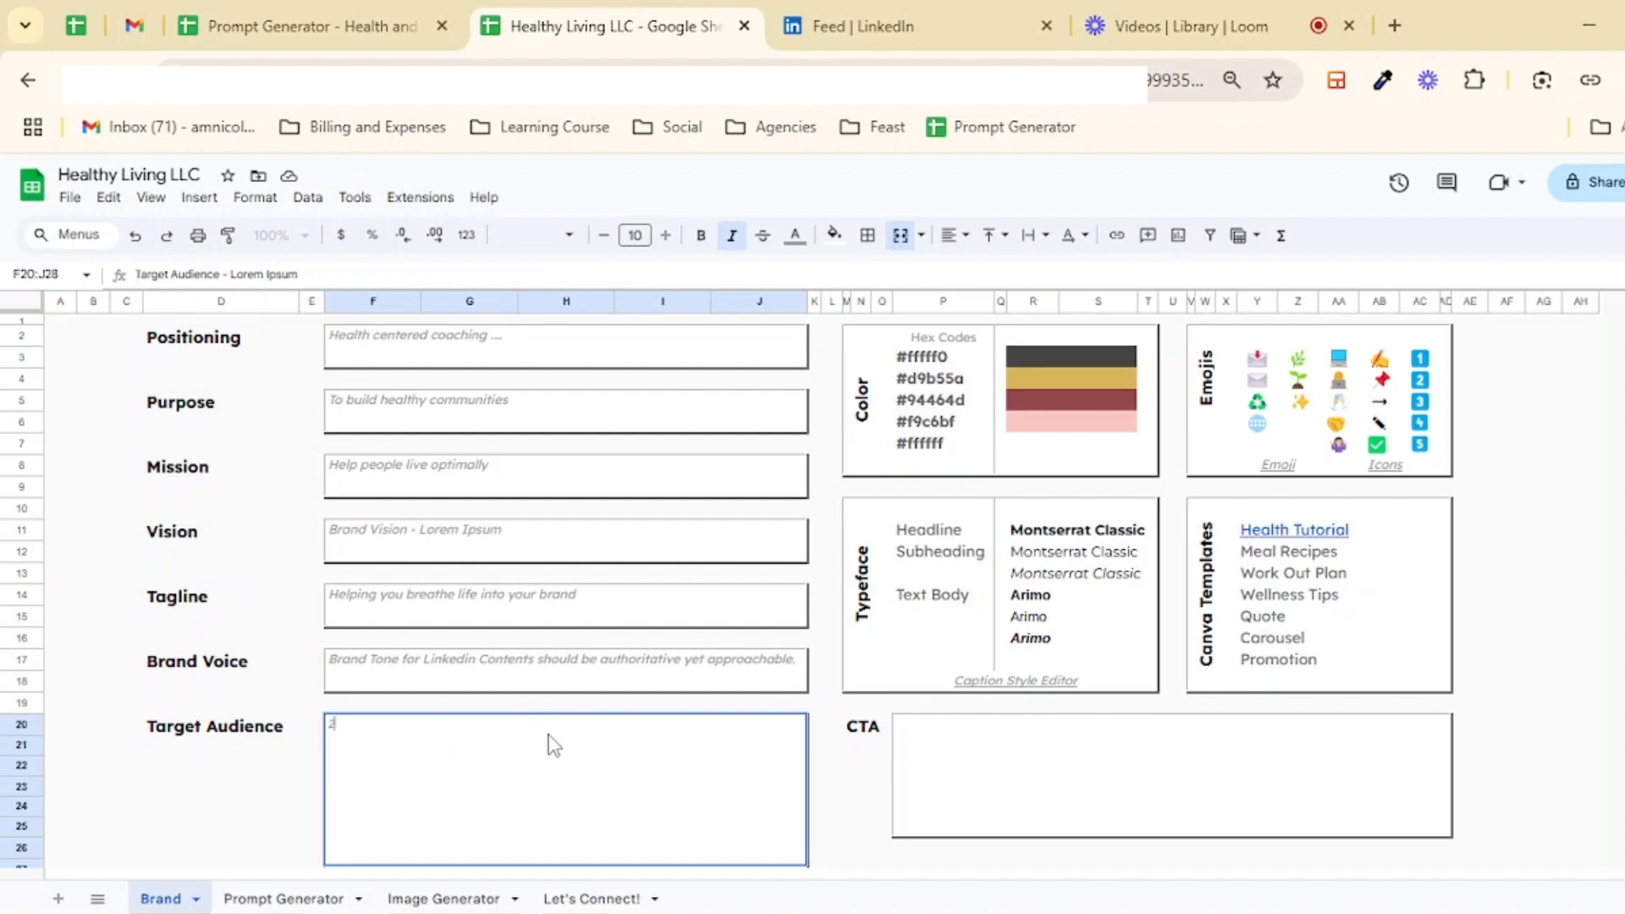
pyautogui.write('0-35 year')
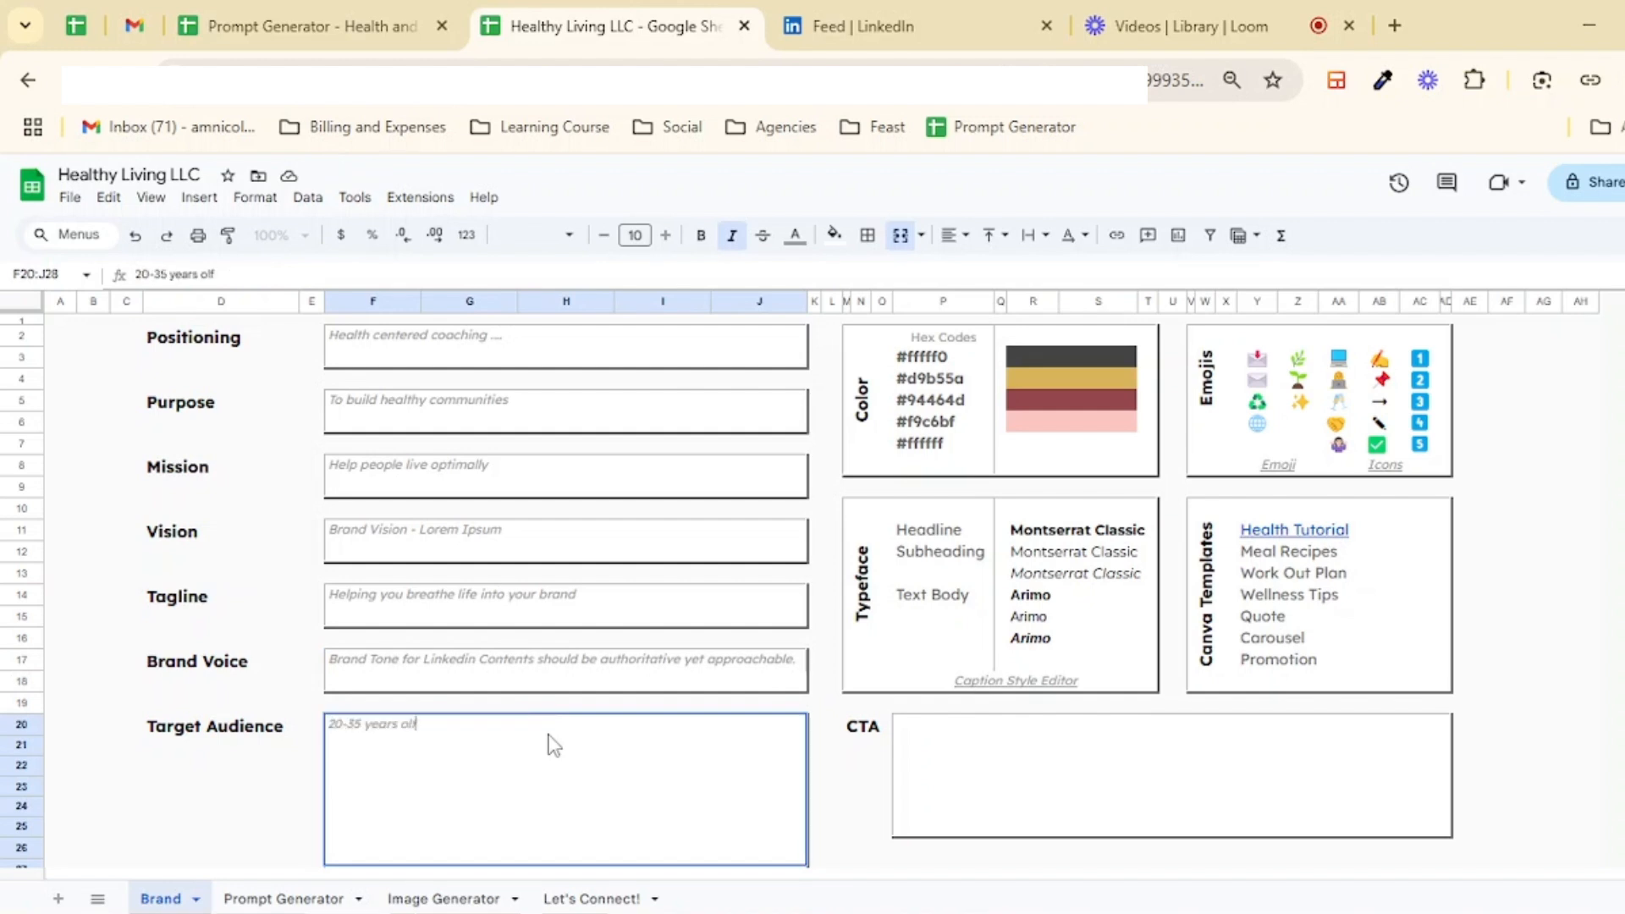
pyautogui.write('s old')
pyautogui.hotkey('shift', 'Return')
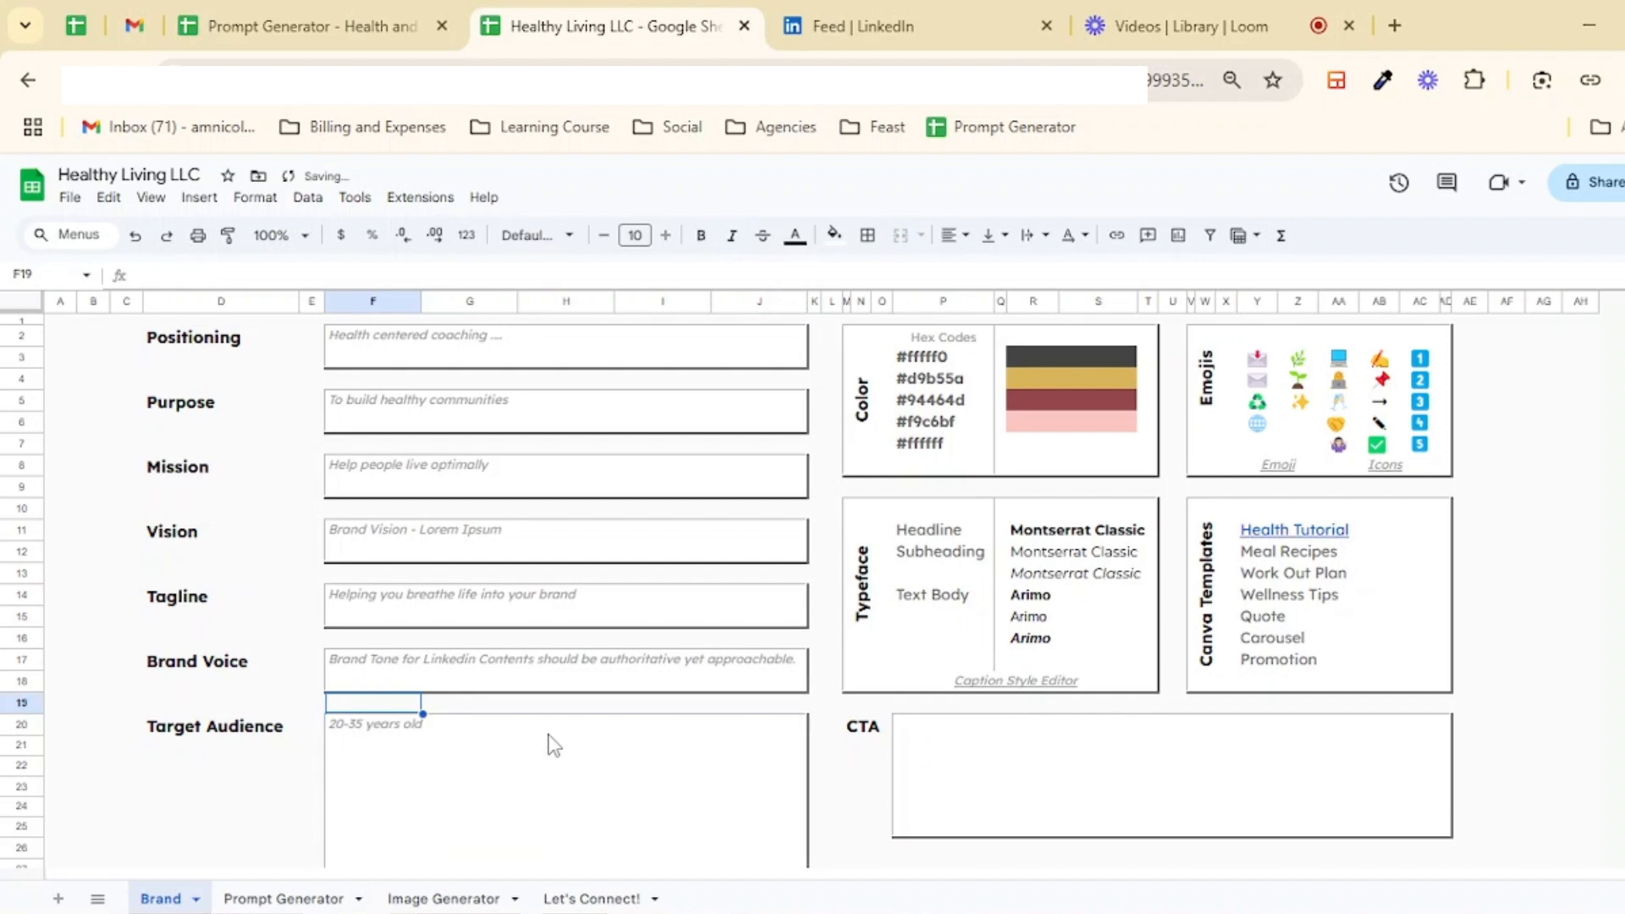
# Step: Add the lines "Female" and "Corporate Female feeling burned out at work" to the Target Audience box
pyautogui.doubleClick(550, 734)
pyautogui.hotkey('ctrl', 'Return')
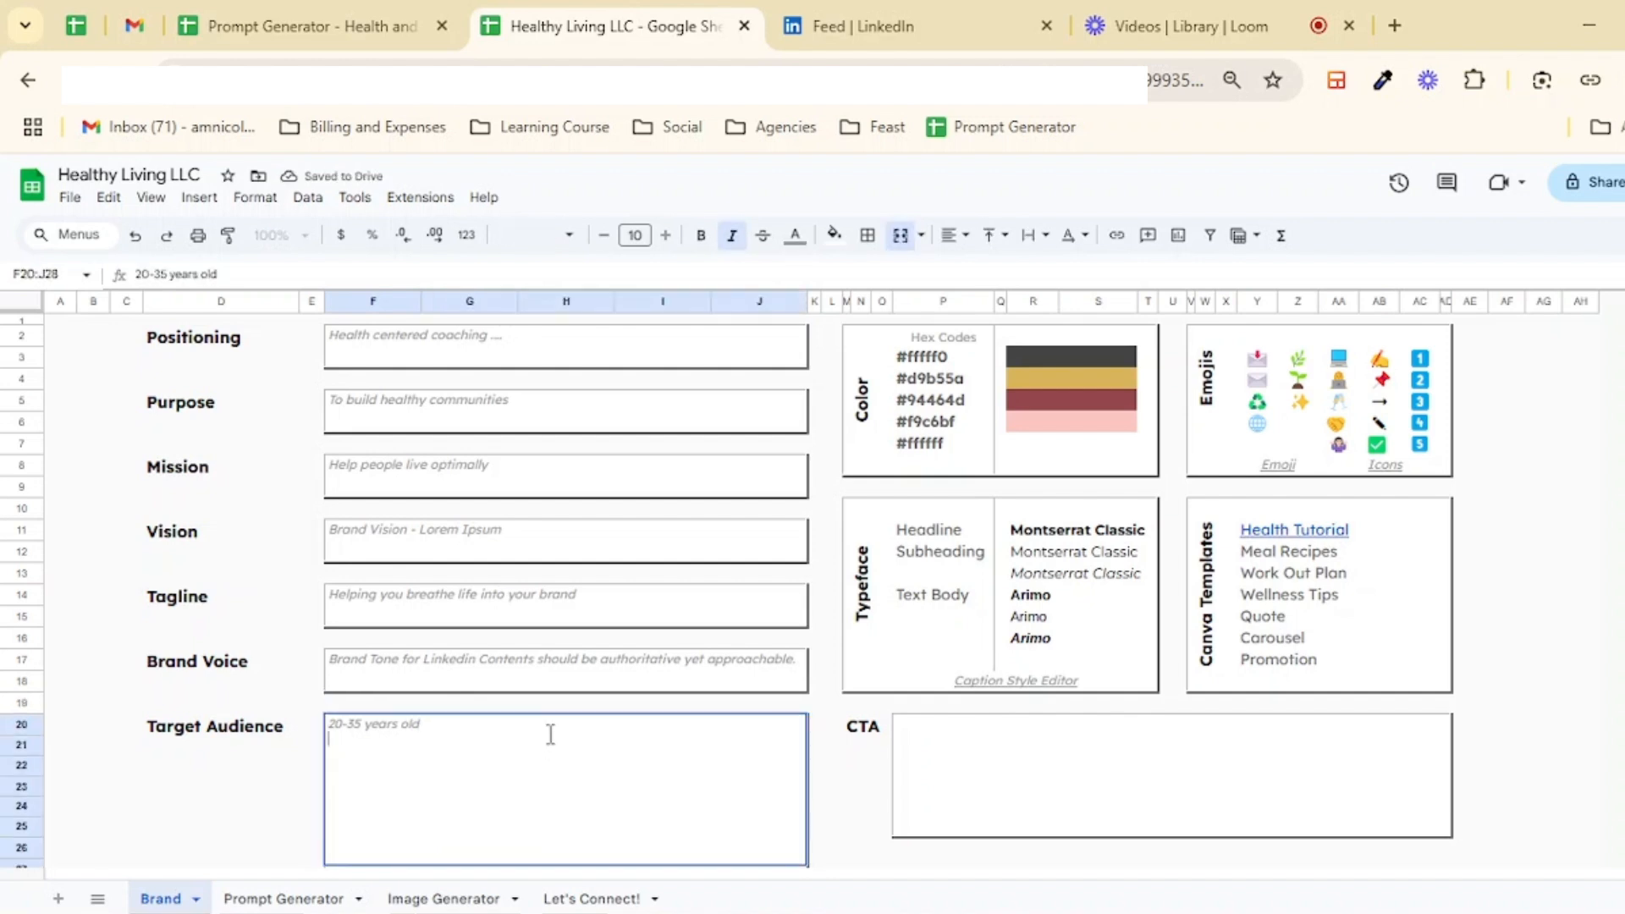
pyautogui.write('Femalre')
pyautogui.press('BackSpace')
pyautogui.press('BackSpace')
pyautogui.write('e')
pyautogui.hotkey('ctrl', 'Return')
pyautogui.write('Corpora')
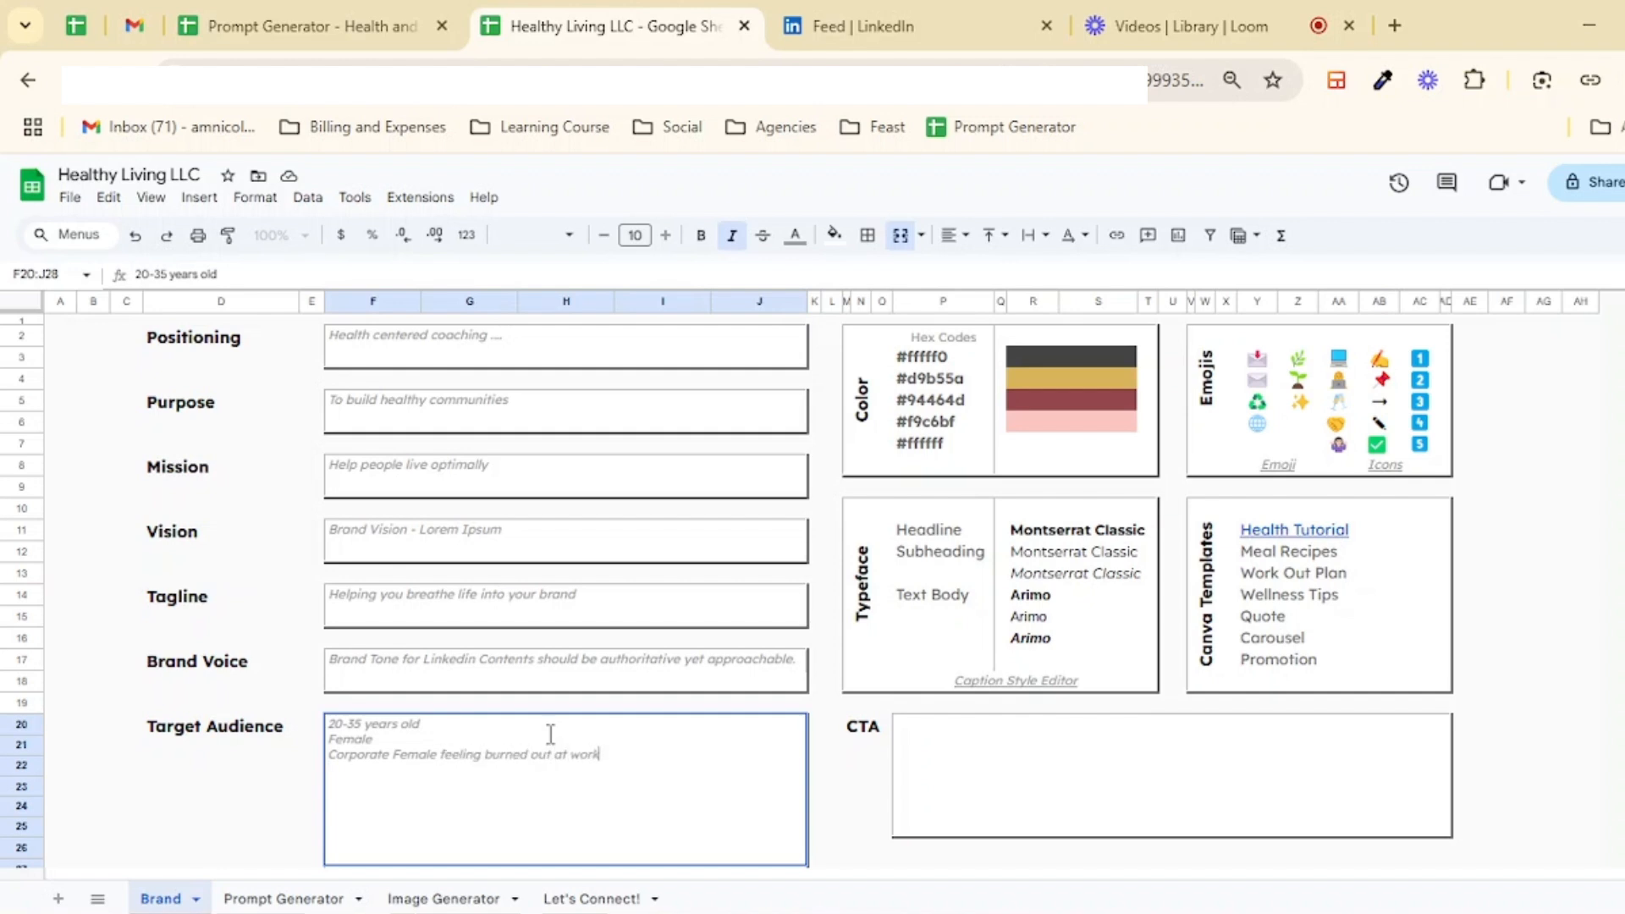
pyautogui.press('Return')
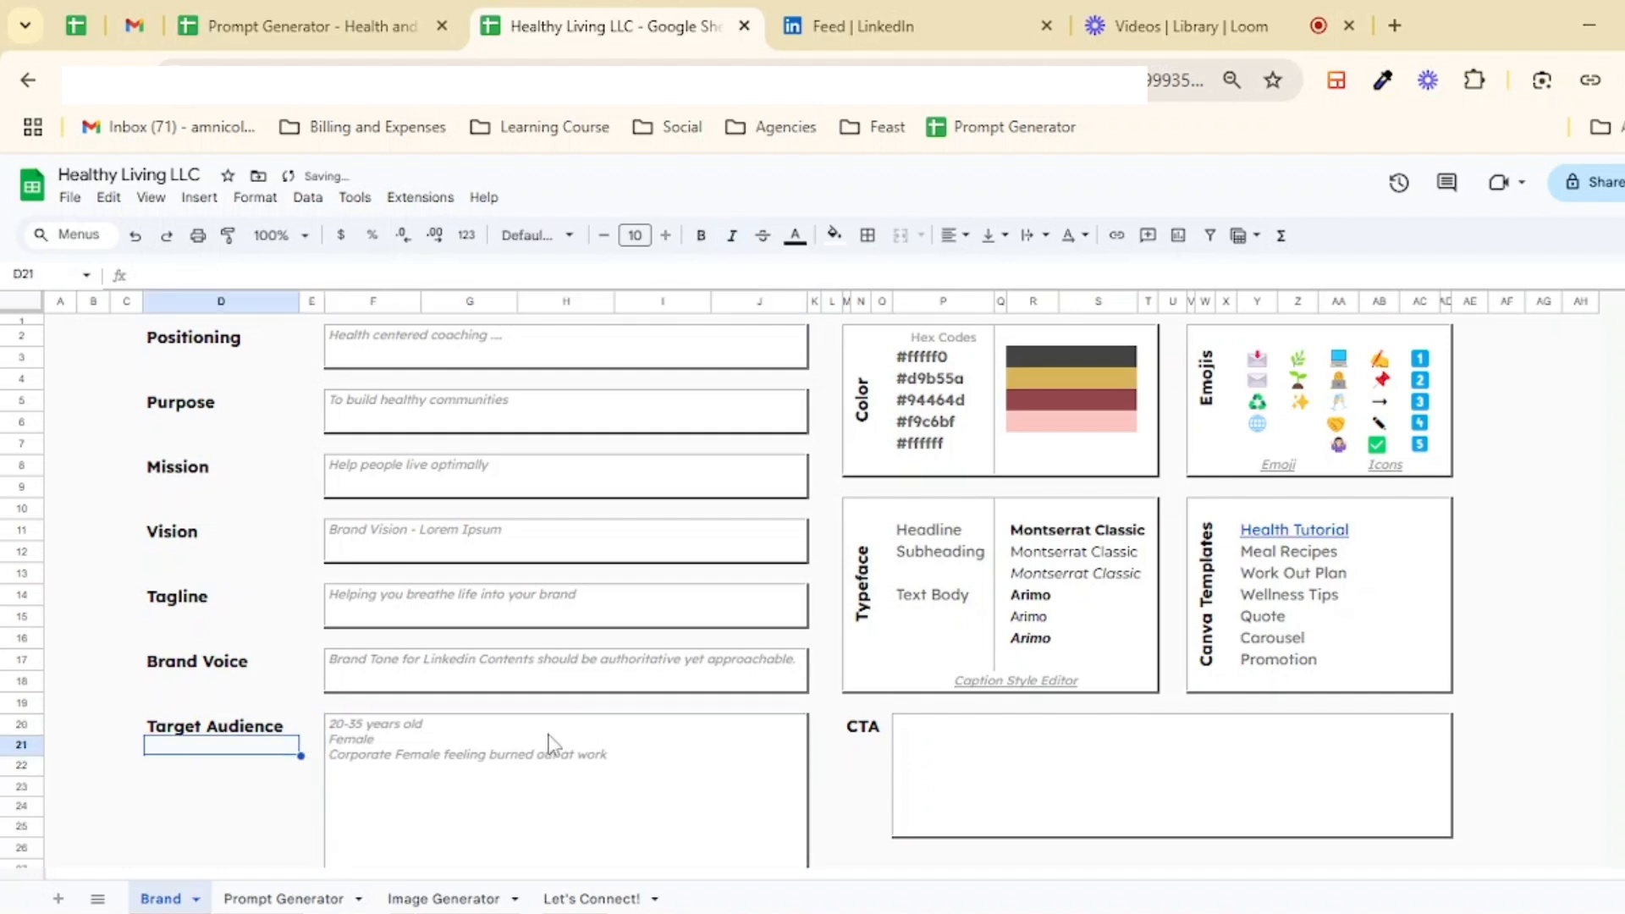
# Step: Delete the last two hex codes, #f9c6bf and #ffffff, from the Color list
pyautogui.click(552, 784)
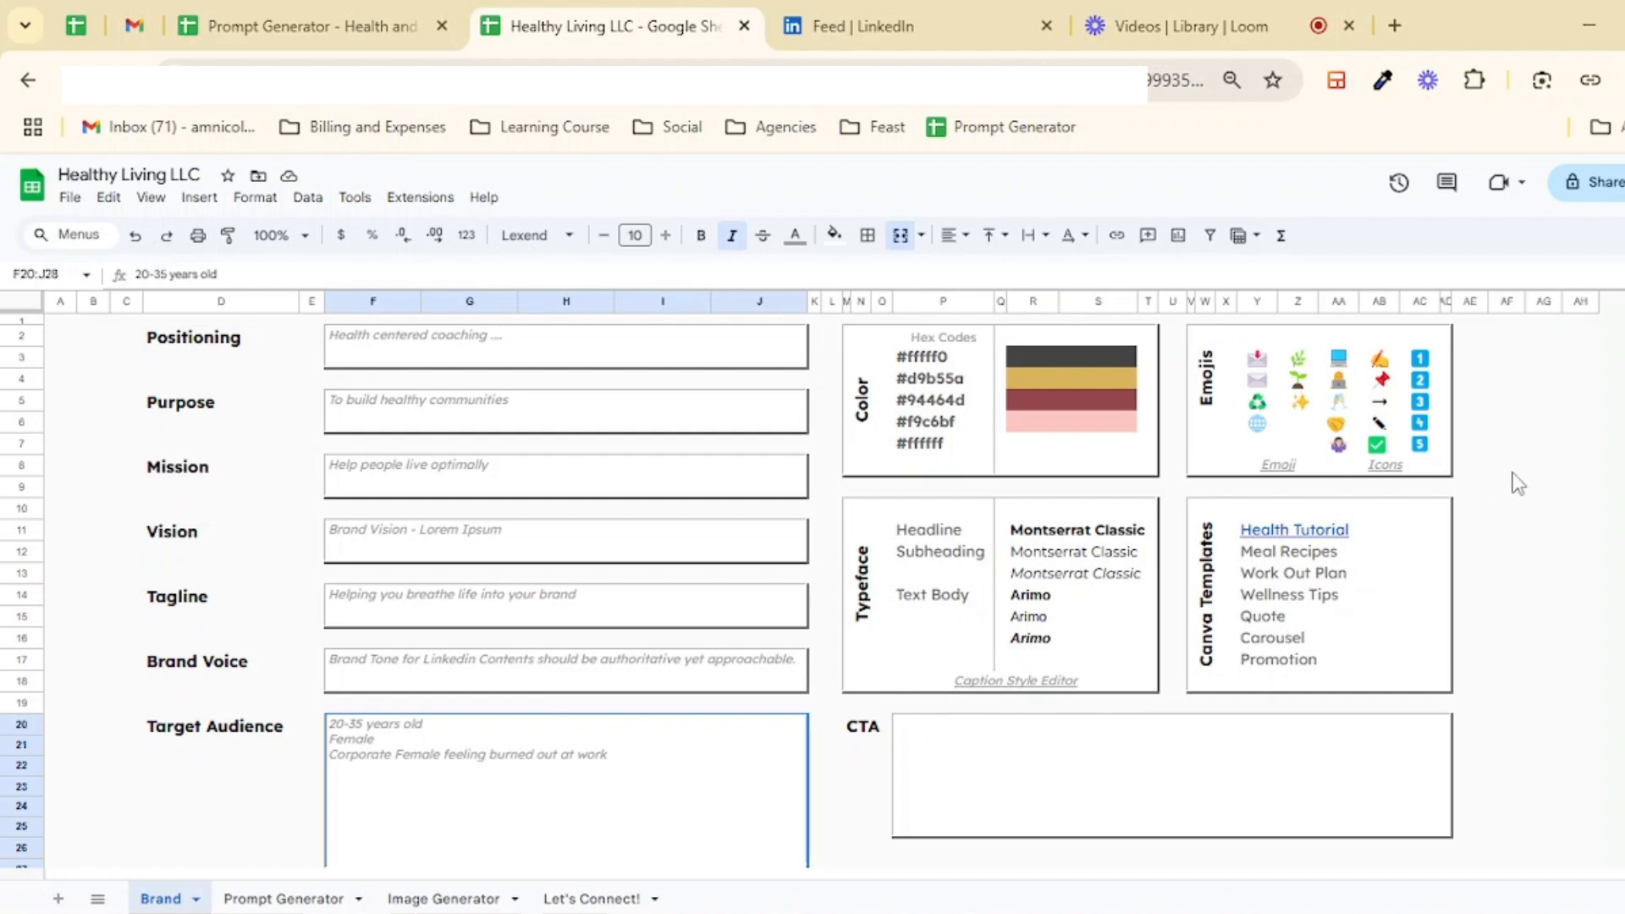
pyautogui.click(1511, 444)
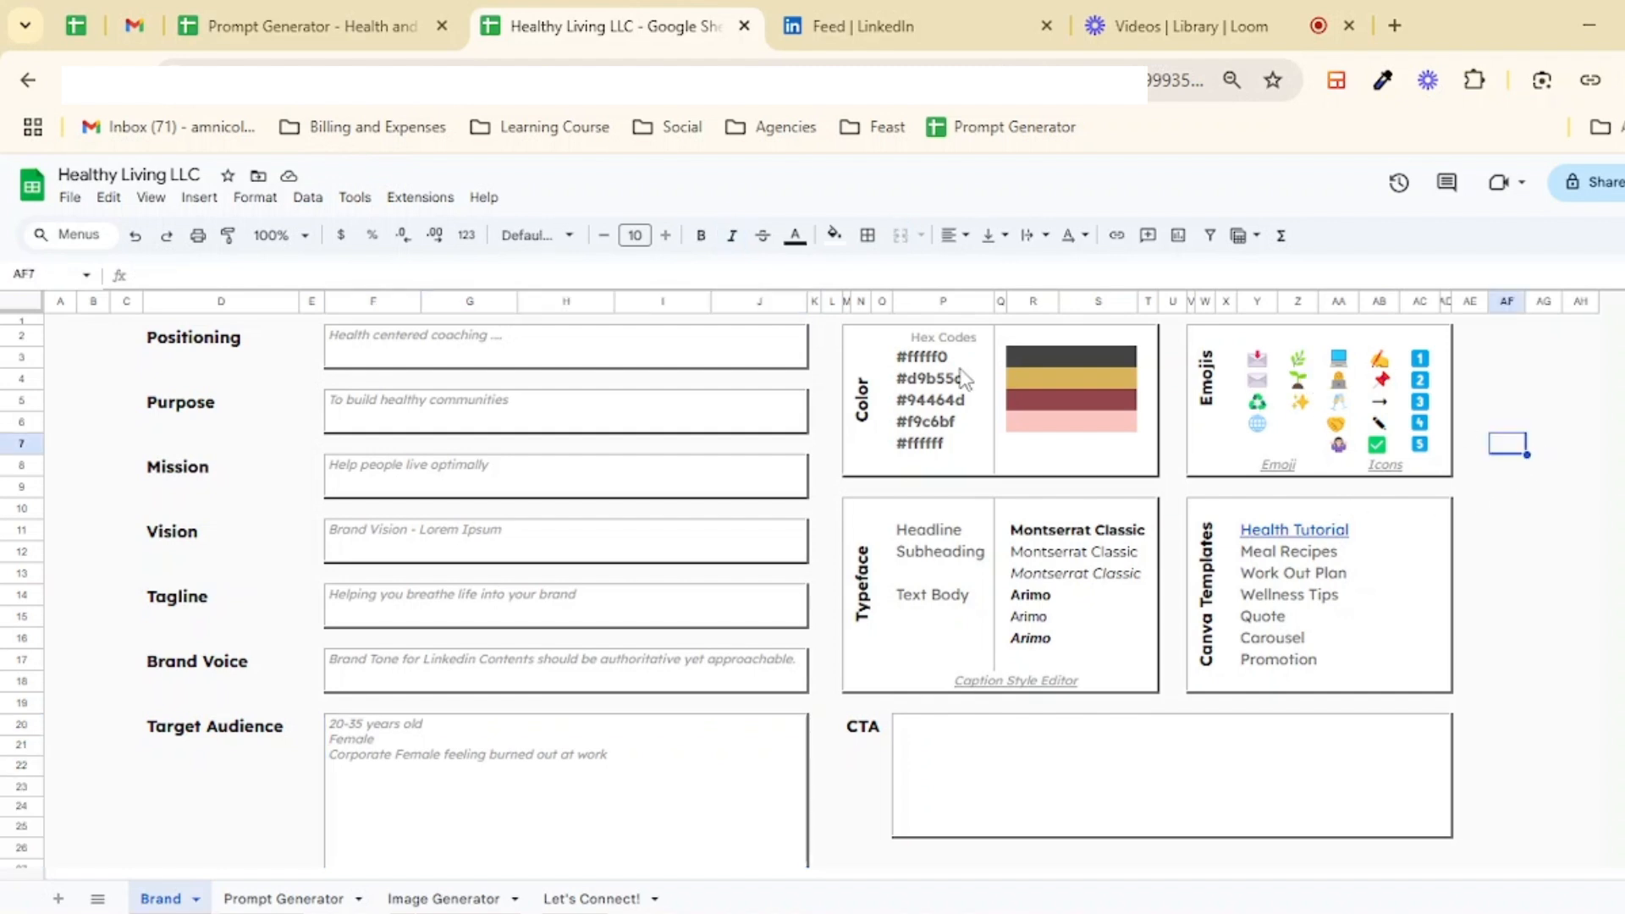
pyautogui.click(941, 339)
pyautogui.click(867, 400)
pyautogui.doubleClick(962, 356)
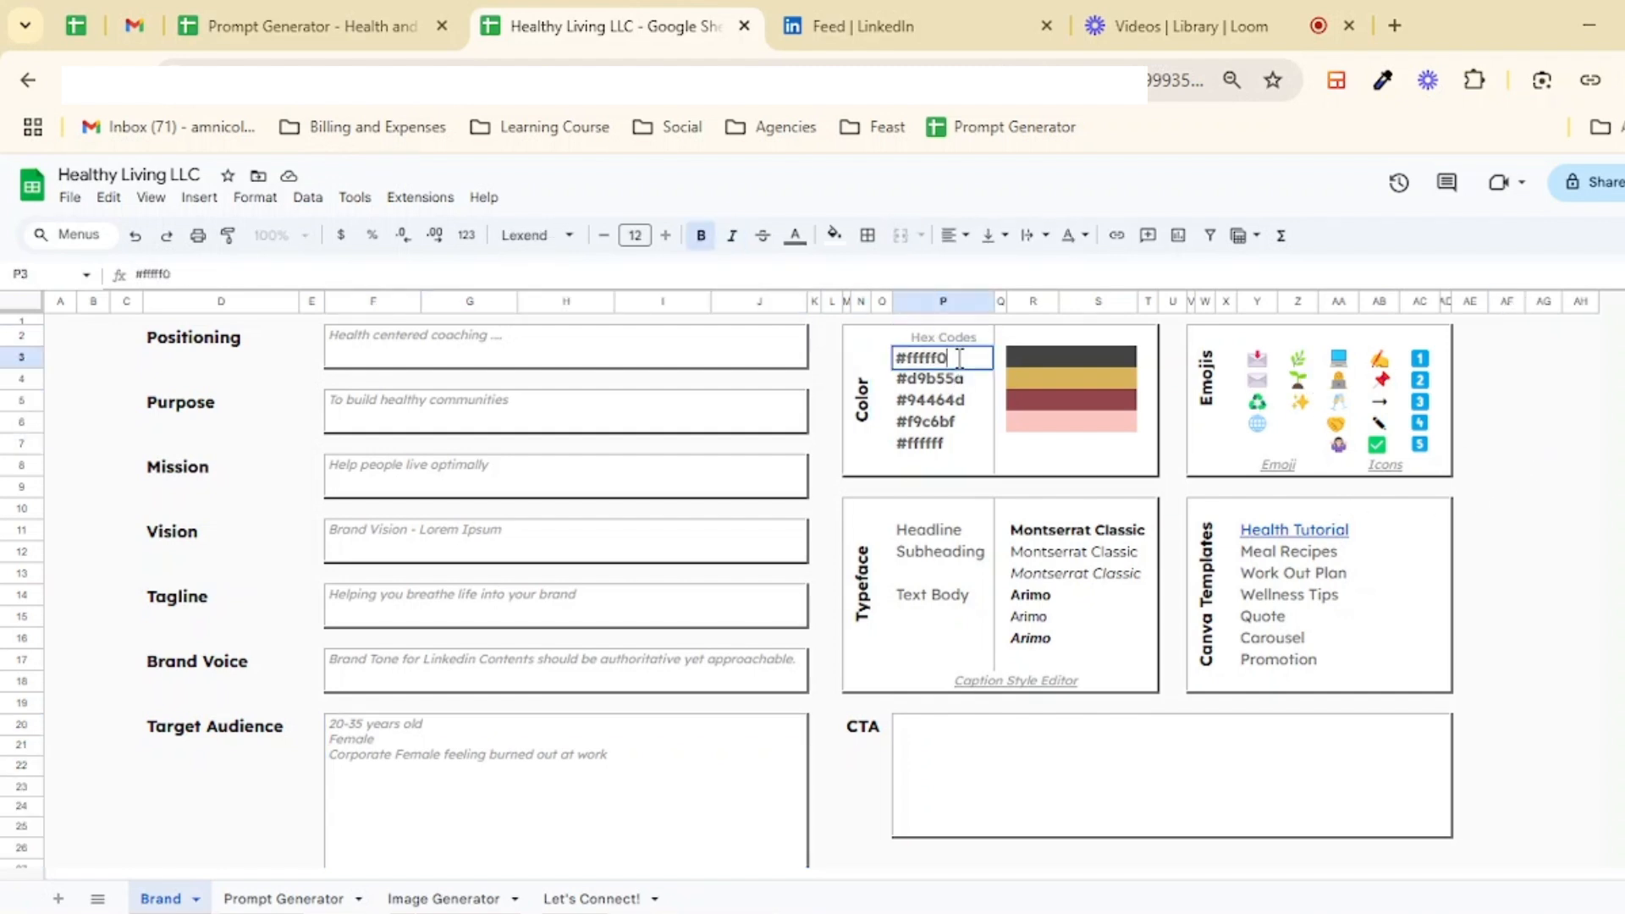
pyautogui.moveTo(969, 355); pyautogui.dragTo(928, 436)
pyautogui.click(966, 361)
pyautogui.press('Tab')
pyautogui.press('Tab')
pyautogui.click(957, 445)
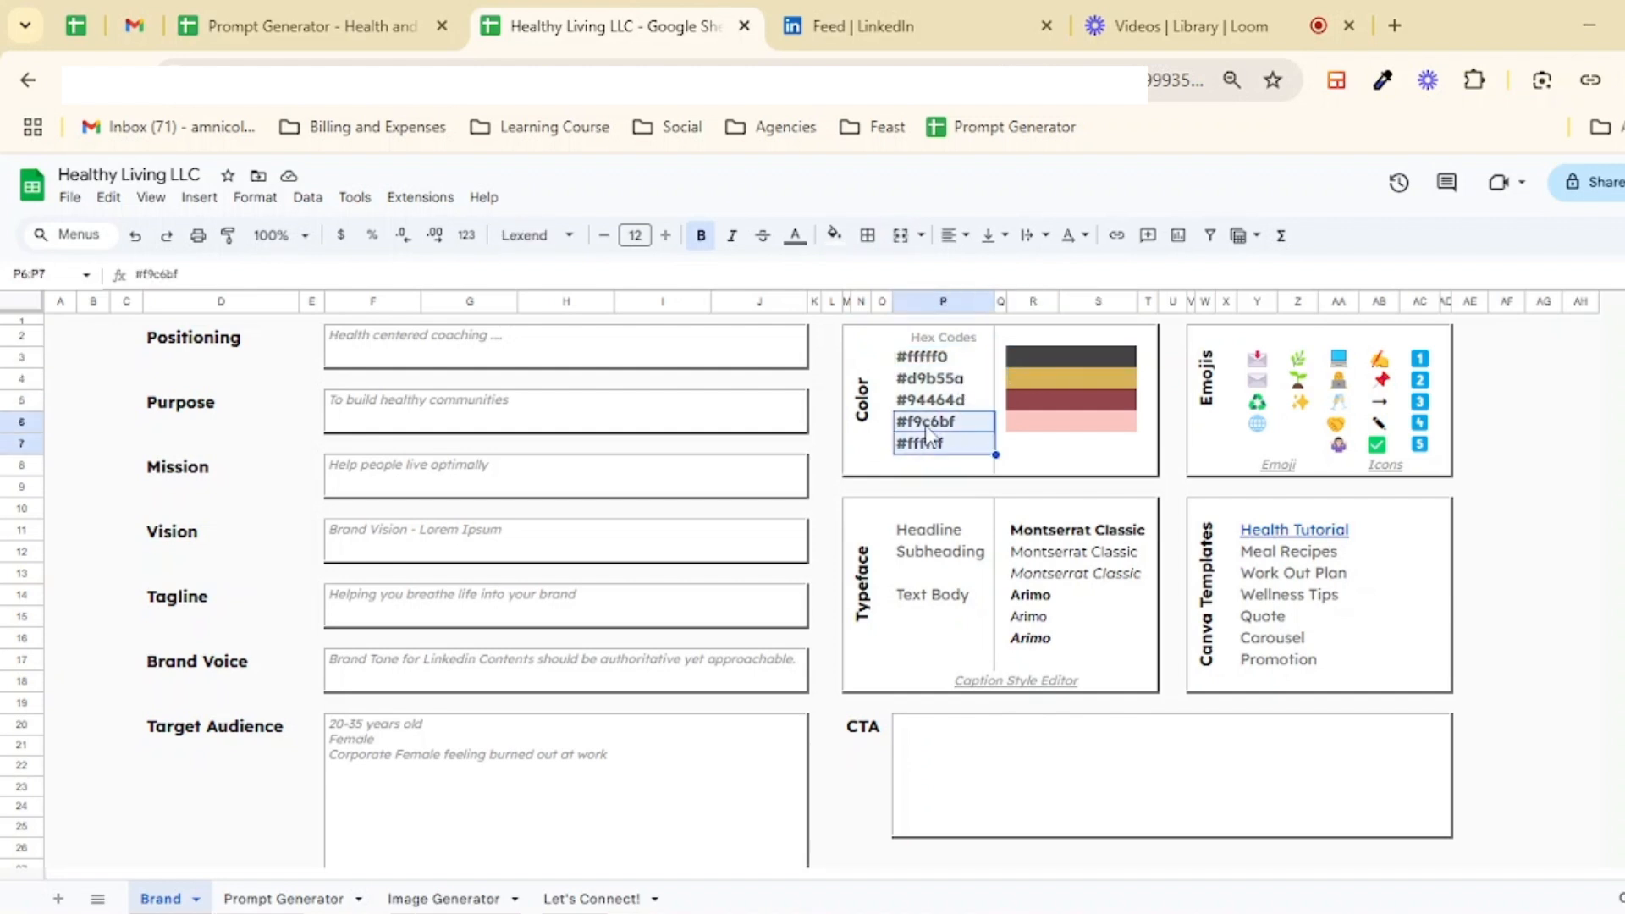
pyautogui.press('Delete')
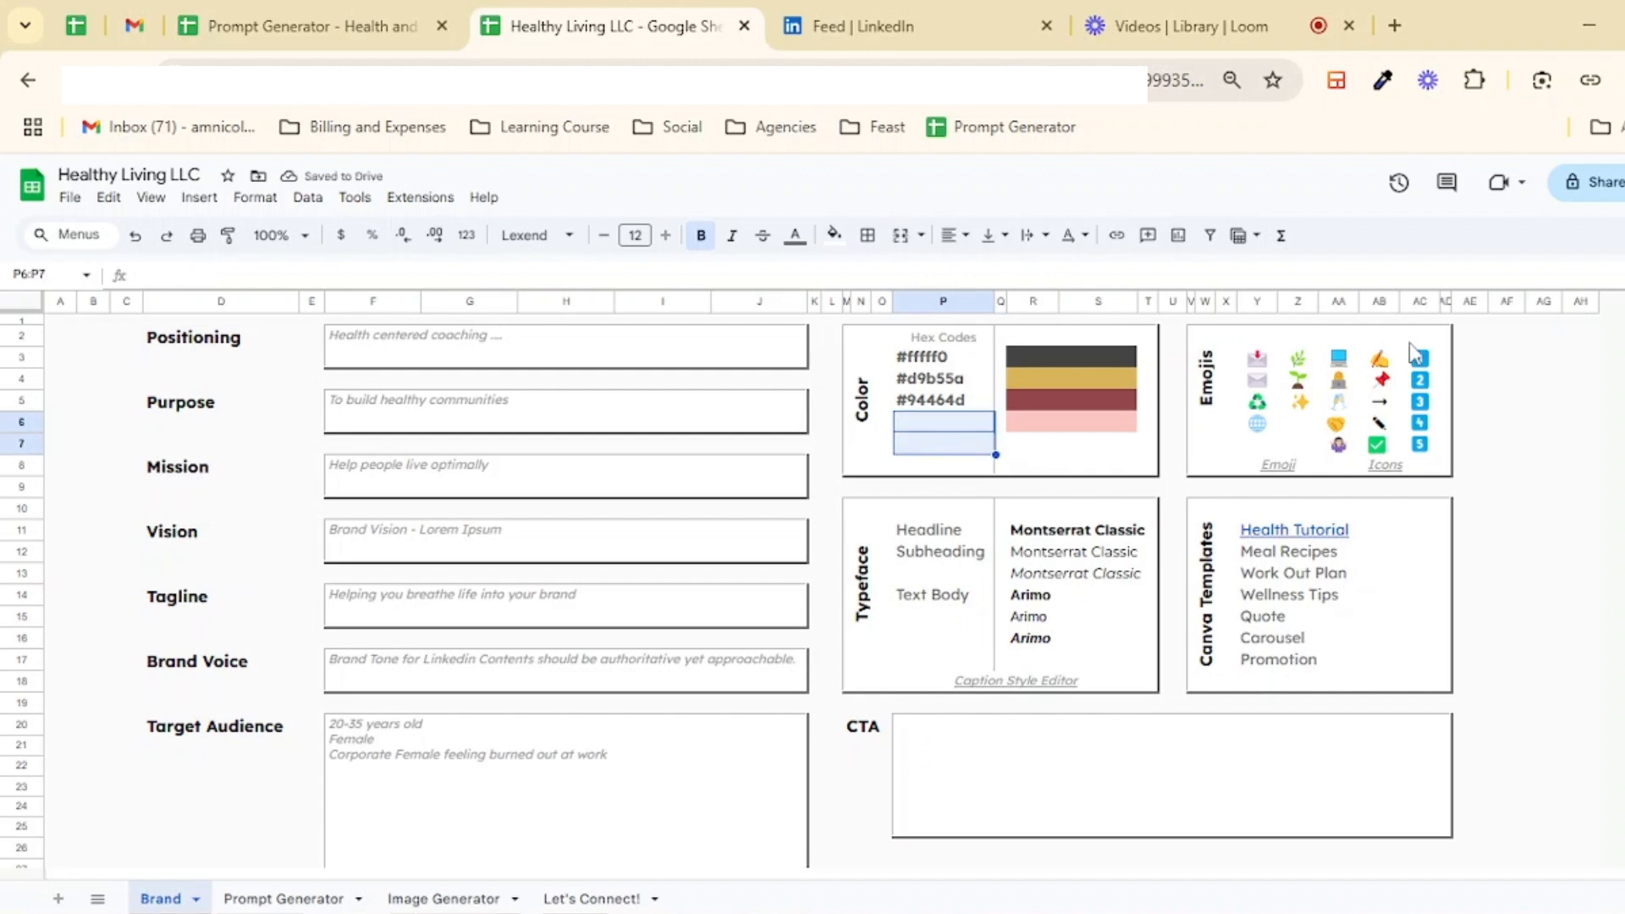
# Step: Examine the colour swatches and the Typeface font entries
pyautogui.click(1053, 420)
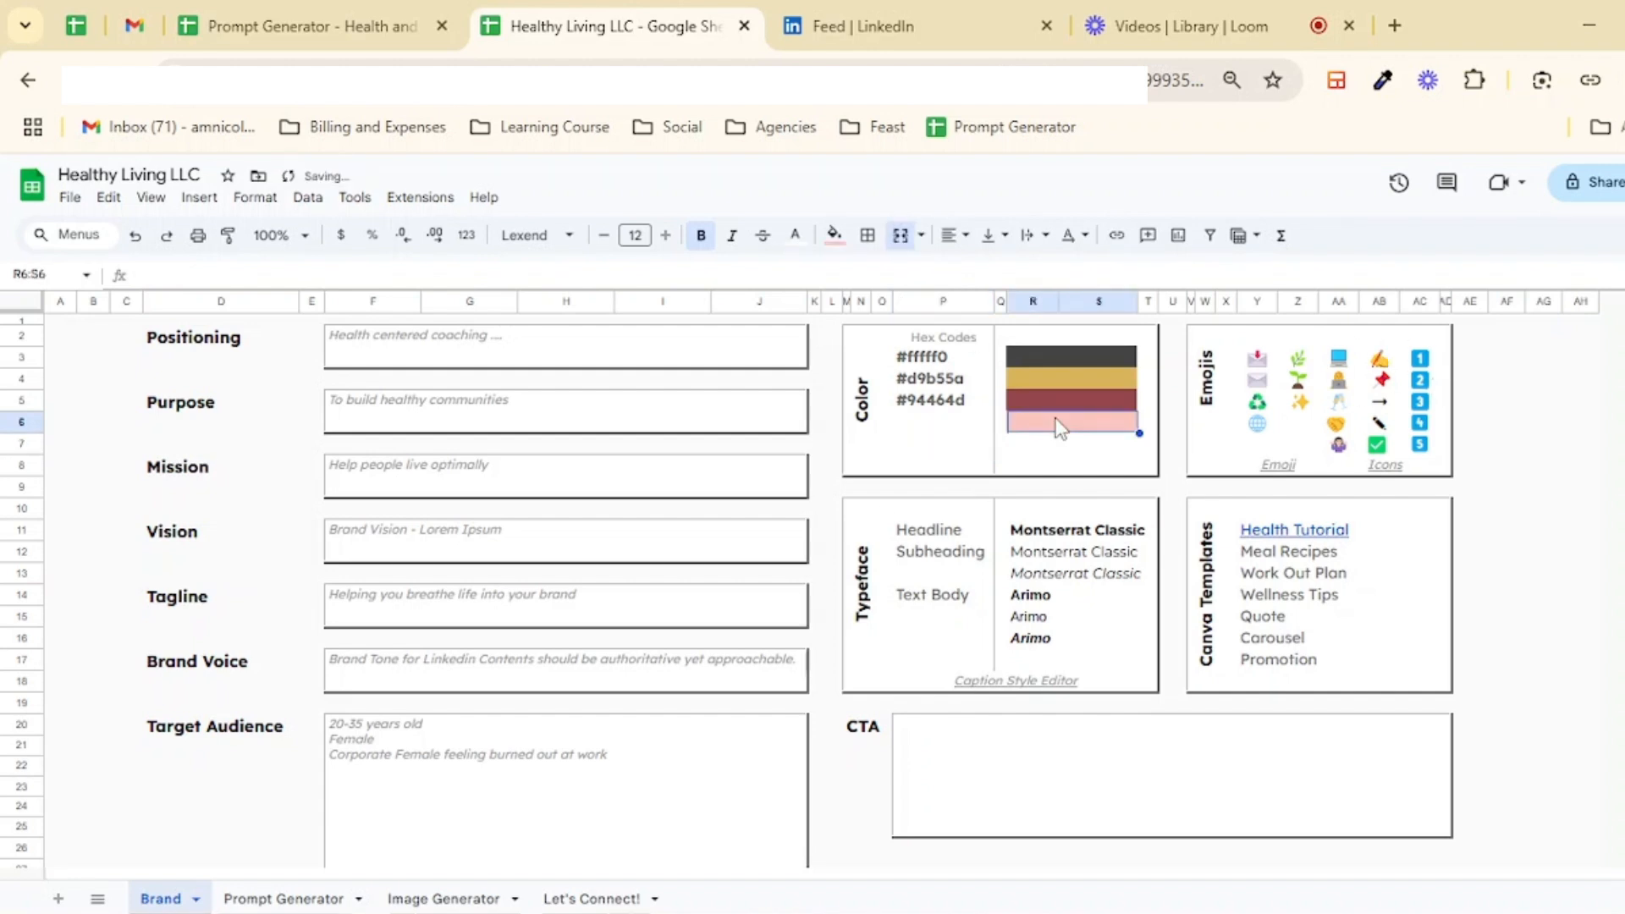
pyautogui.click(1063, 535)
pyautogui.click(1037, 534)
pyautogui.click(941, 556)
pyautogui.click(1052, 551)
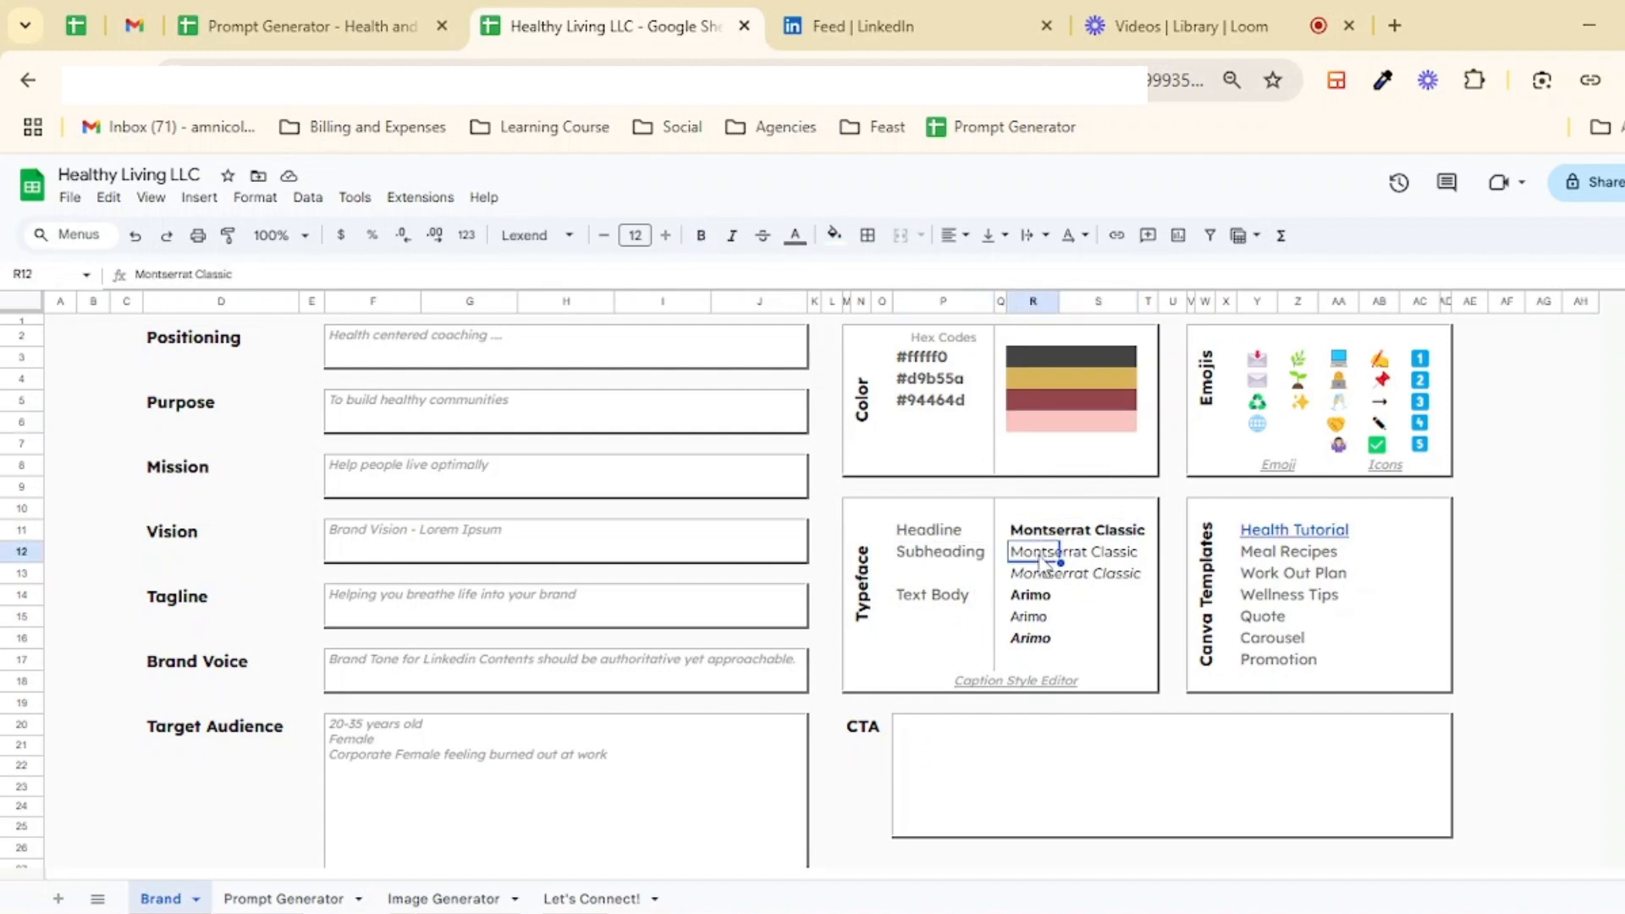
pyautogui.click(902, 597)
pyautogui.click(1055, 597)
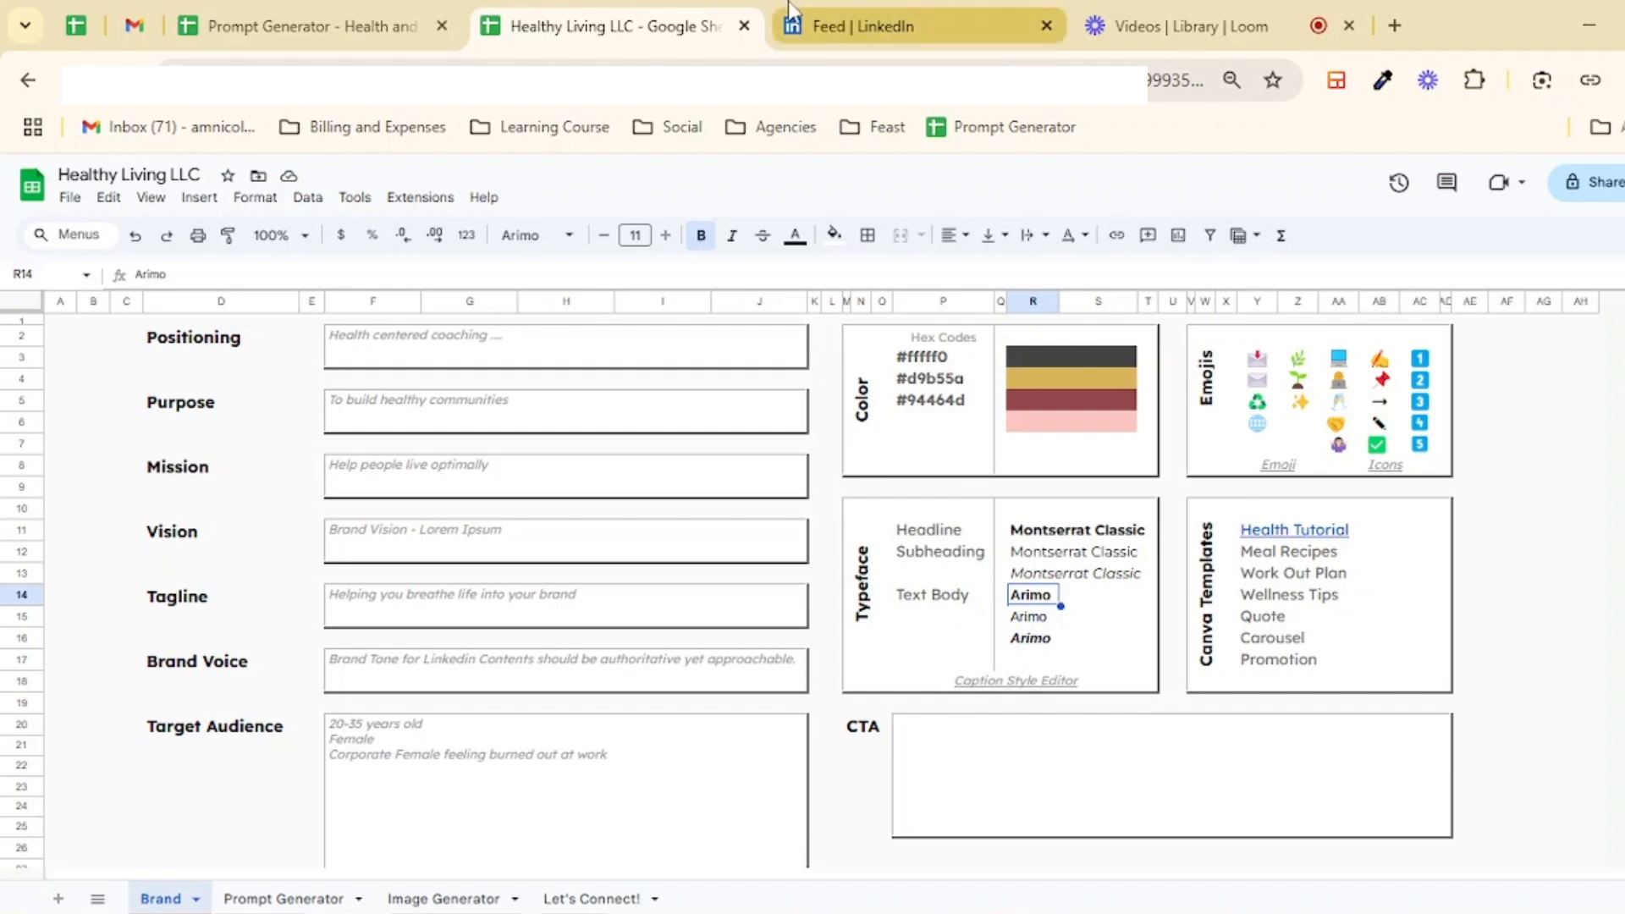
pyautogui.moveTo(1018, 699)
pyautogui.click(868, 24)
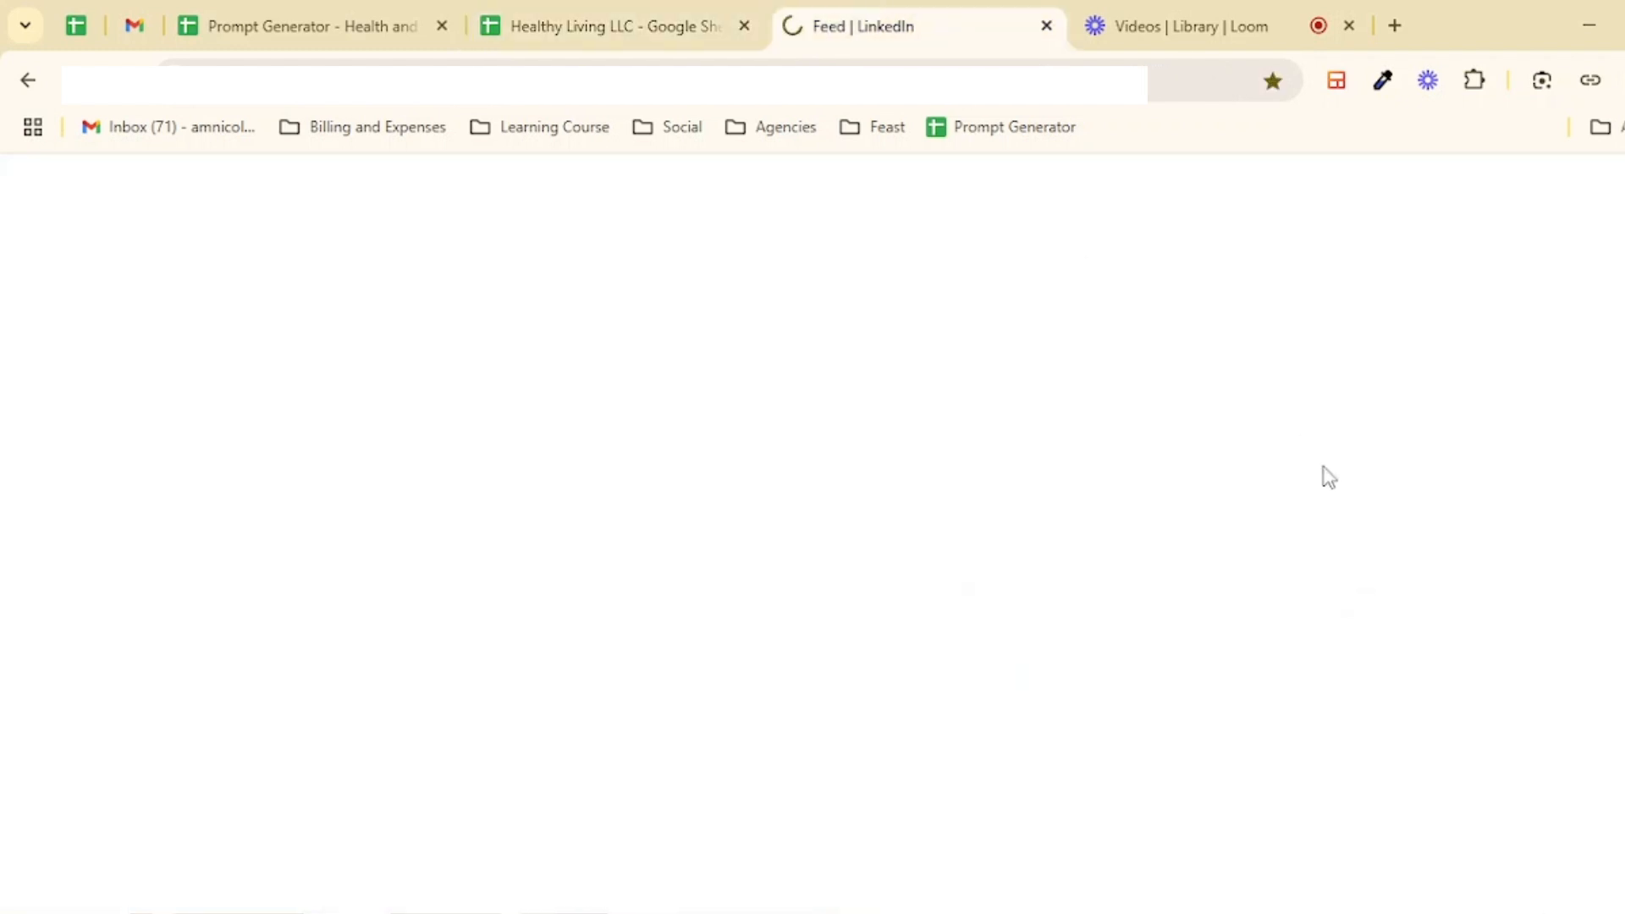
pyautogui.moveTo(546, 479)
pyautogui.mouseDown()
pyautogui.moveTo(1023, 482)
pyautogui.moveTo(554, 480)
pyautogui.mouseUp()
pyautogui.moveTo(917, 422); pyautogui.dragTo(767, 421)
pyautogui.click(643, 3)
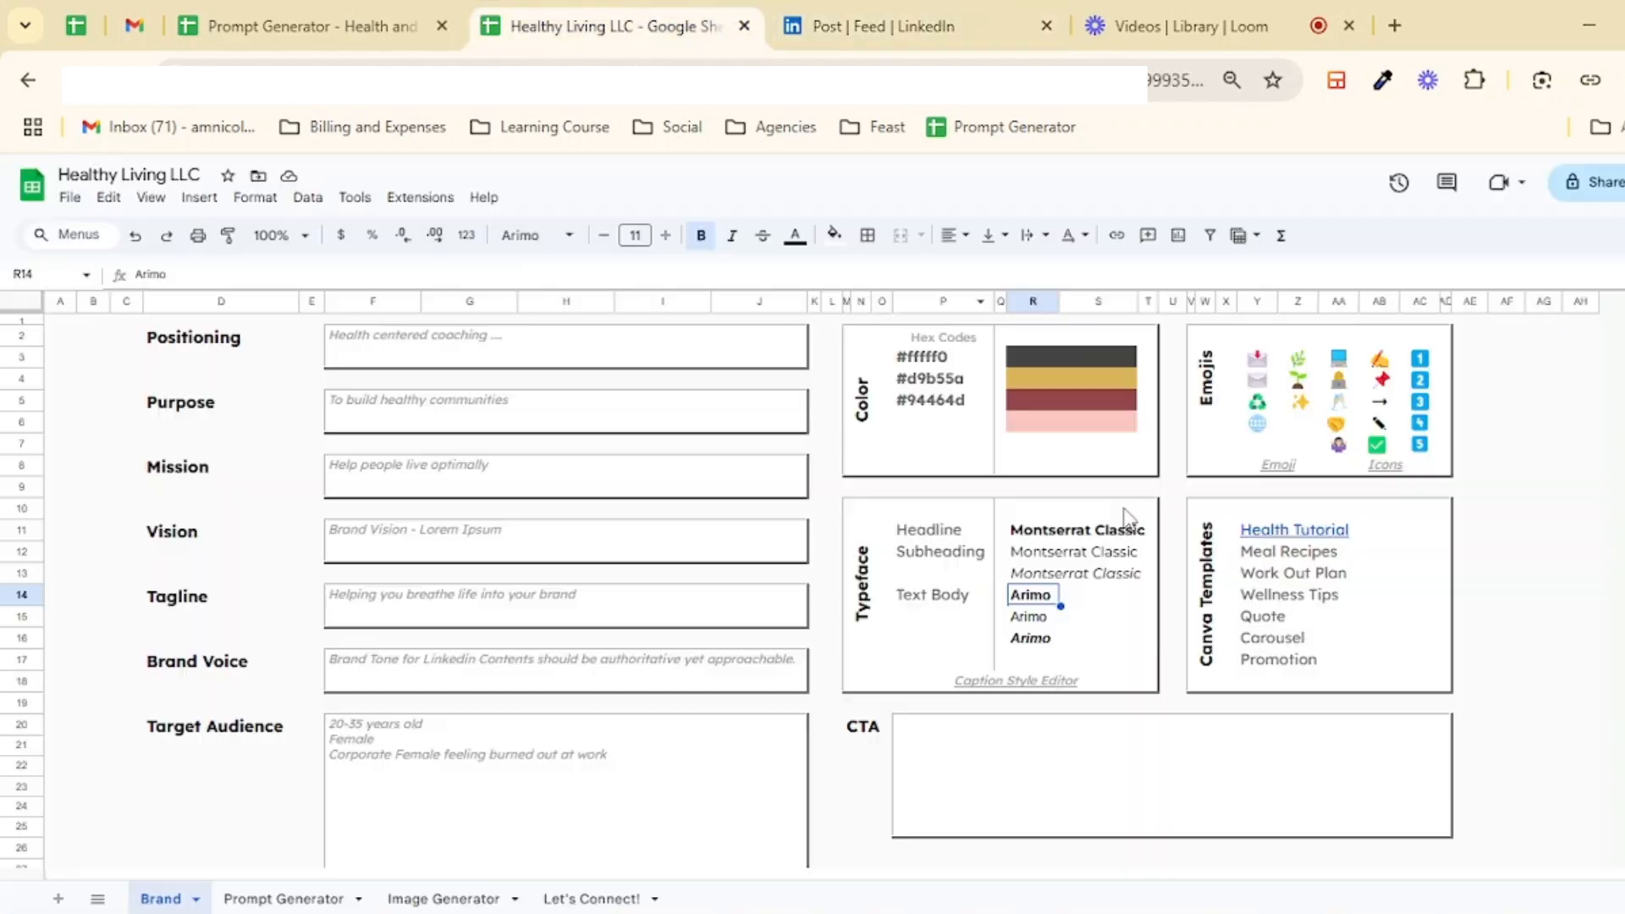
# Step: Open the Caption Style Editor link and enter "life into your brand" as the text to style
pyautogui.click(1036, 684)
pyautogui.click(1019, 718)
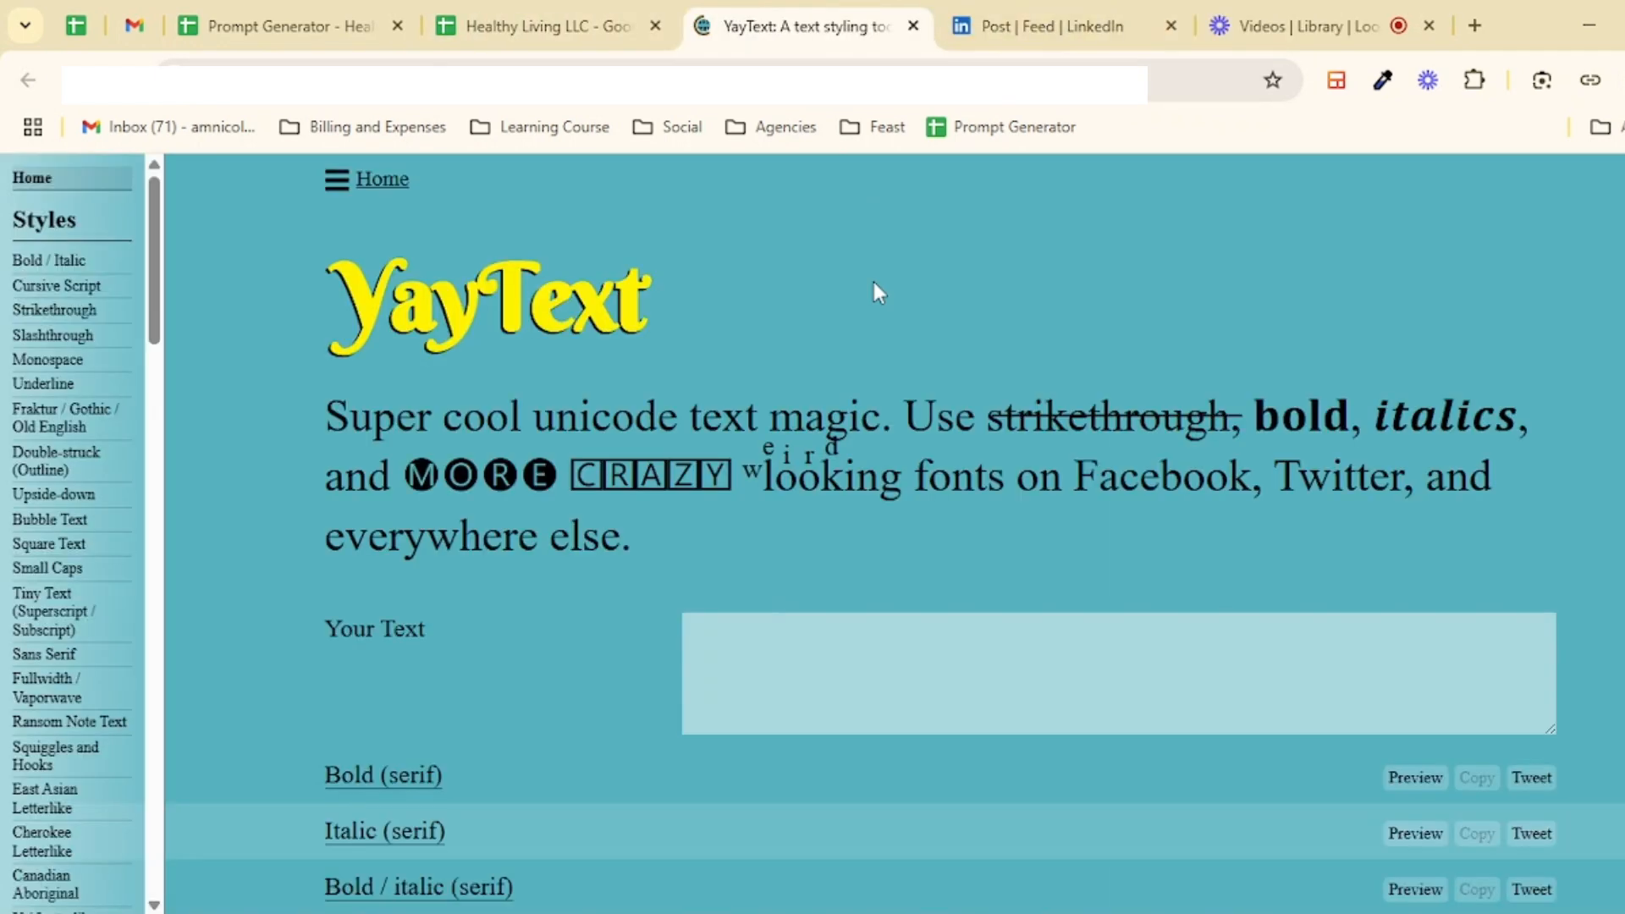
pyautogui.click(748, 629)
pyautogui.write('breathe l')
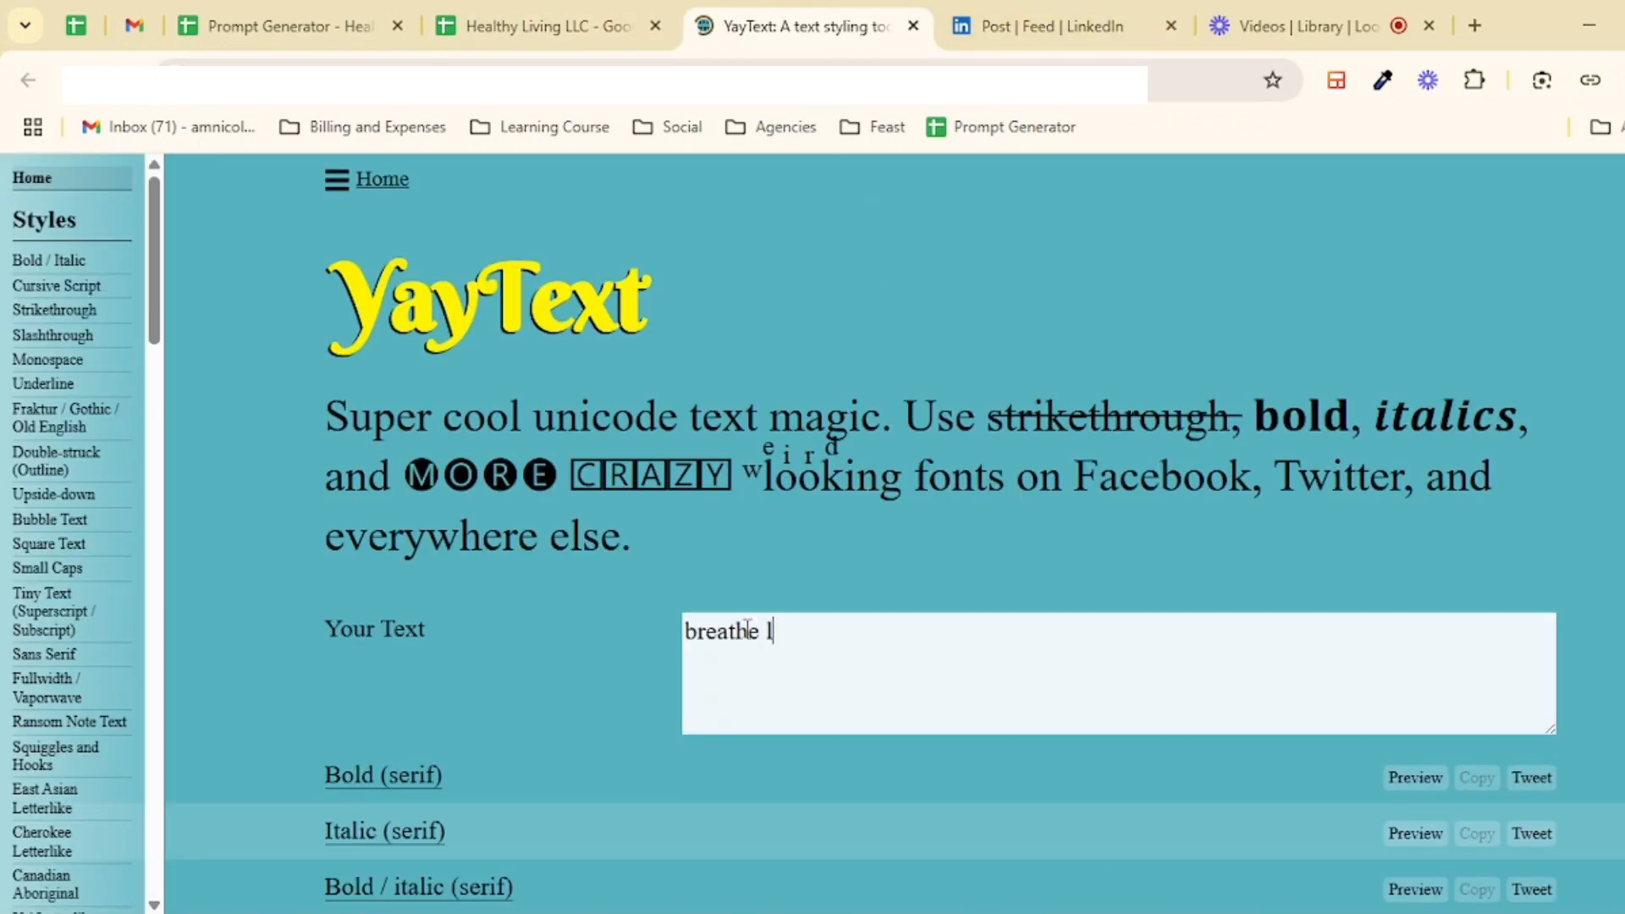
pyautogui.write('ife into your brand')
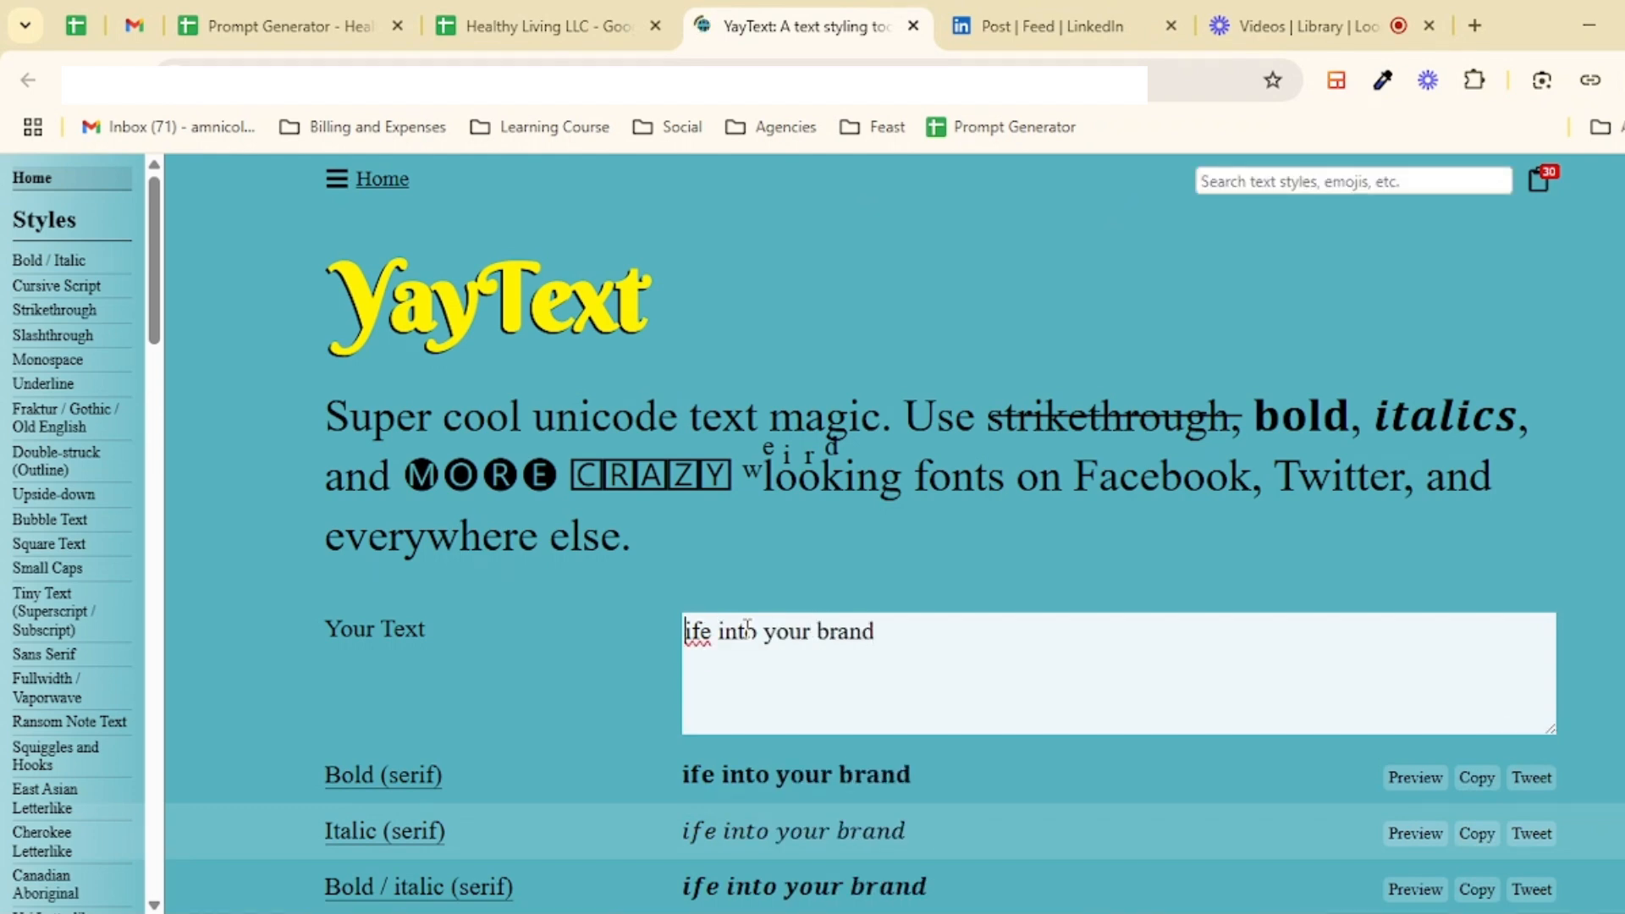
pyautogui.press('Home')
pyautogui.write('l')
# Step: Copy the bold/italic serif version of the styled text
pyautogui.scroll(-3, 1134, 290)
pyautogui.scroll(-5, 500, 671)
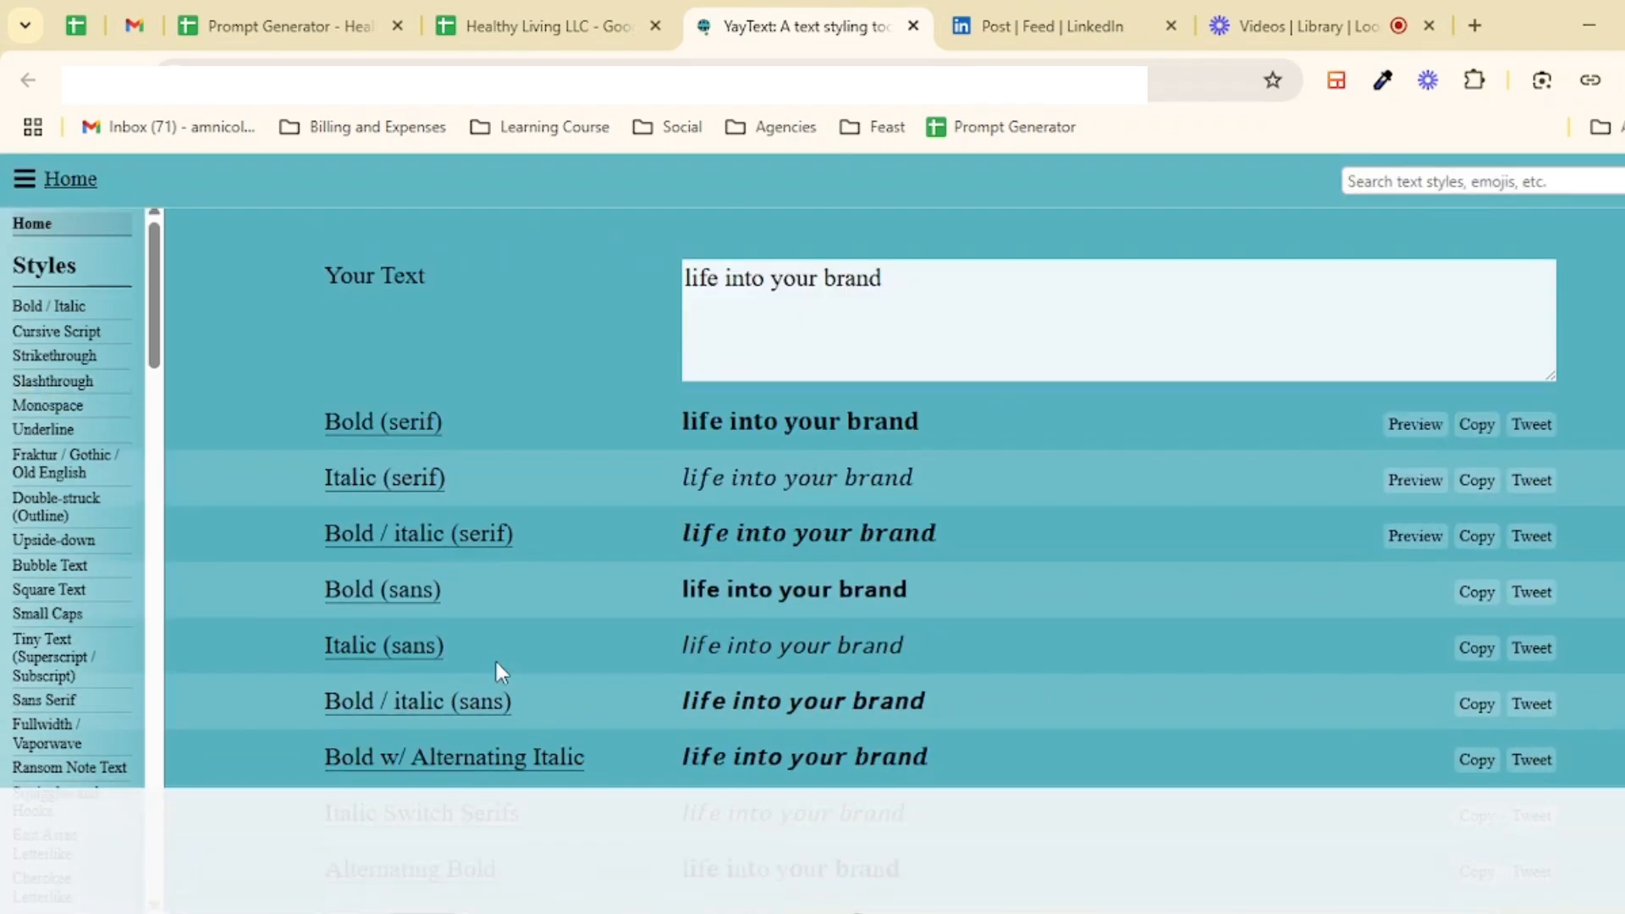
pyautogui.click(1475, 523)
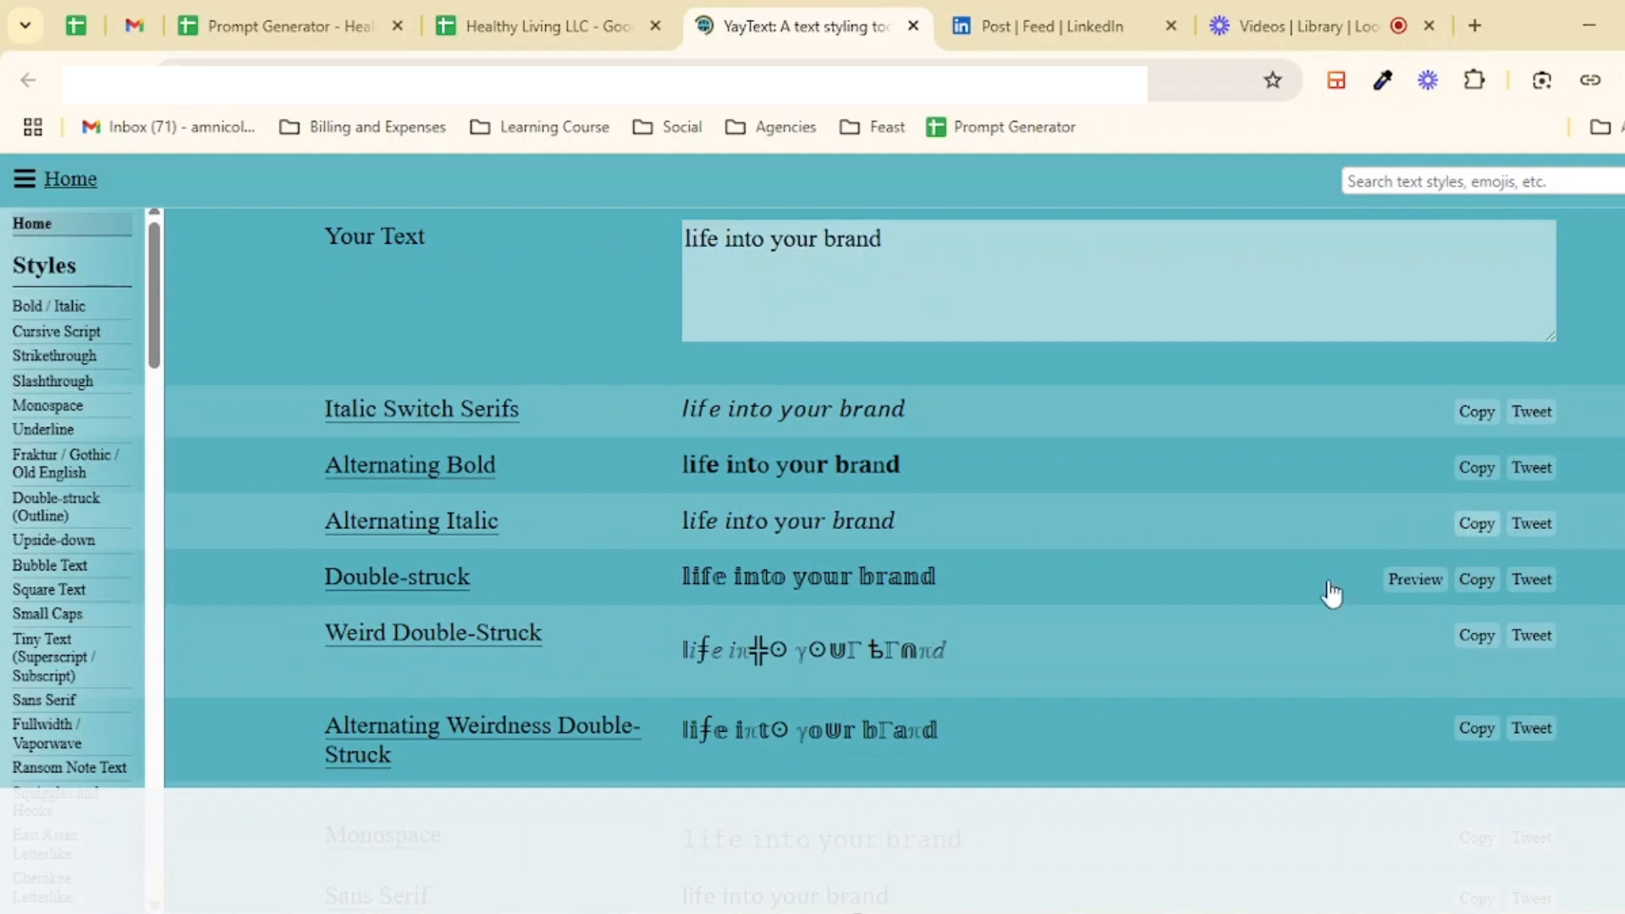
pyautogui.scroll(-3, 1044, 616)
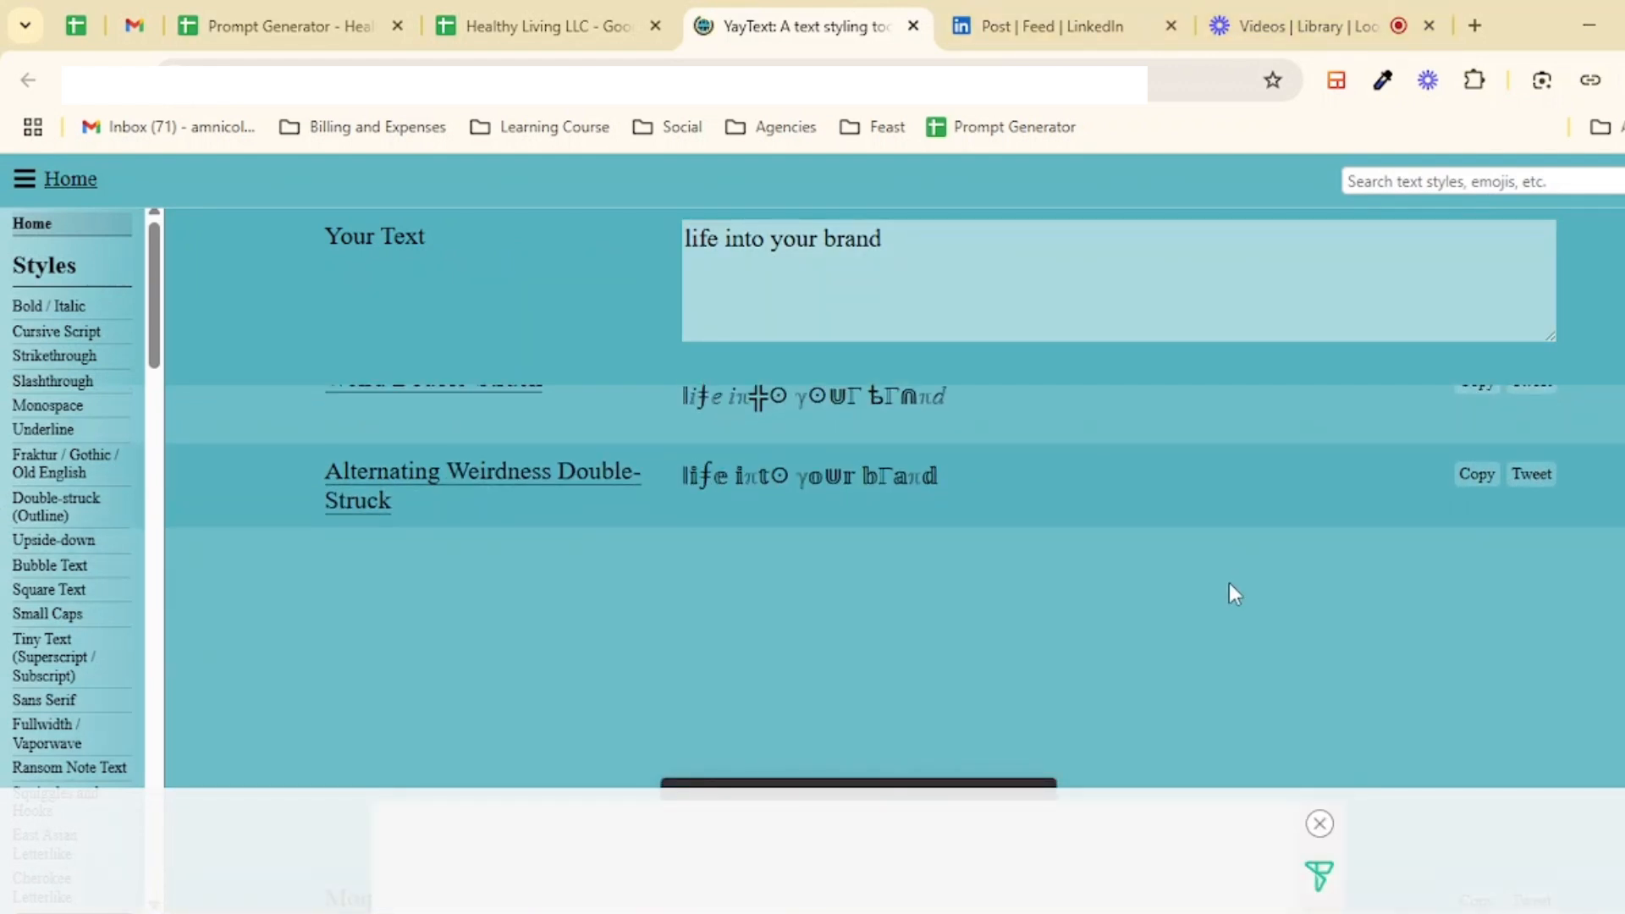
# Step: Back in the sheet, examine the Emojis section and its Emoji and Icons links
pyautogui.click(546, 25)
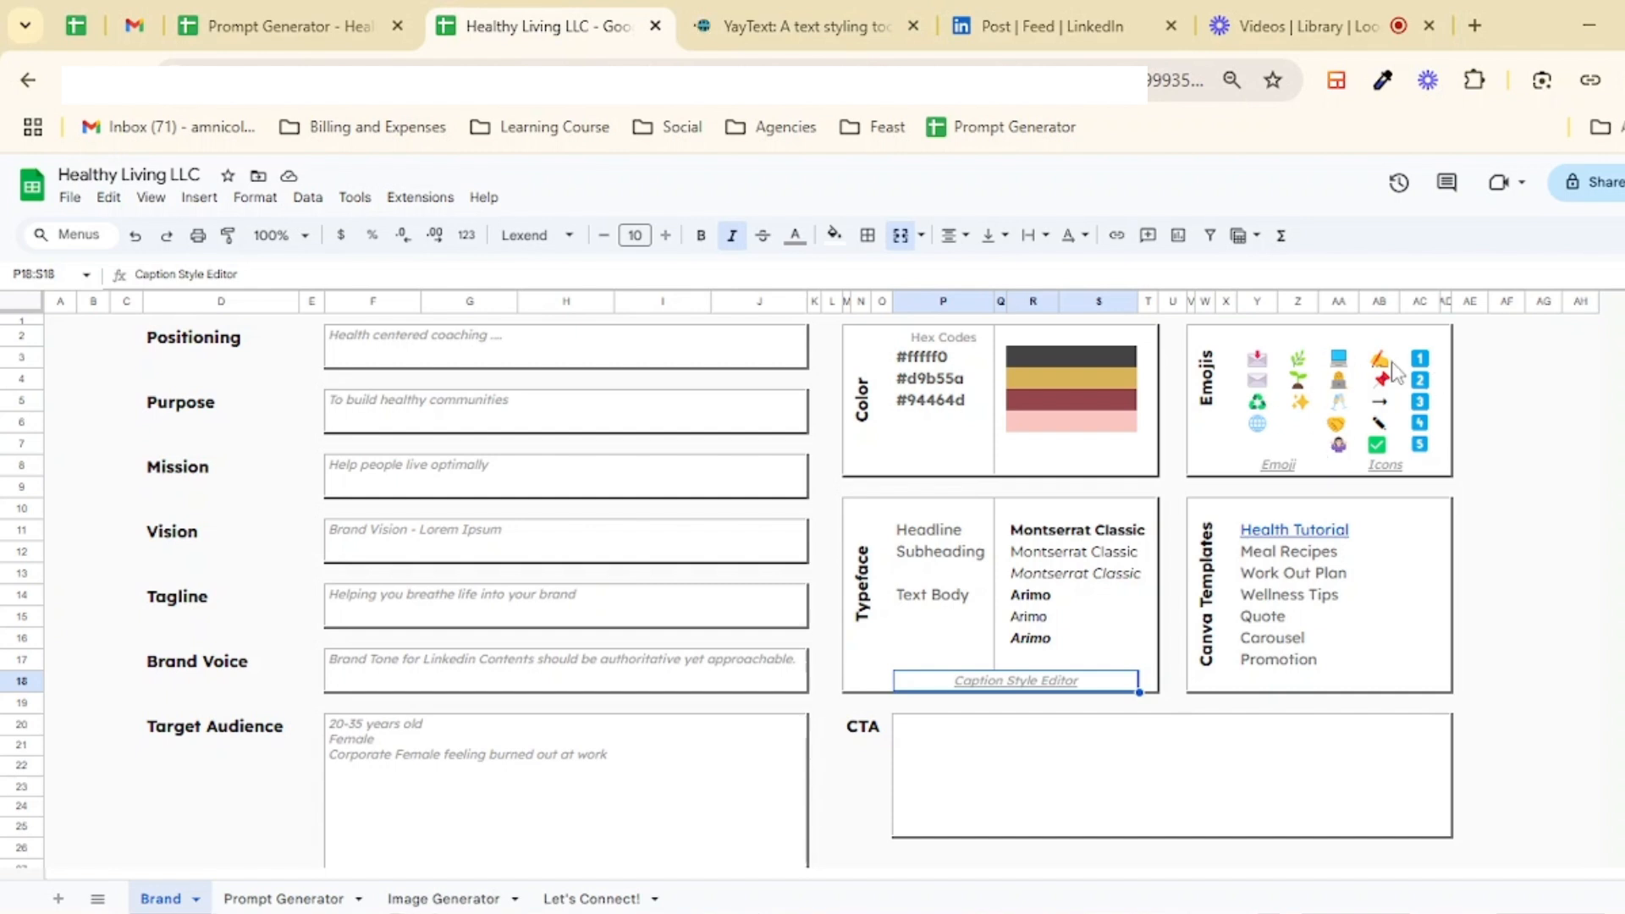
pyautogui.moveTo(1260, 357); pyautogui.dragTo(1429, 448)
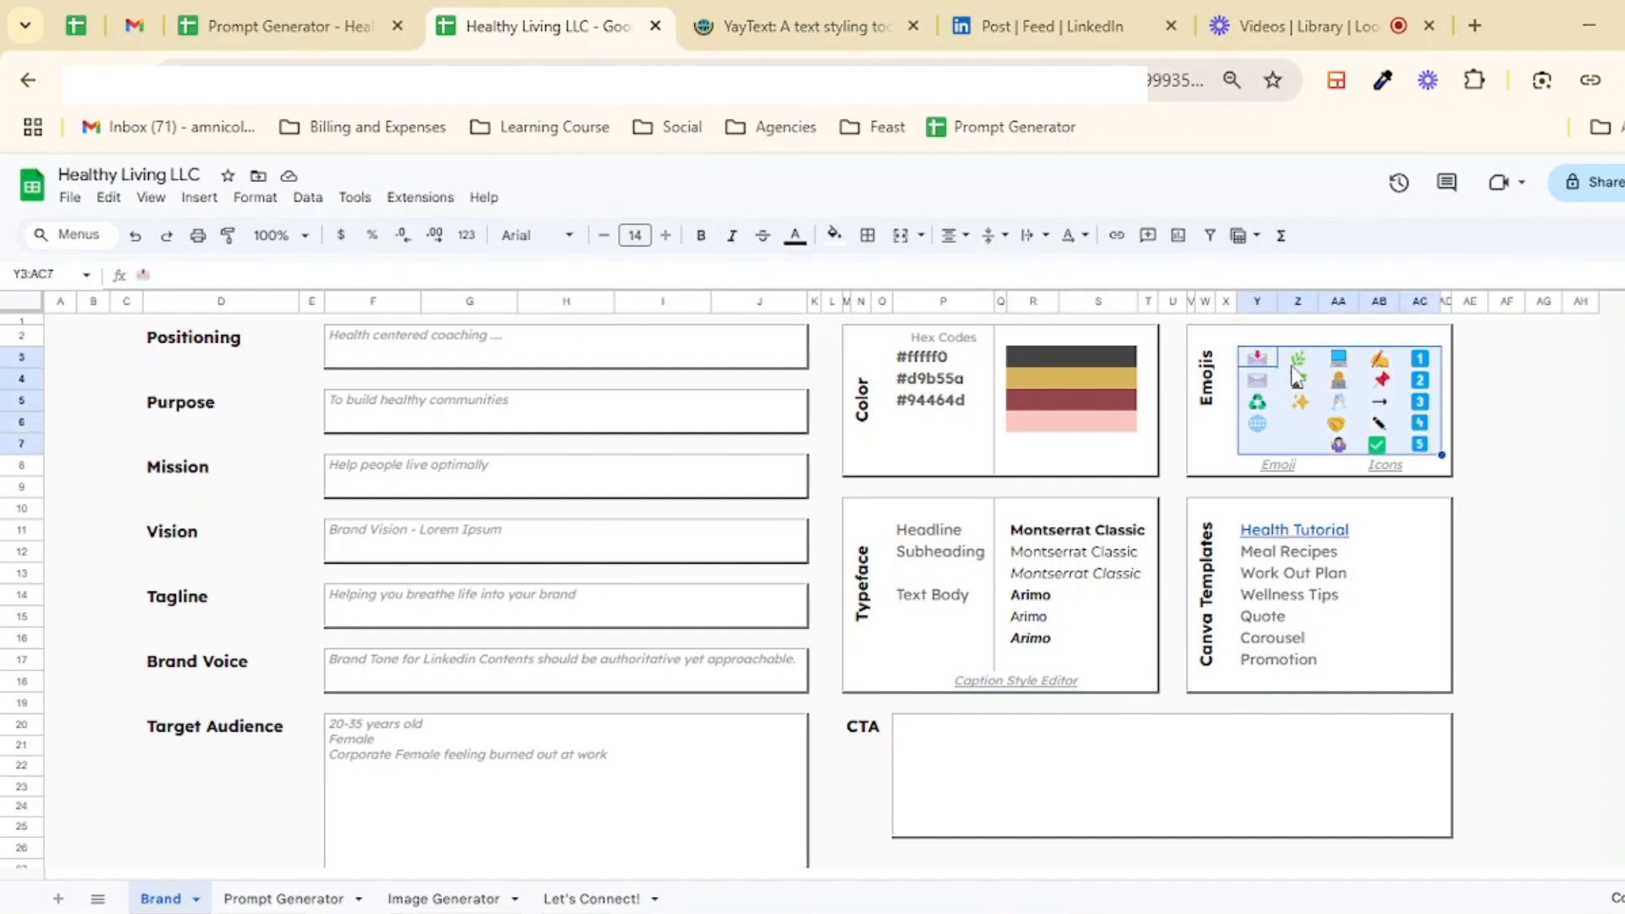
pyautogui.moveTo(1224, 348); pyautogui.dragTo(1446, 471)
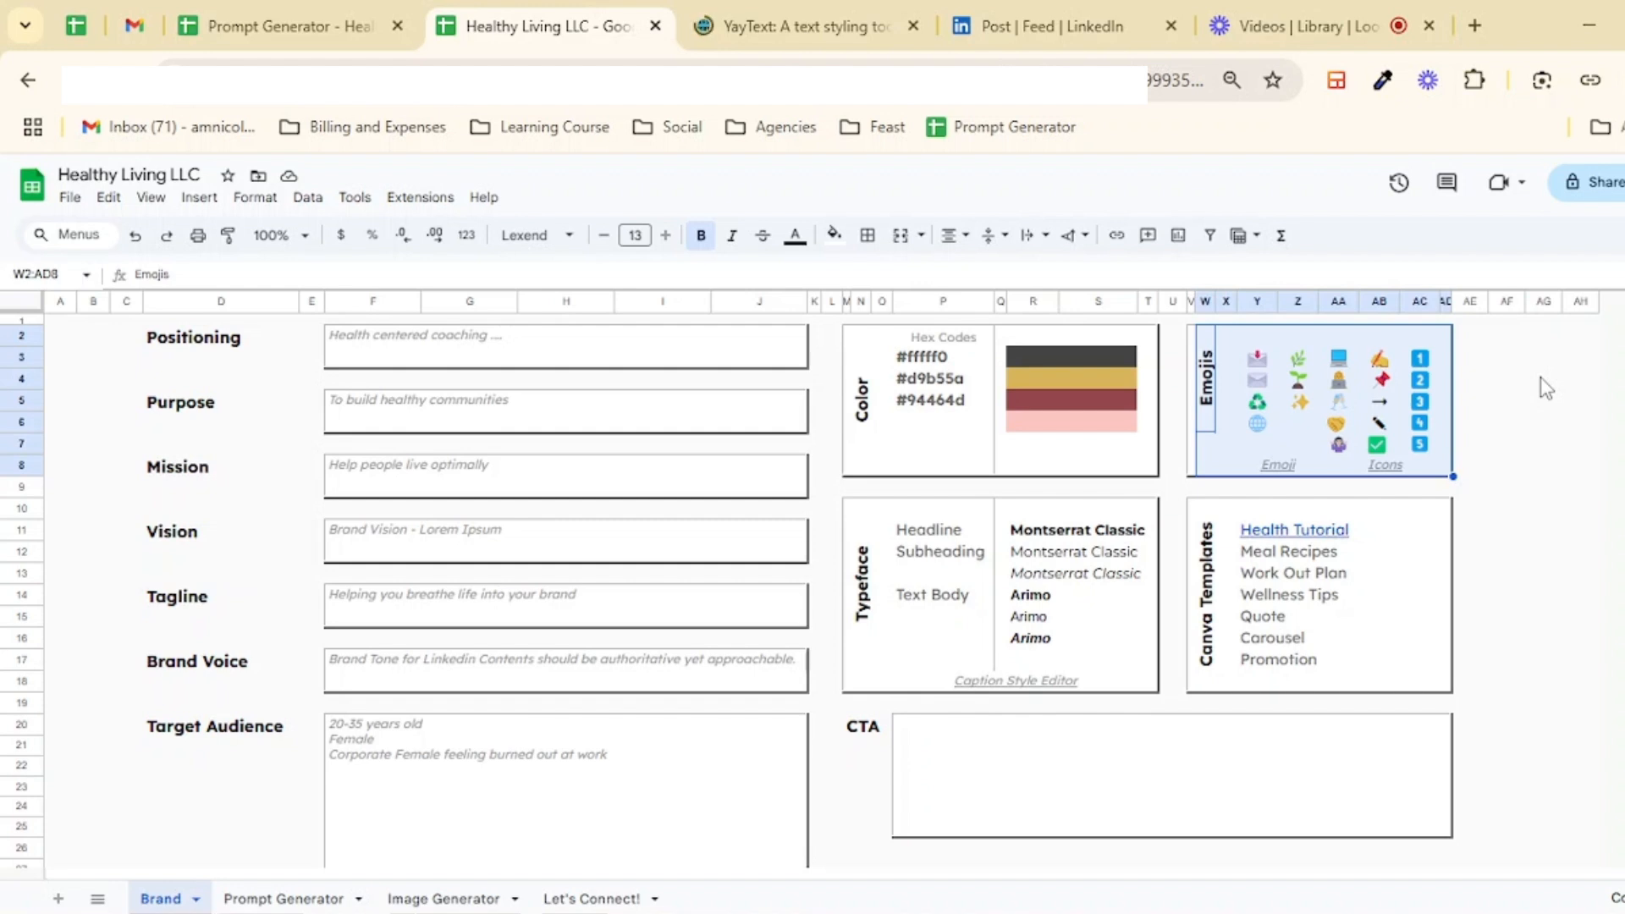
pyautogui.click(1495, 349)
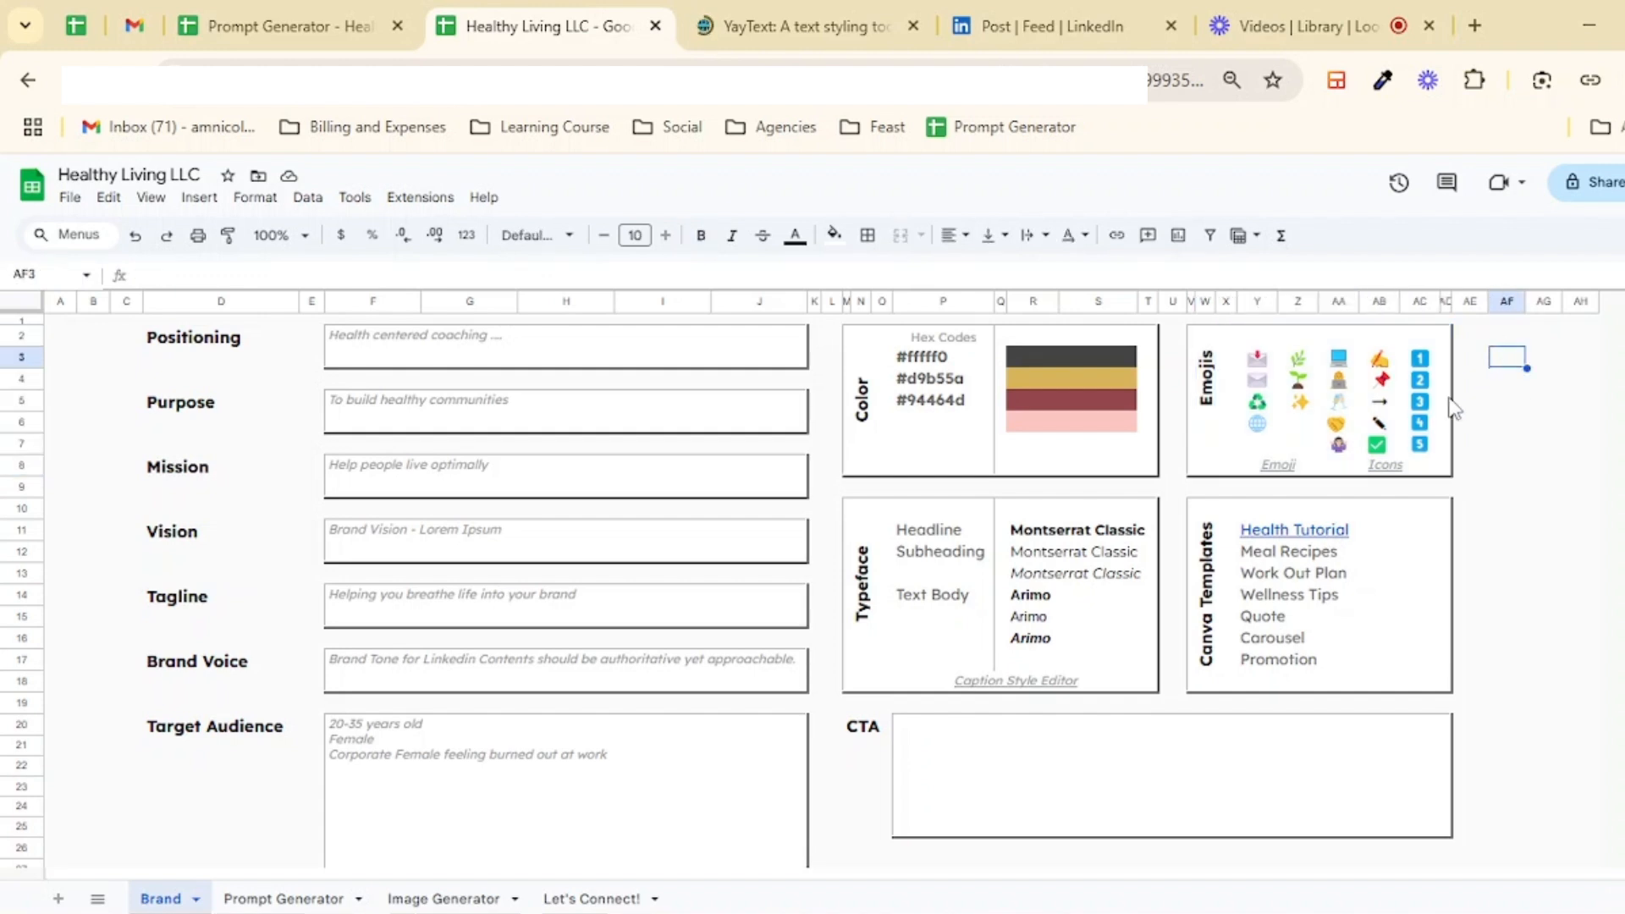
pyautogui.moveTo(1258, 359); pyautogui.dragTo(1427, 463)
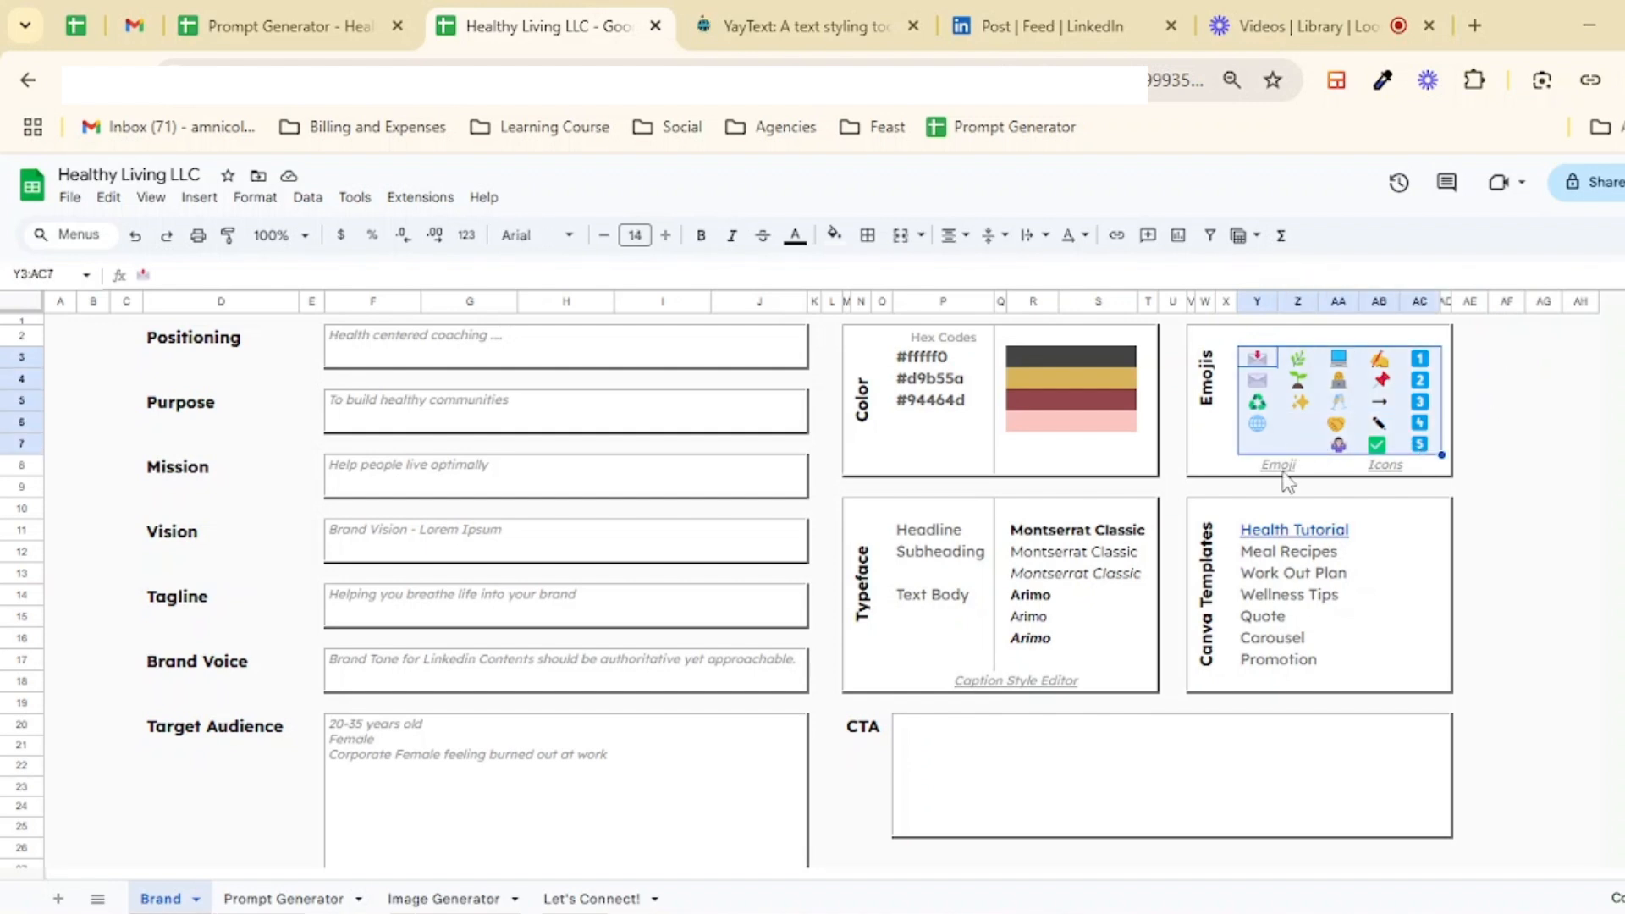
pyautogui.moveTo(1280, 470)
pyautogui.click(1385, 464)
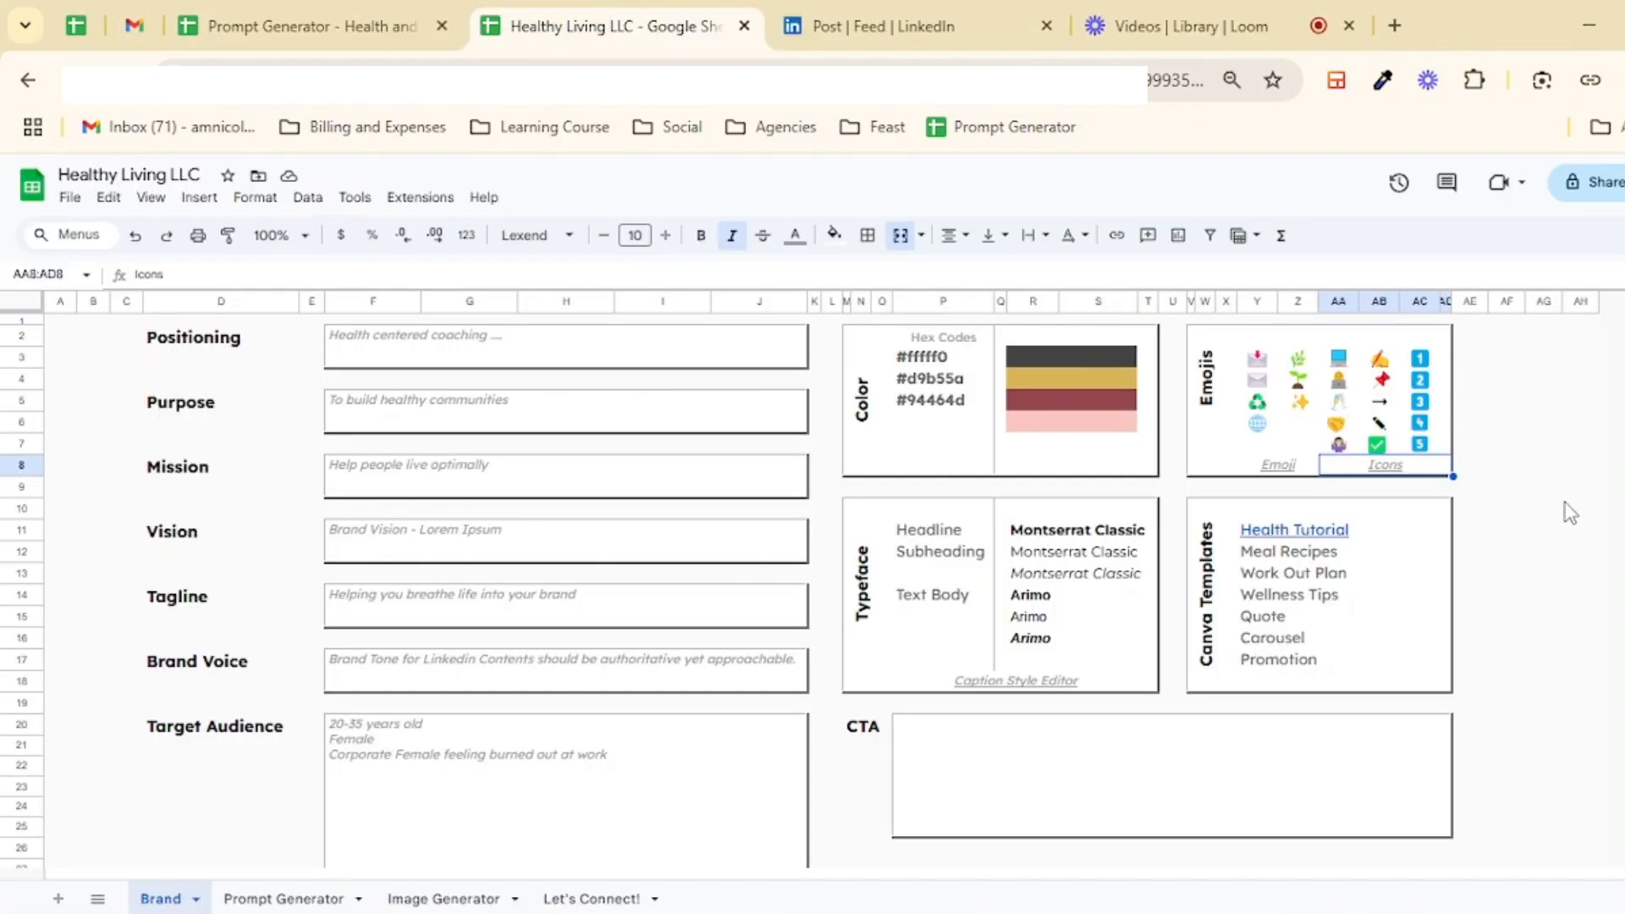
# Step: Examine the Canva Templates list and open the Health Tutorial Canva link
pyautogui.click(1219, 538)
pyautogui.click(1208, 548)
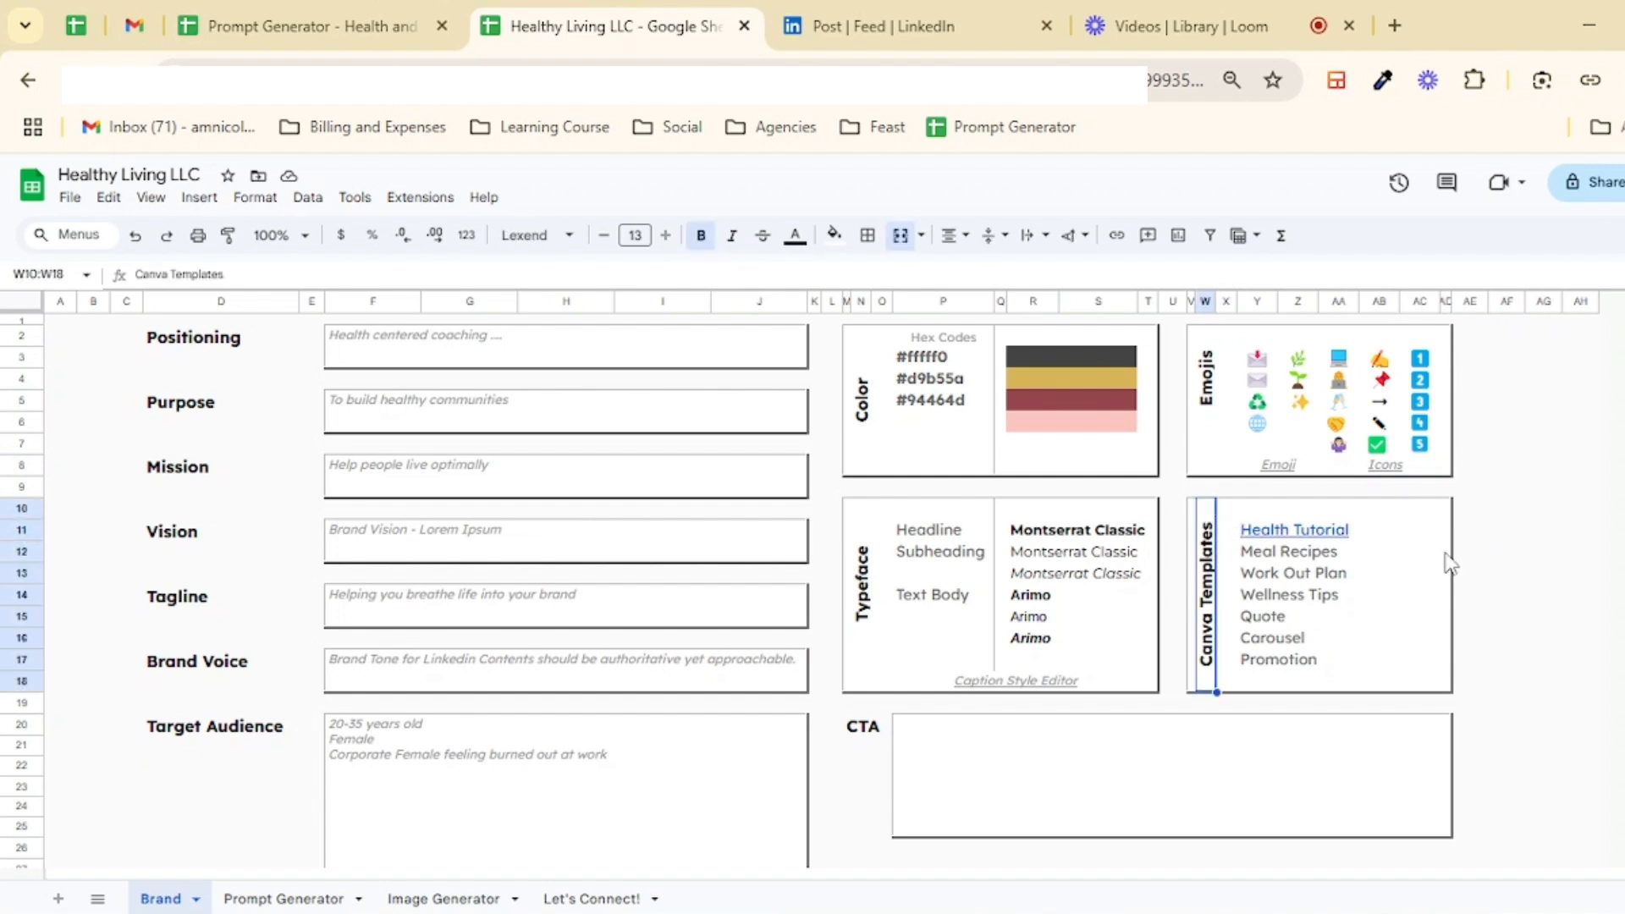
pyautogui.moveTo(1428, 535)
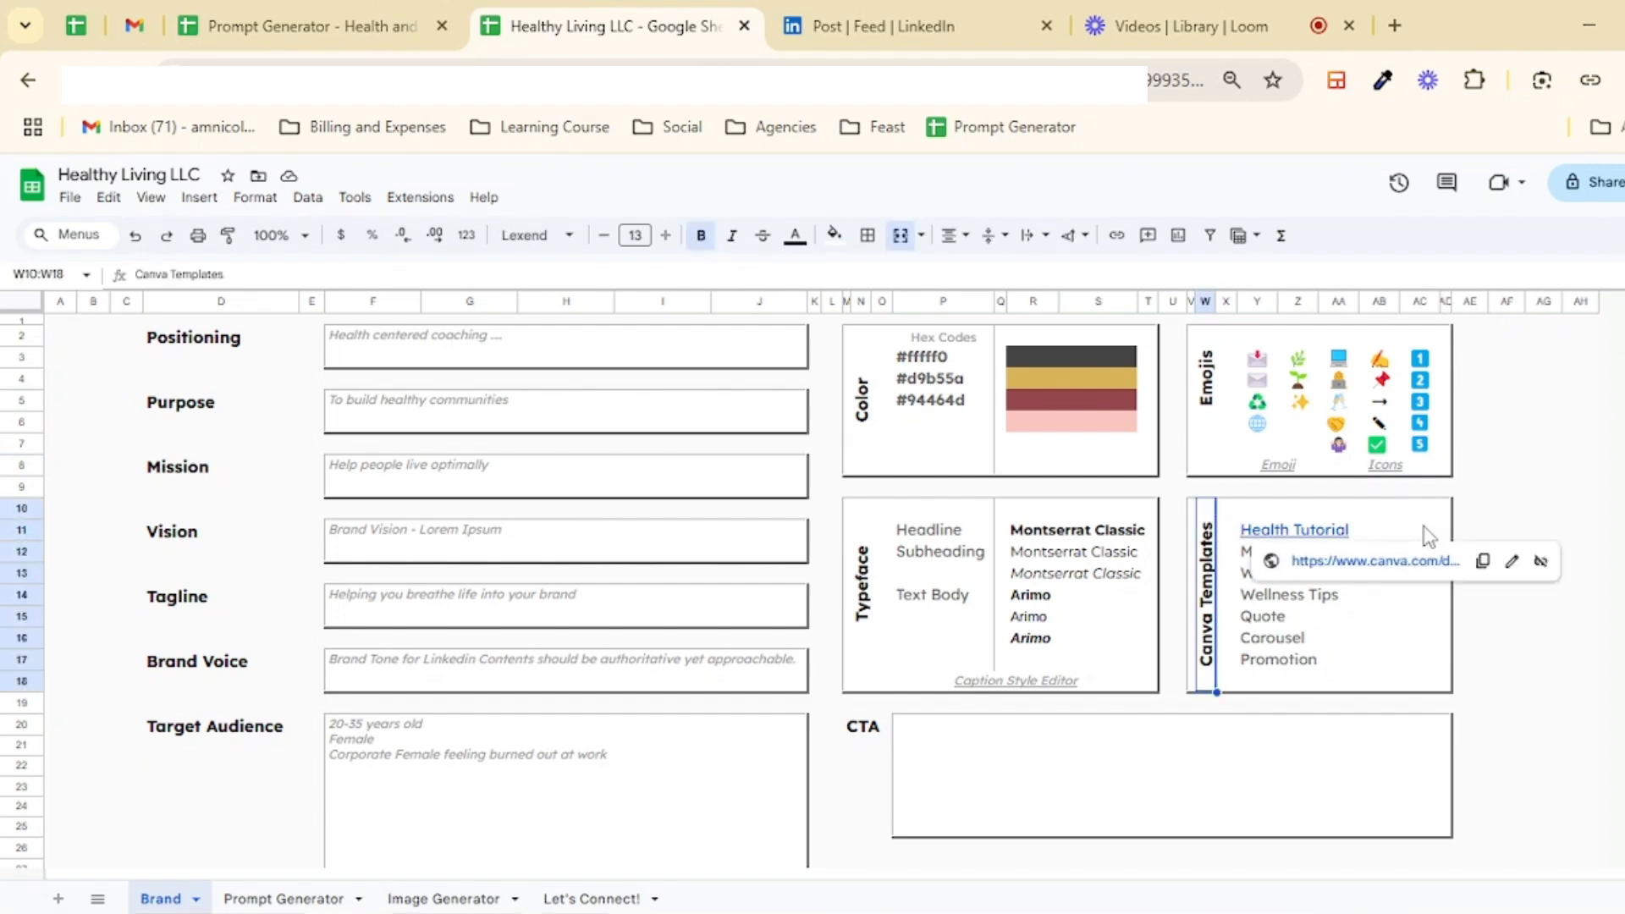
pyautogui.click(1510, 531)
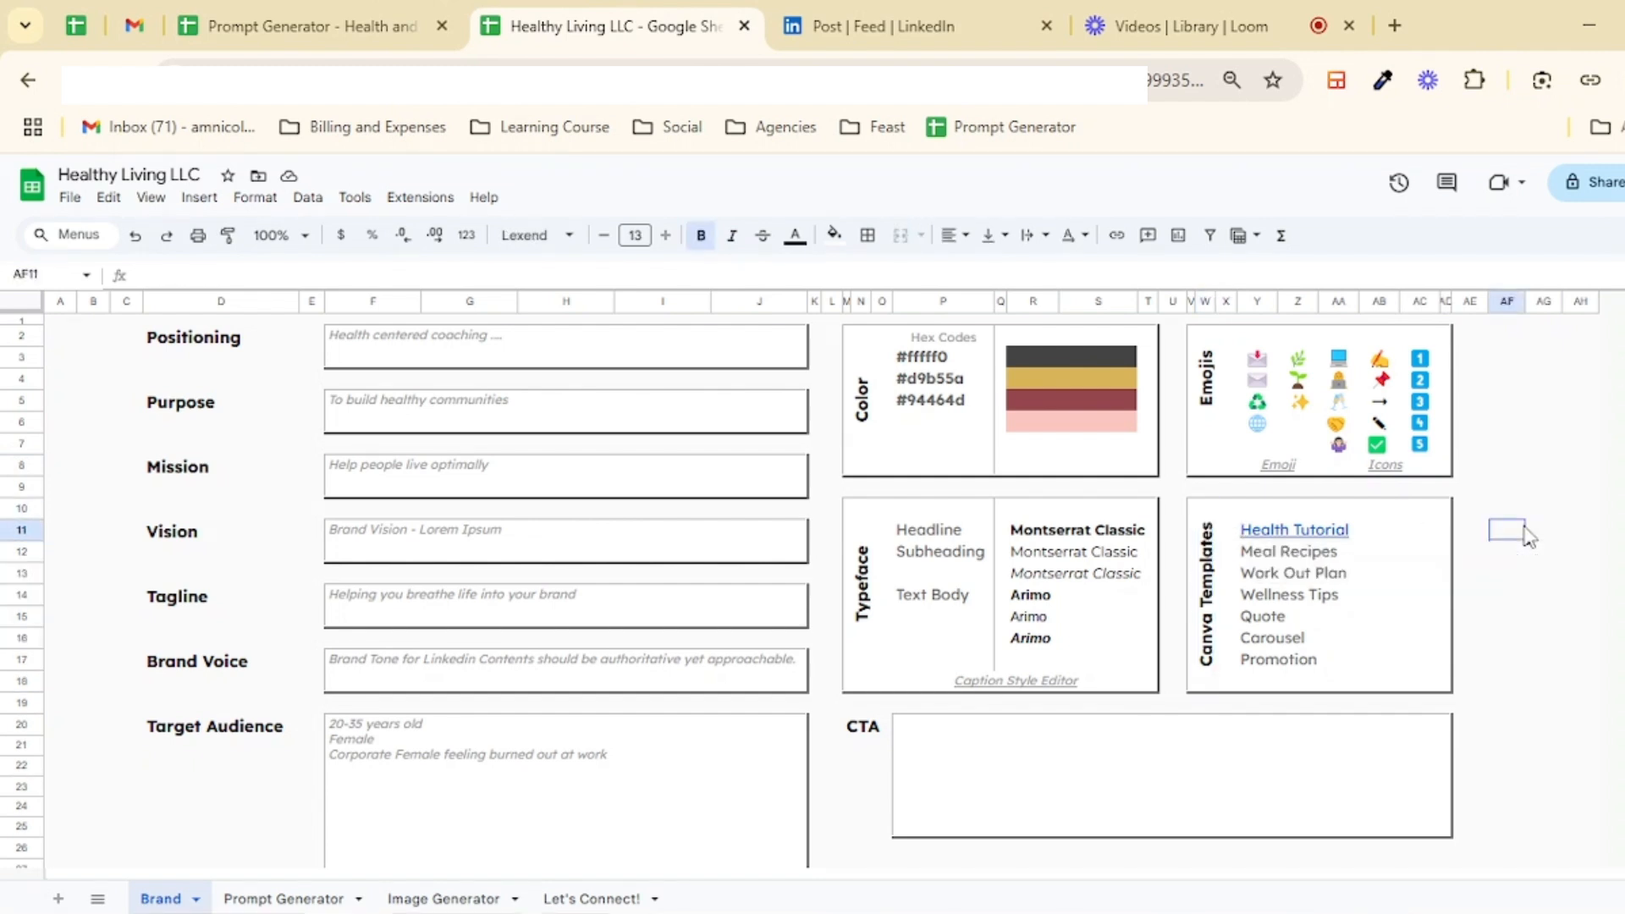
pyautogui.click(1290, 535)
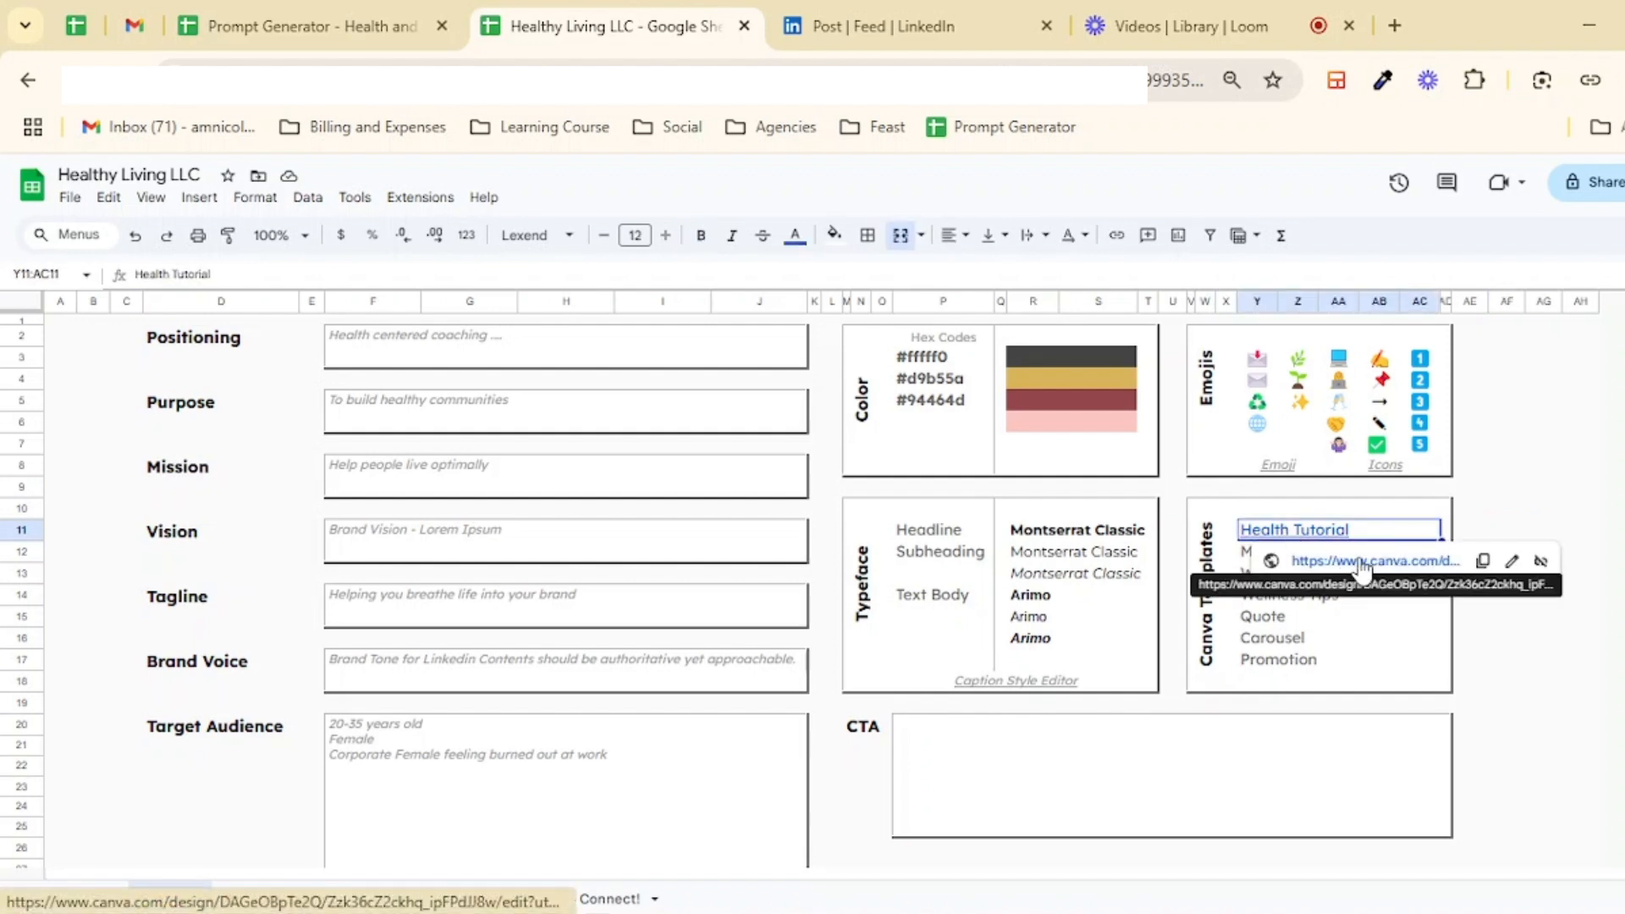
pyautogui.click(1537, 487)
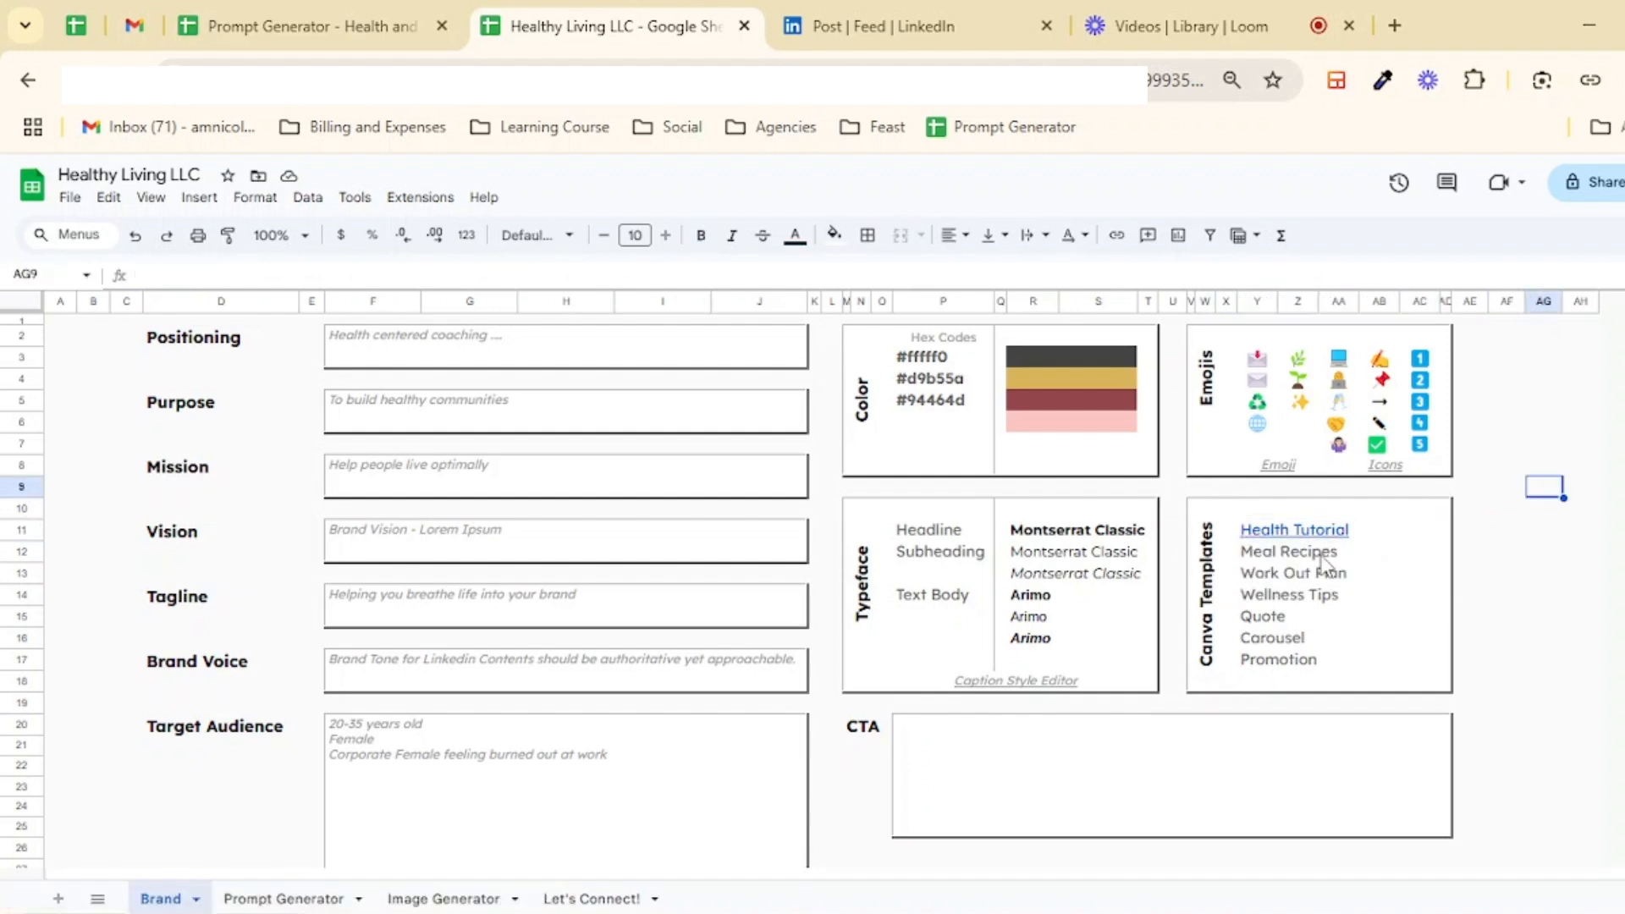
pyautogui.moveTo(1298, 563); pyautogui.dragTo(1368, 664)
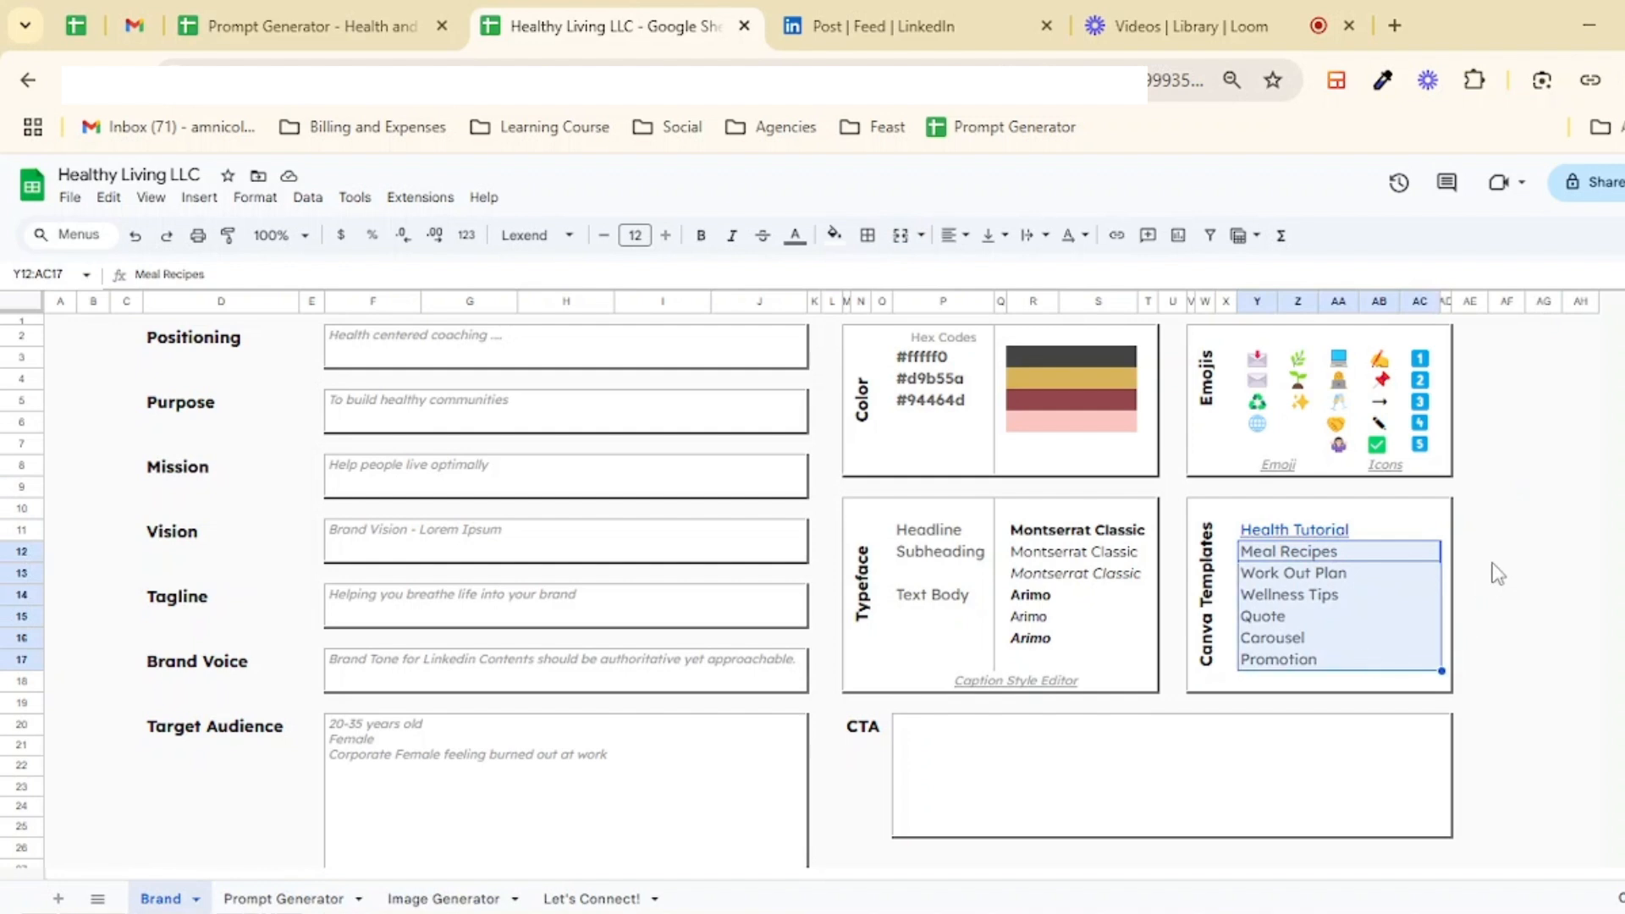
pyautogui.click(1294, 529)
pyautogui.click(1354, 563)
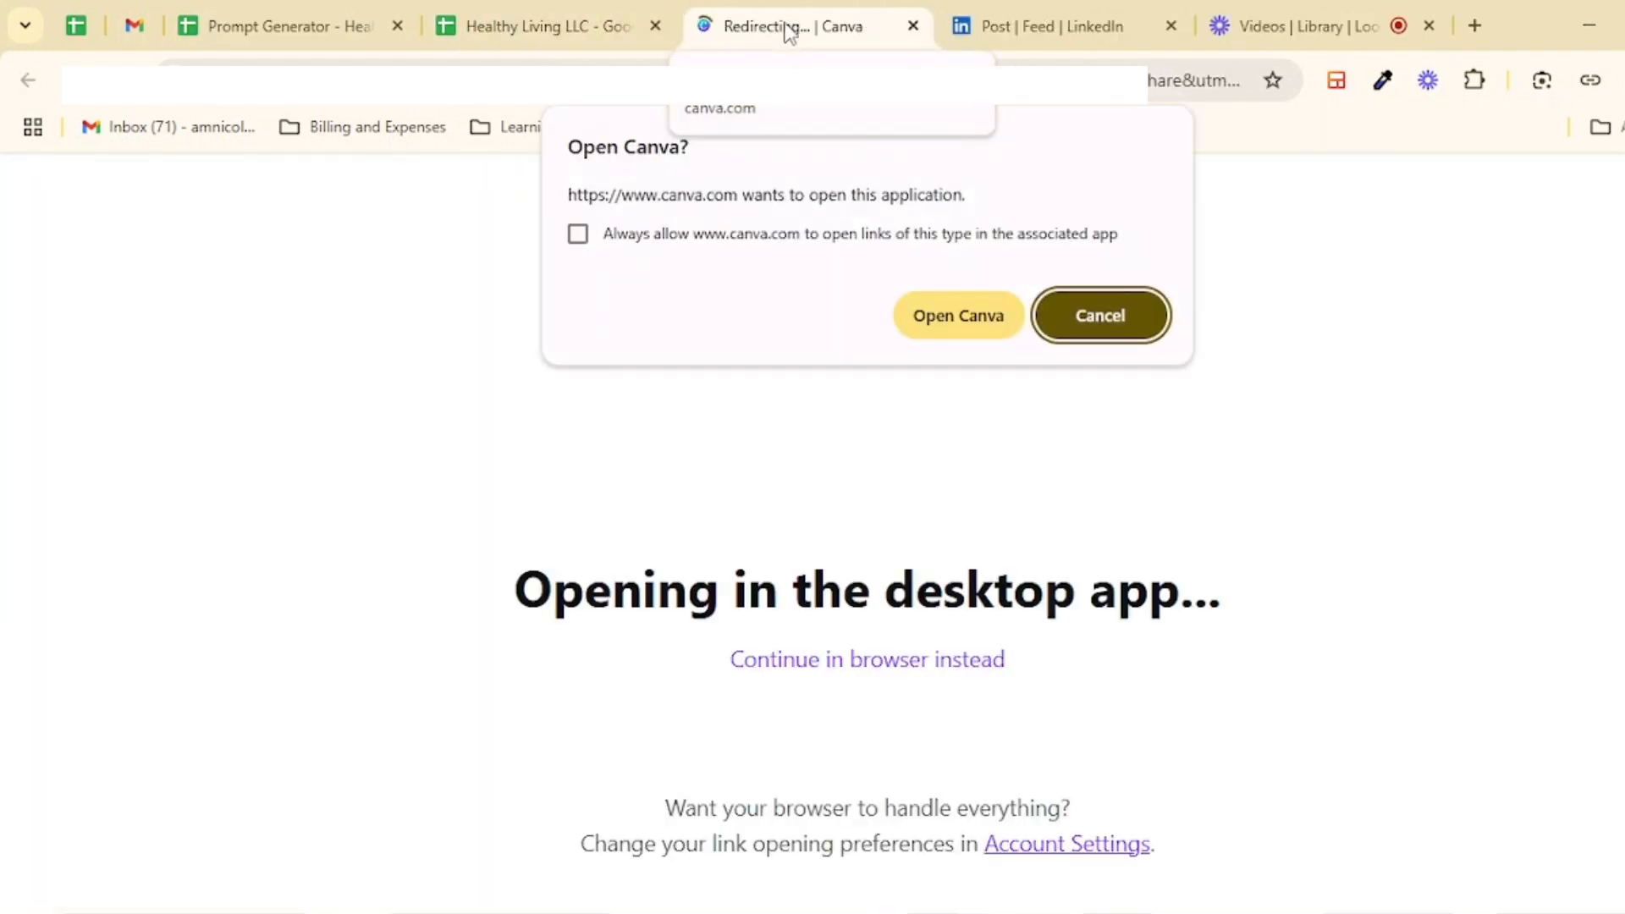
pyautogui.click(951, 315)
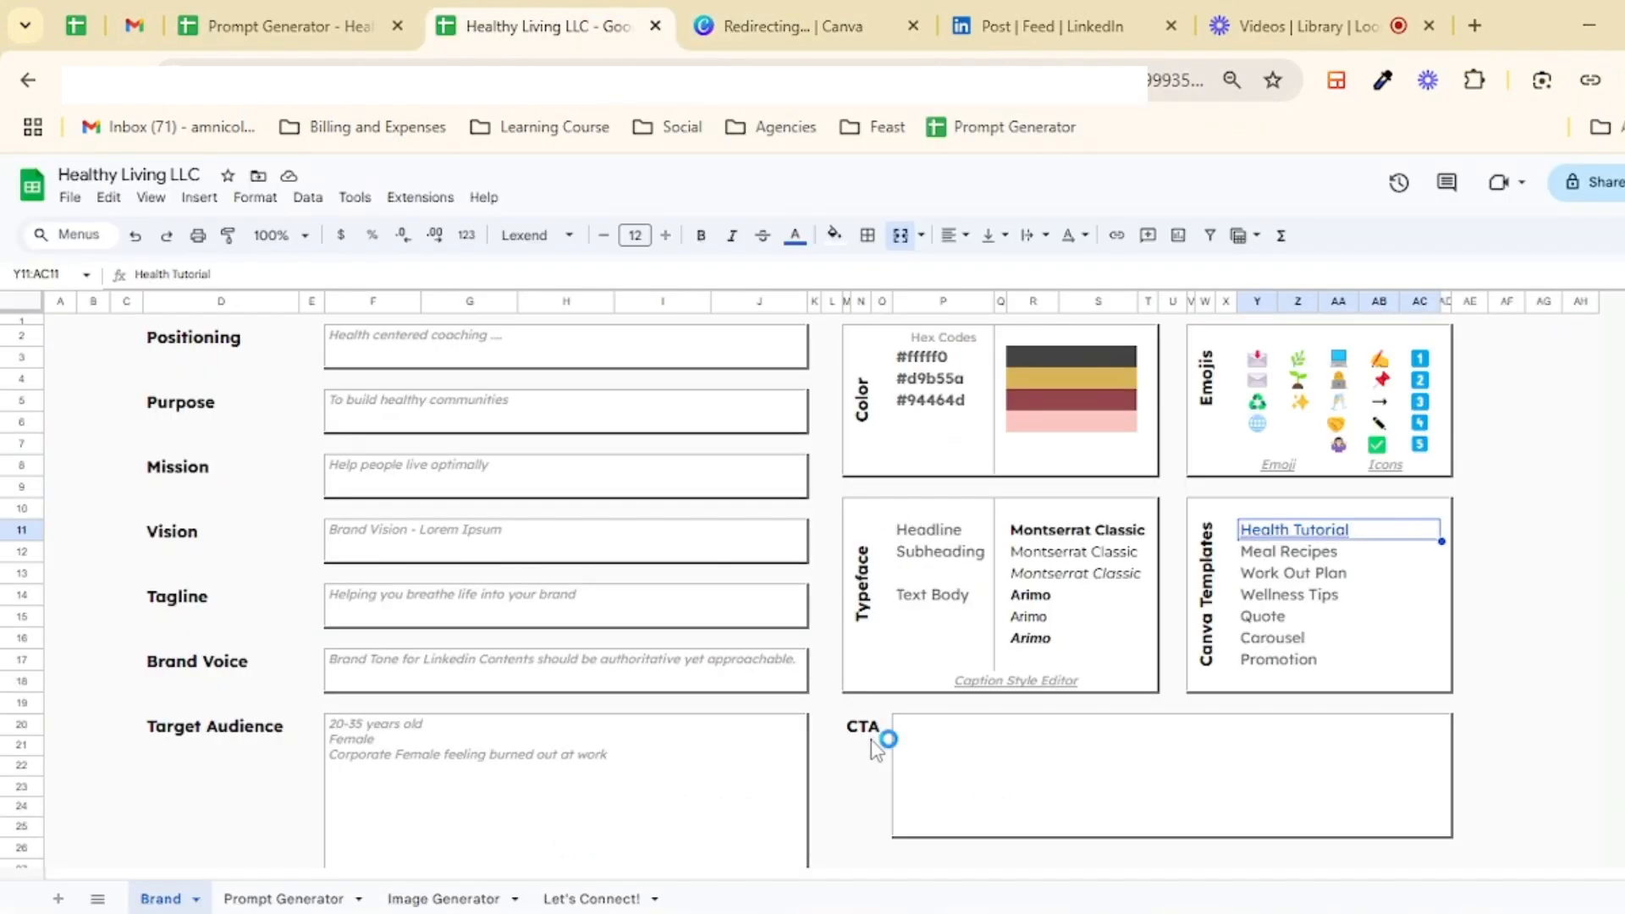
pyautogui.click(973, 741)
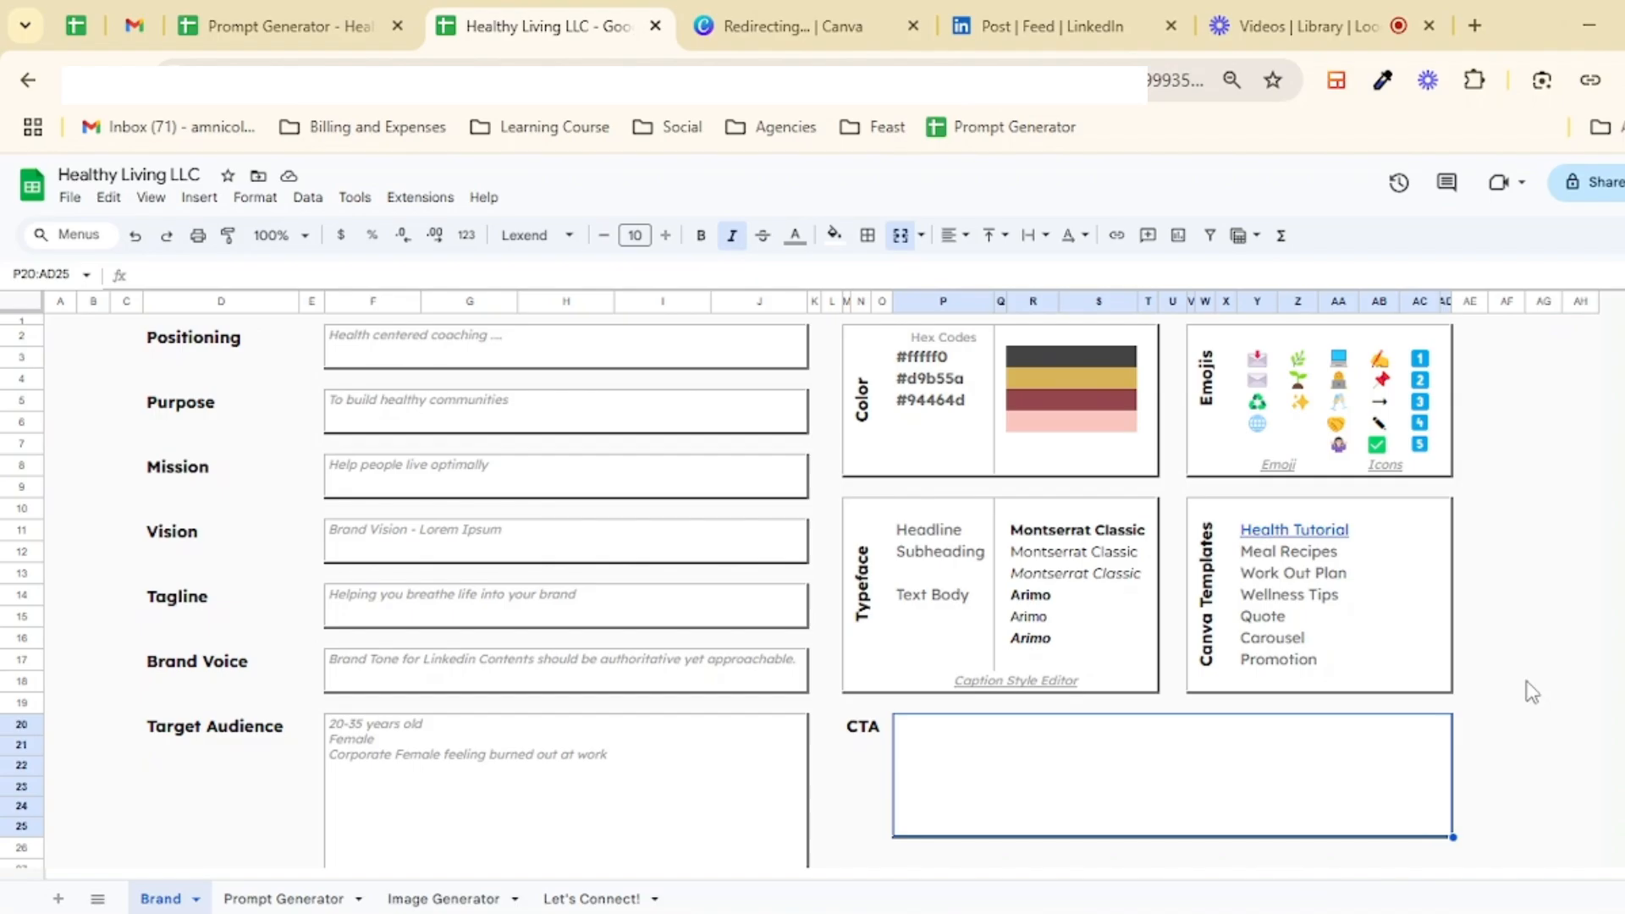
# Step: Copy the recycle emoji into the CTA box and add "does this post resonate with you? Share to your network"
pyautogui.doubleClick(1059, 754)
pyautogui.click(1257, 403)
pyautogui.hotkey('ctrl', 'c')
pyautogui.doubleClick(1042, 728)
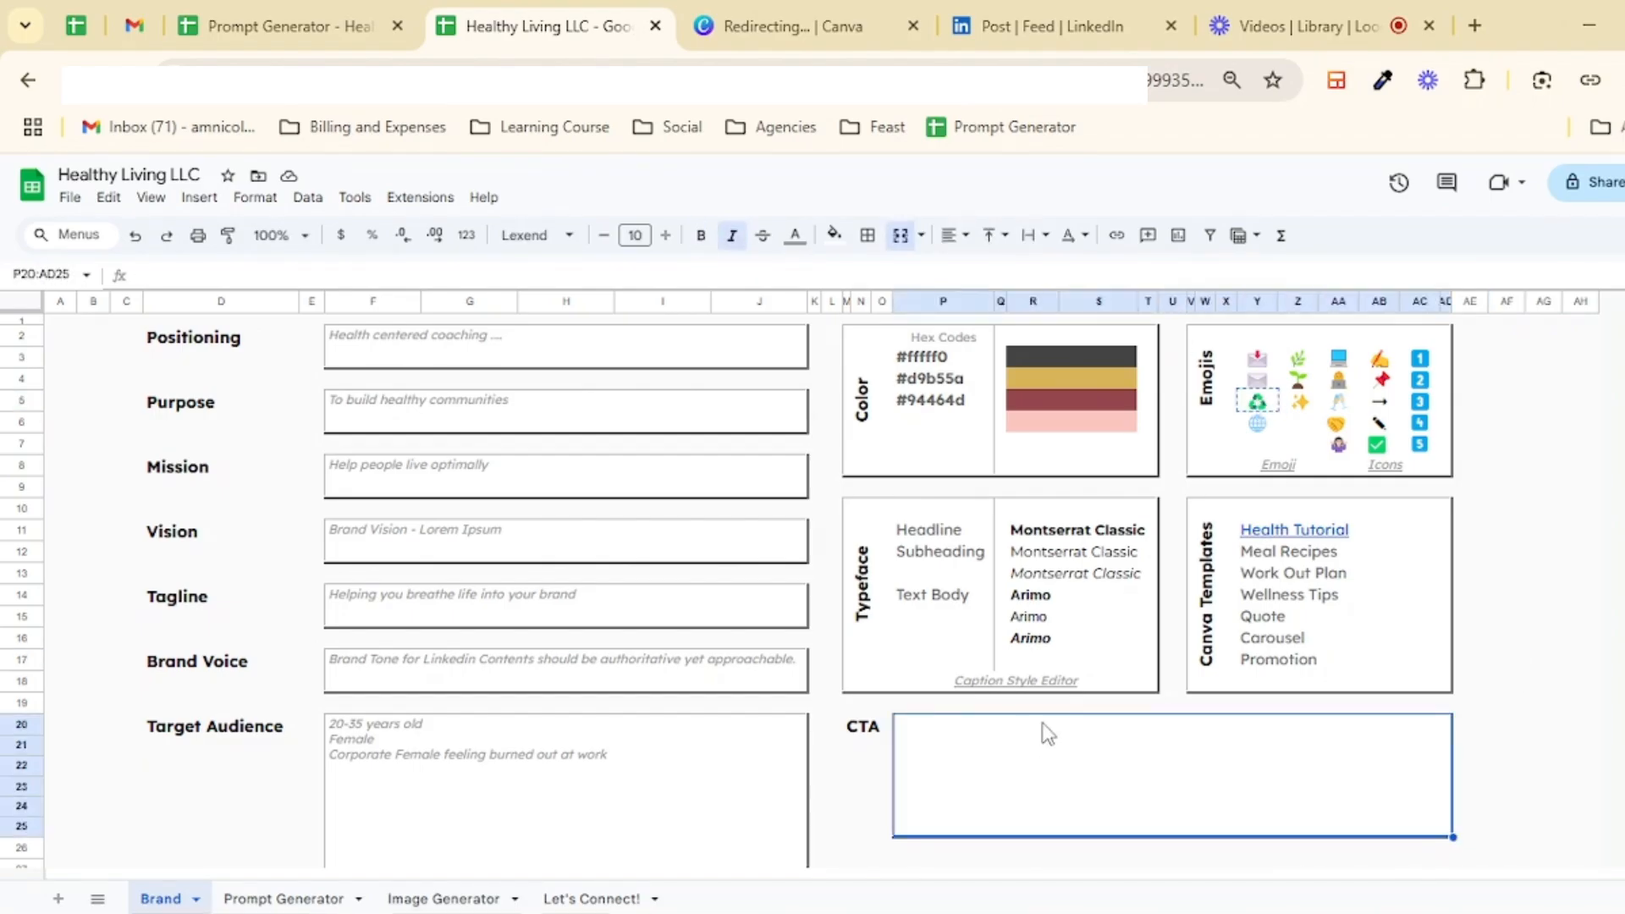
pyautogui.hotkey('ctrl', 'v')
pyautogui.write('does this post resonate with your')
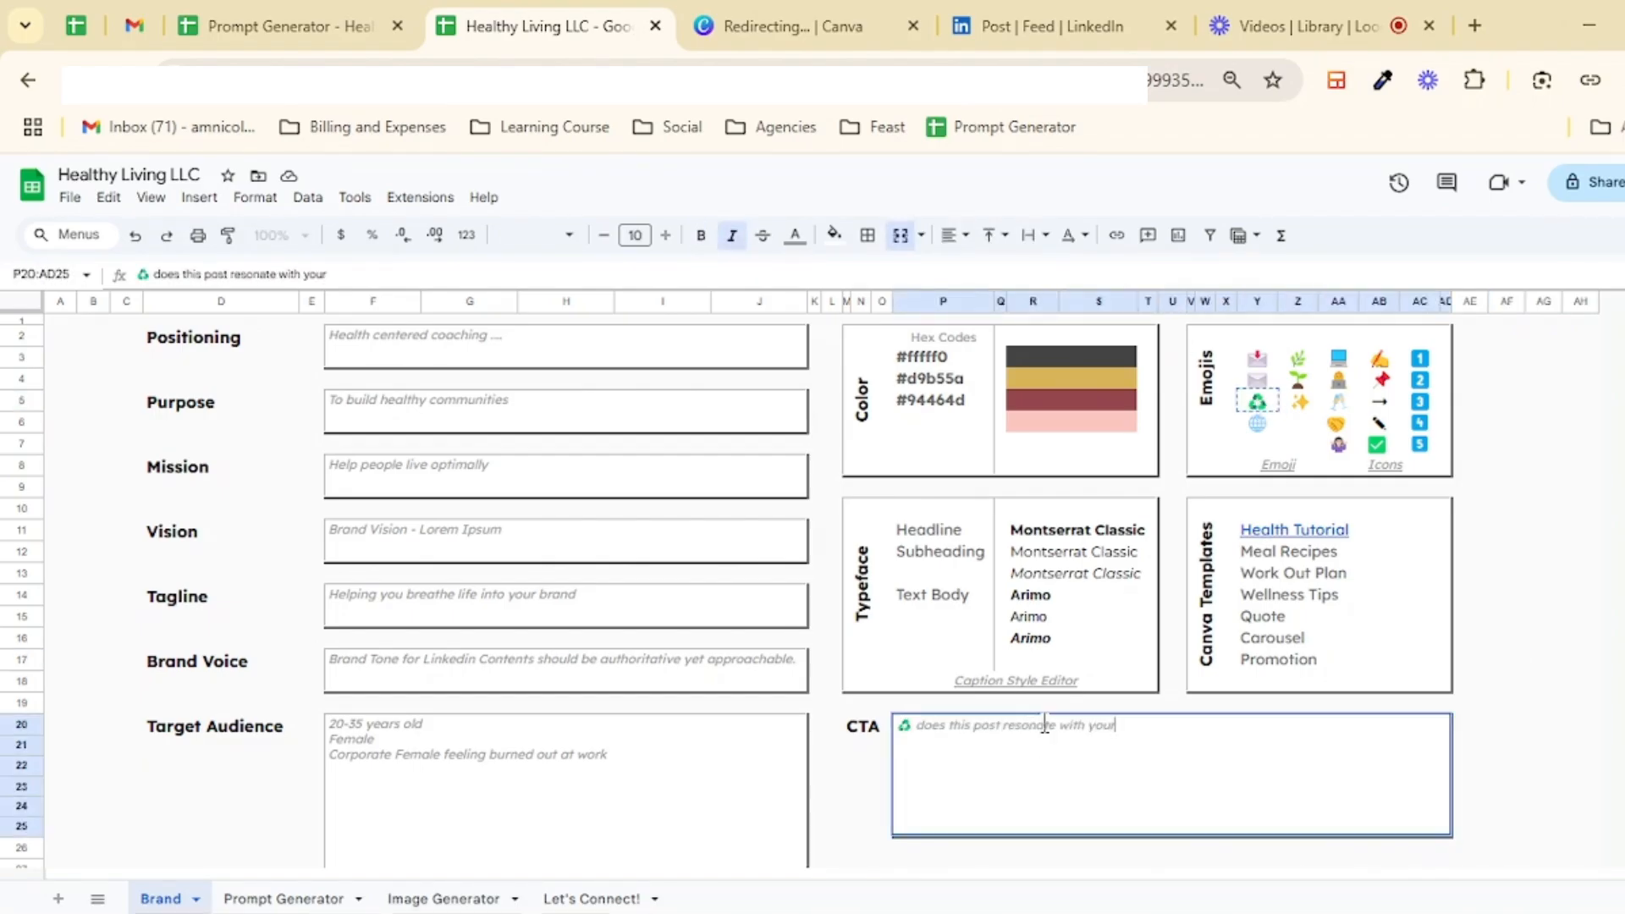
pyautogui.press('BackSpace')
pyautogui.write('? Share to your network')
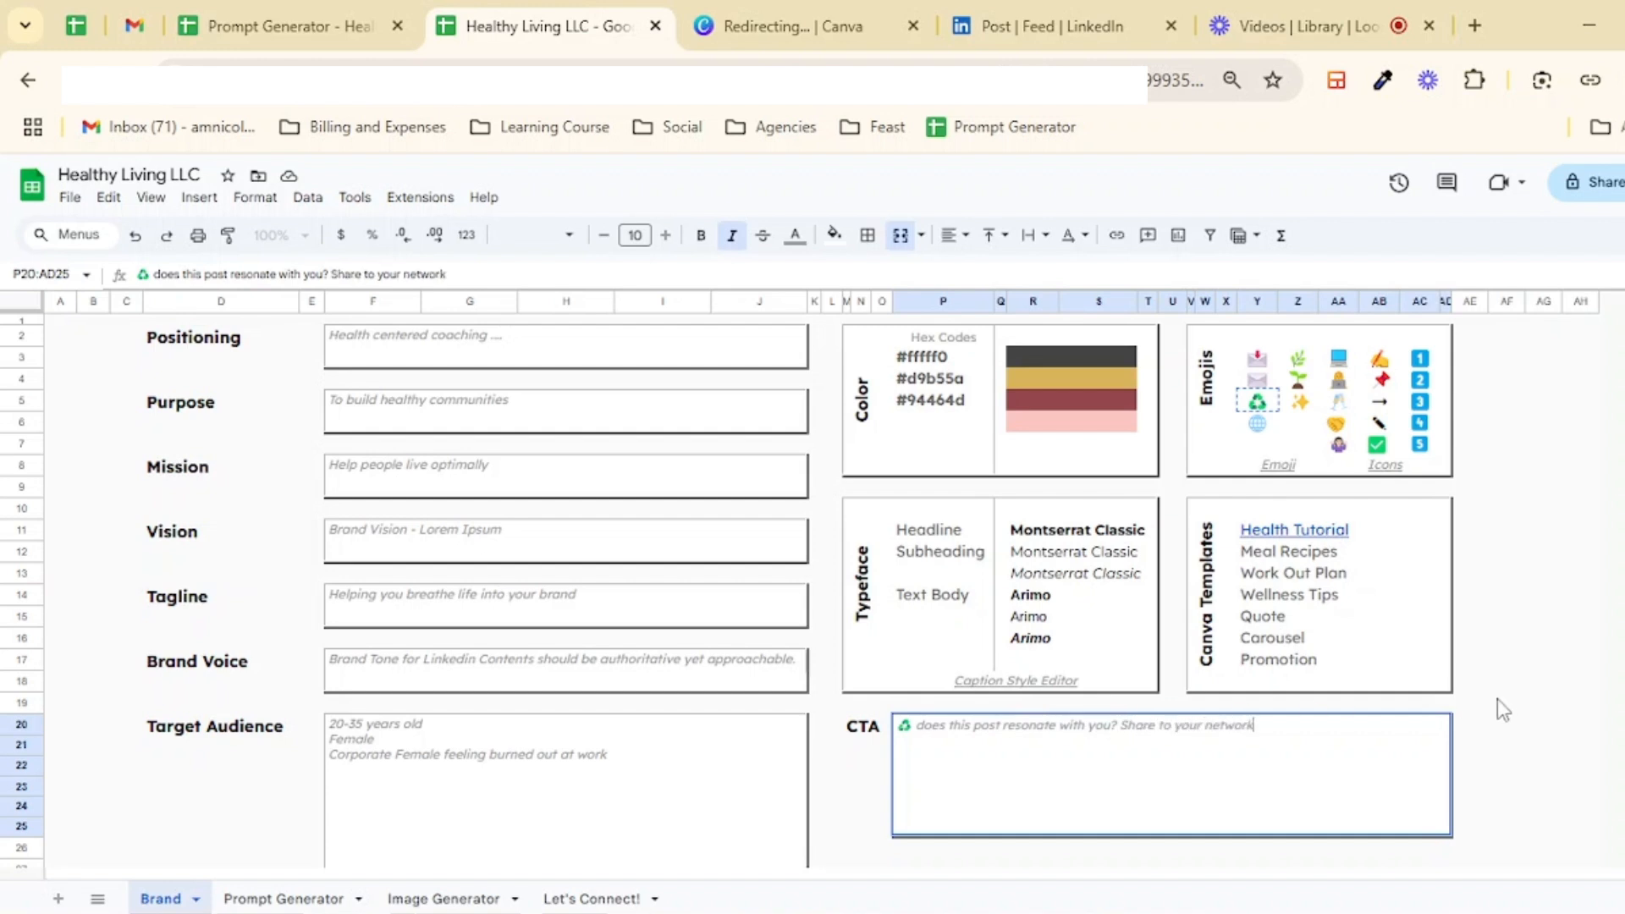
# Step: Remove the italic styling from the whole CTA text
pyautogui.hotkey('ctrl', 'a')
pyautogui.click(732, 236)
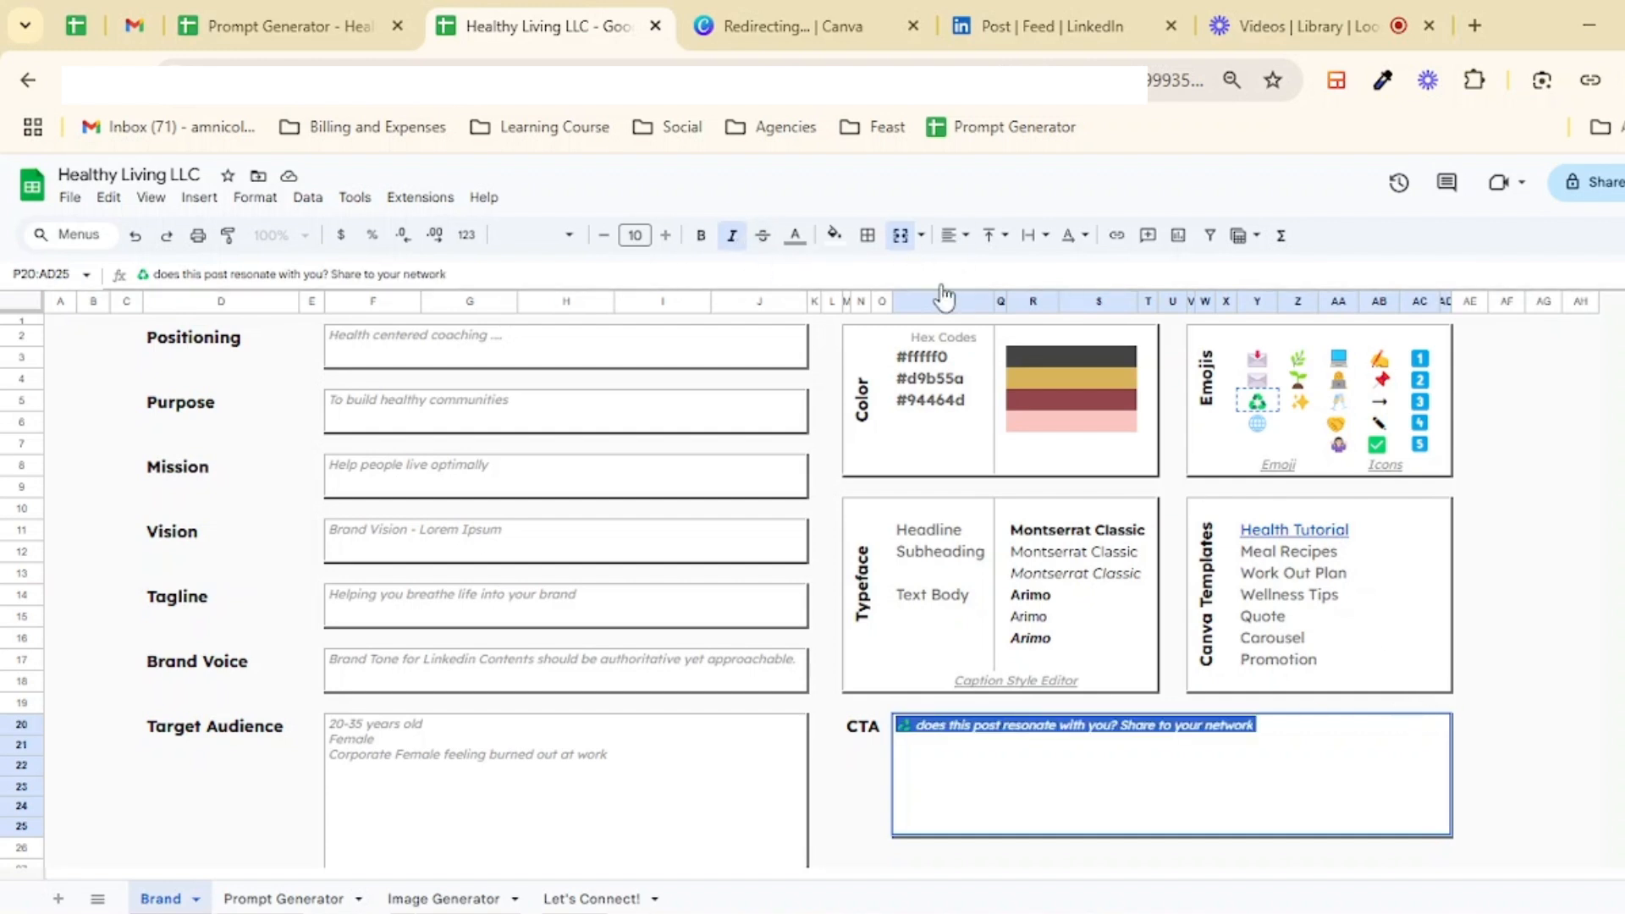
pyautogui.click(1516, 430)
pyautogui.click(1157, 745)
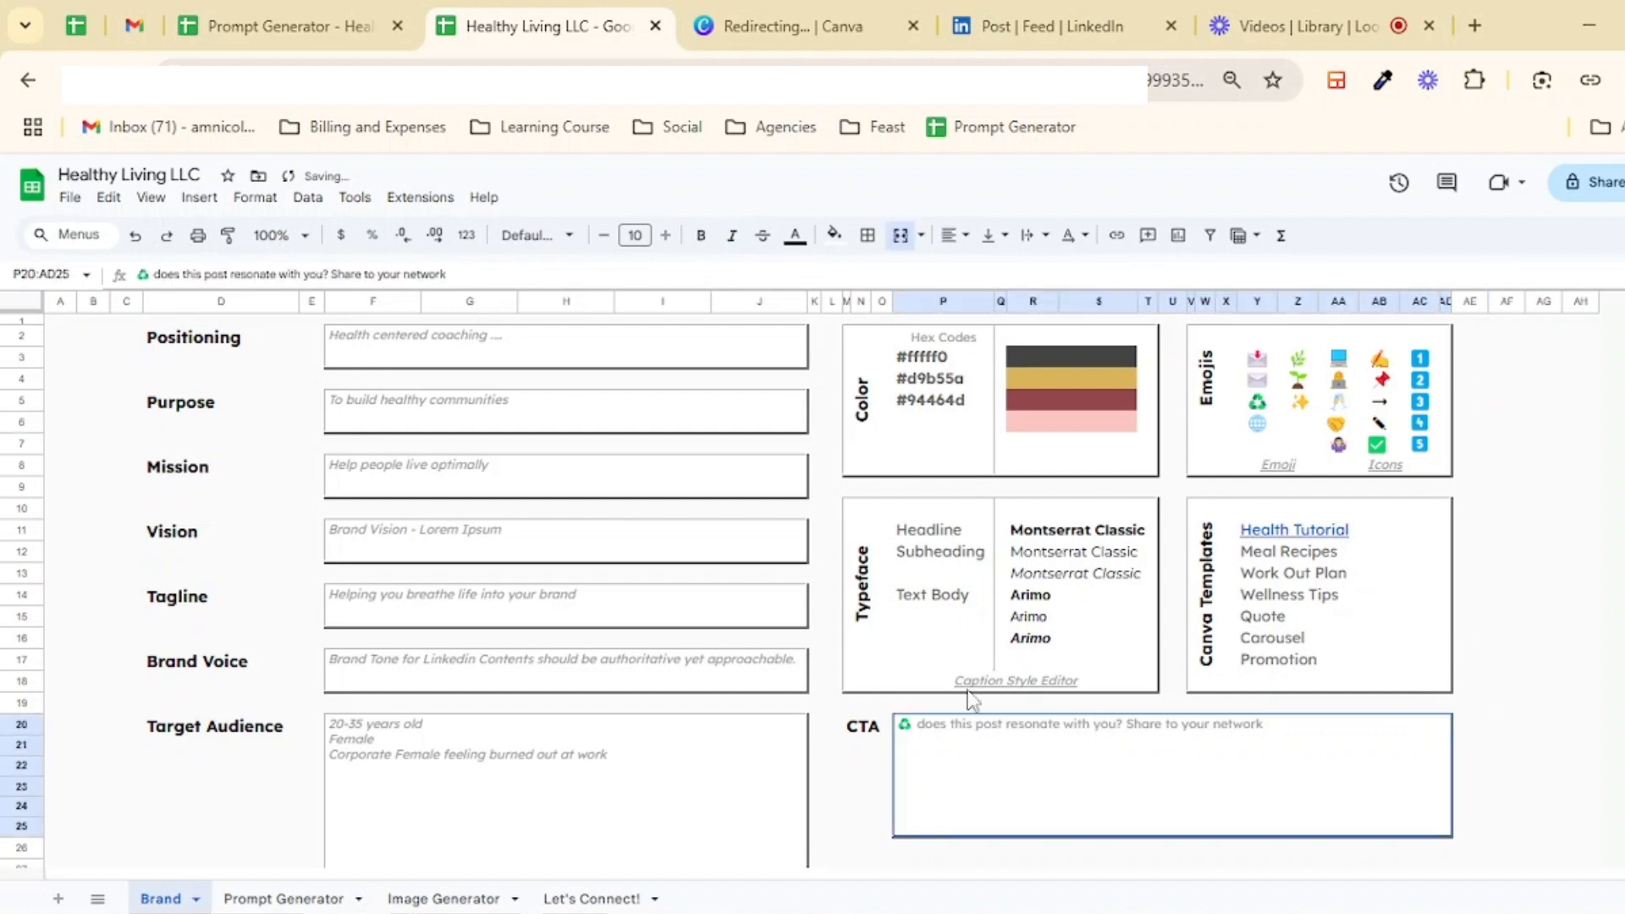
pyautogui.click(1552, 428)
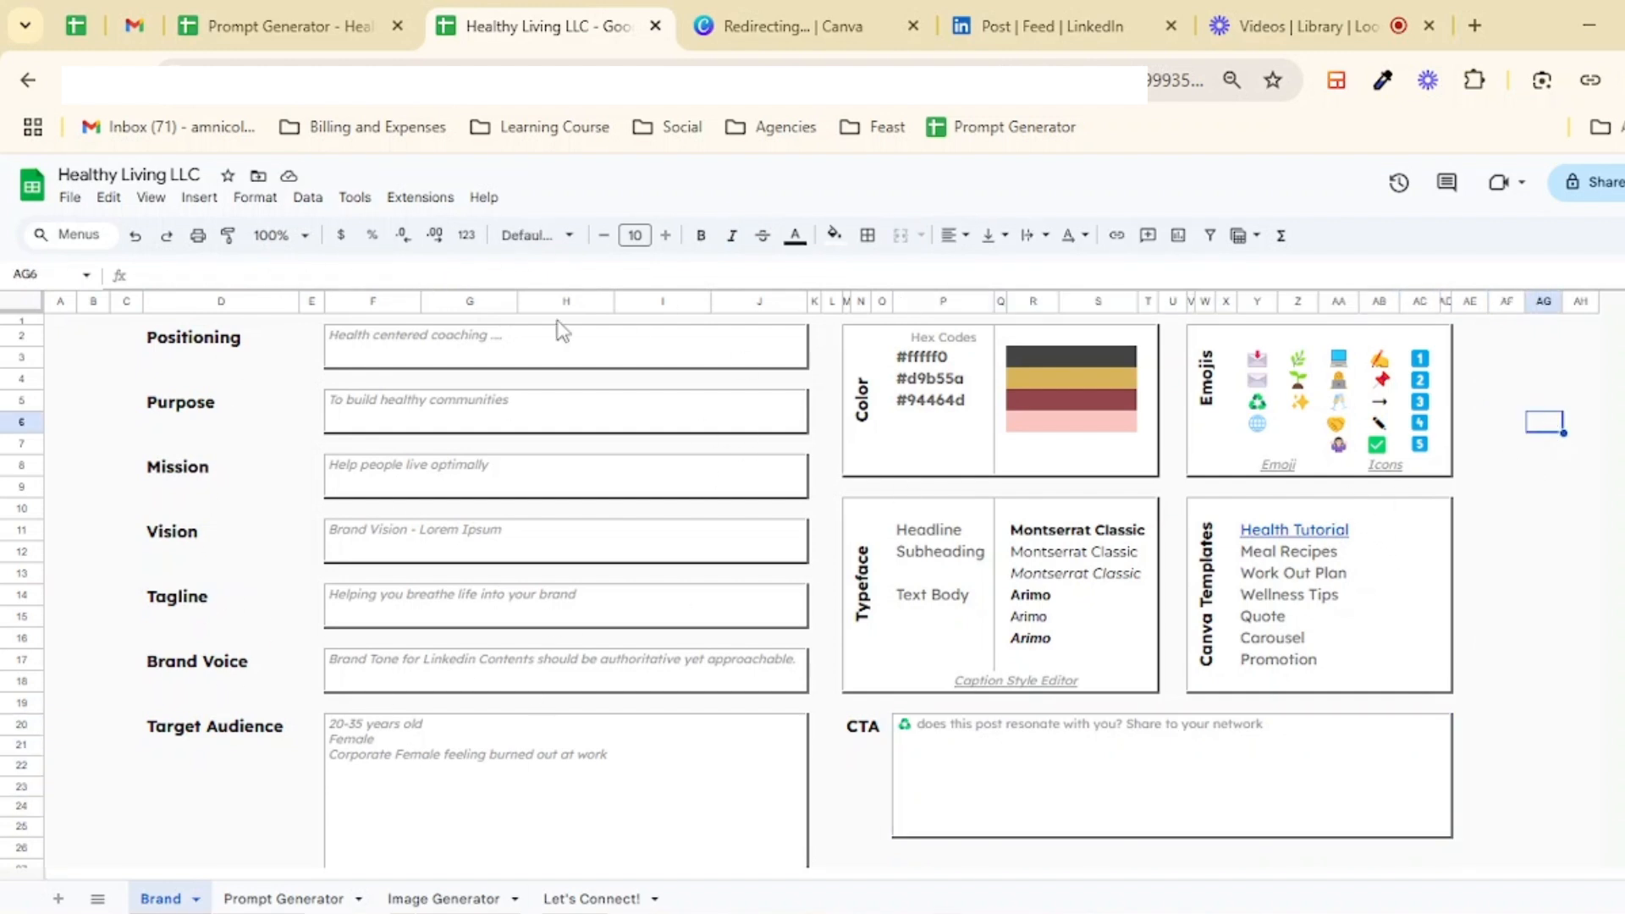
# Step: Browse the Prompt Generator and Image Generator sheets
pyautogui.click(189, 405)
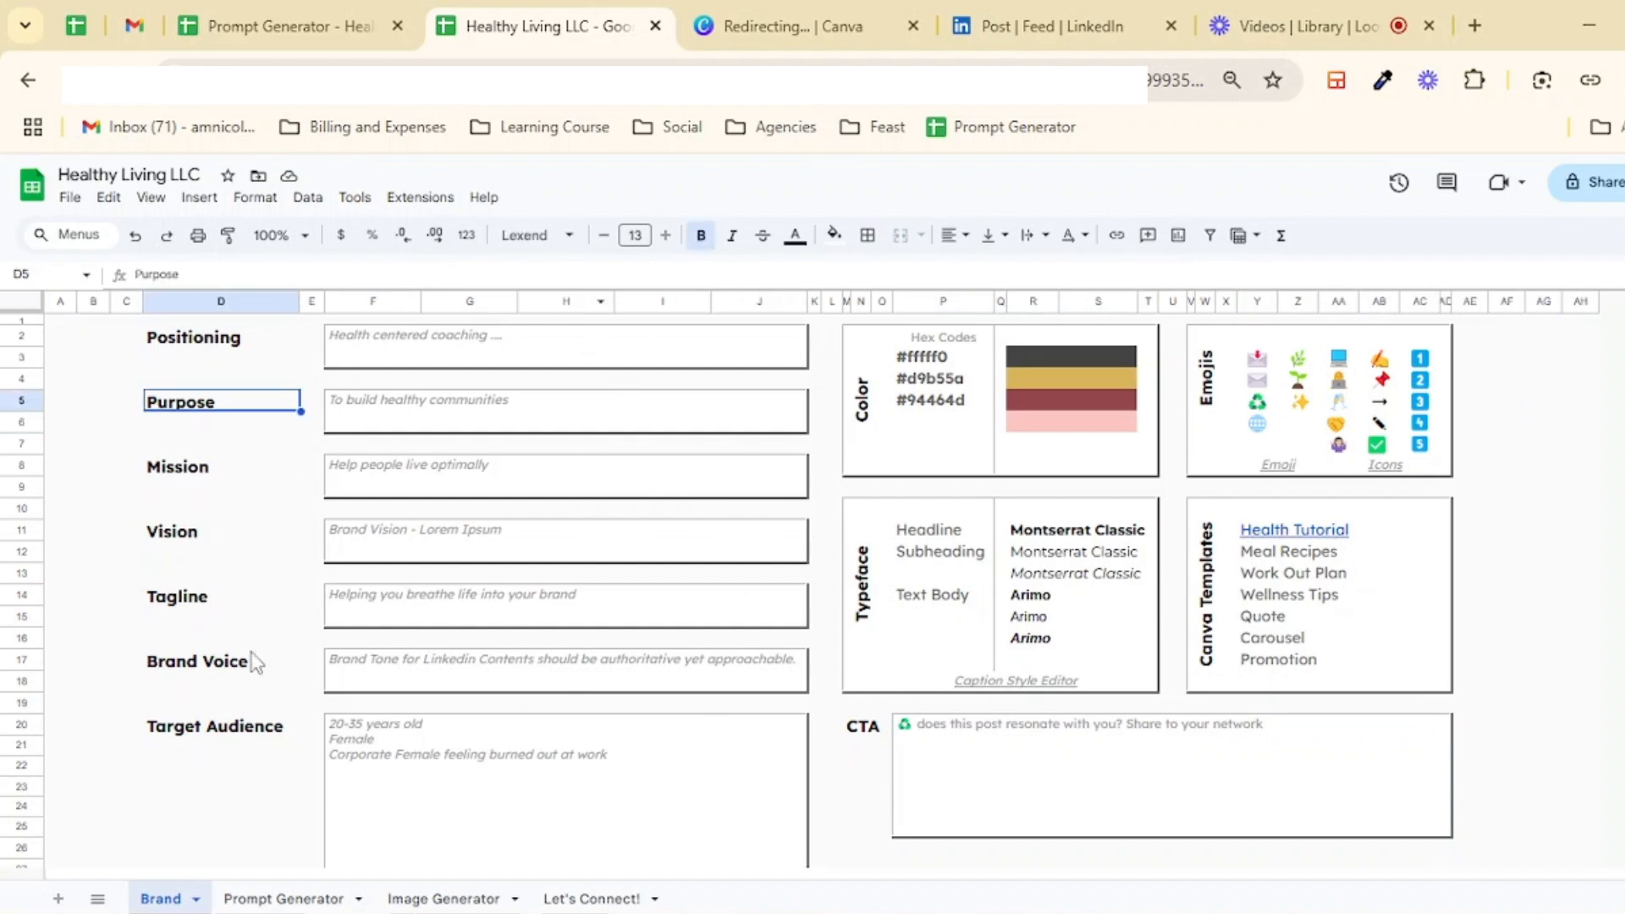
pyautogui.click(284, 897)
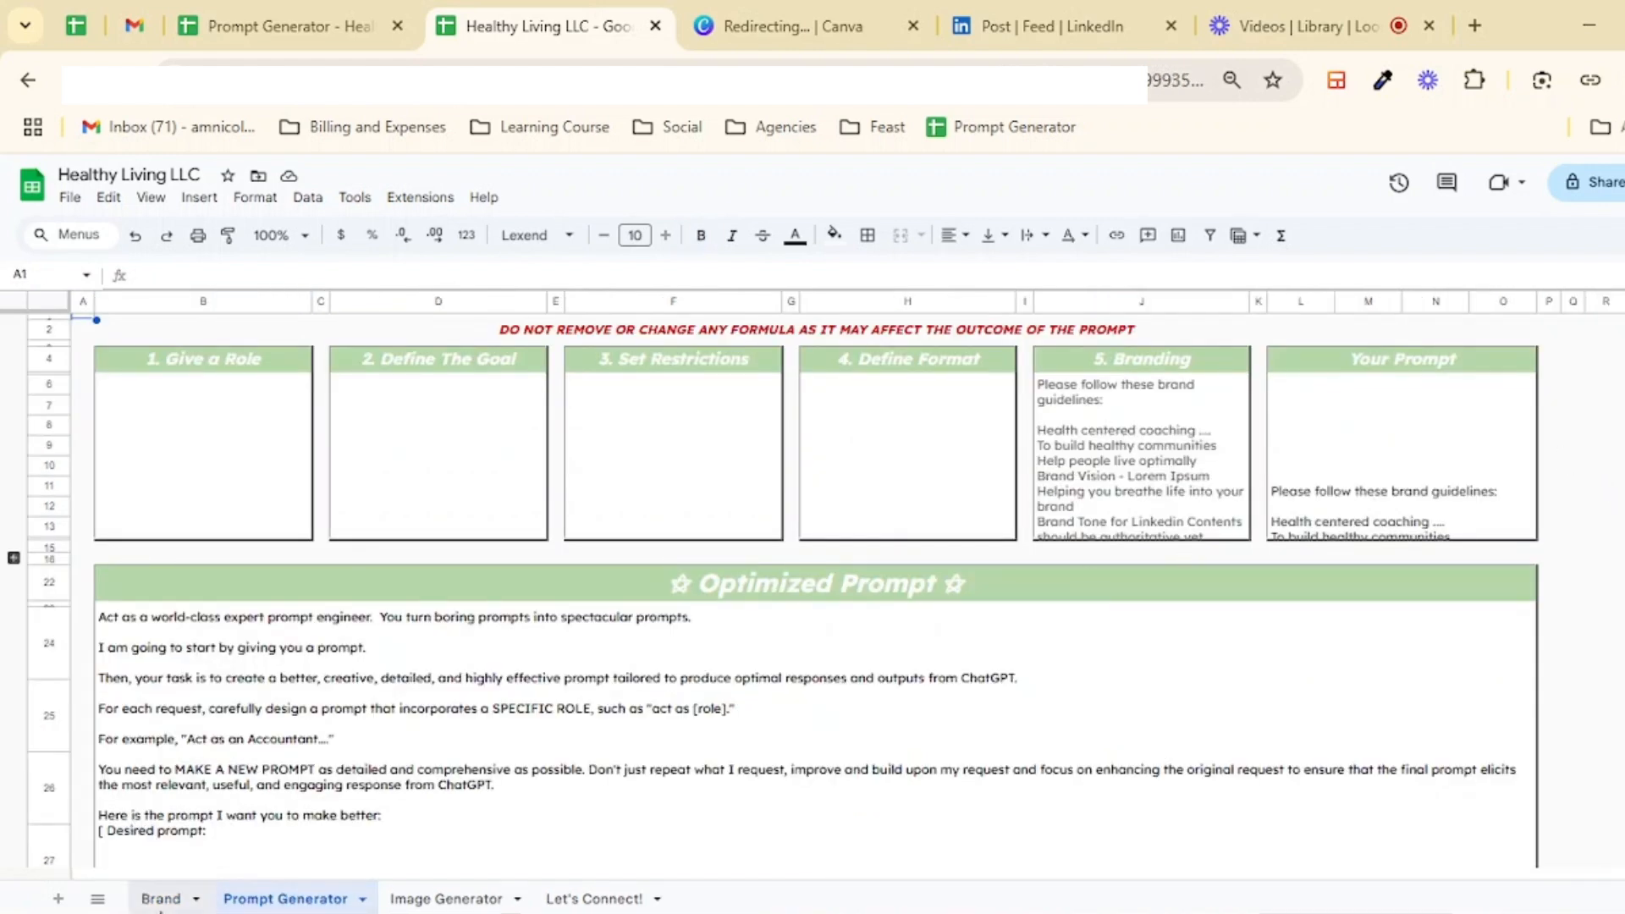
pyautogui.click(160, 905)
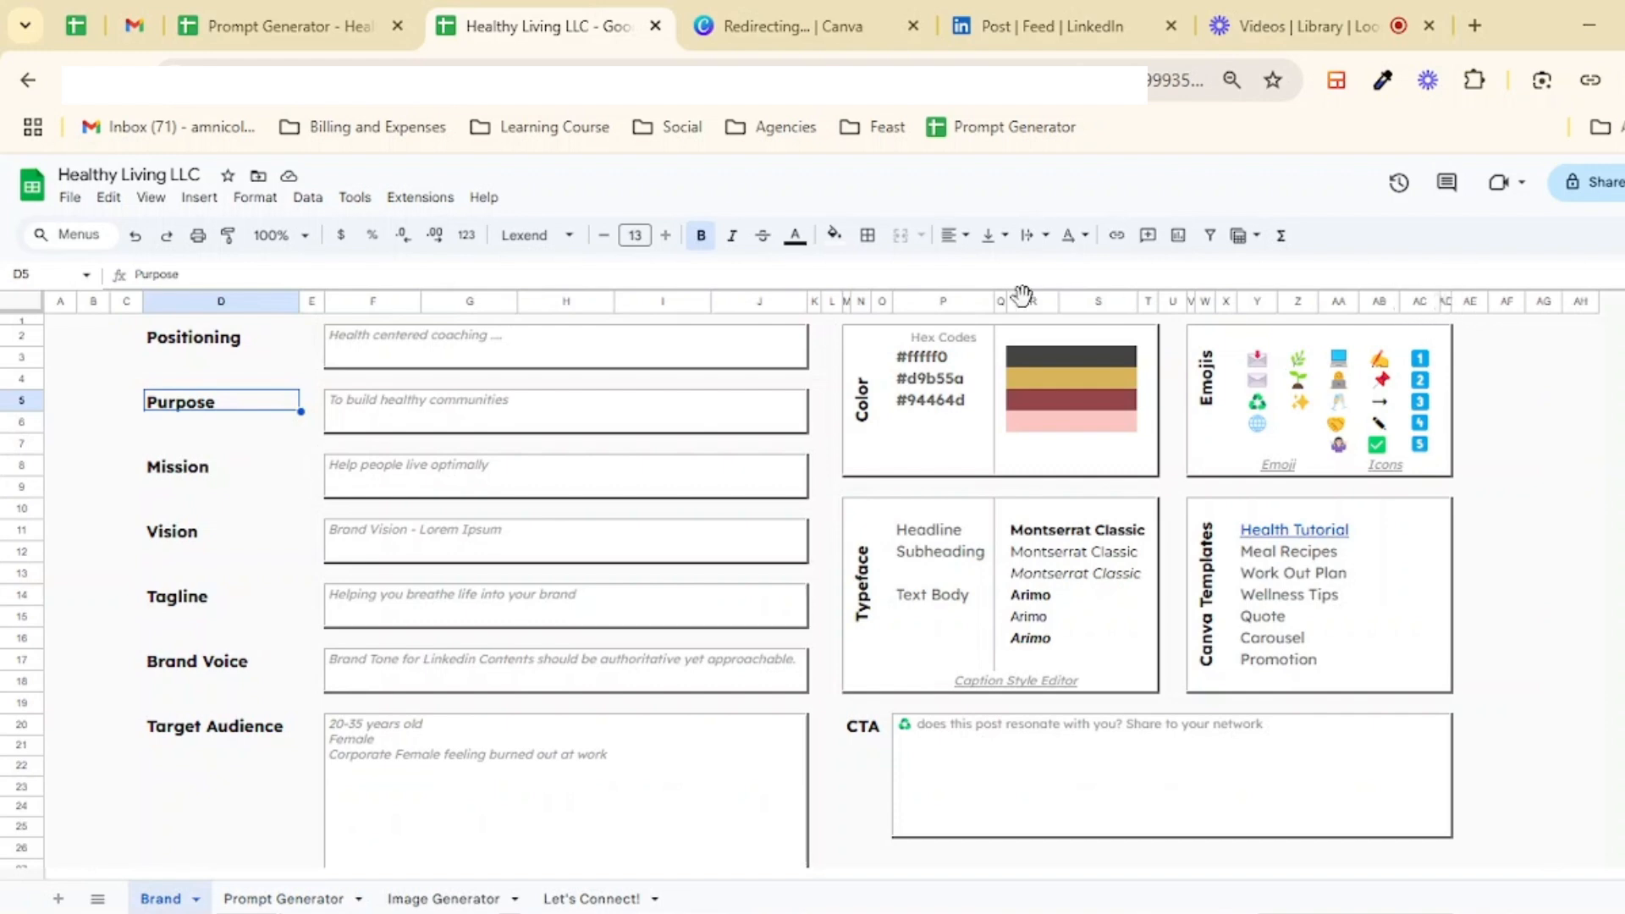
pyautogui.click(1418, 401)
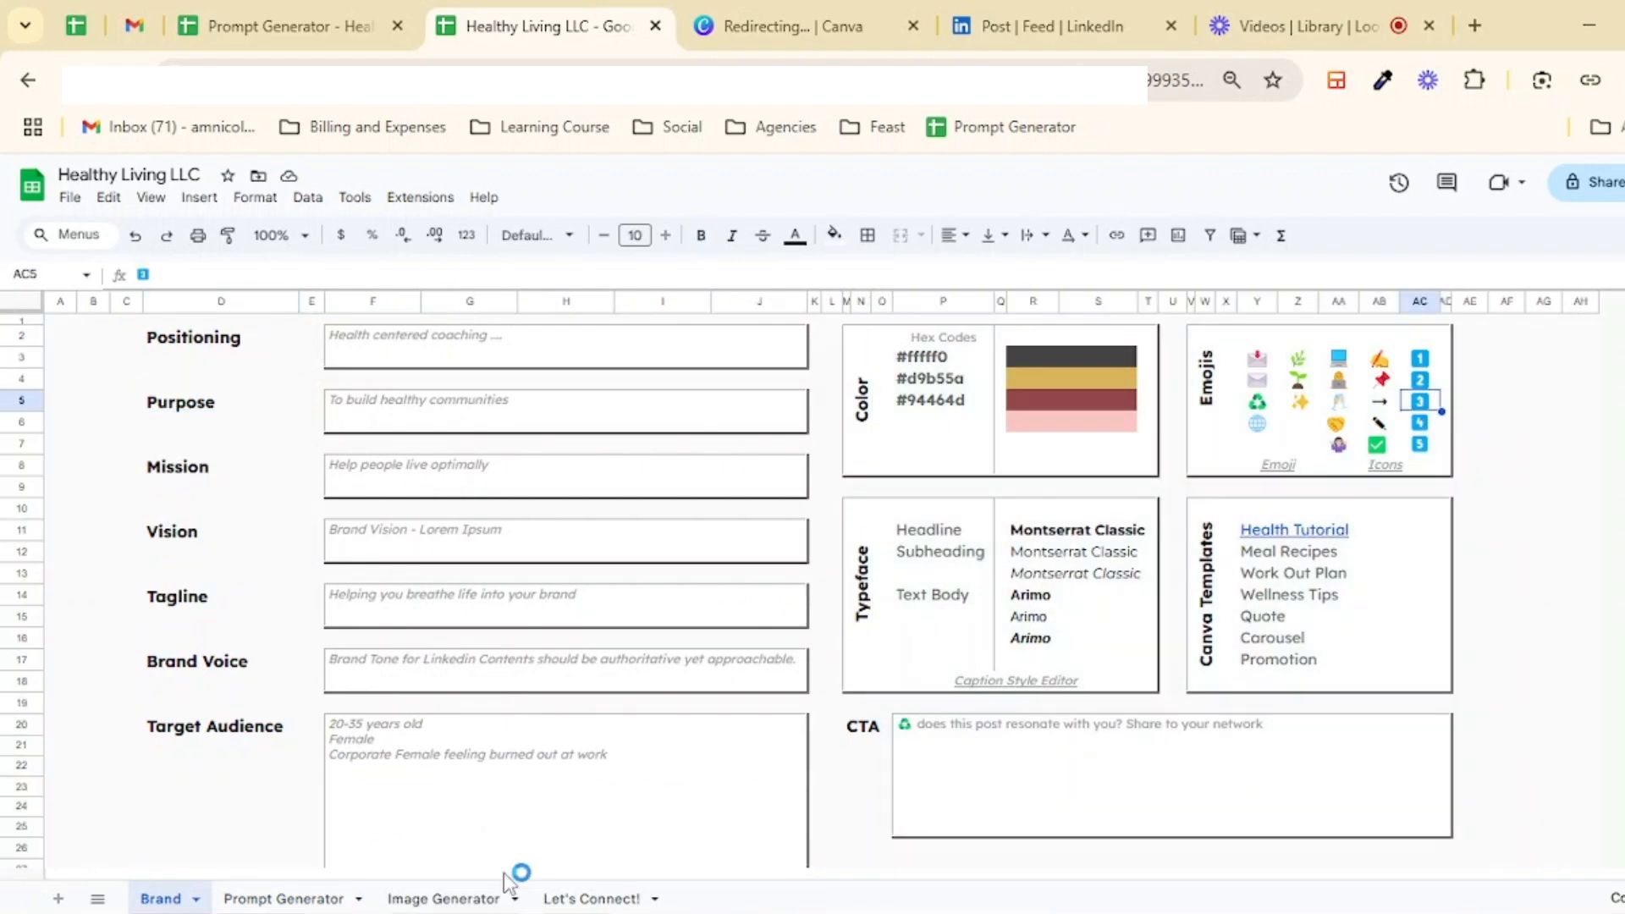
pyautogui.click(457, 899)
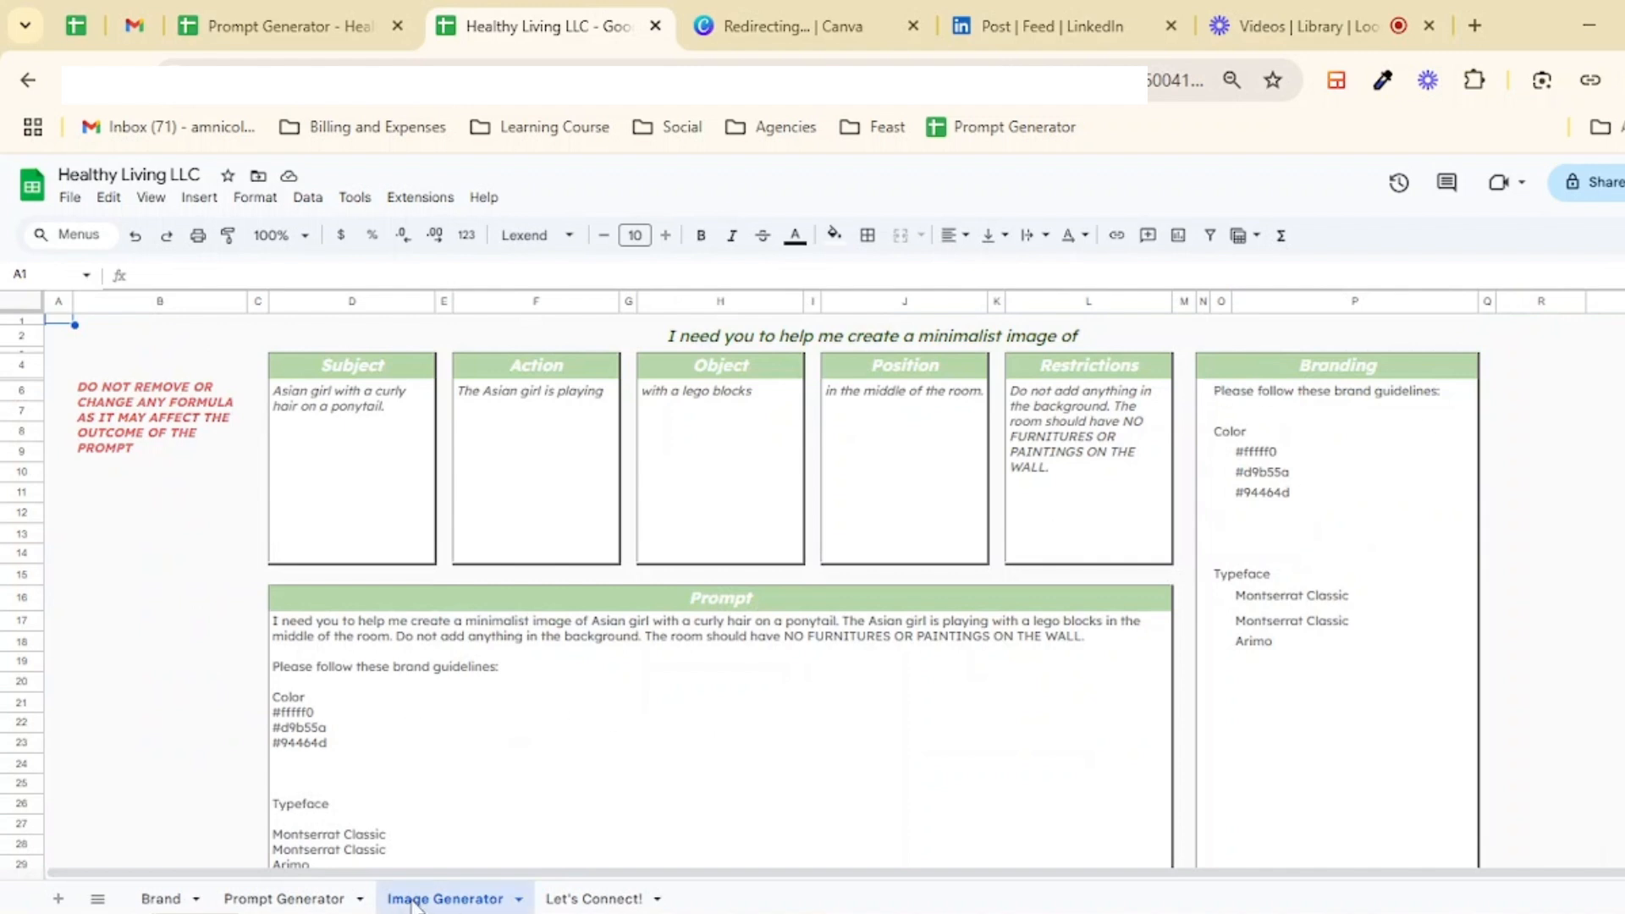
pyautogui.click(326, 898)
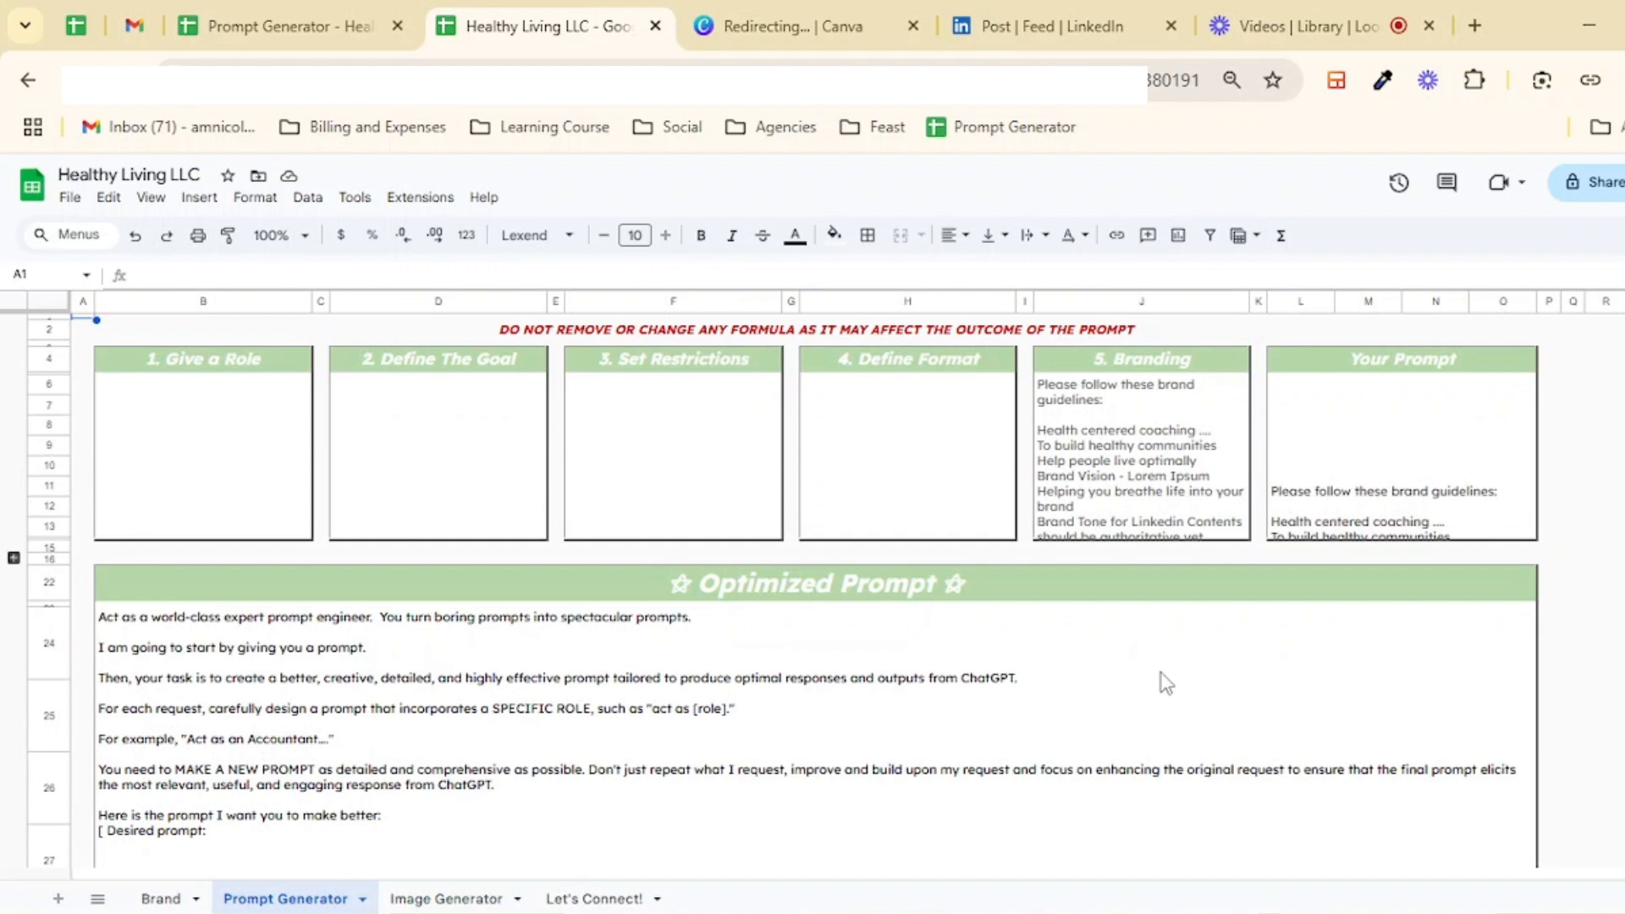
# Step: Examine the Prompt Generator's section boxes, the Branding and Your Prompt formulas, and the Optimized Prompt text
pyautogui.click(251, 359)
pyautogui.click(524, 360)
pyautogui.click(666, 362)
pyautogui.click(954, 364)
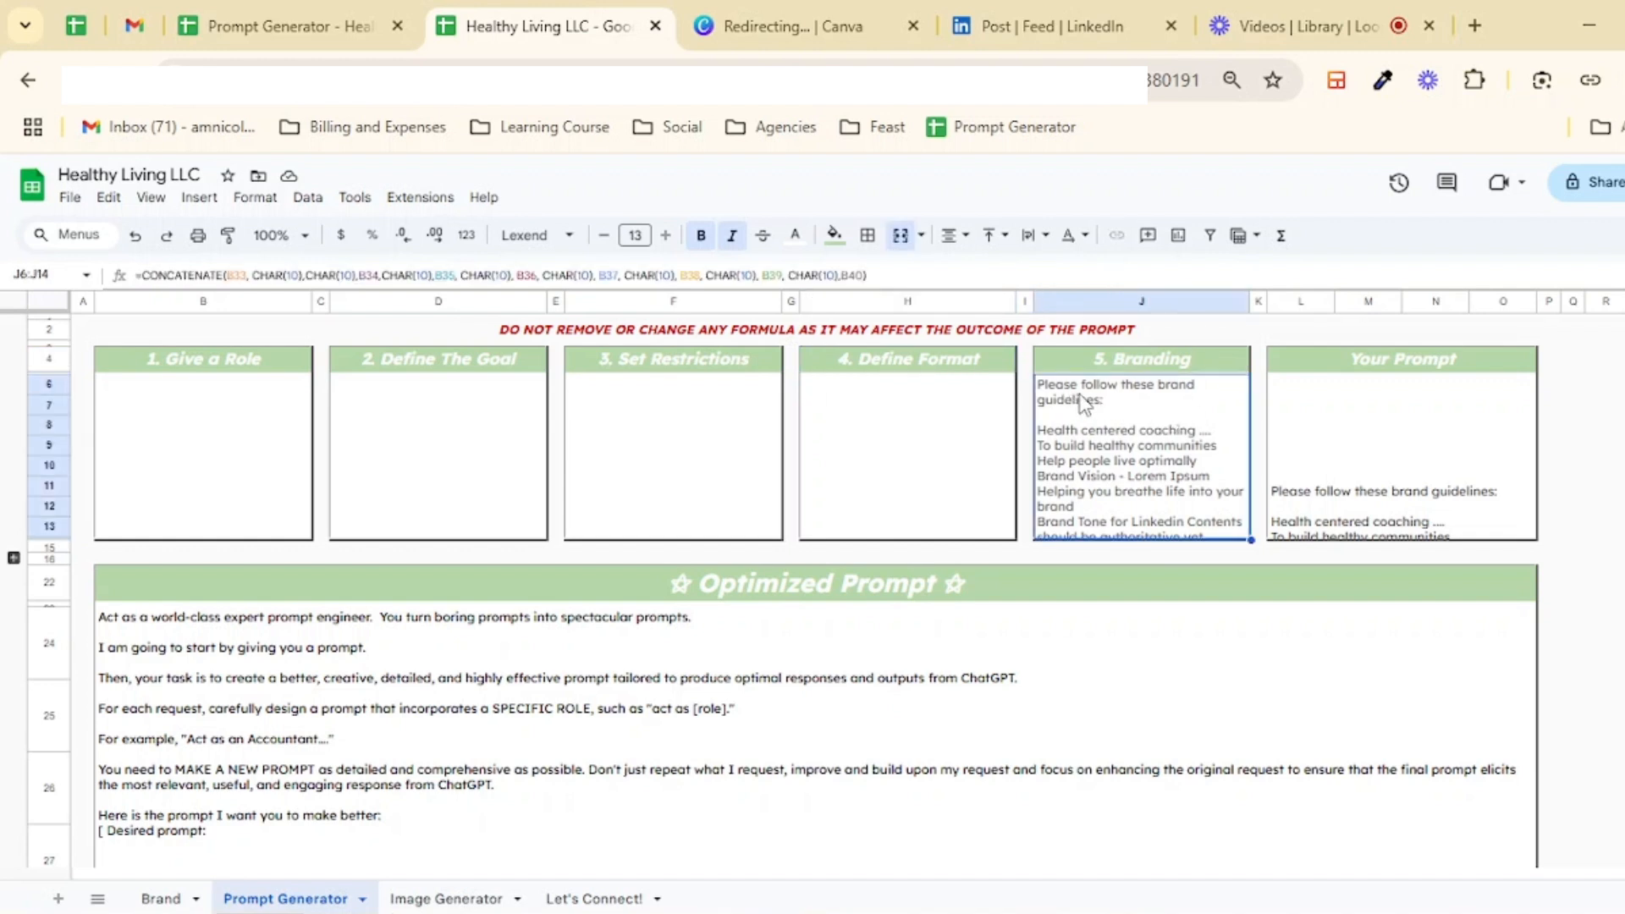
pyautogui.click(1039, 396)
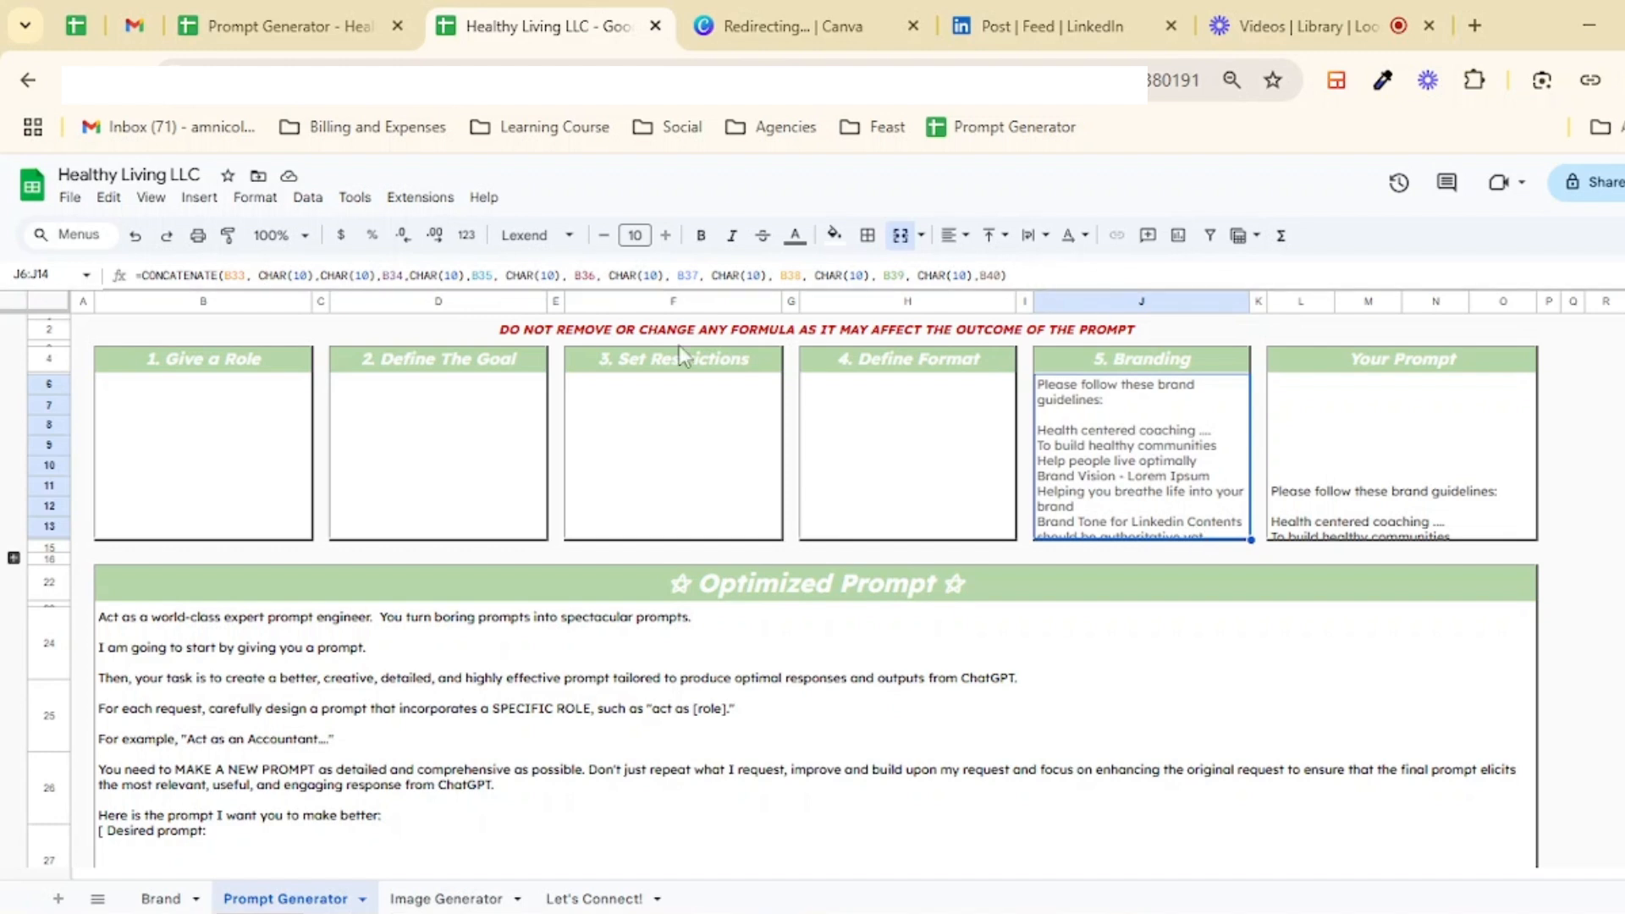
pyautogui.click(603, 334)
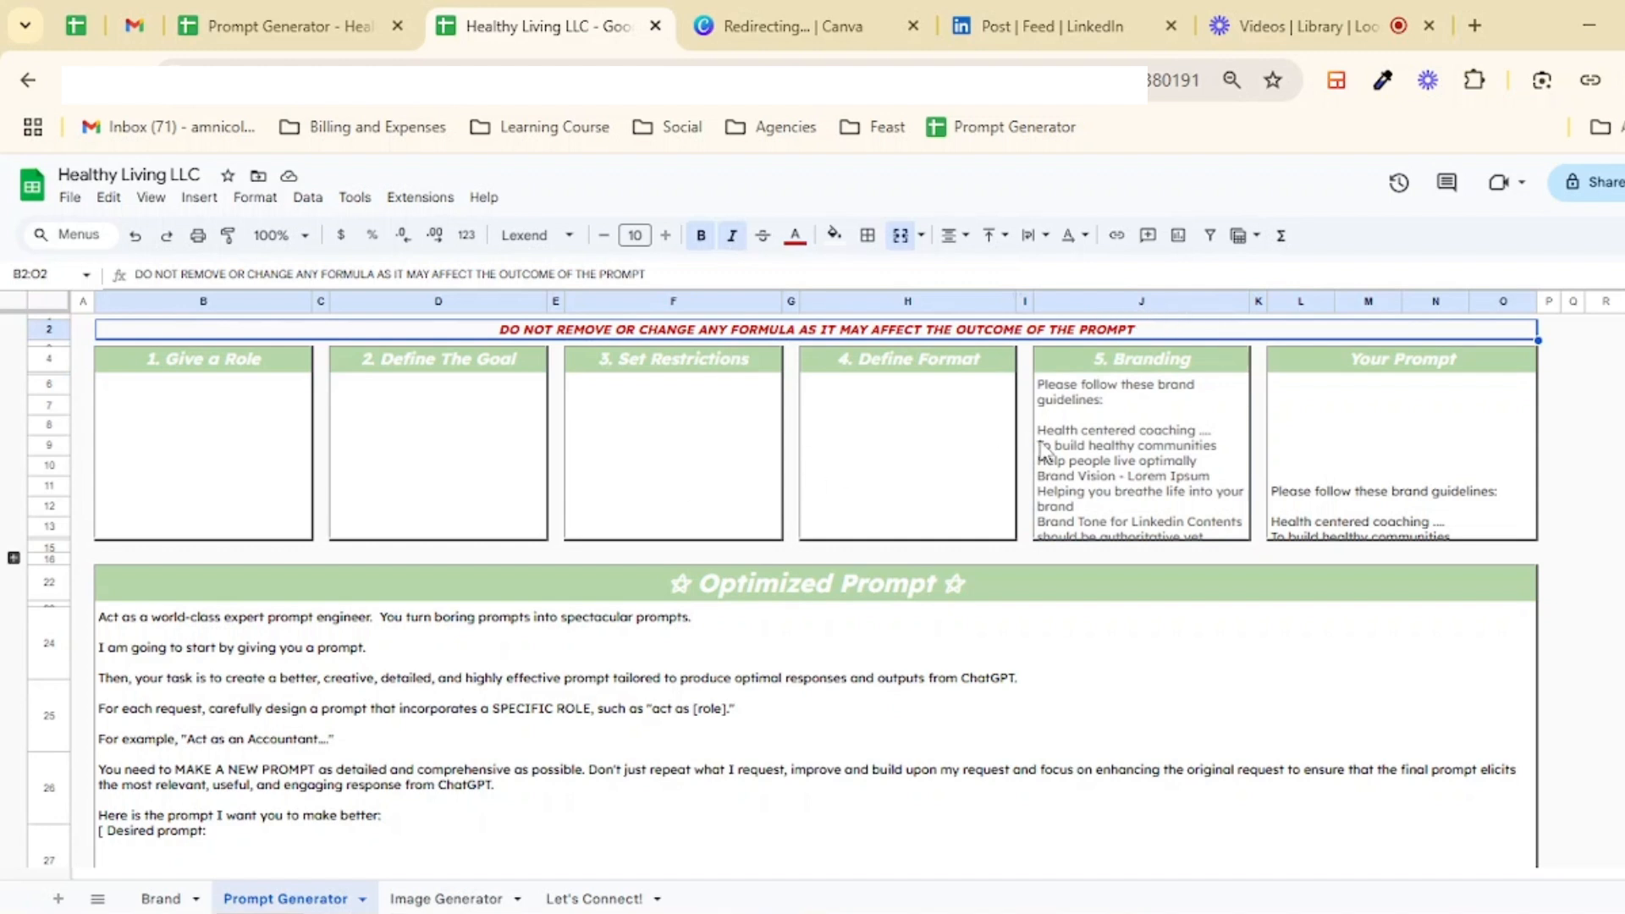
pyautogui.click(1116, 433)
pyautogui.click(1308, 419)
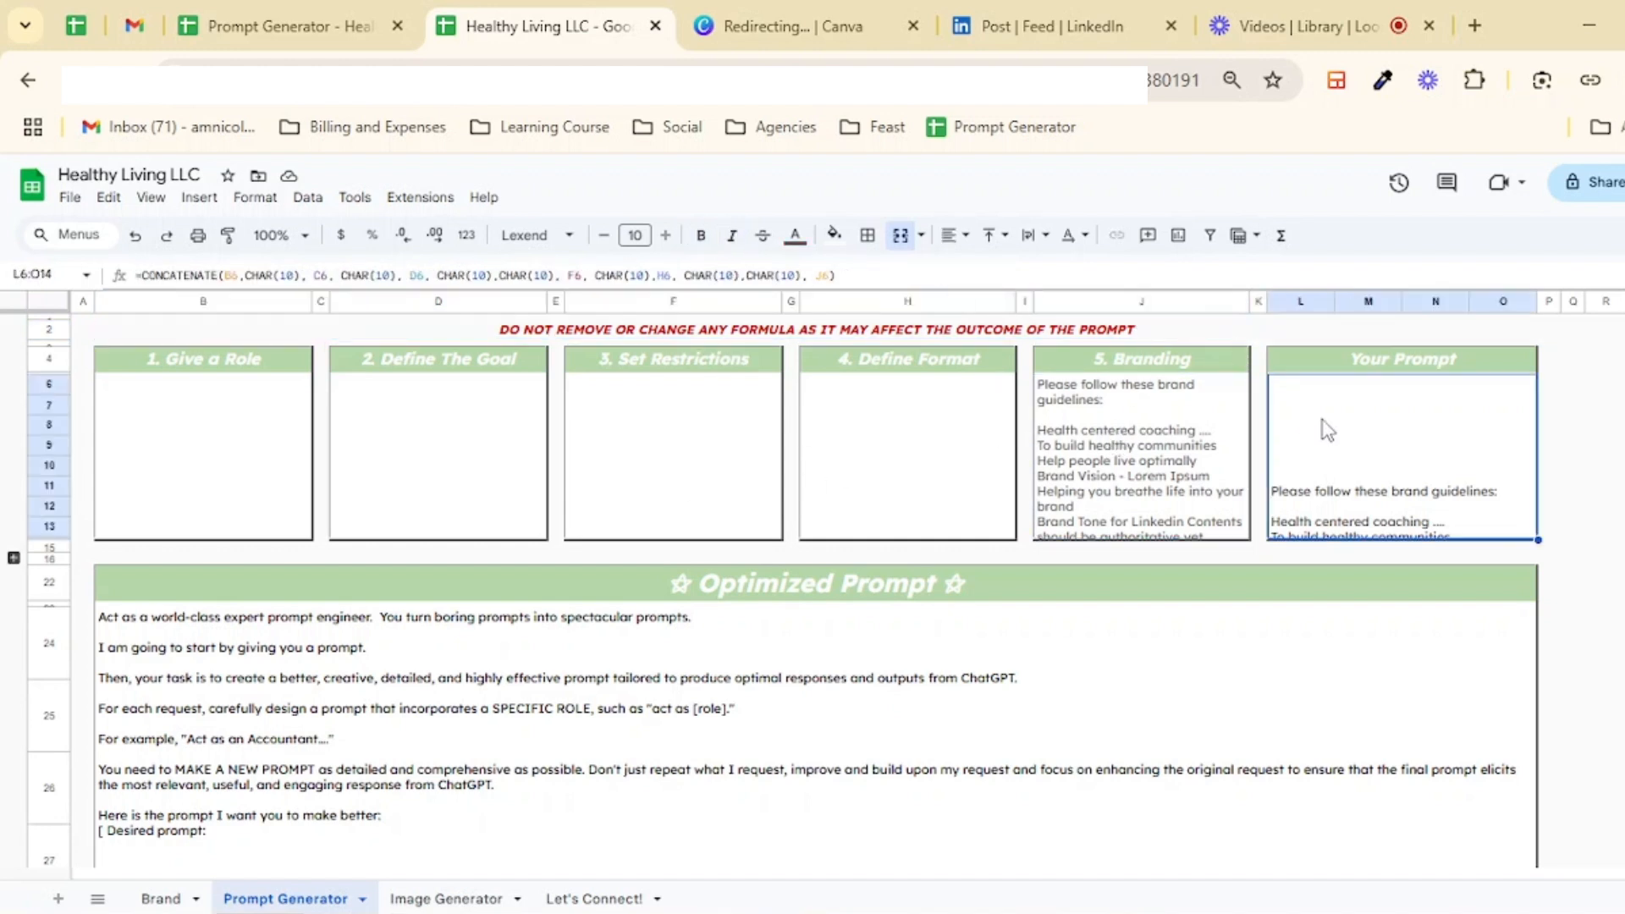
pyautogui.click(622, 718)
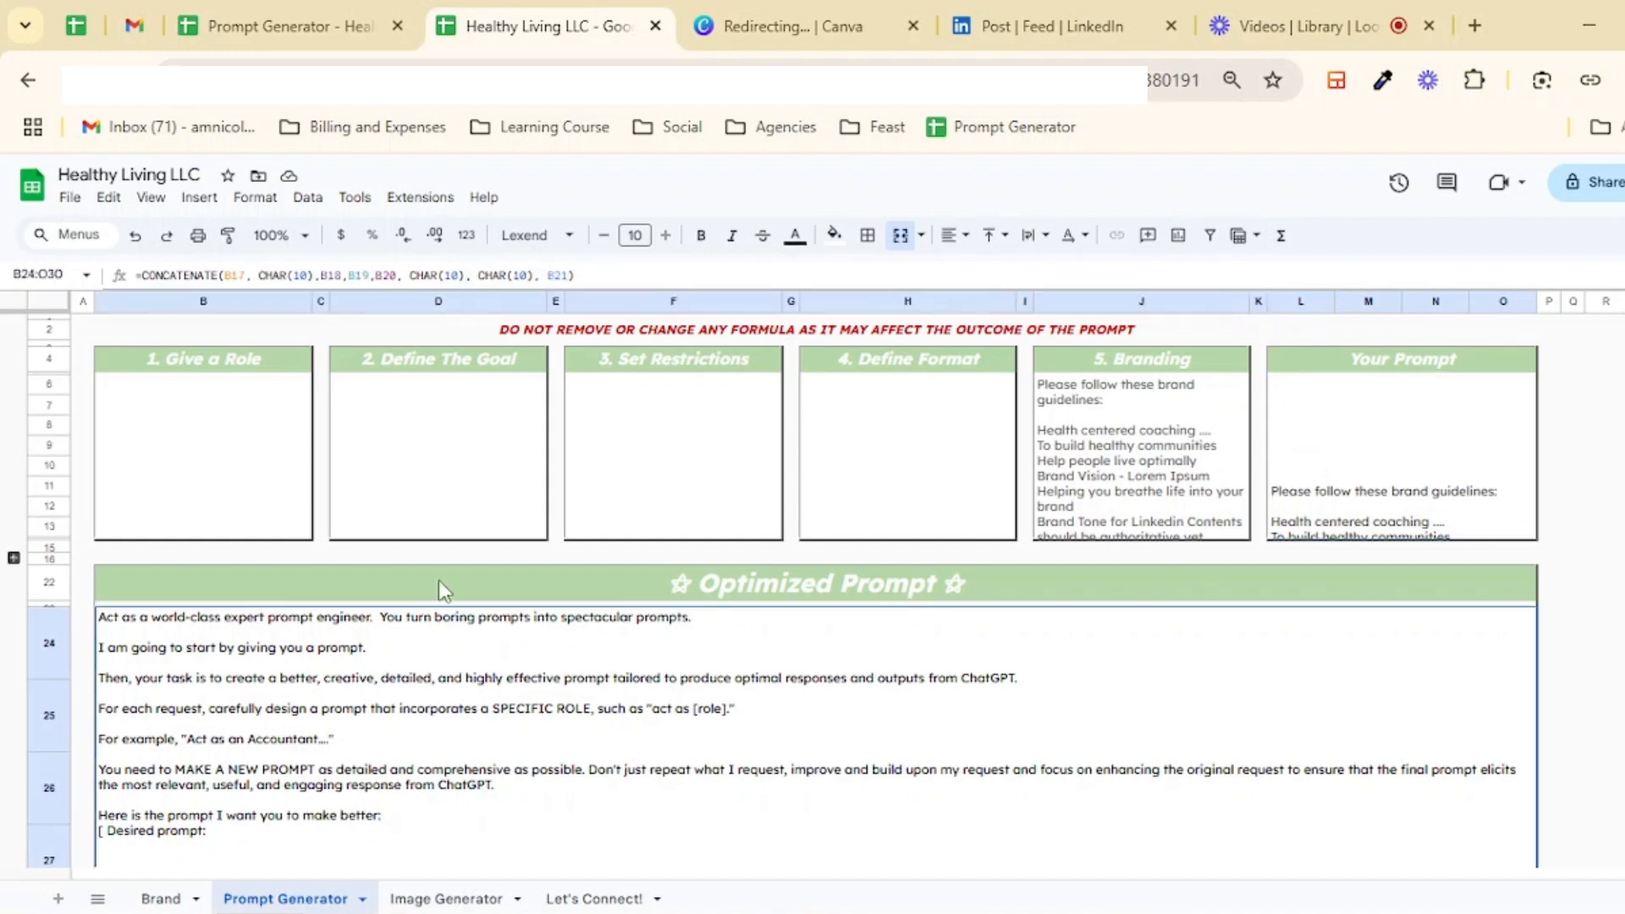
pyautogui.click(252, 404)
pyautogui.click(474, 409)
pyautogui.click(683, 410)
pyautogui.click(980, 409)
# Step: Enter "I need you to act as a social media expert on LinkedIn." in the Give a Role box
pyautogui.click(190, 437)
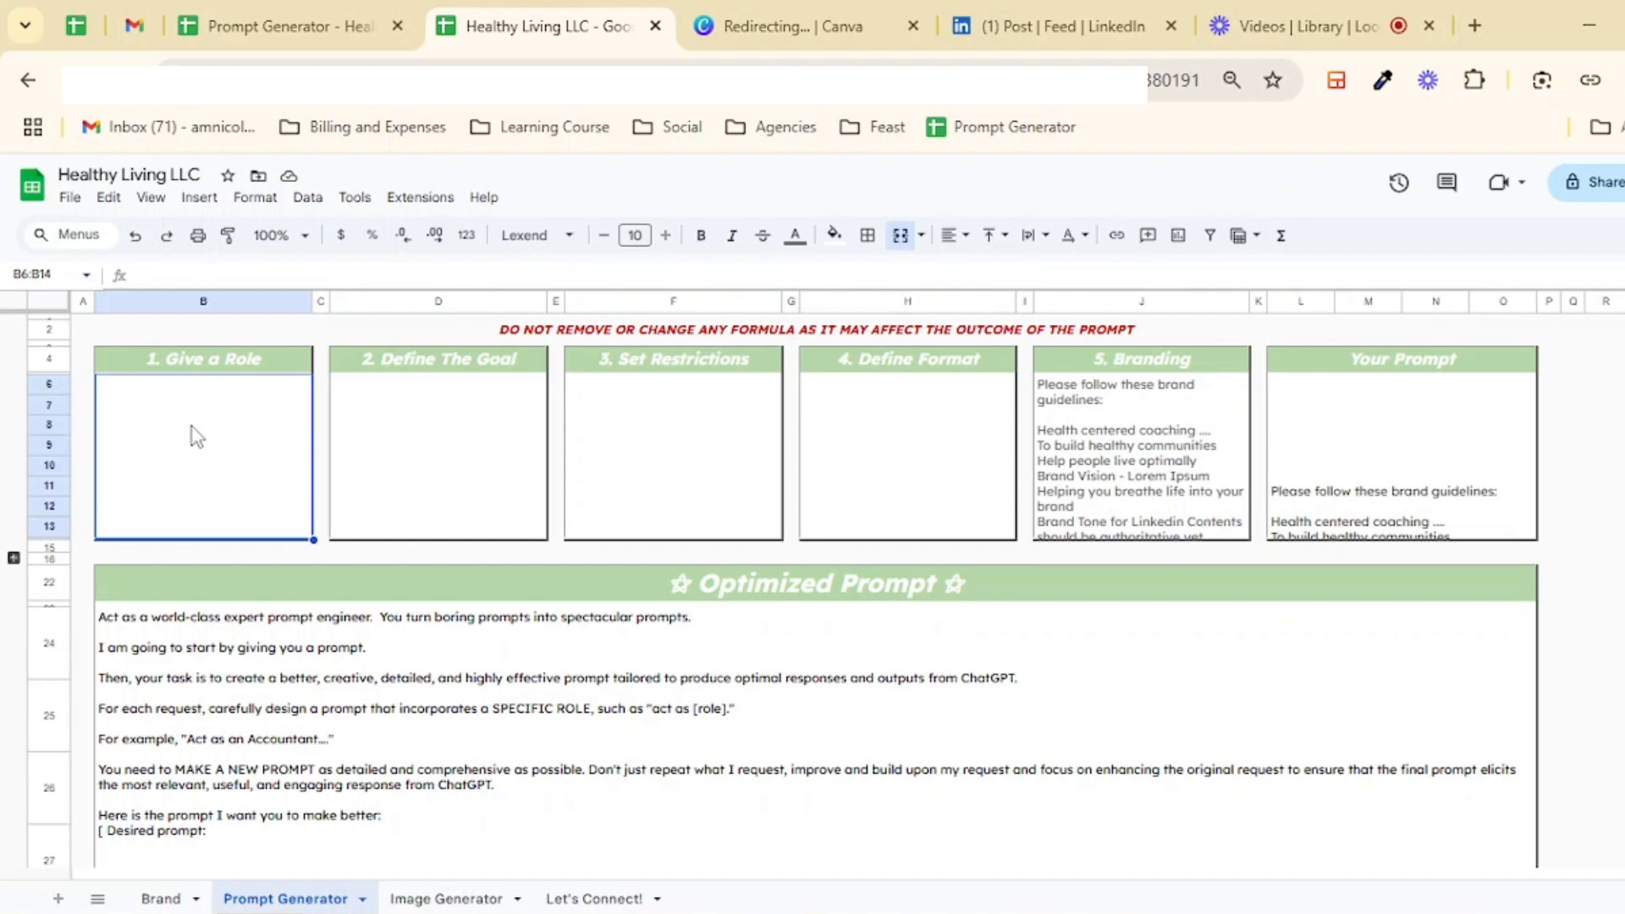
pyautogui.write('I ne')
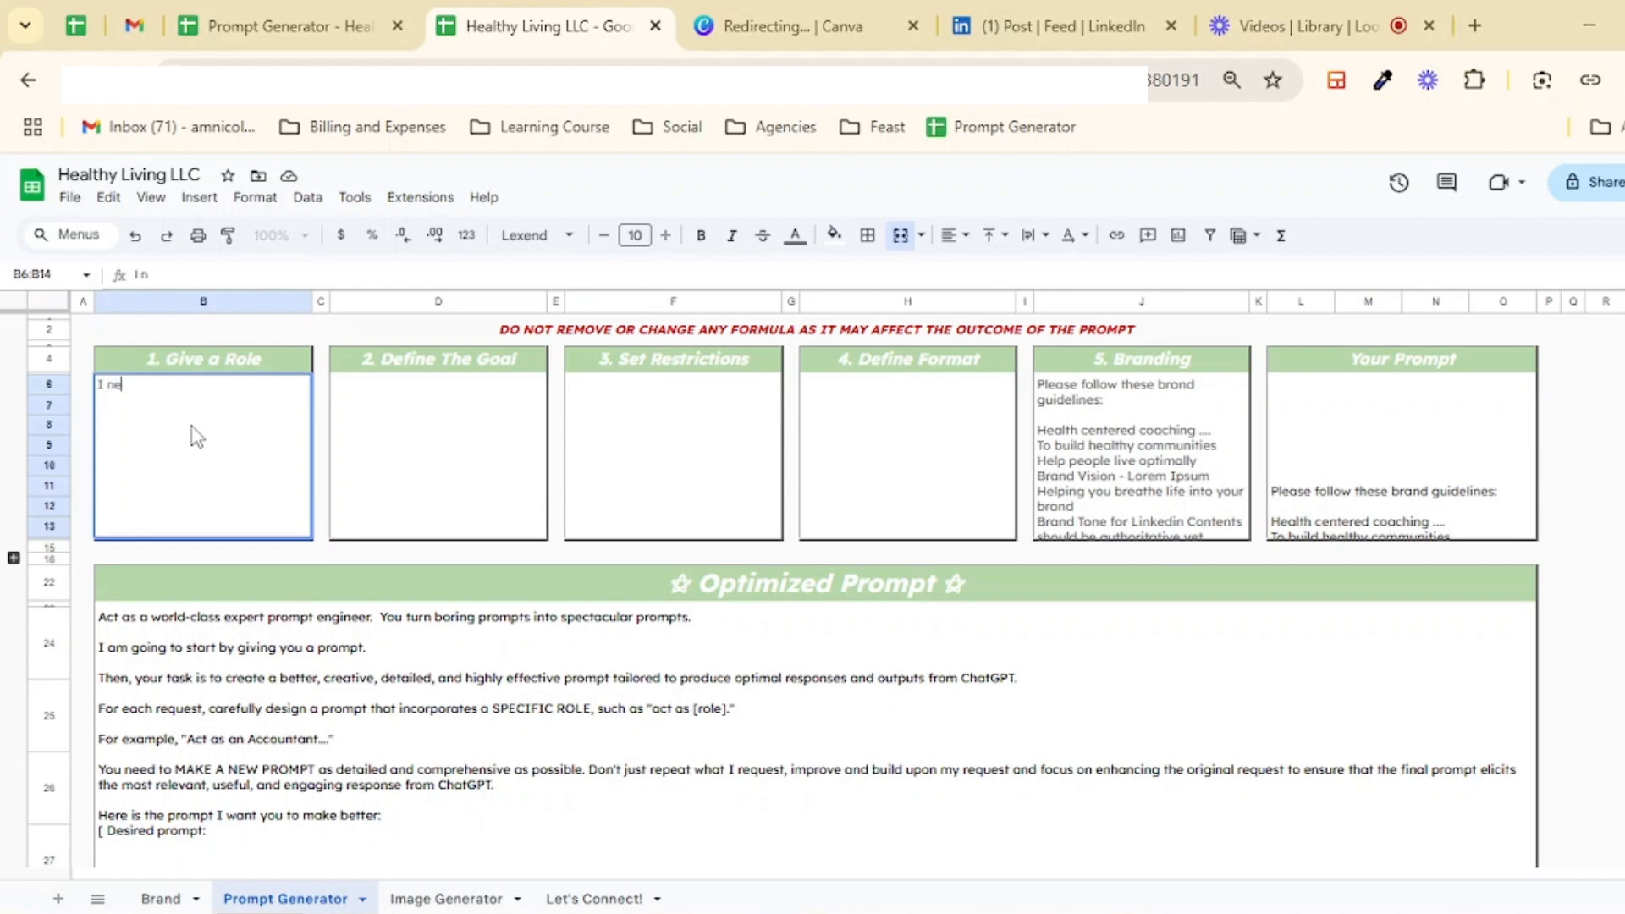
pyautogui.write('ed you to act as a s')
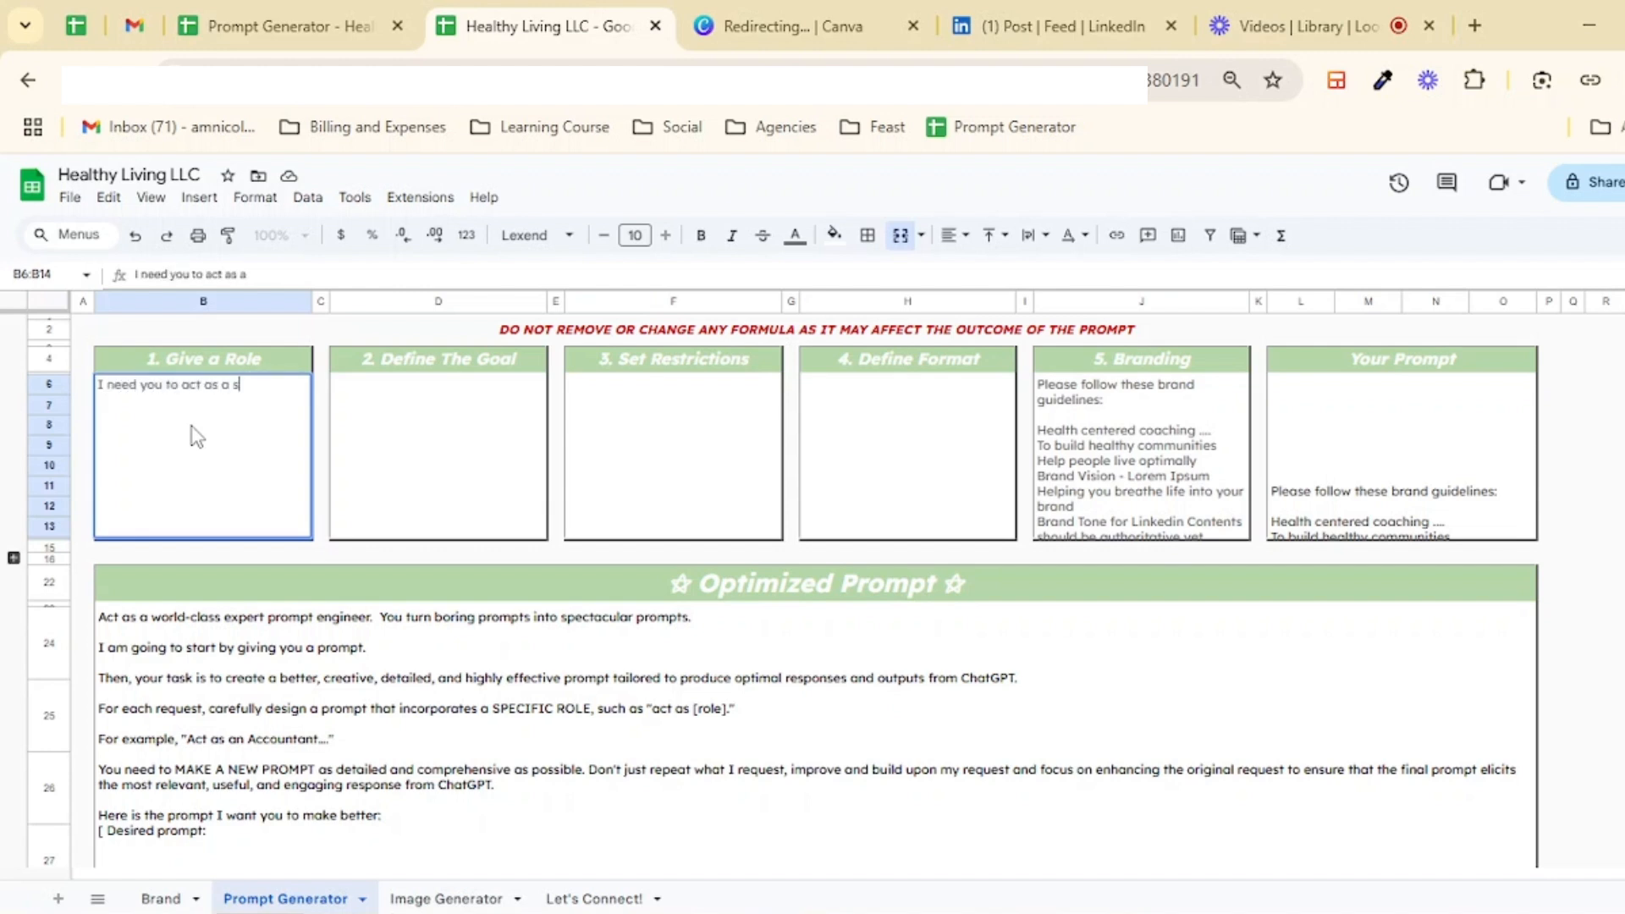
pyautogui.write('ocial media expert')
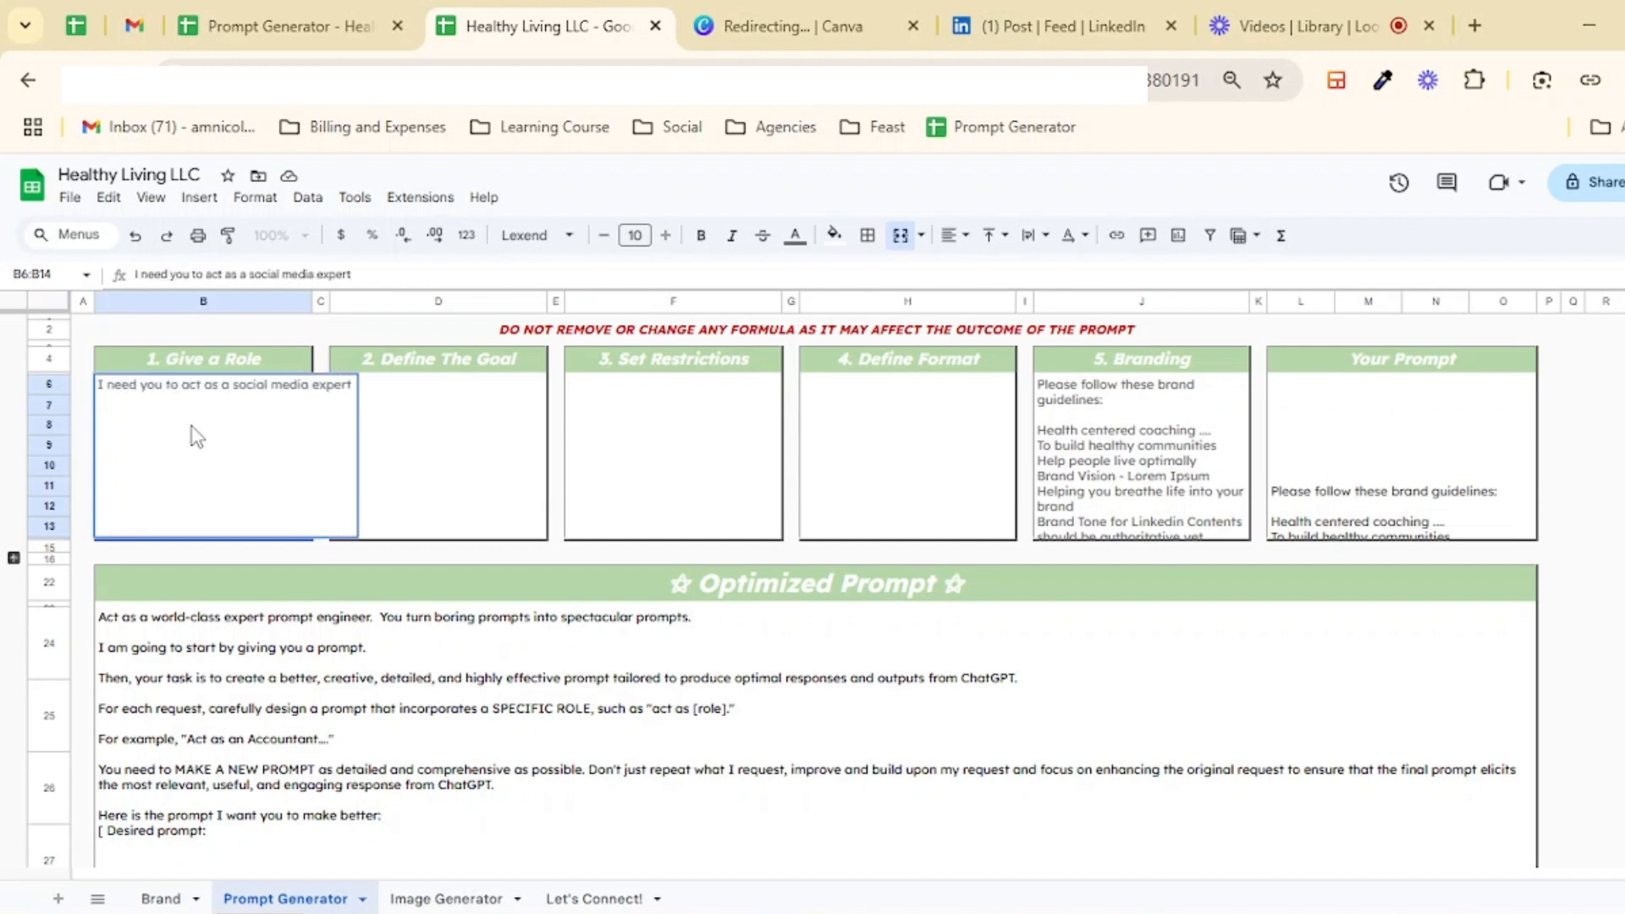
pyautogui.write(' on LinkedIn.')
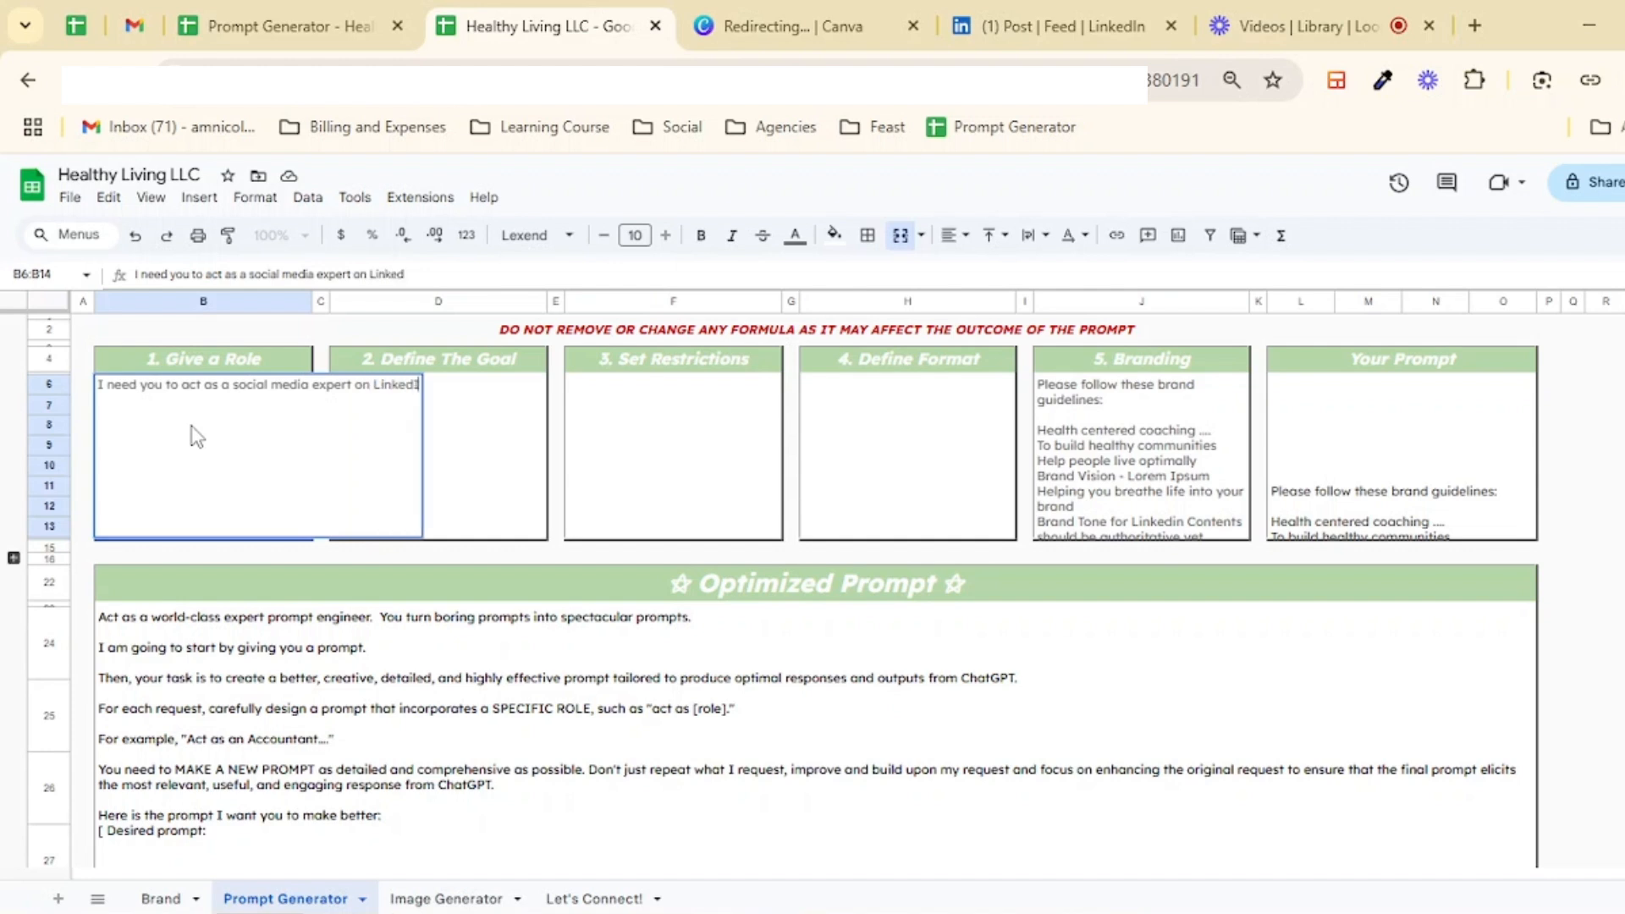
pyautogui.press('Tab')
pyautogui.press('Tab')
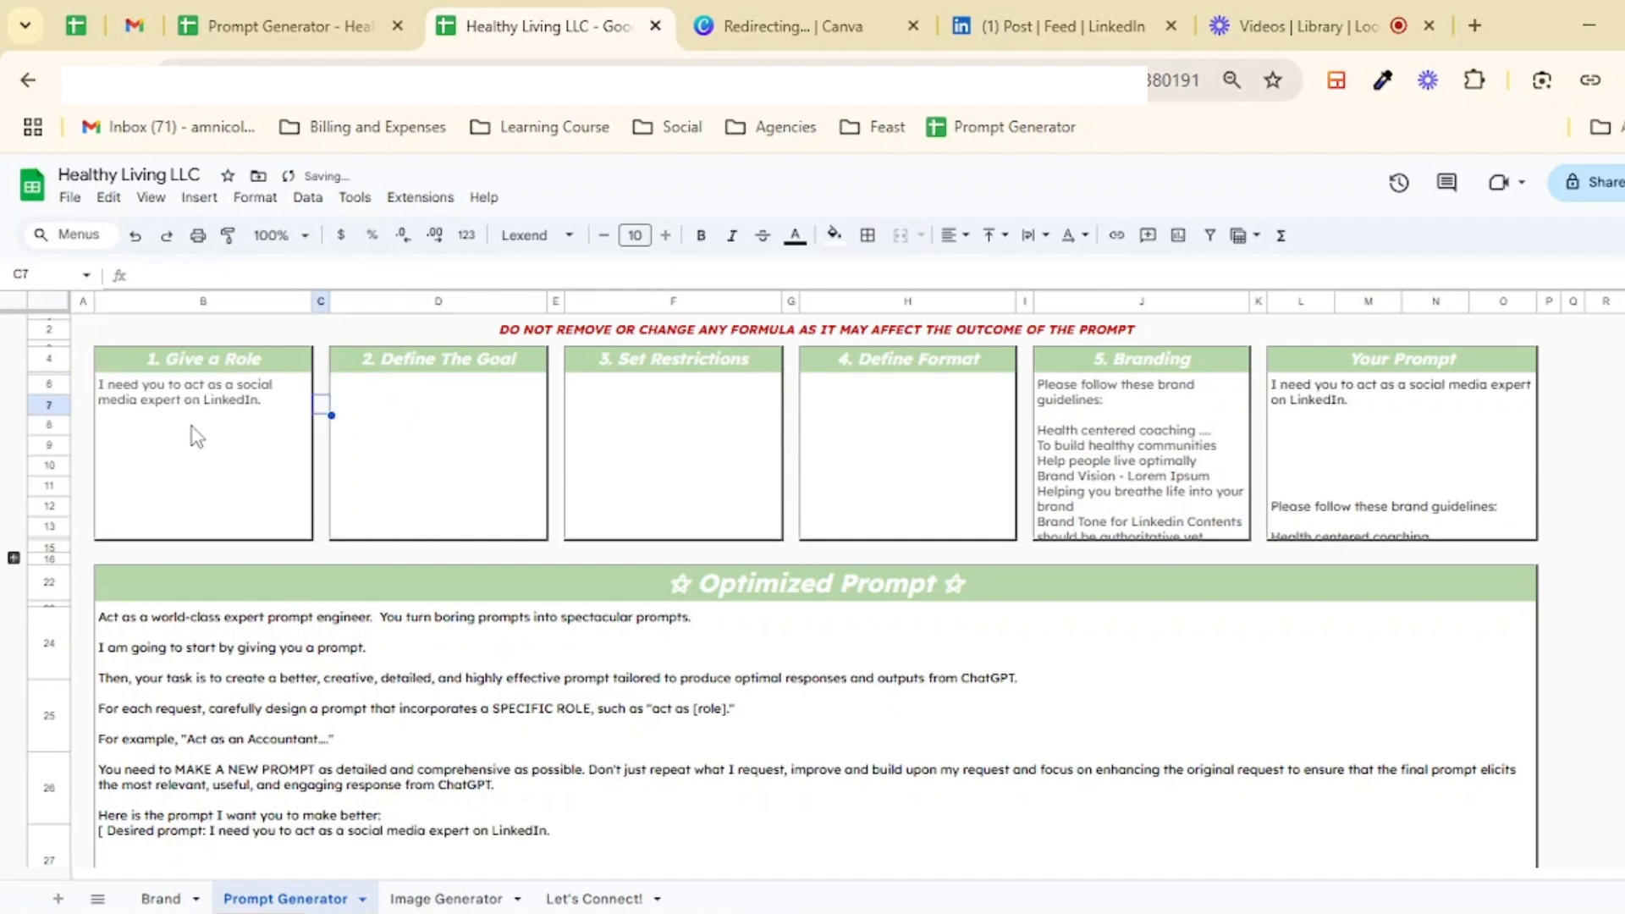
# Step: Enter "Help me create a 7-days worth of content for my LinkedIn" in the Define The Goal box
pyautogui.write('Help me create a')
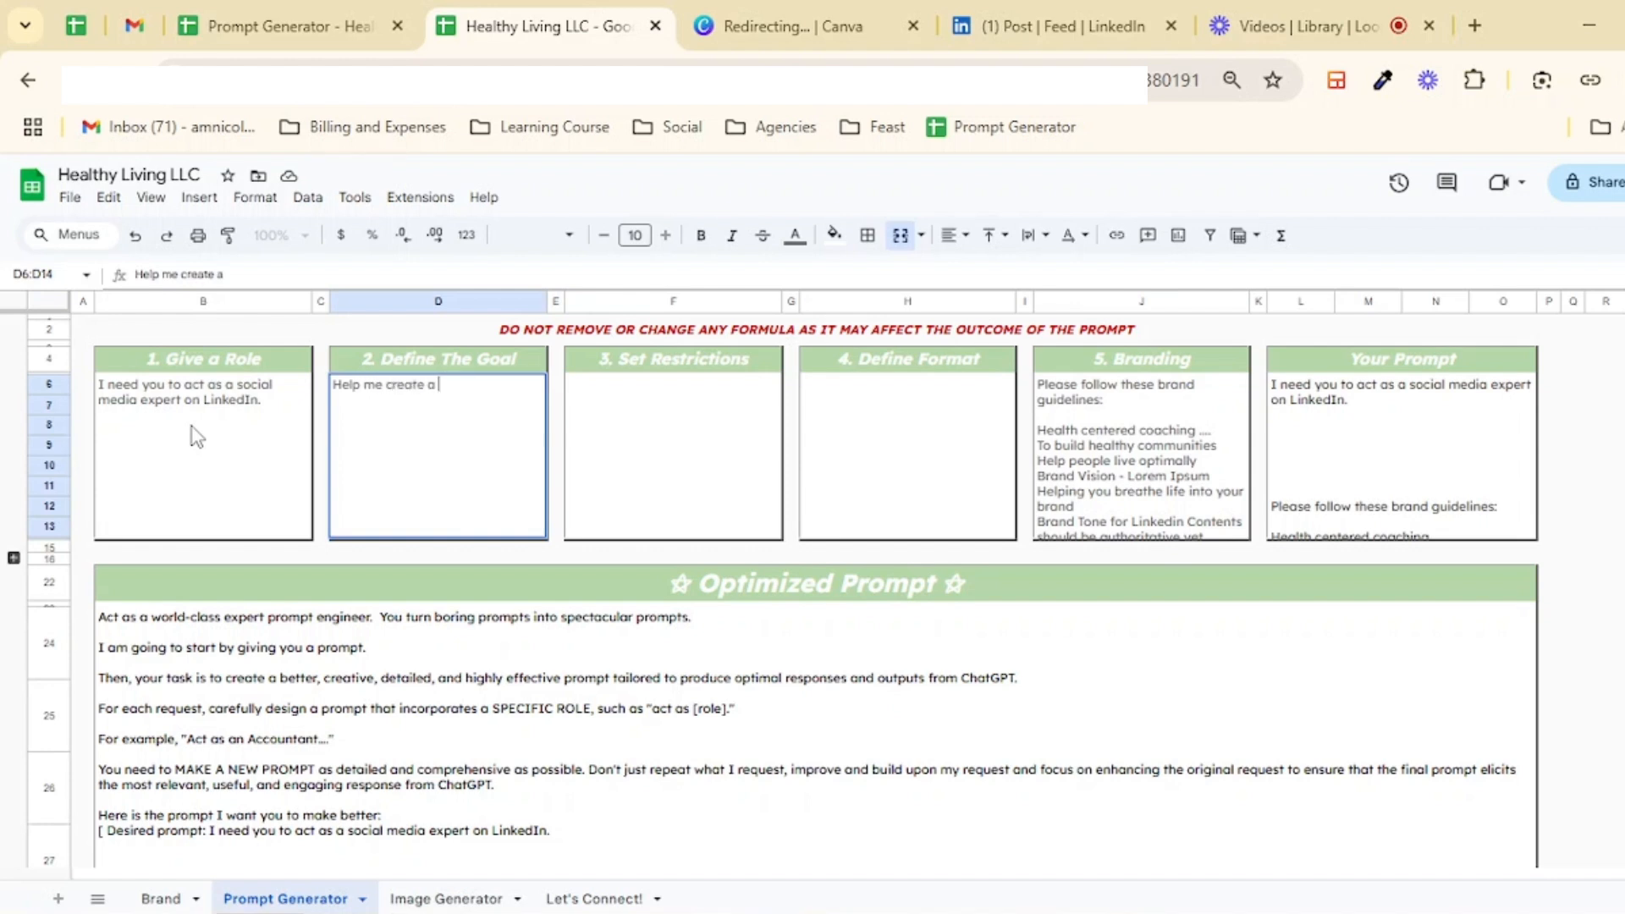
pyautogui.write(' 7-days worth of content')
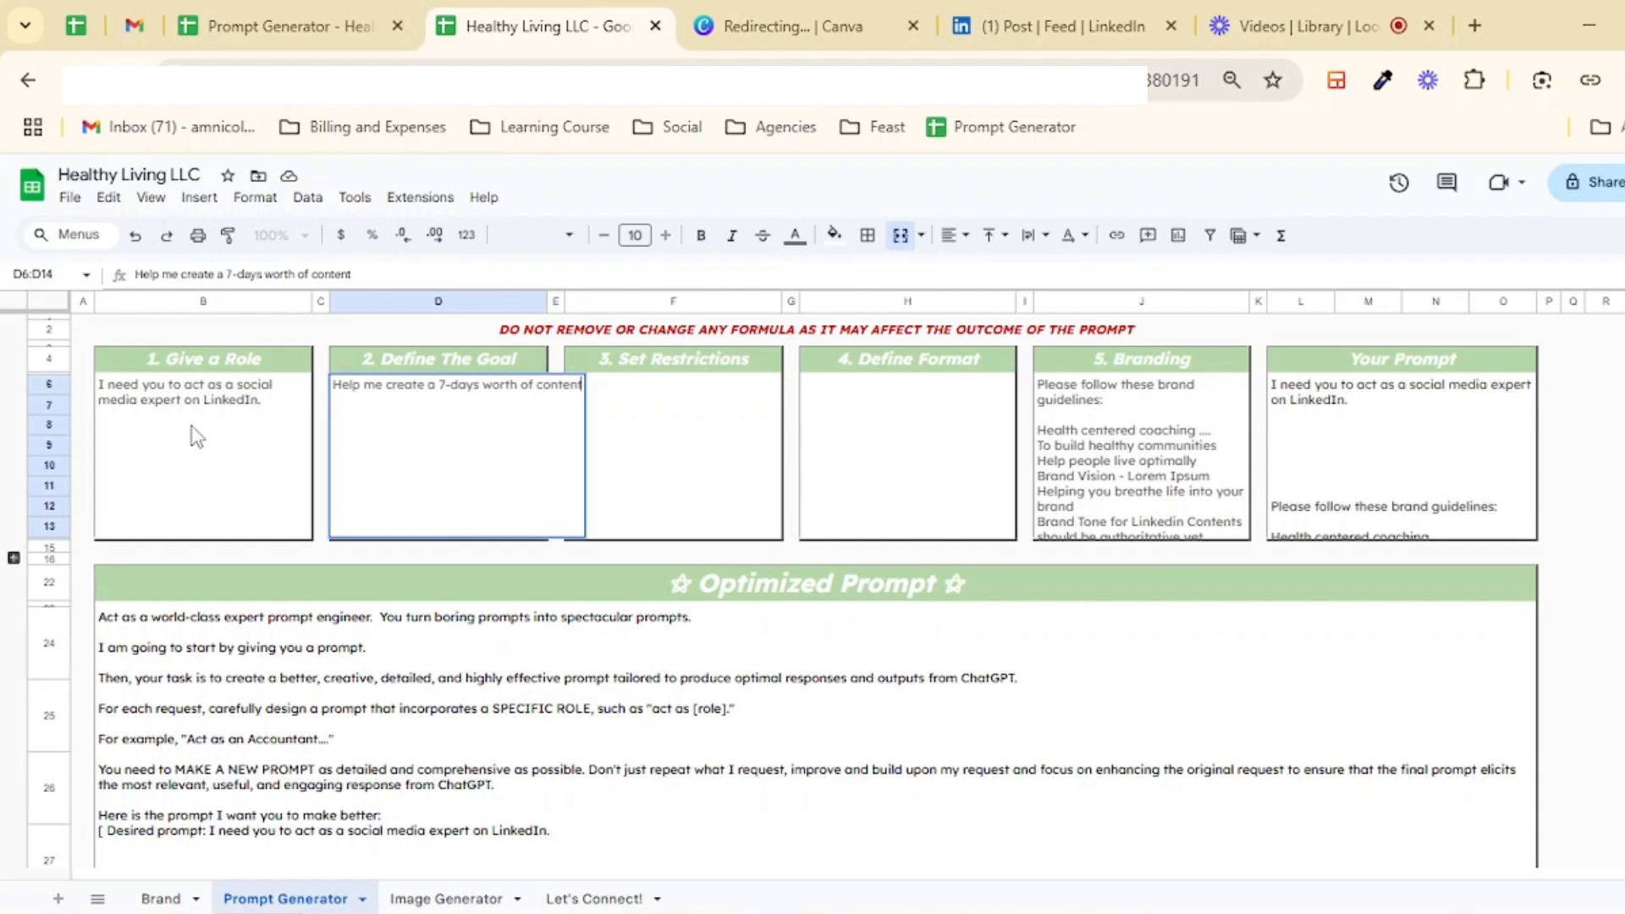
pyautogui.write(' for my Li')
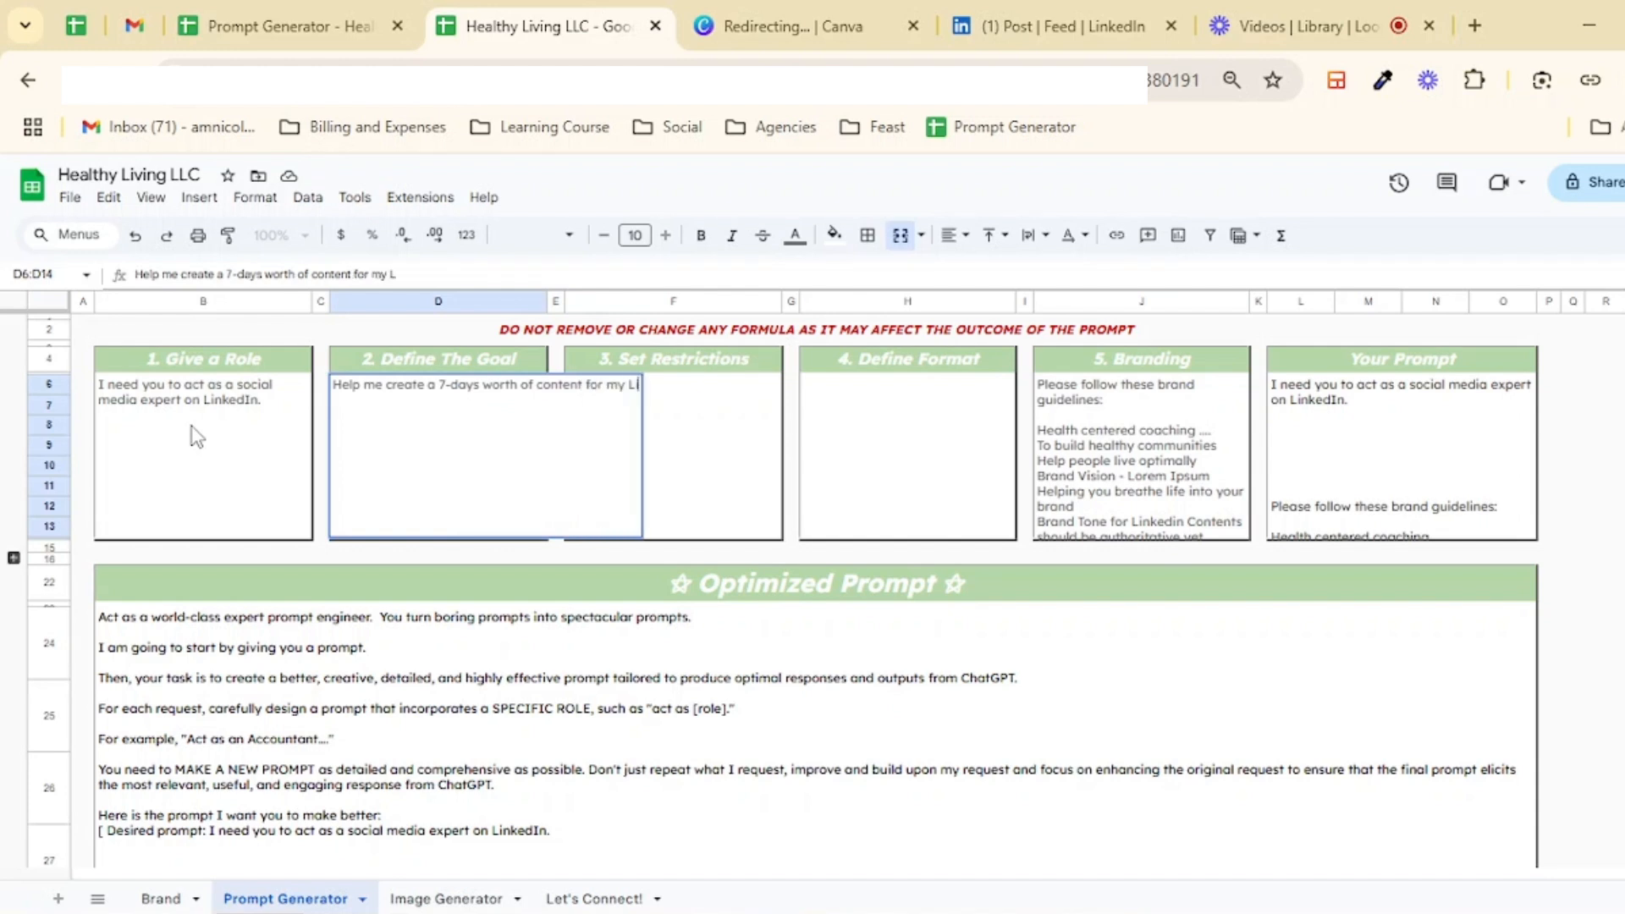
pyautogui.write('nkedIn')
pyautogui.press('Tab')
pyautogui.press('Tab')
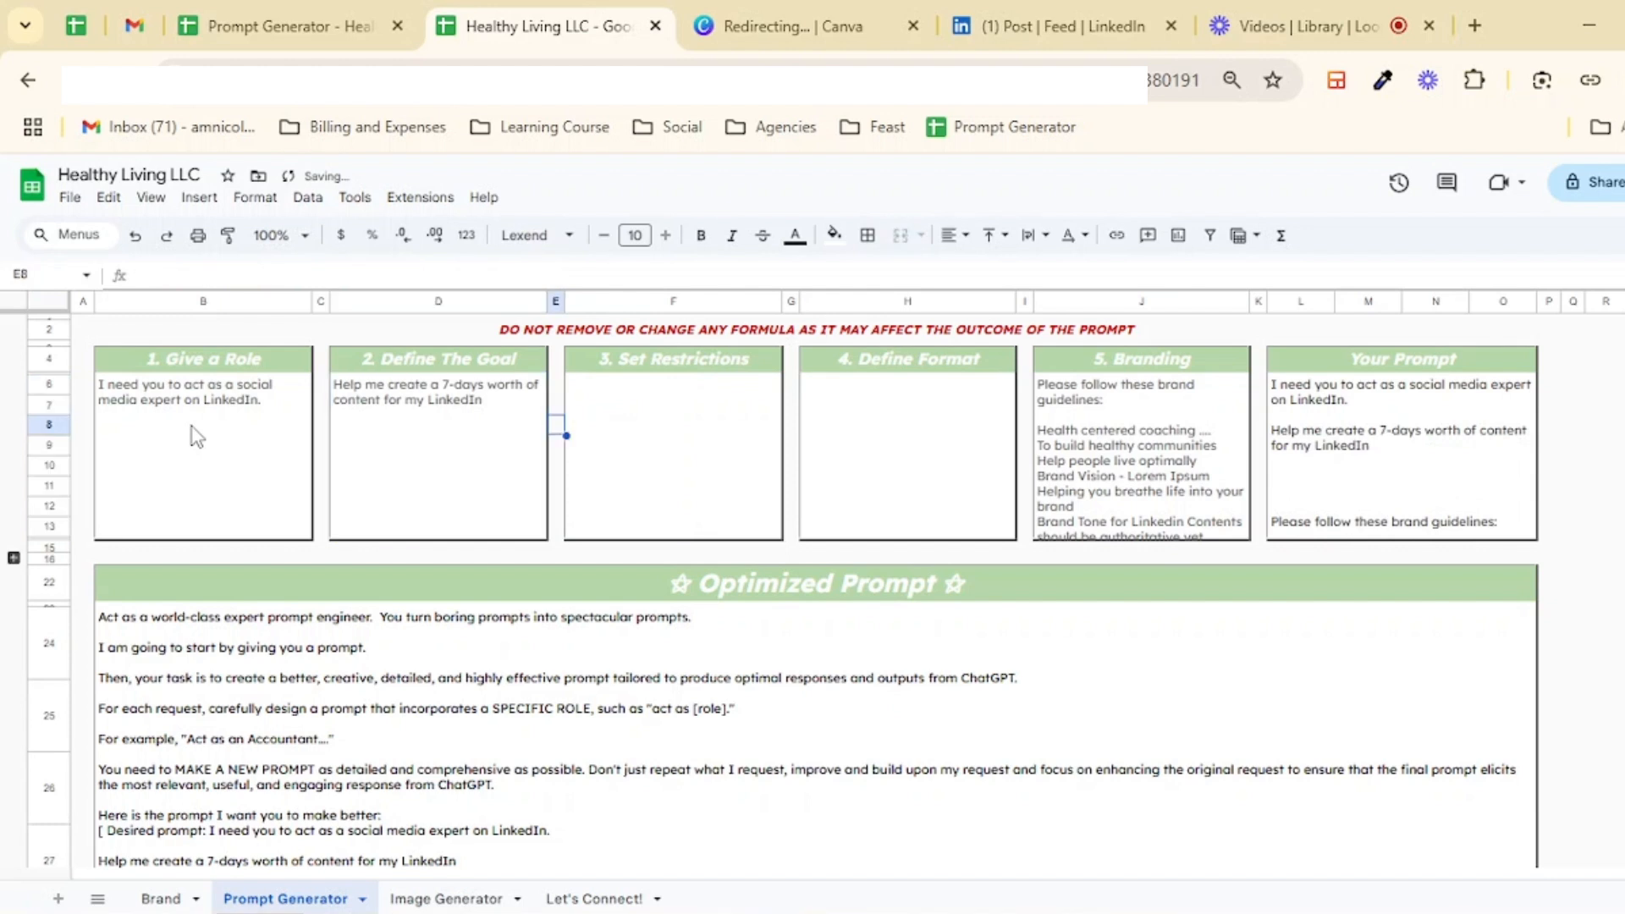
# Step: Enter "Make sure that it aligns with my target audience. Make it friendly and easy to understand." in the Set Restrictions box
pyautogui.write('Make sure that it al')
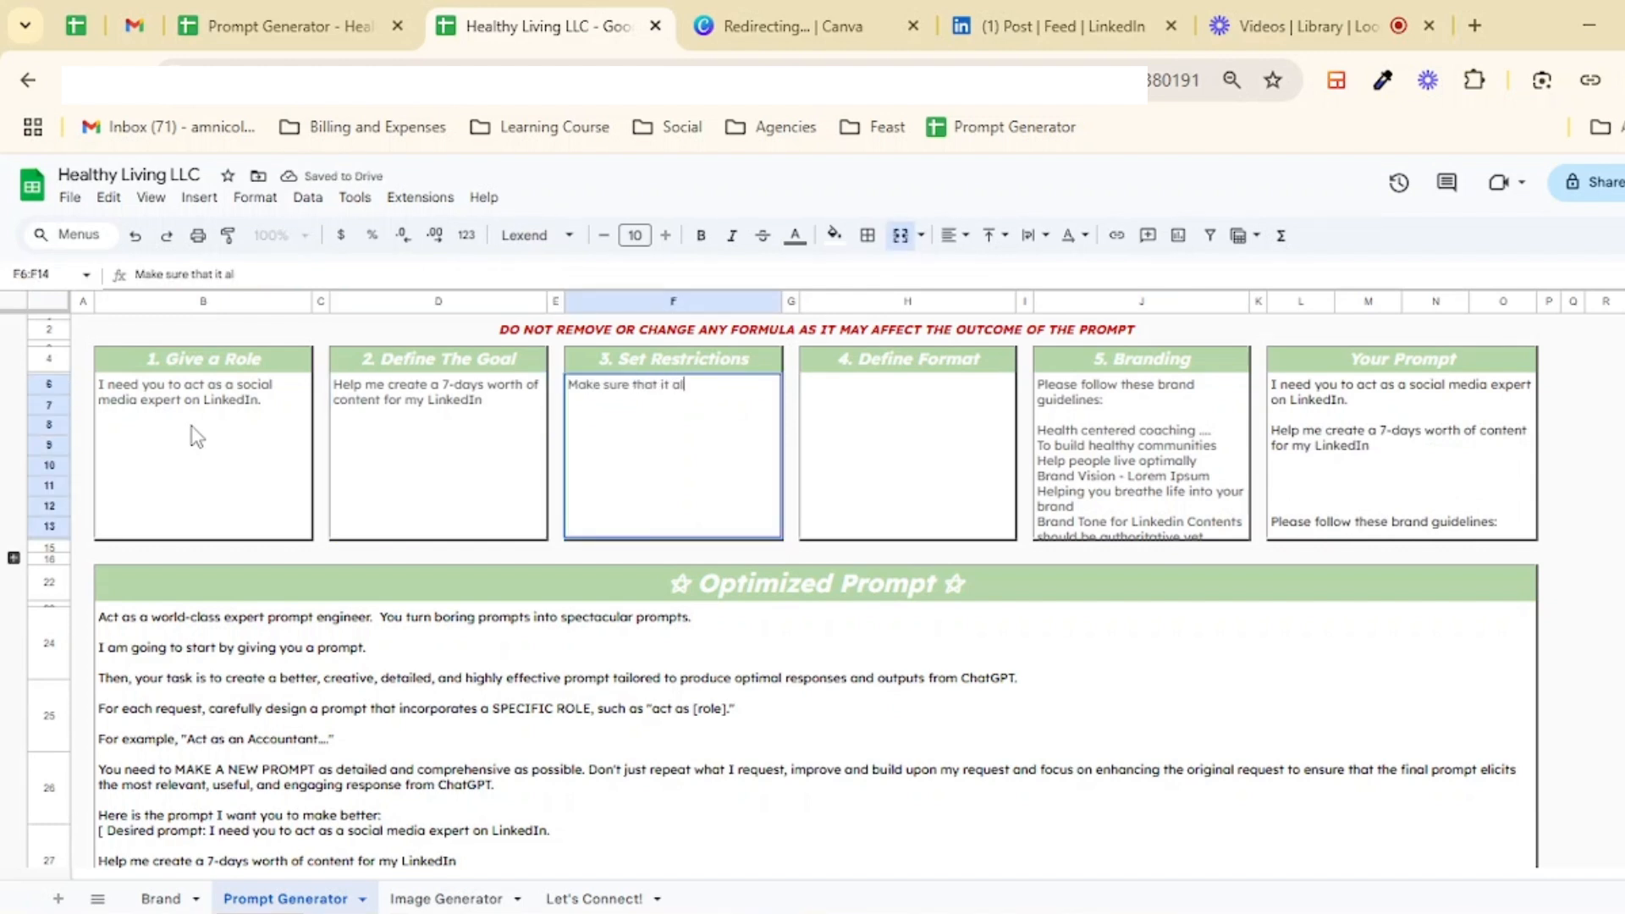
pyautogui.write('igns with my target a')
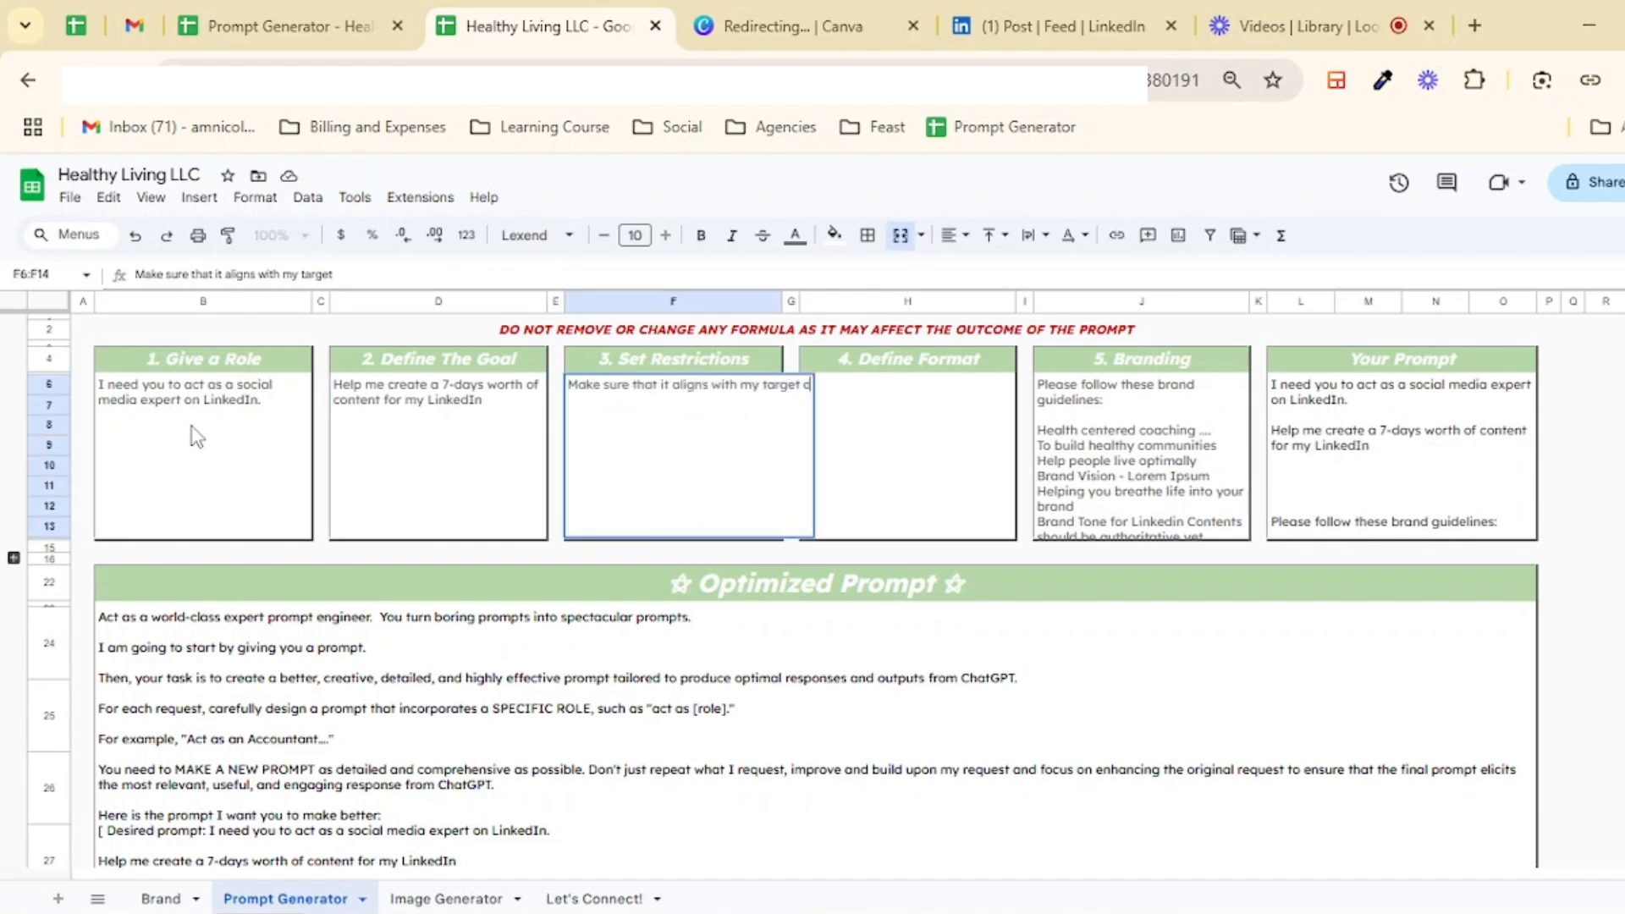
pyautogui.write('udience.')
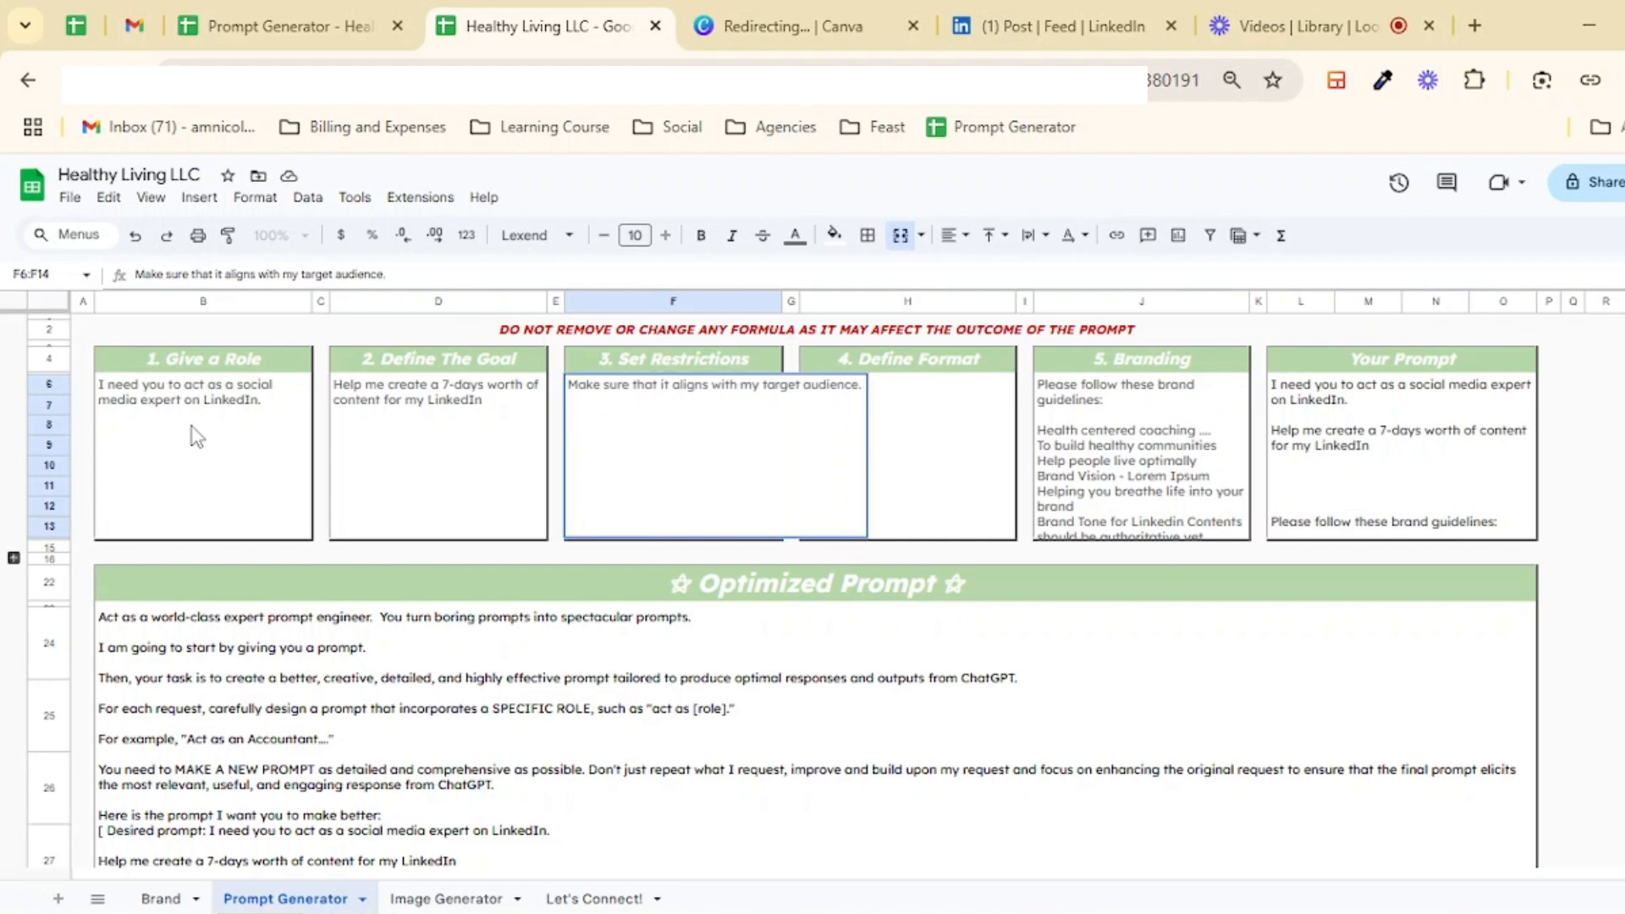
pyautogui.write(' Make it friendly and')
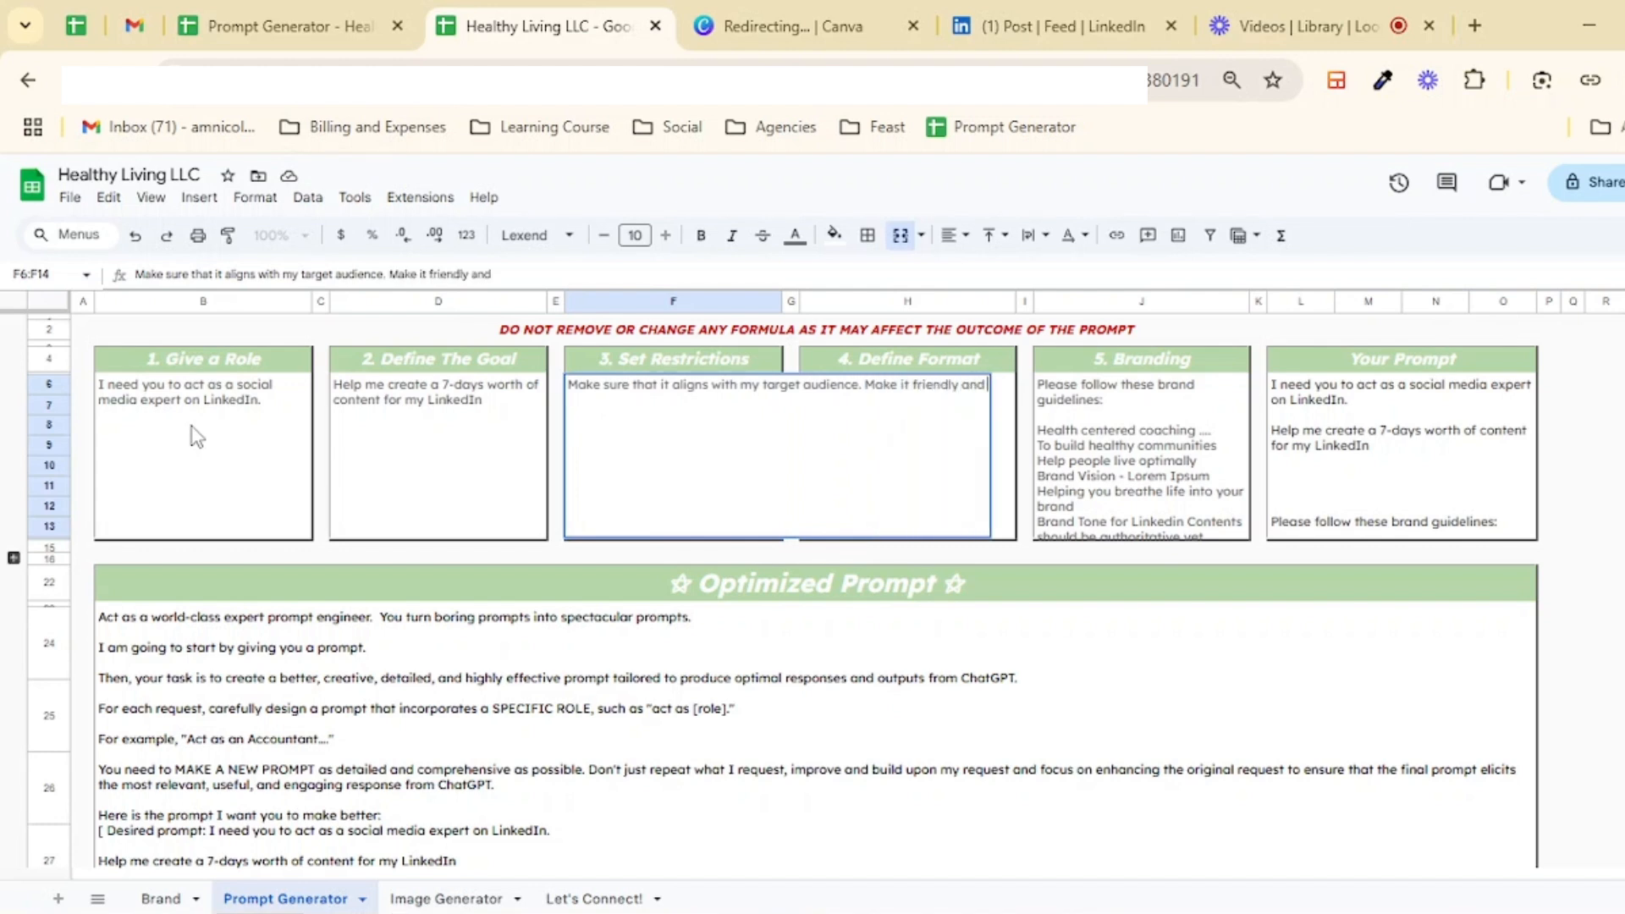
pyautogui.write(' easy to understand.')
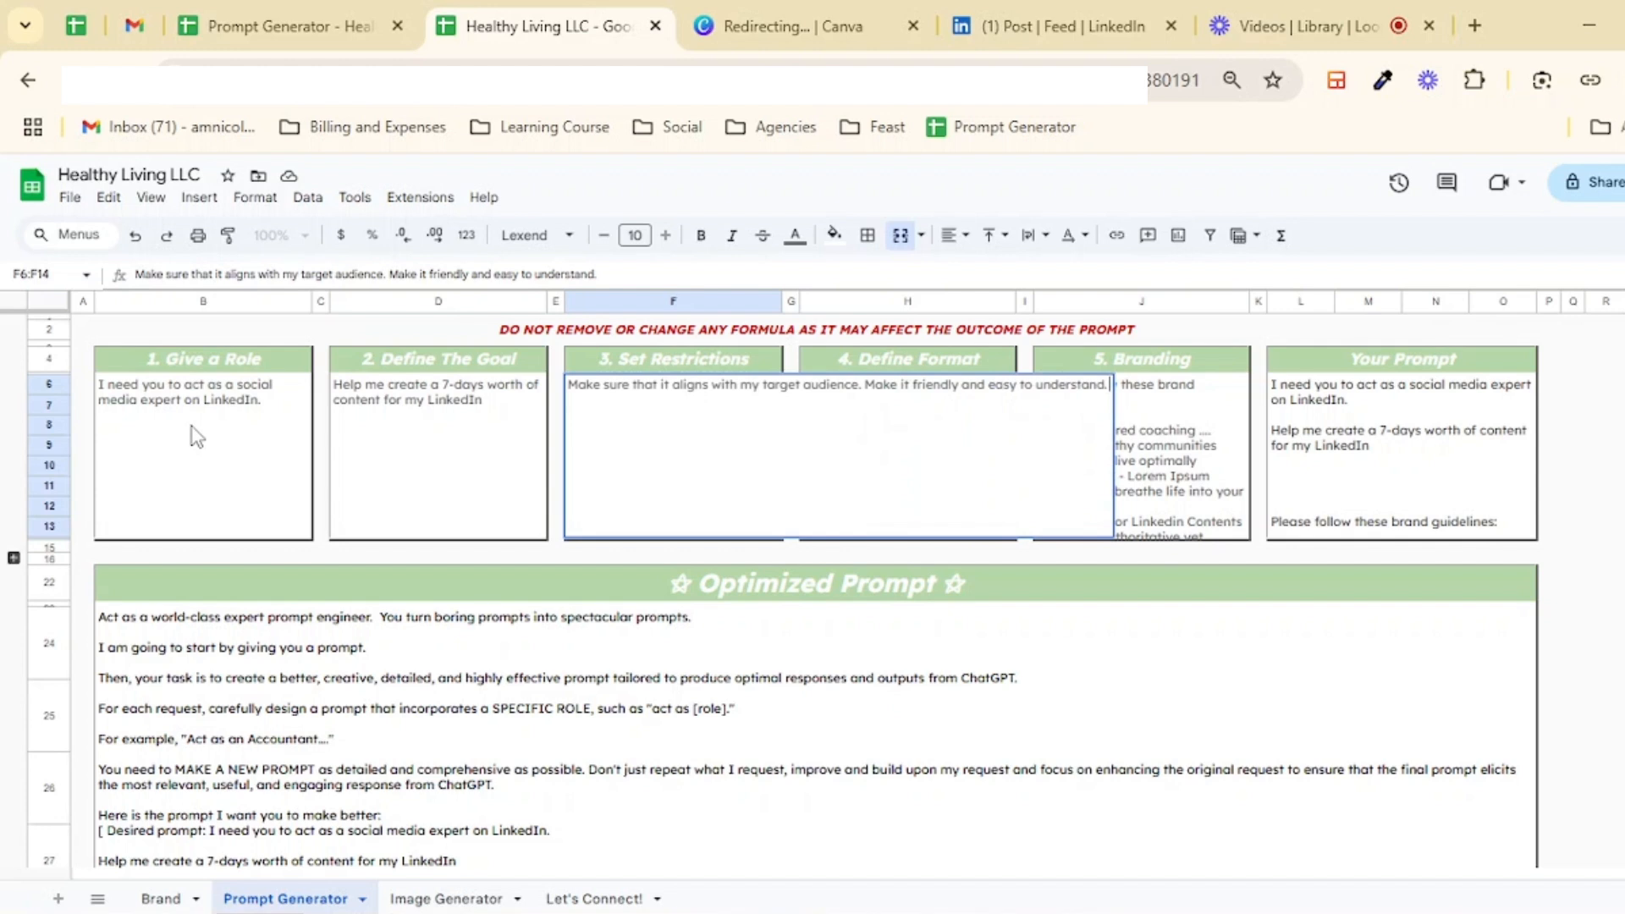
pyautogui.press('Tab')
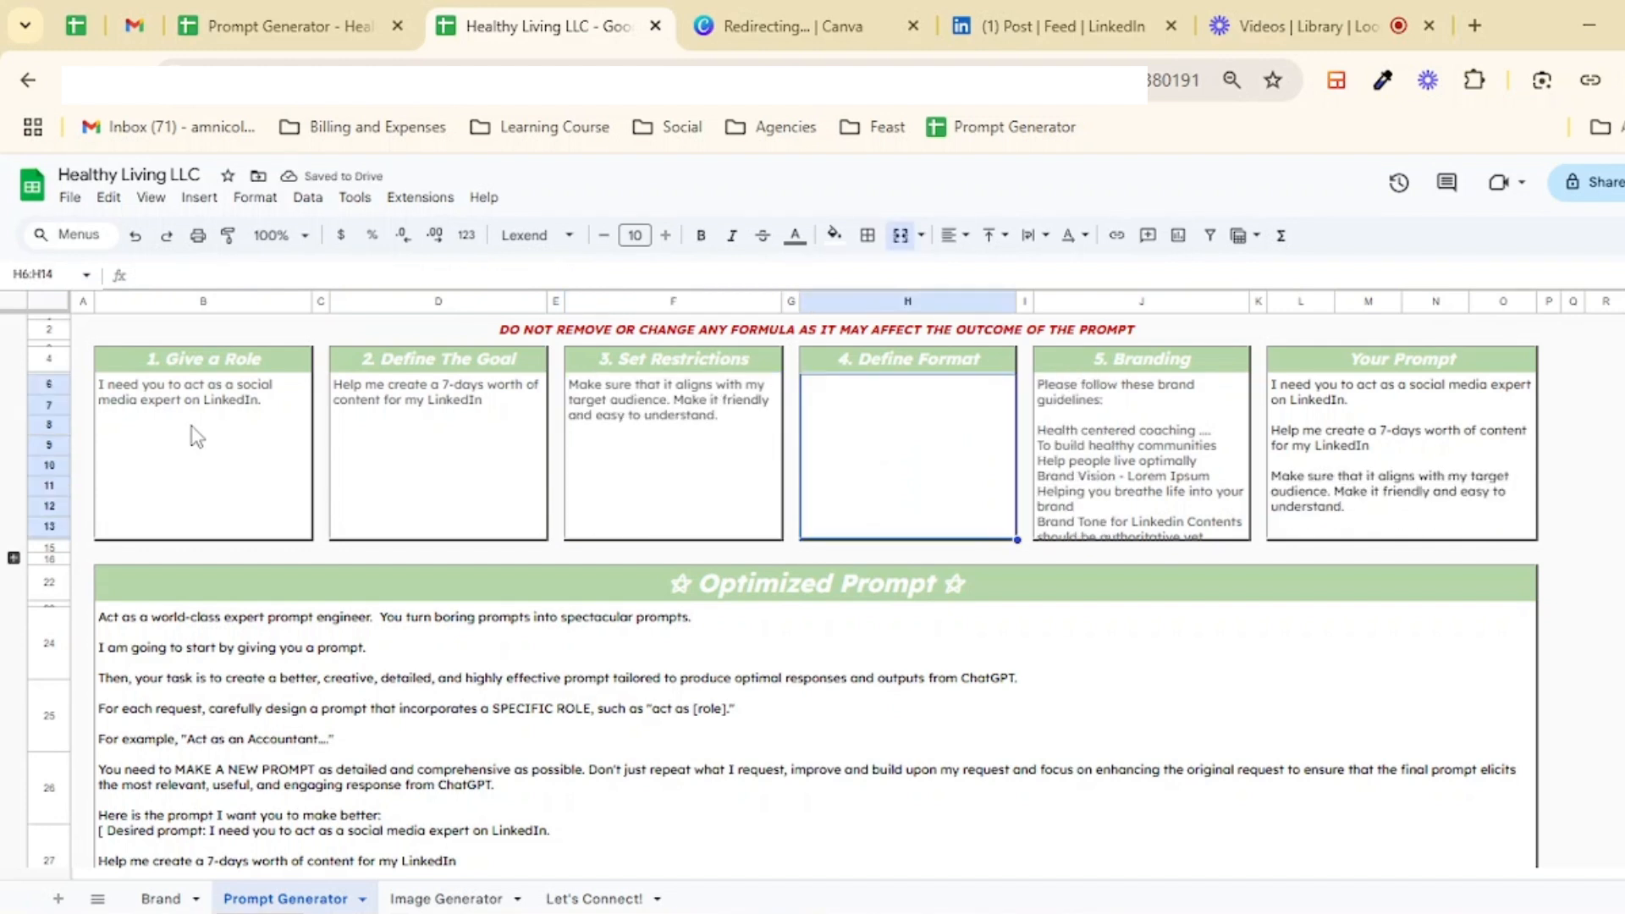
# Step: Fill the Define Format box with a table request listing columns Day, Content, Caption, CTA, and Graphic Design Instructions that resonates with my audience
pyautogui.write('Create a')
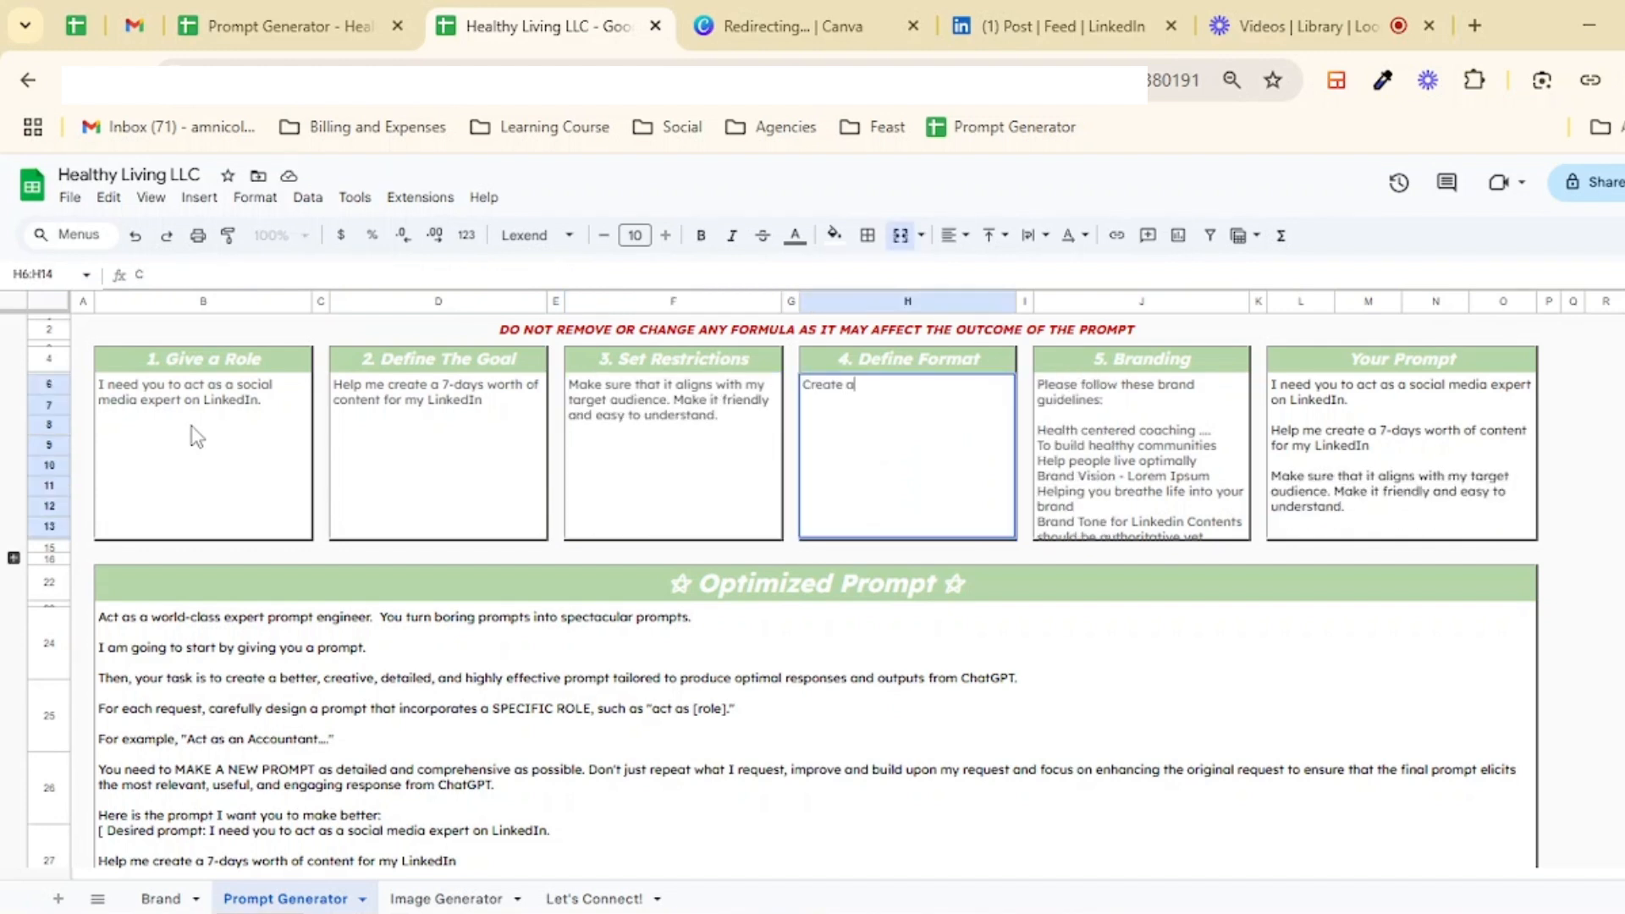
pyautogui.write(' table with the following')
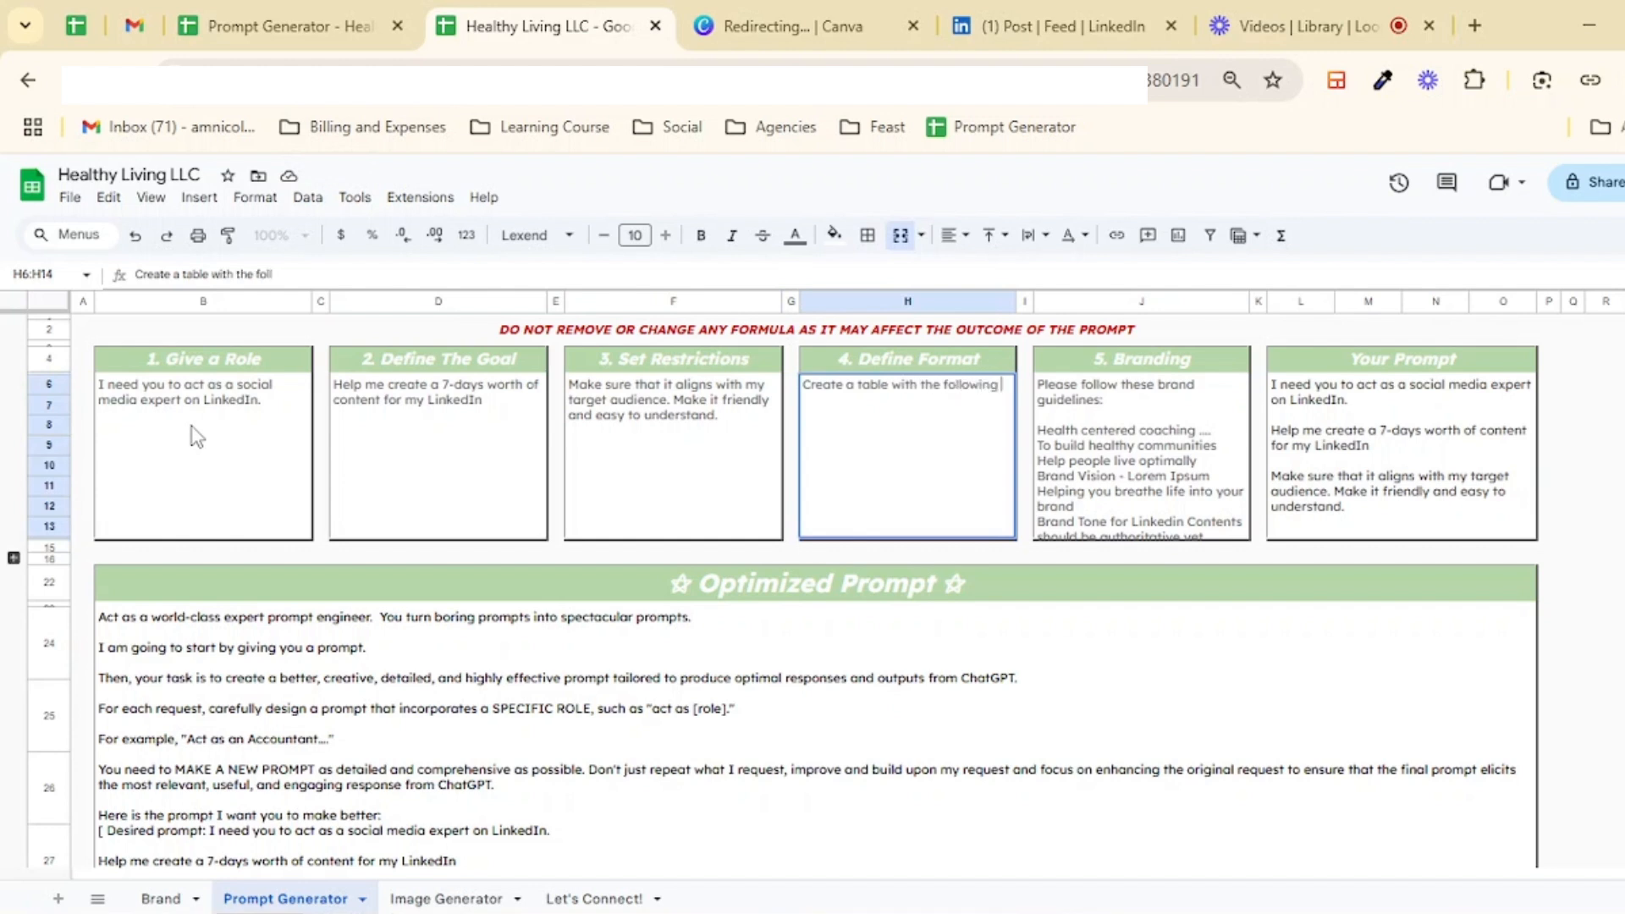
pyautogui.write(' columns:')
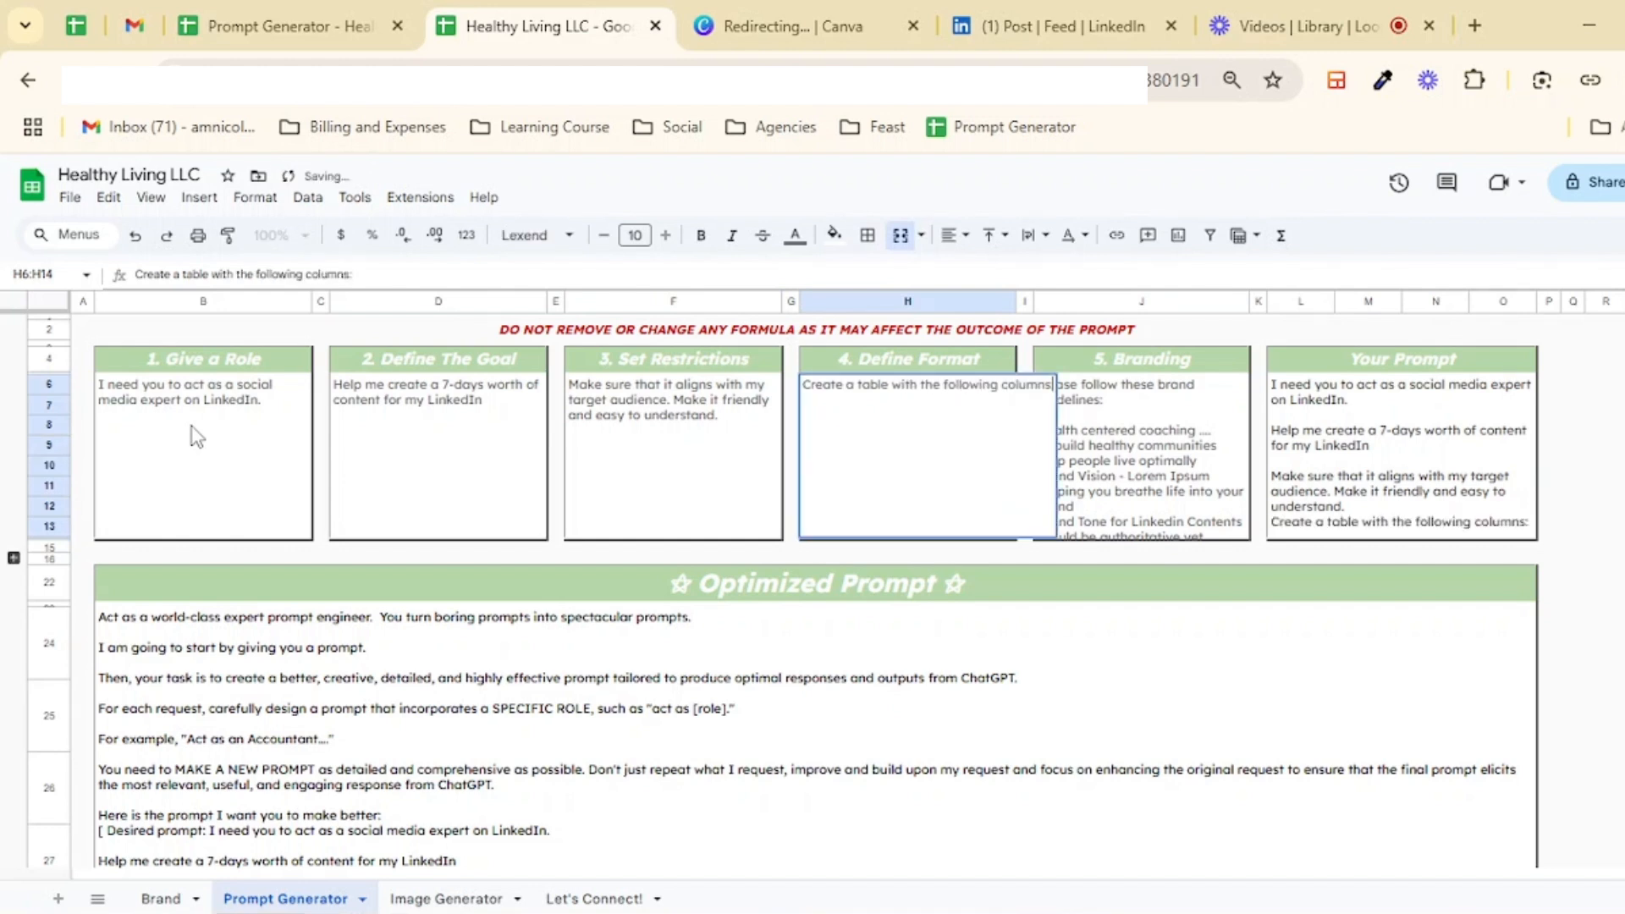
pyautogui.hotkey('alt', 'Return')
pyautogui.hotkey('alt', 'Return')
pyautogui.write('Day')
pyautogui.hotkey('alt', 'Return')
pyautogui.write('CTA')
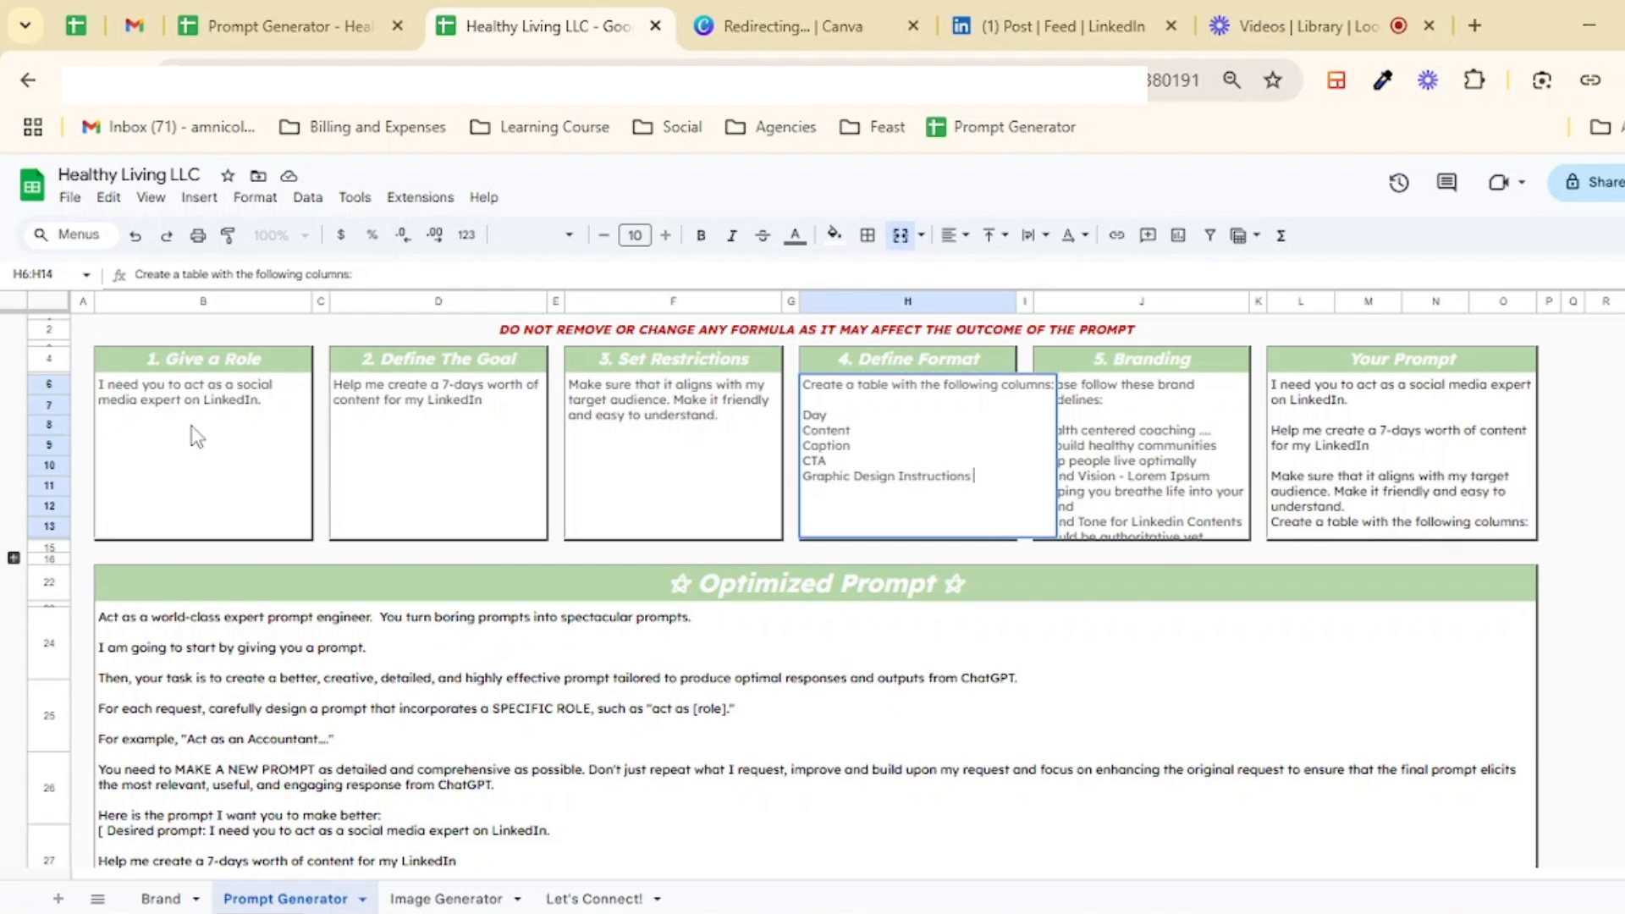
pyautogui.write('sonates with my audience')
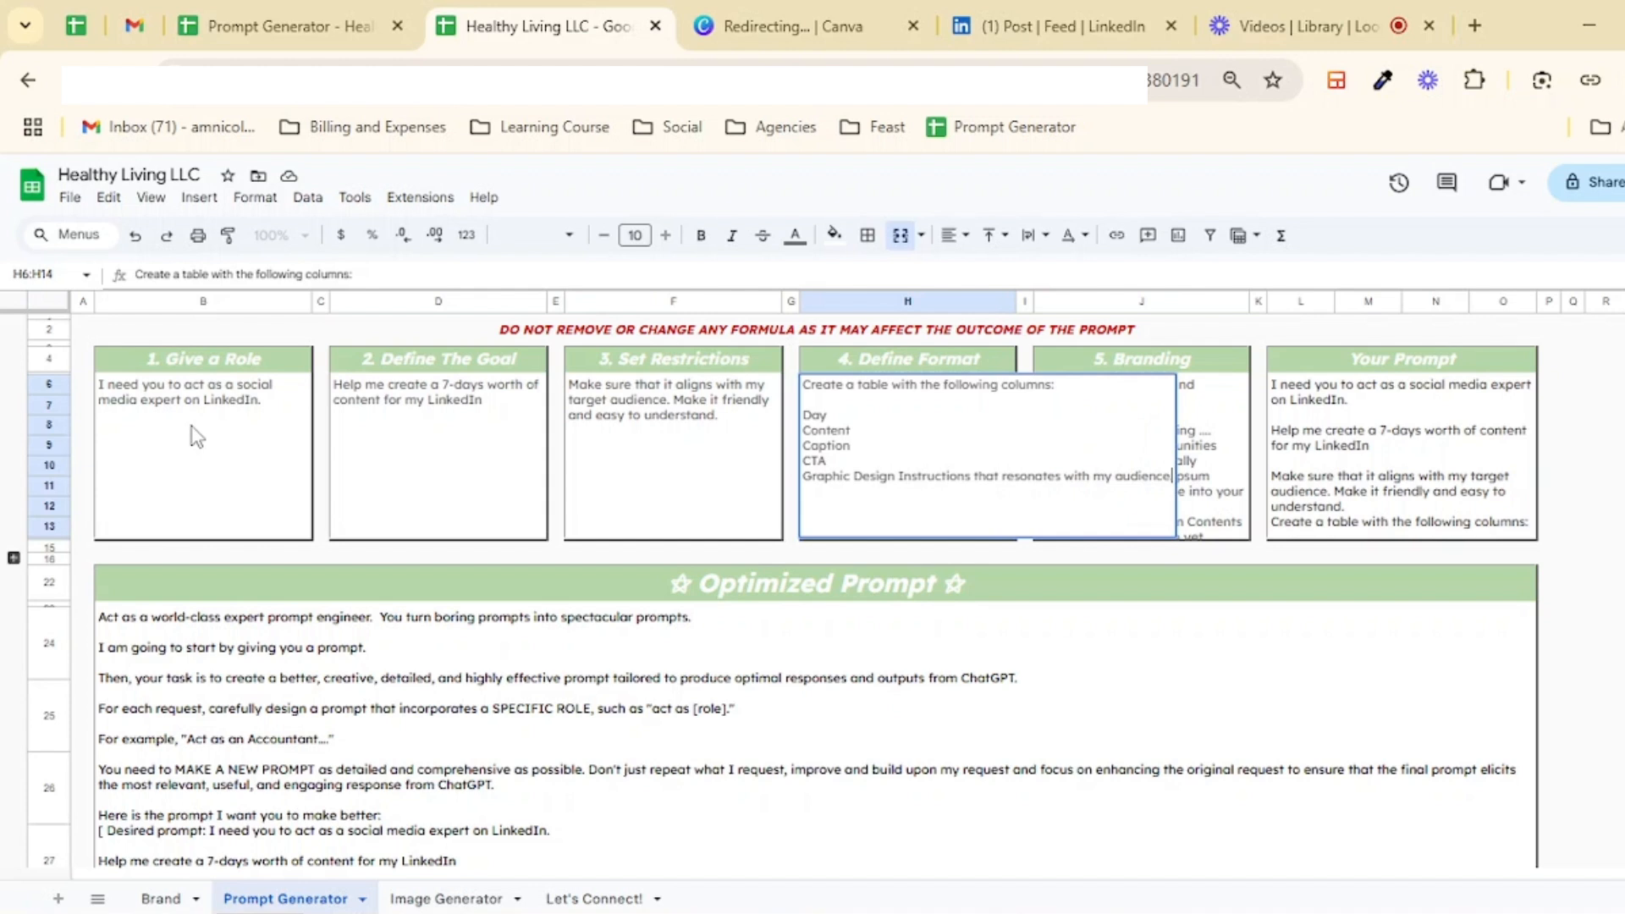
pyautogui.press('Return')
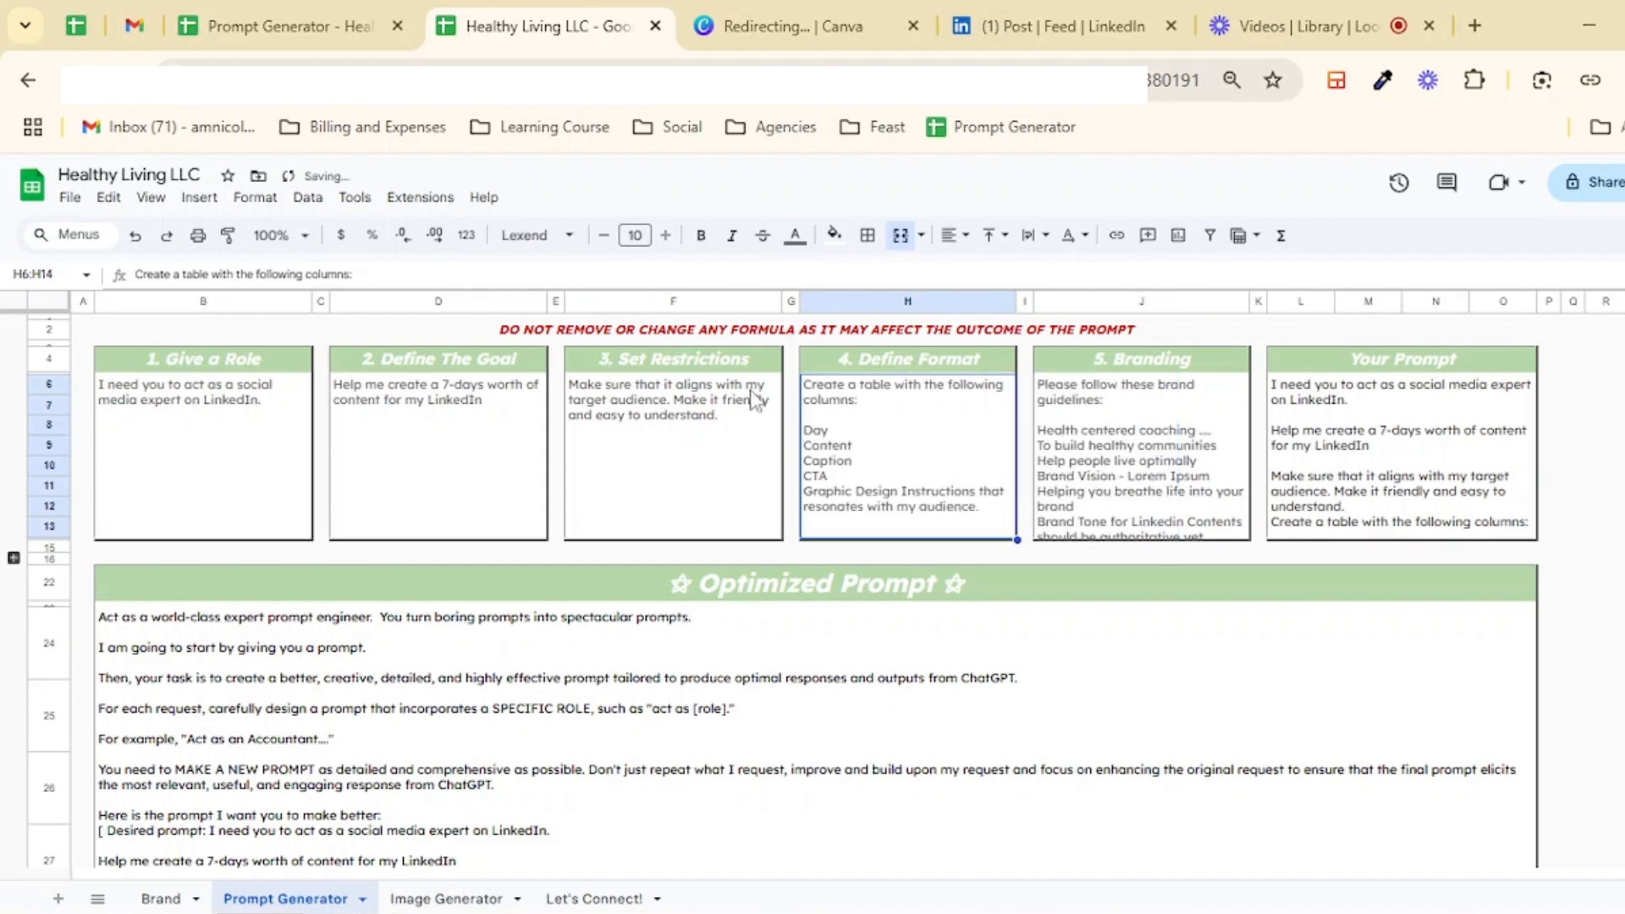
# Step: Review the Your Prompt formula and the combined Optimized Prompt text below it
pyautogui.click(1353, 532)
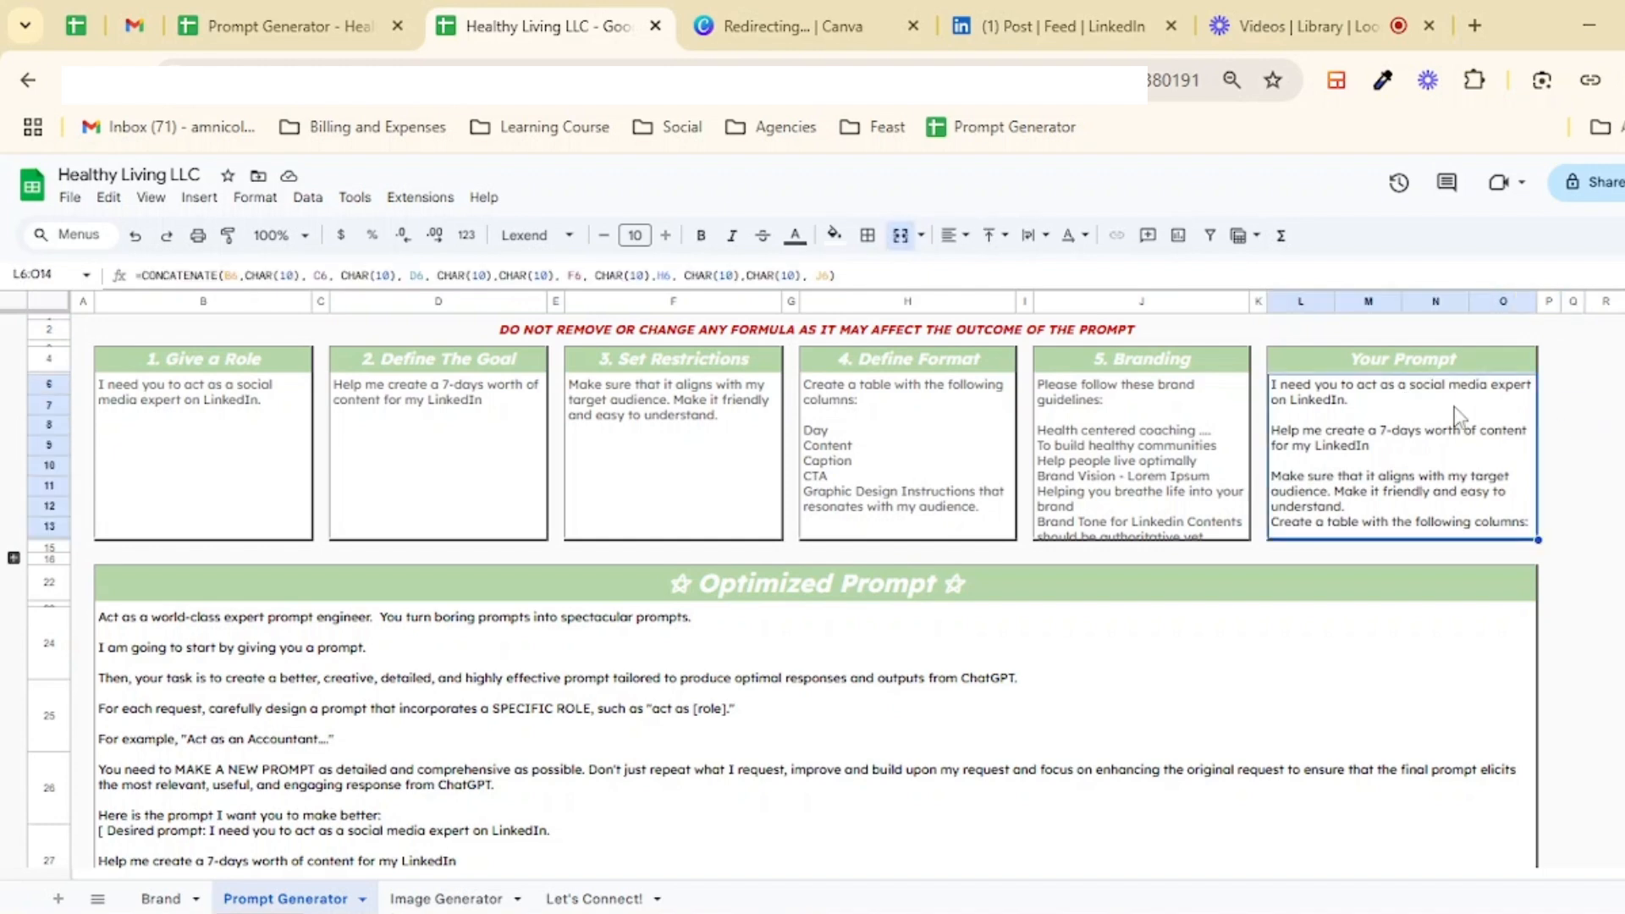
pyautogui.scroll(-2, 1411, 442)
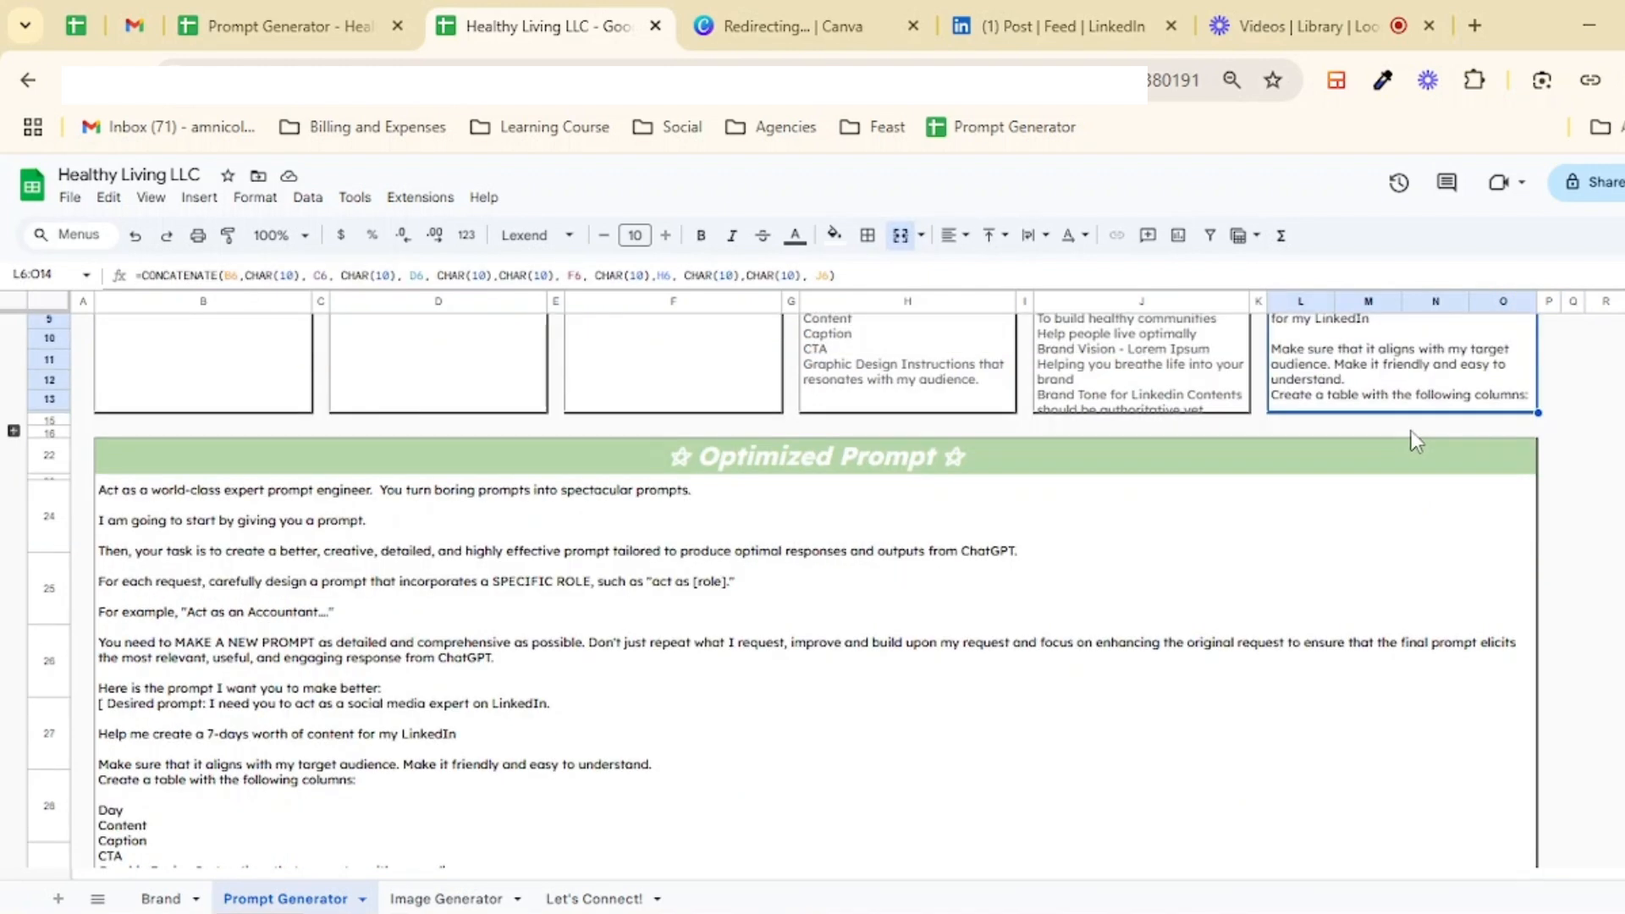
pyautogui.scroll(-2, 1448, 394)
pyautogui.click(711, 393)
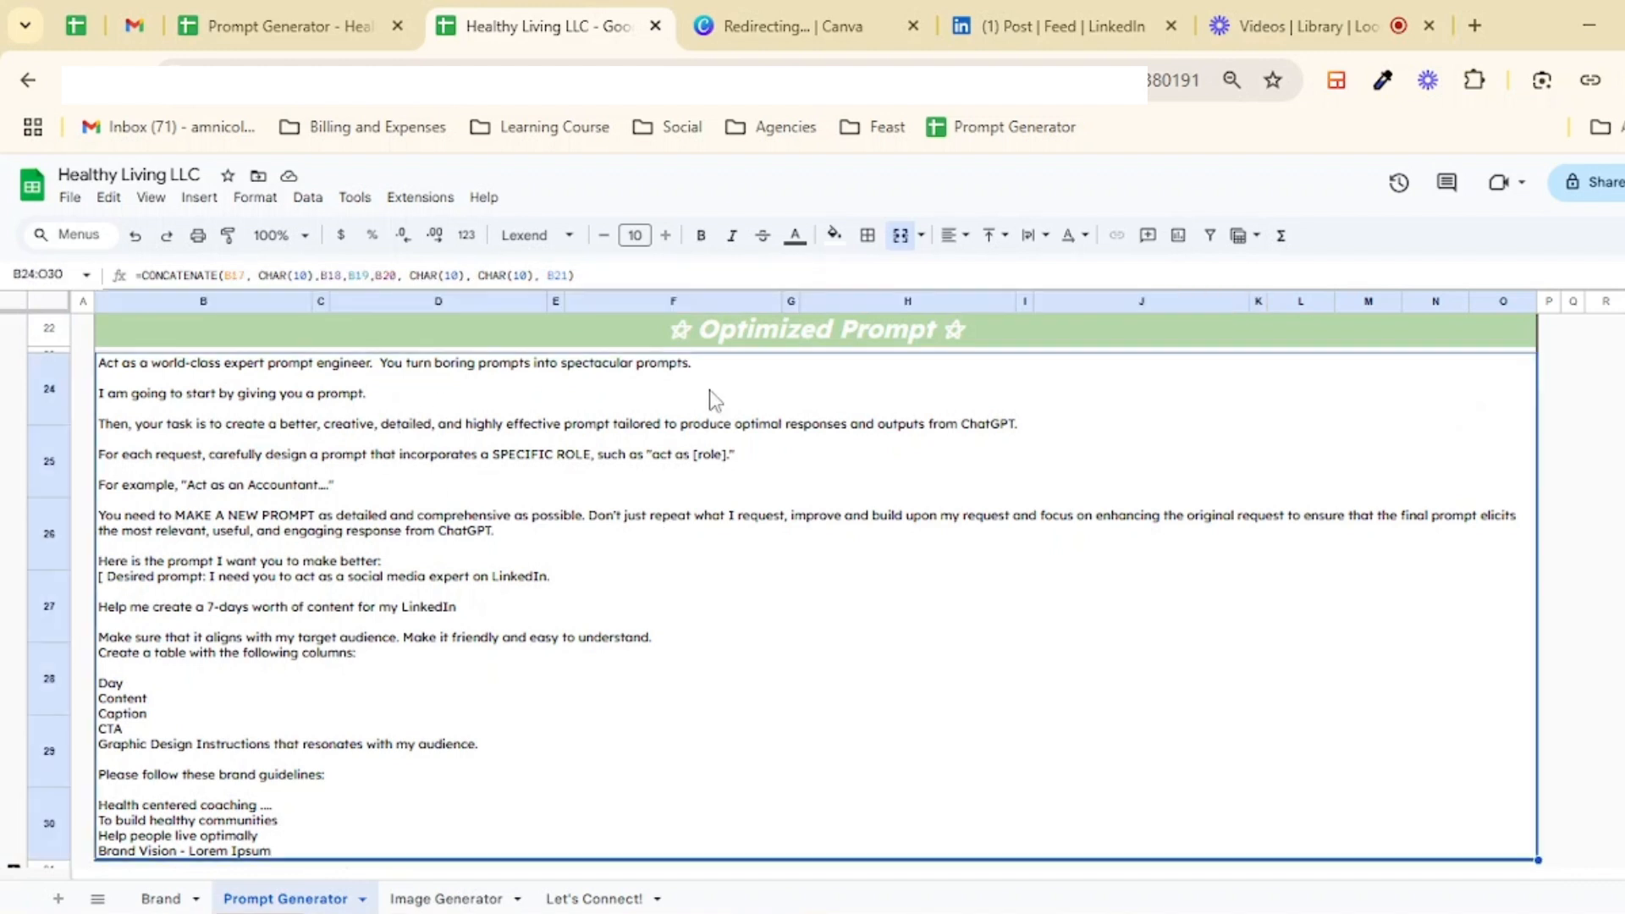
pyautogui.doubleClick(722, 337)
pyautogui.moveTo(694, 335); pyautogui.dragTo(932, 334)
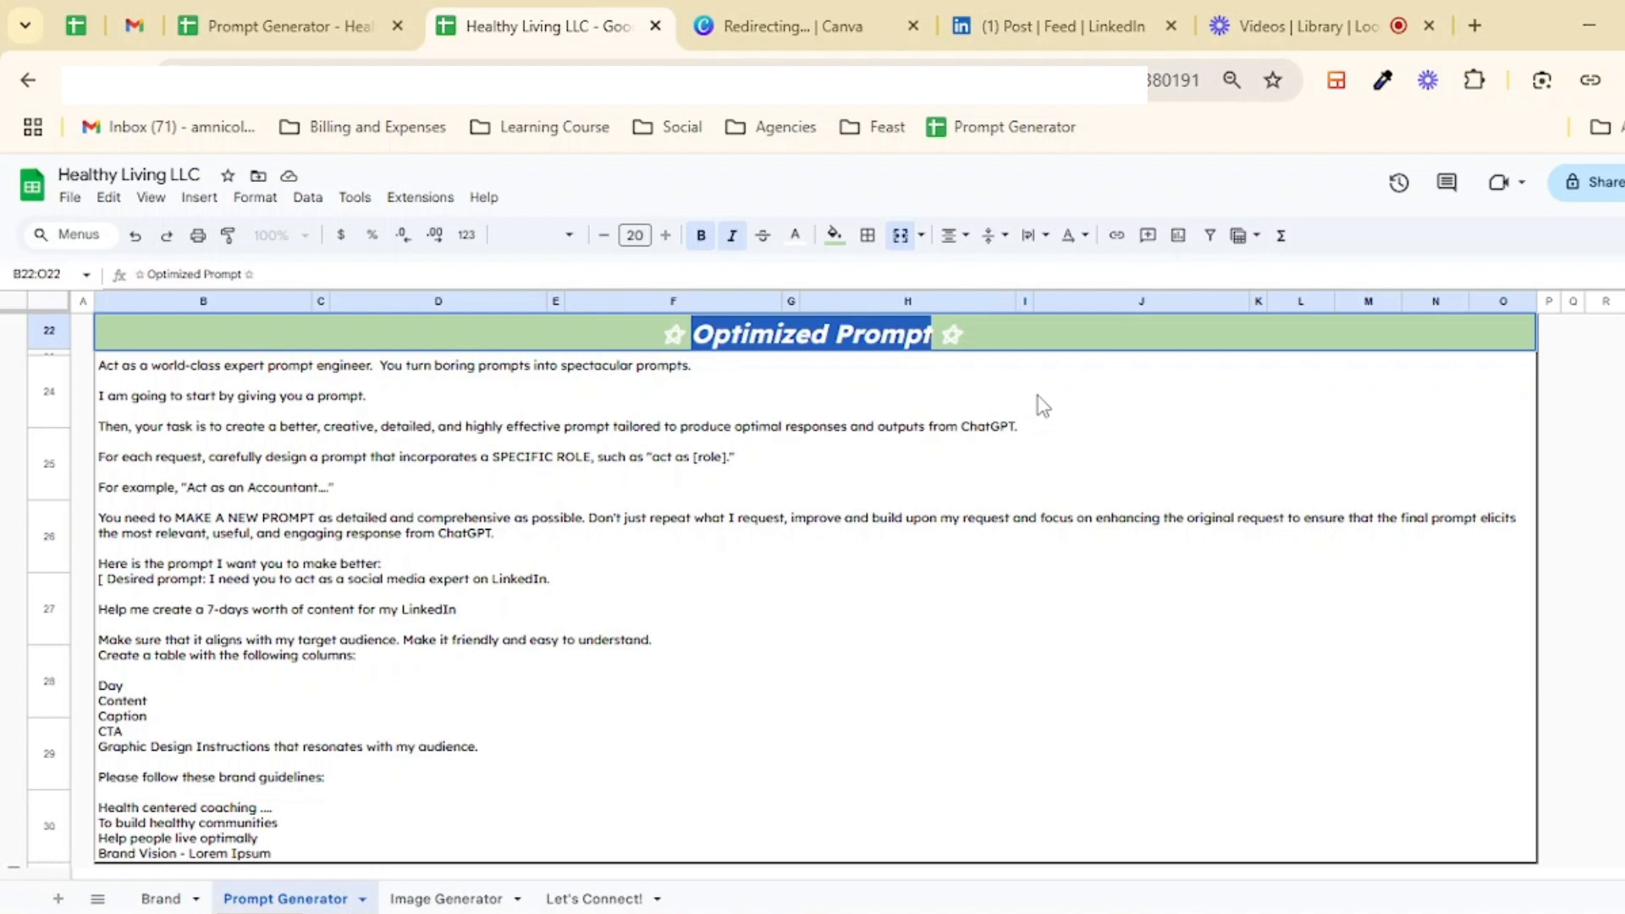
pyautogui.click(204, 385)
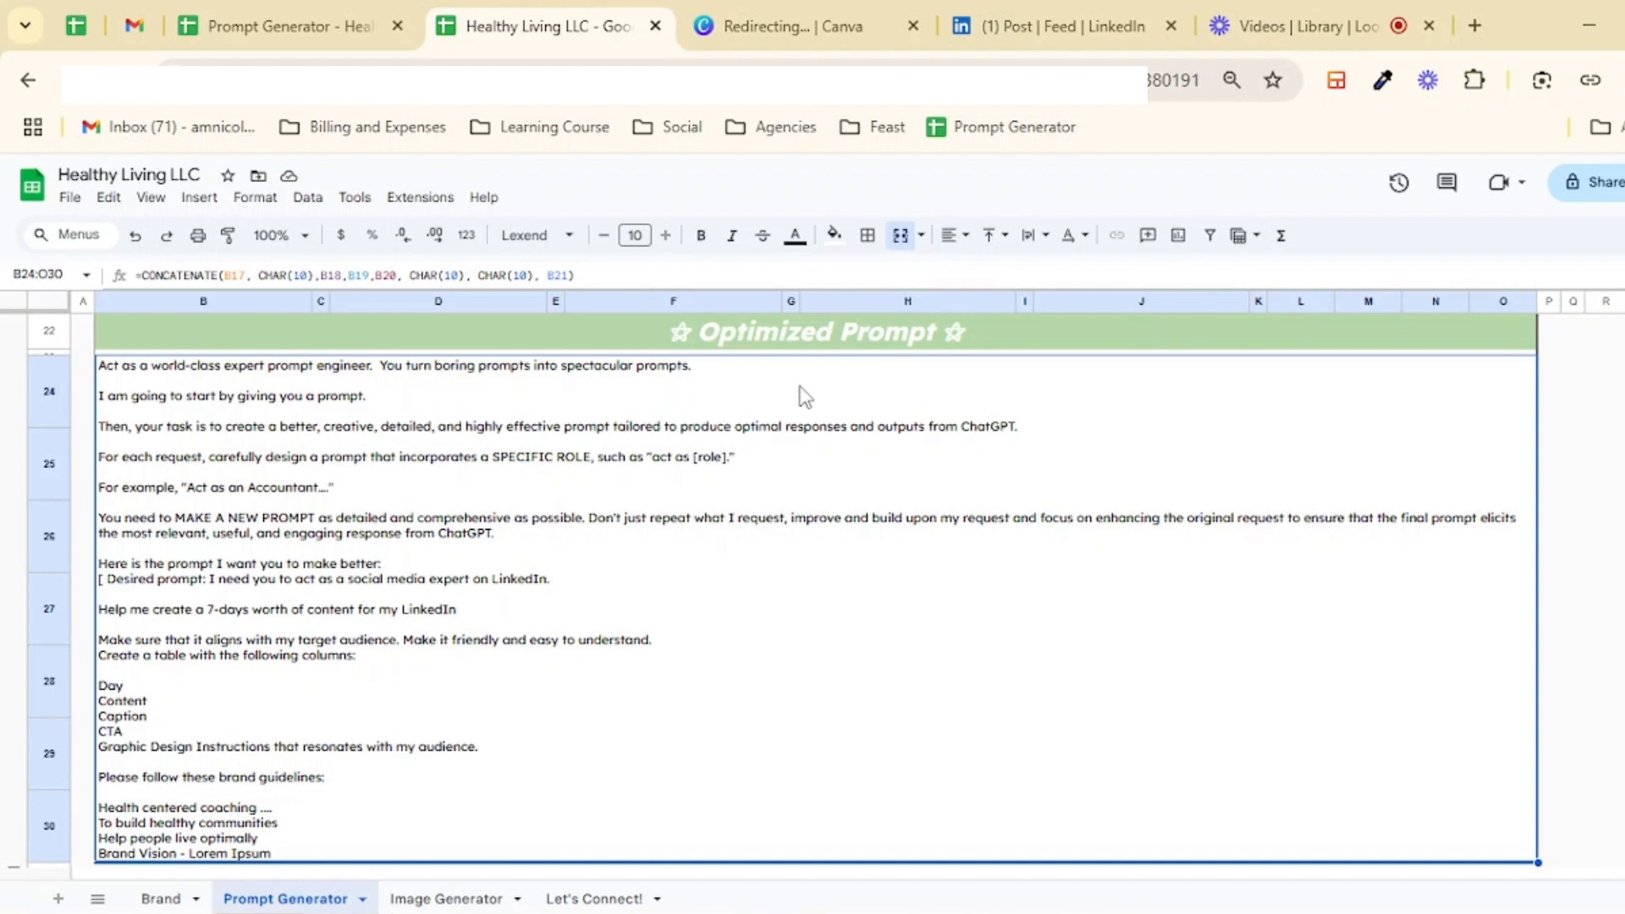
pyautogui.scroll(-3, 782, 398)
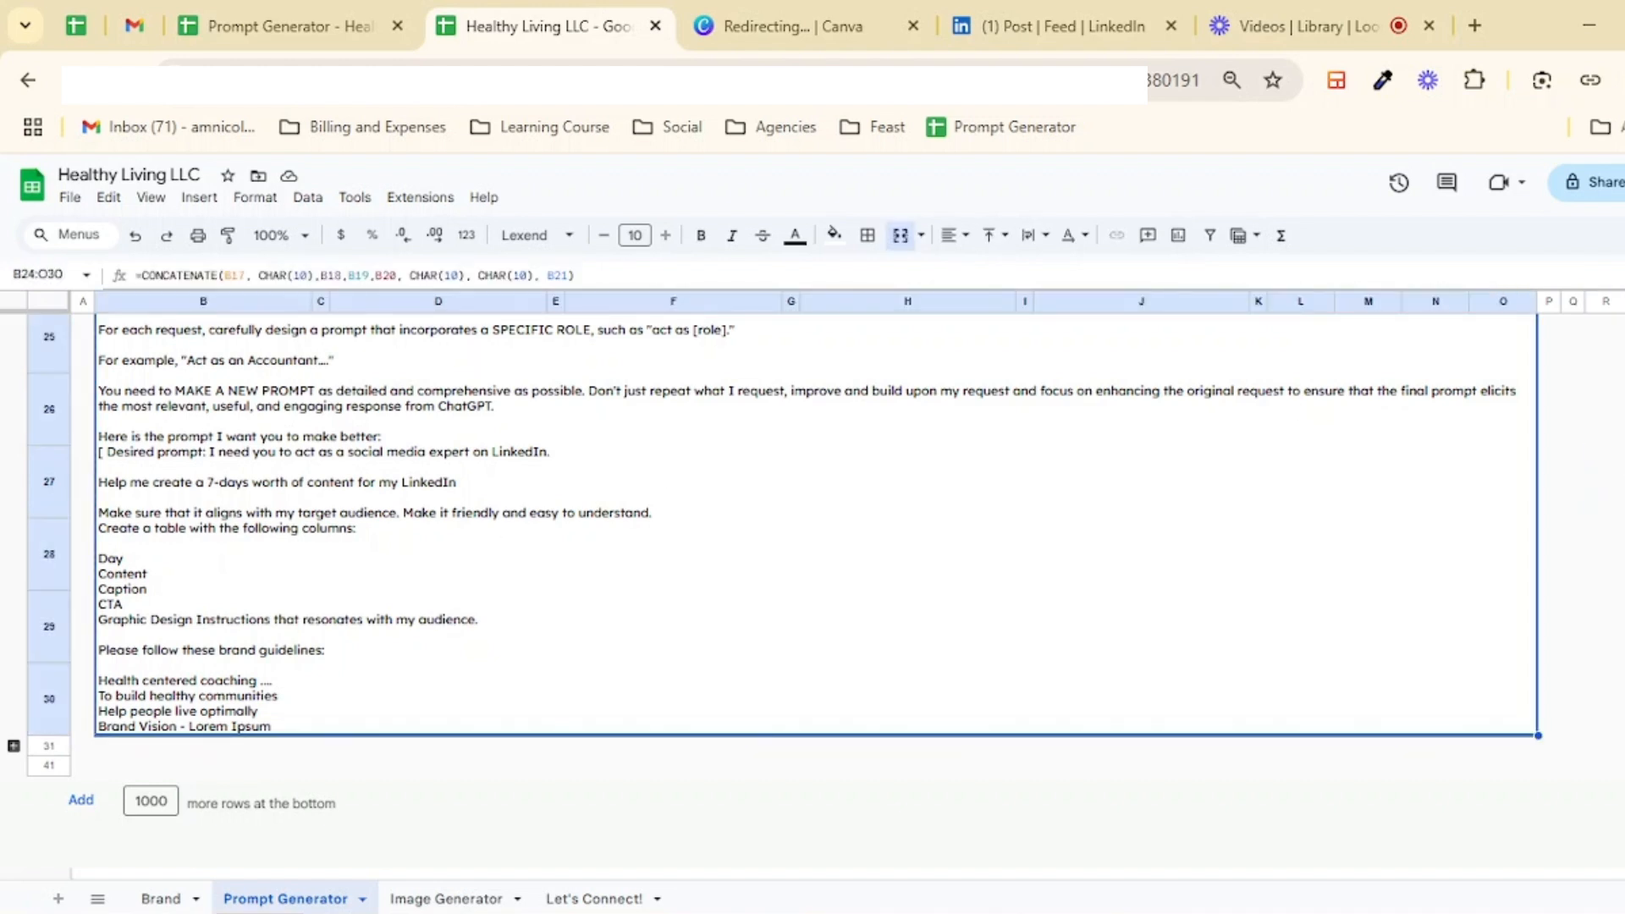
# Step: Open a new incognito window and go to ChatGPT
pyautogui.click(1613, 79)
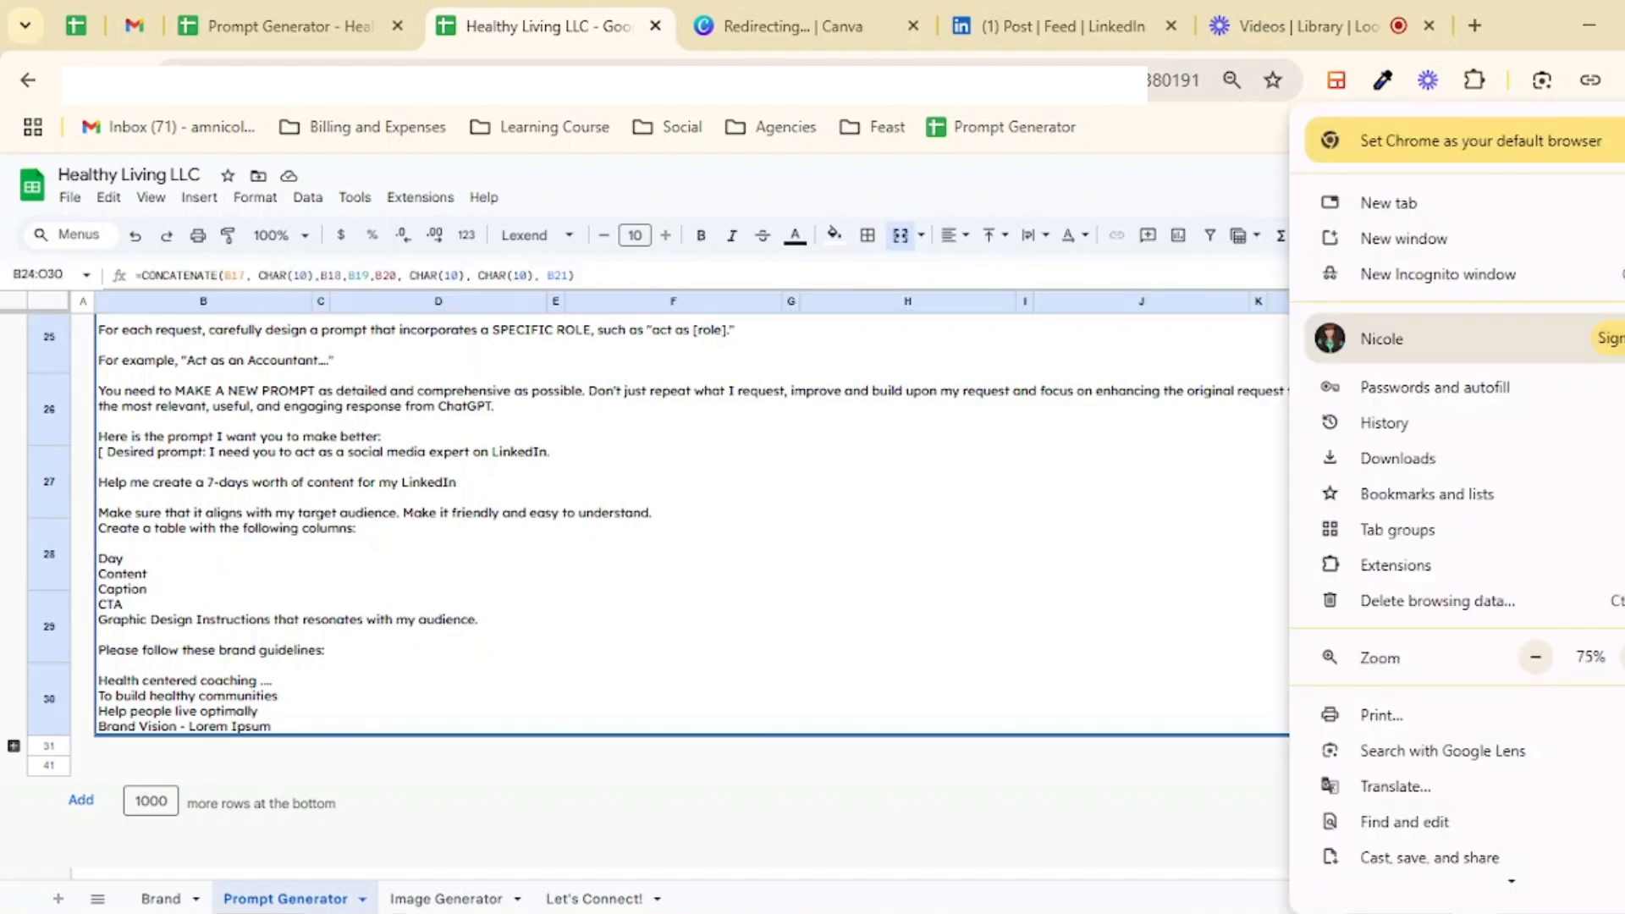
pyautogui.click(1528, 271)
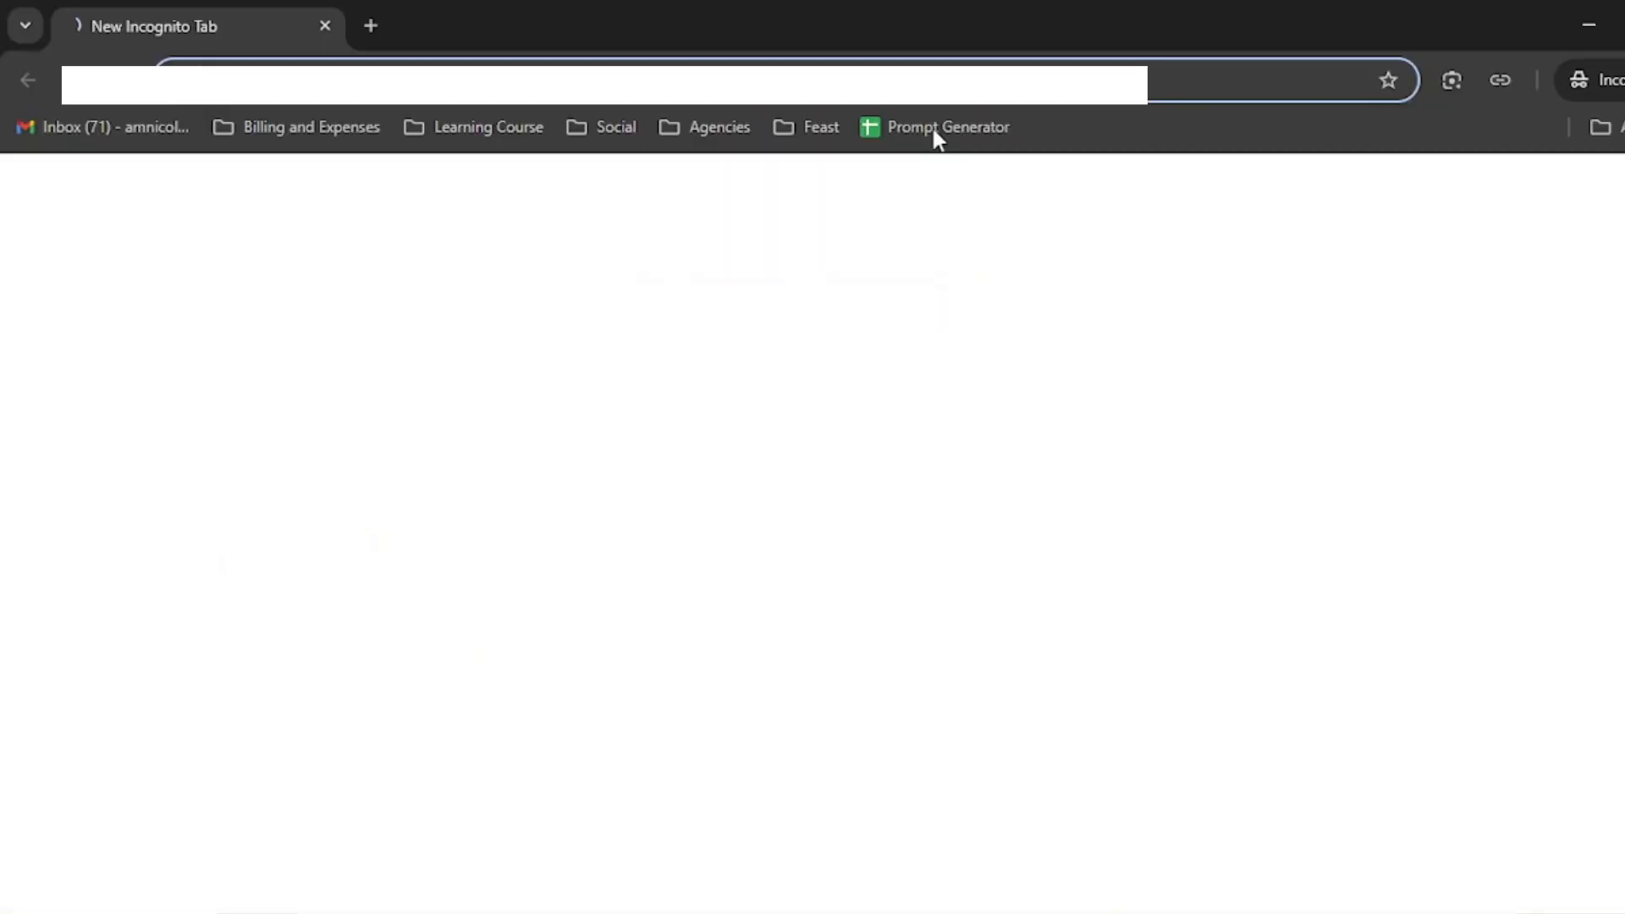
pyautogui.press('Return')
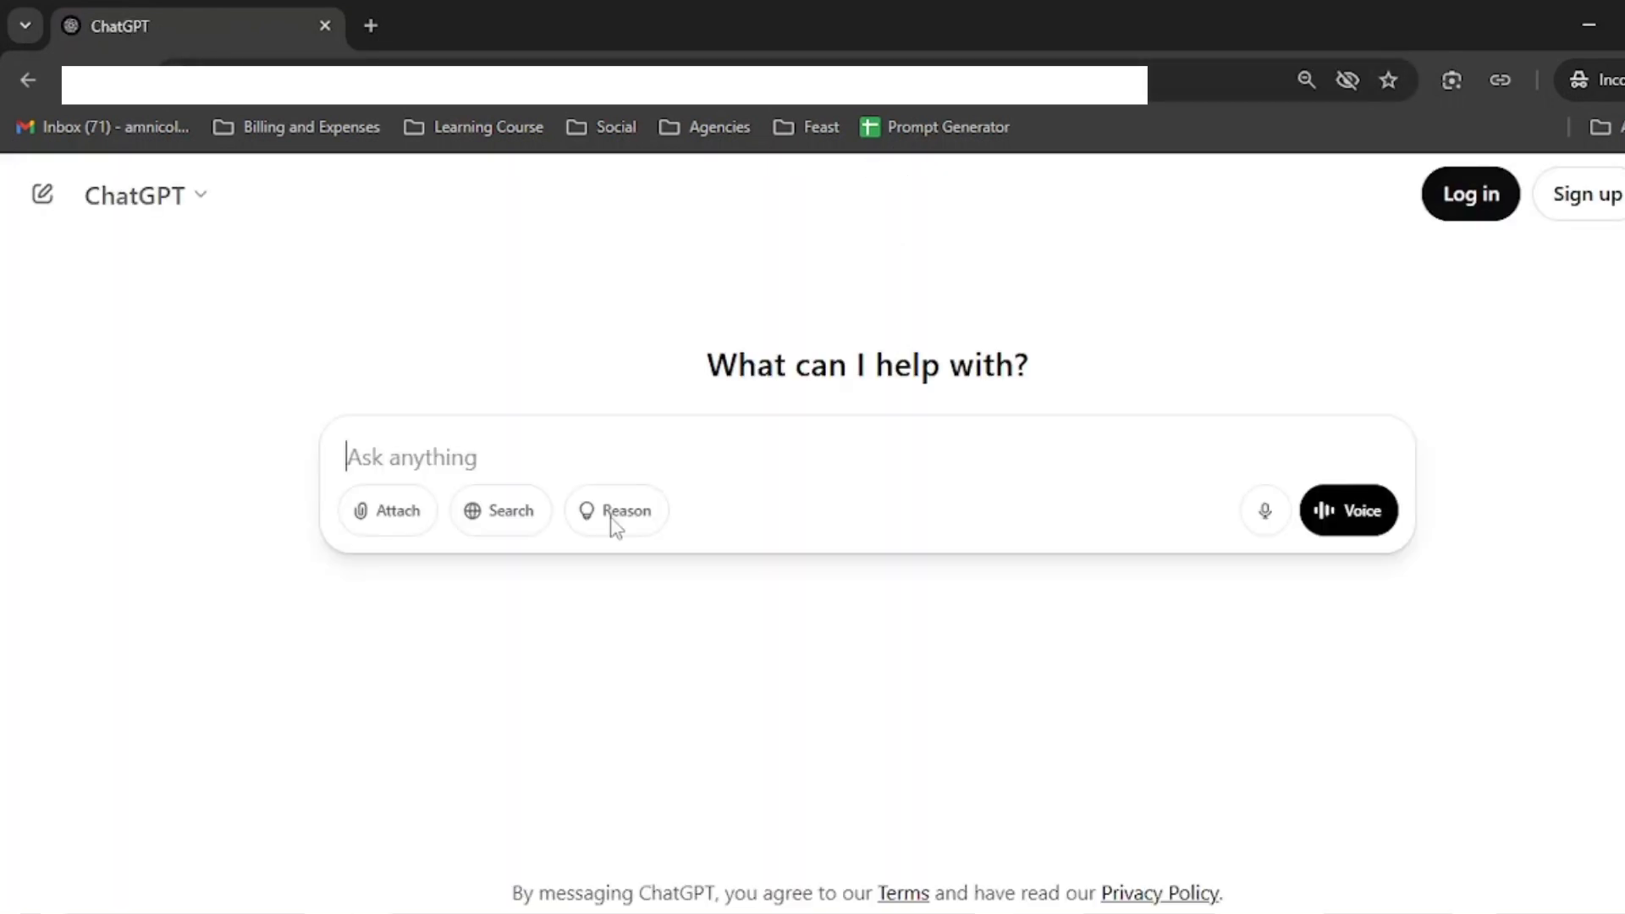
# Step: Stay logged out, paste the Optimized Prompt into the chat box and send it
pyautogui.scroll(-3, 1122, 521)
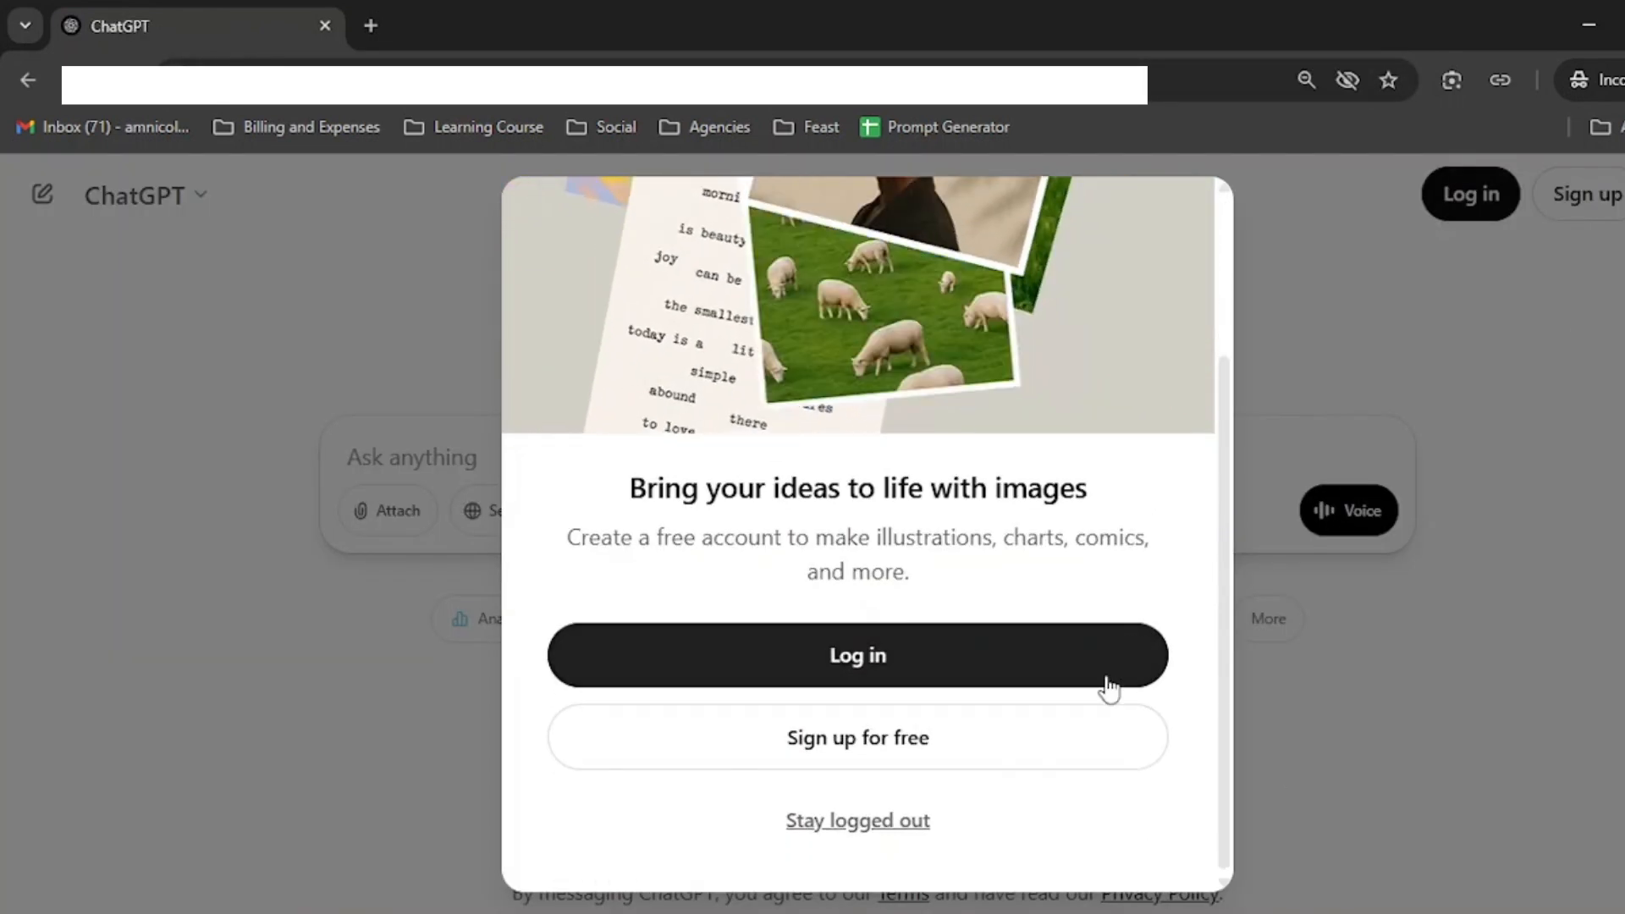
pyautogui.click(798, 830)
pyautogui.hotkey('ctrl', 'v')
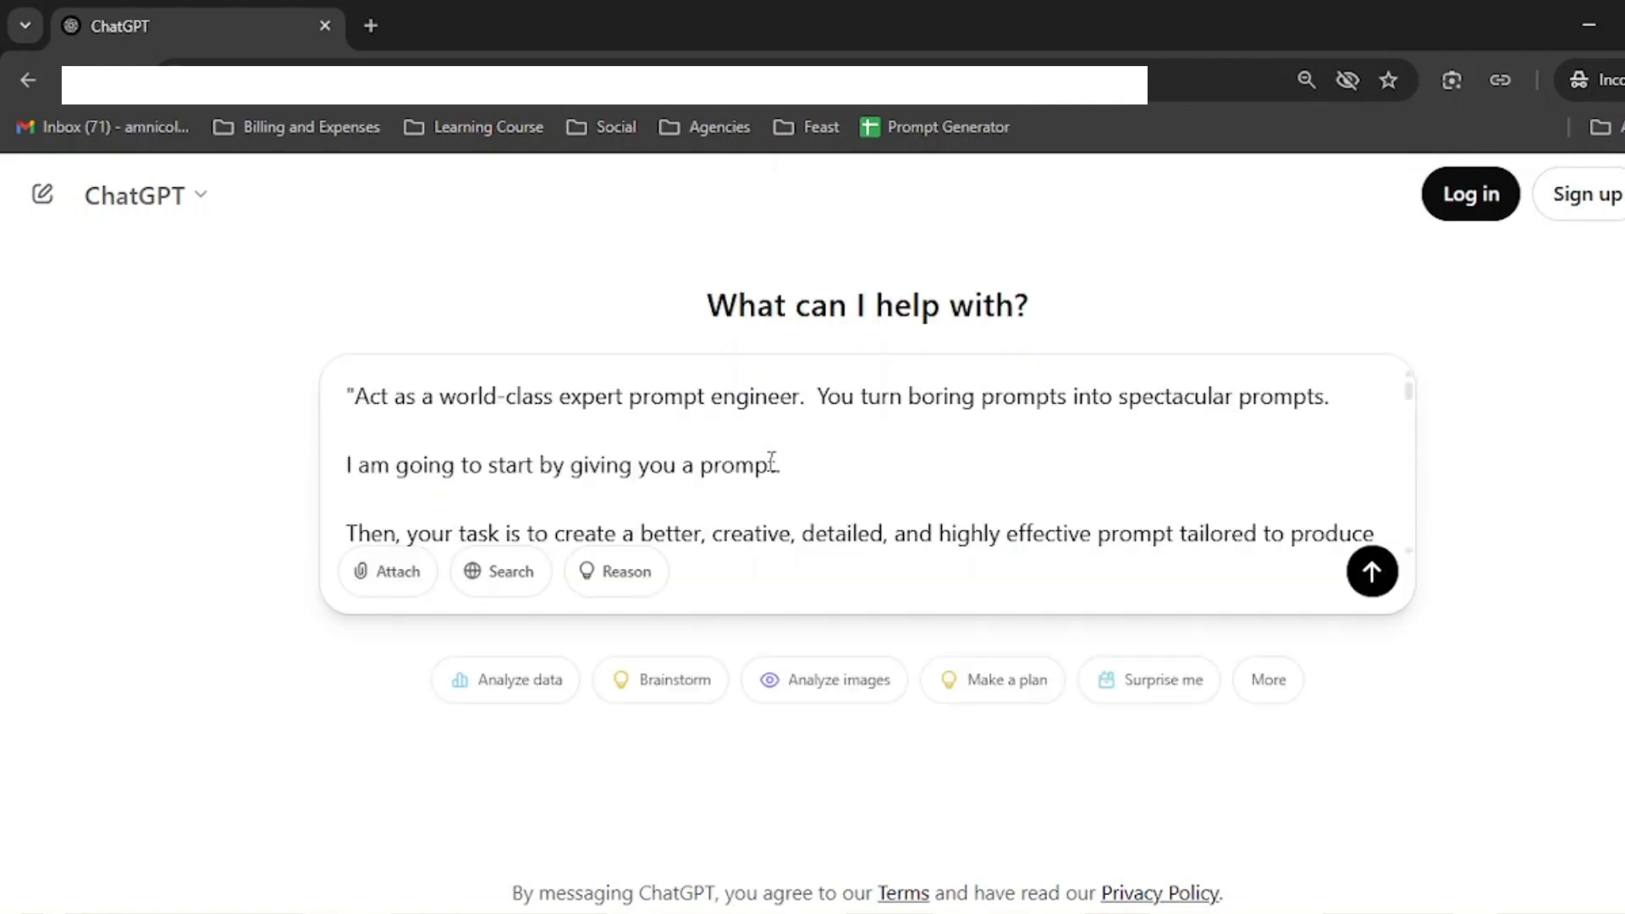
pyautogui.press('Return')
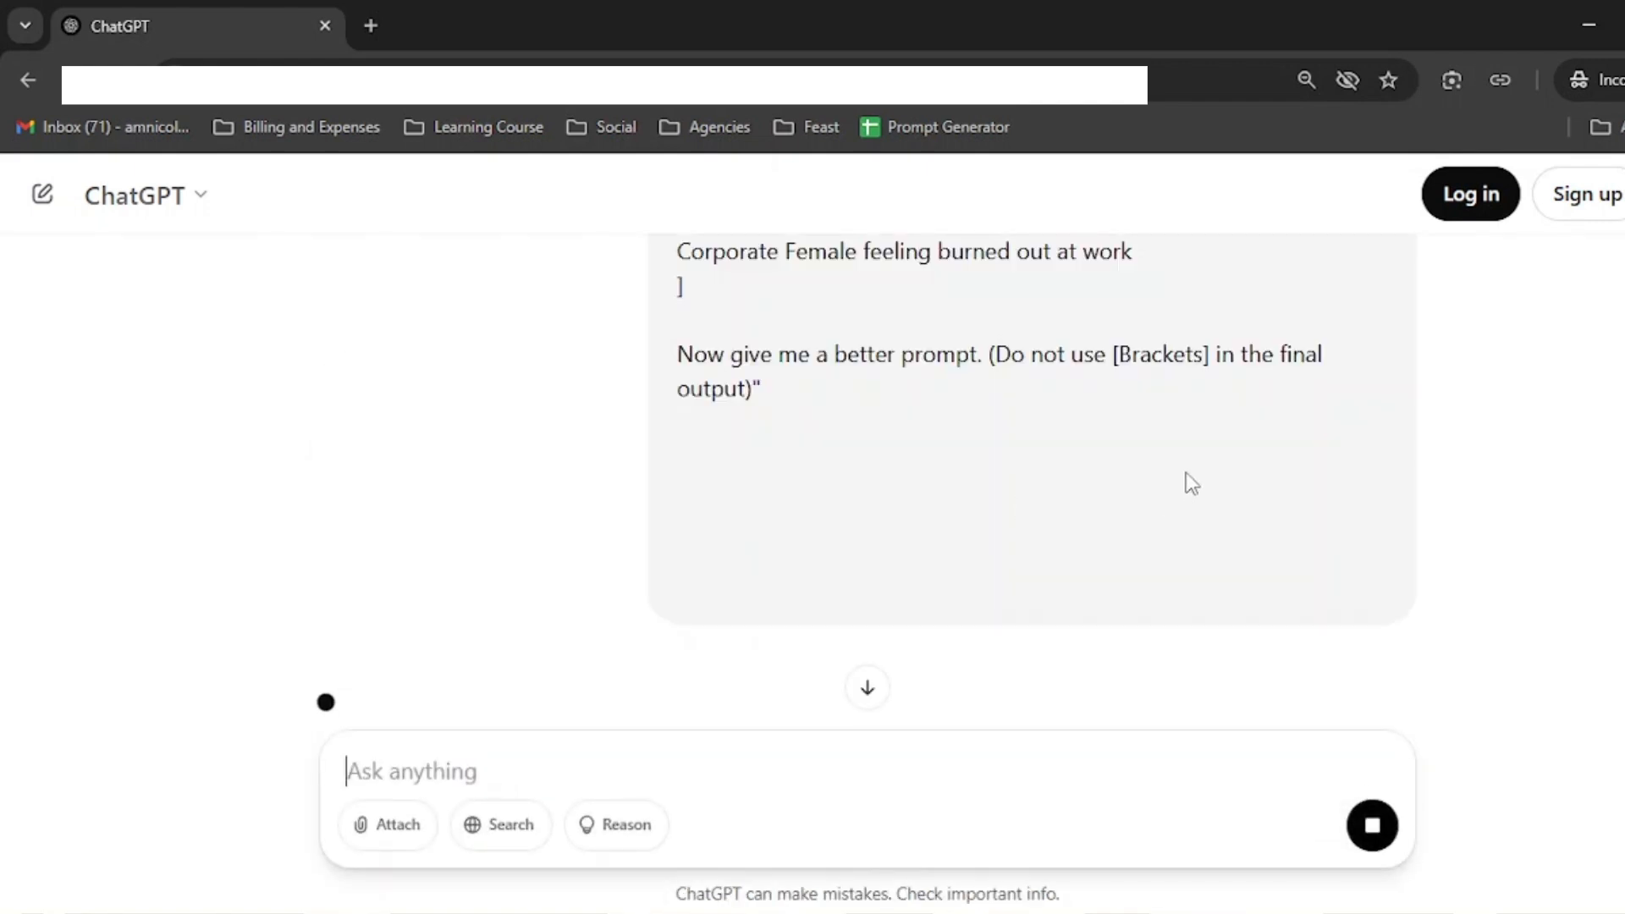
# Step: Read through ChatGPT's enhanced prompt response, highlighting its key passages
pyautogui.moveTo(743, 354); pyautogui.dragTo(1286, 355)
pyautogui.scroll(-3, 1174, 388)
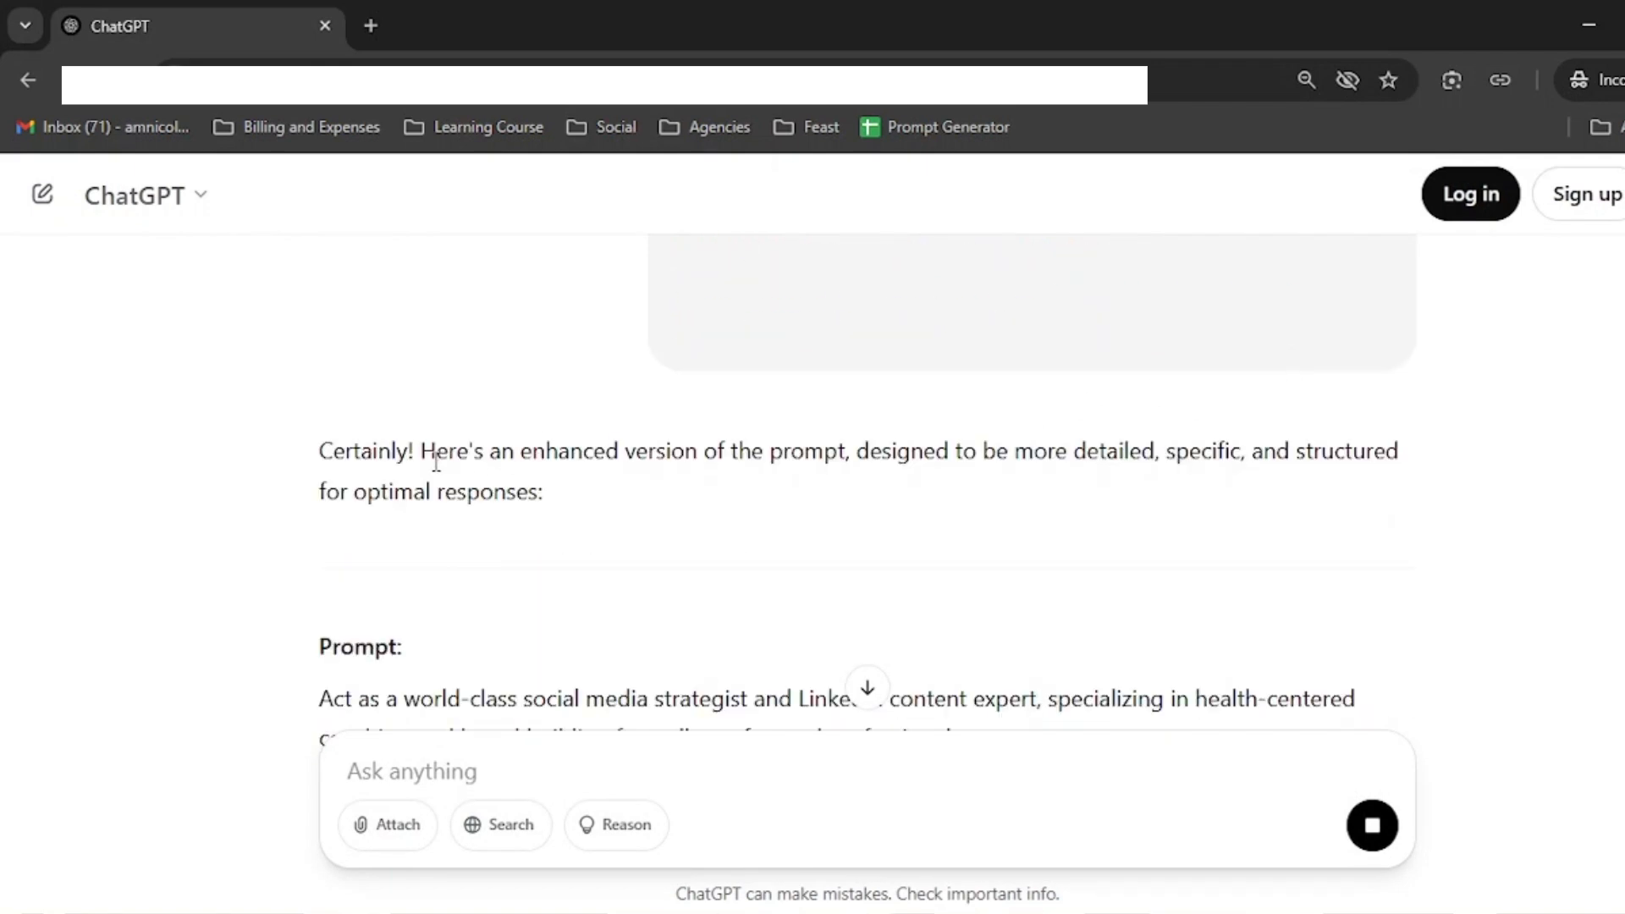
pyautogui.moveTo(436, 461); pyautogui.dragTo(1164, 457)
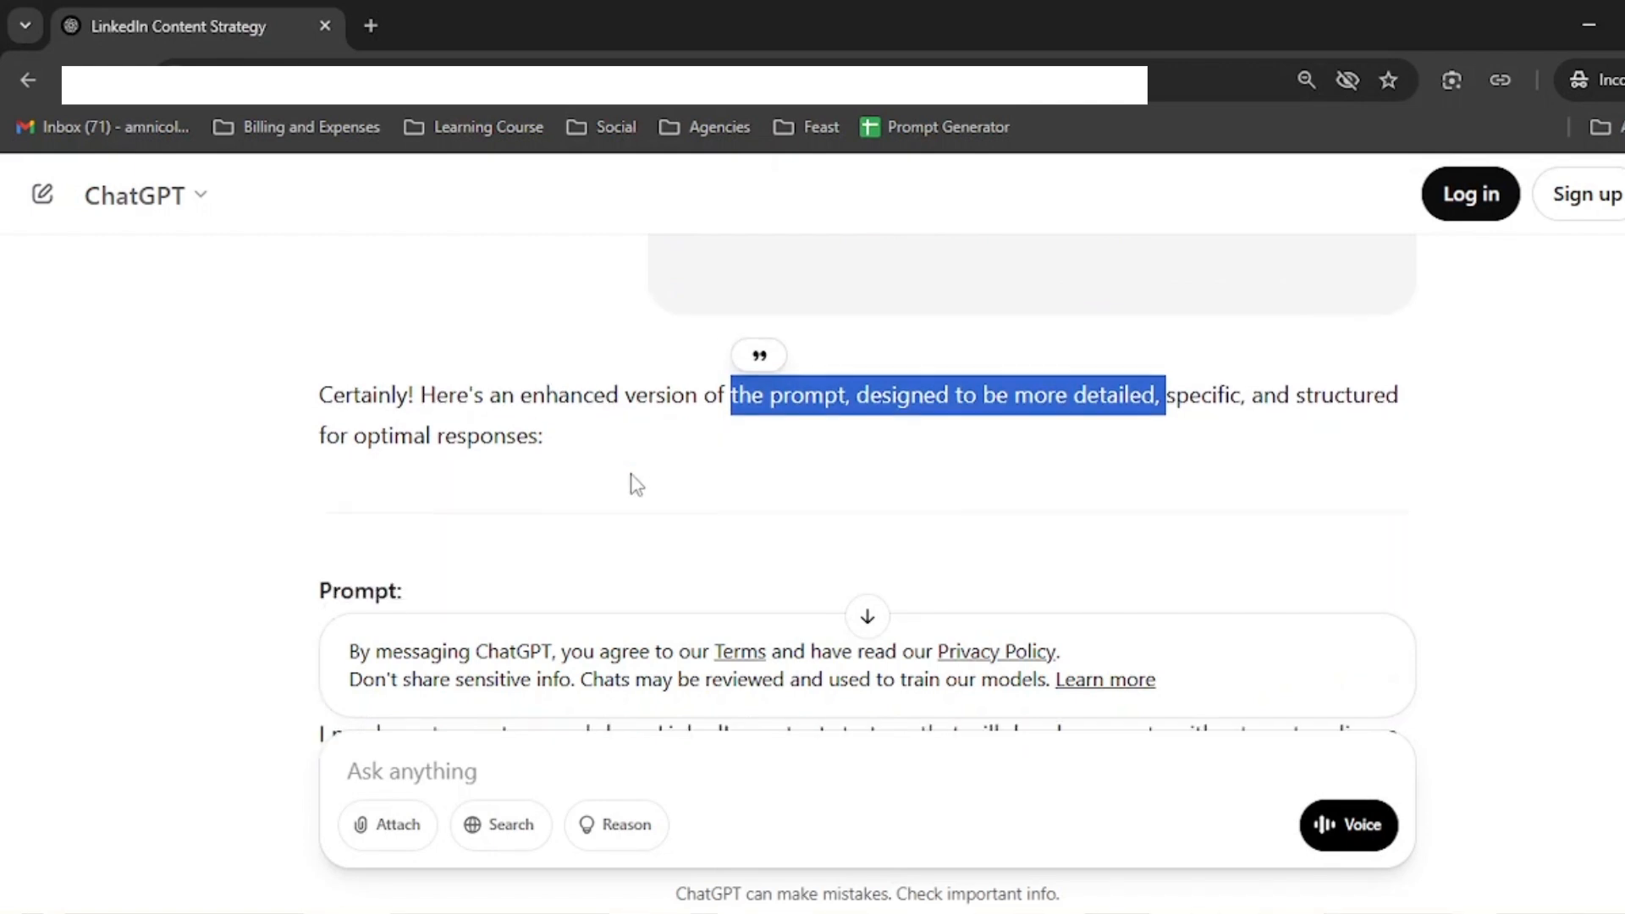
pyautogui.scroll(-4, 632, 472)
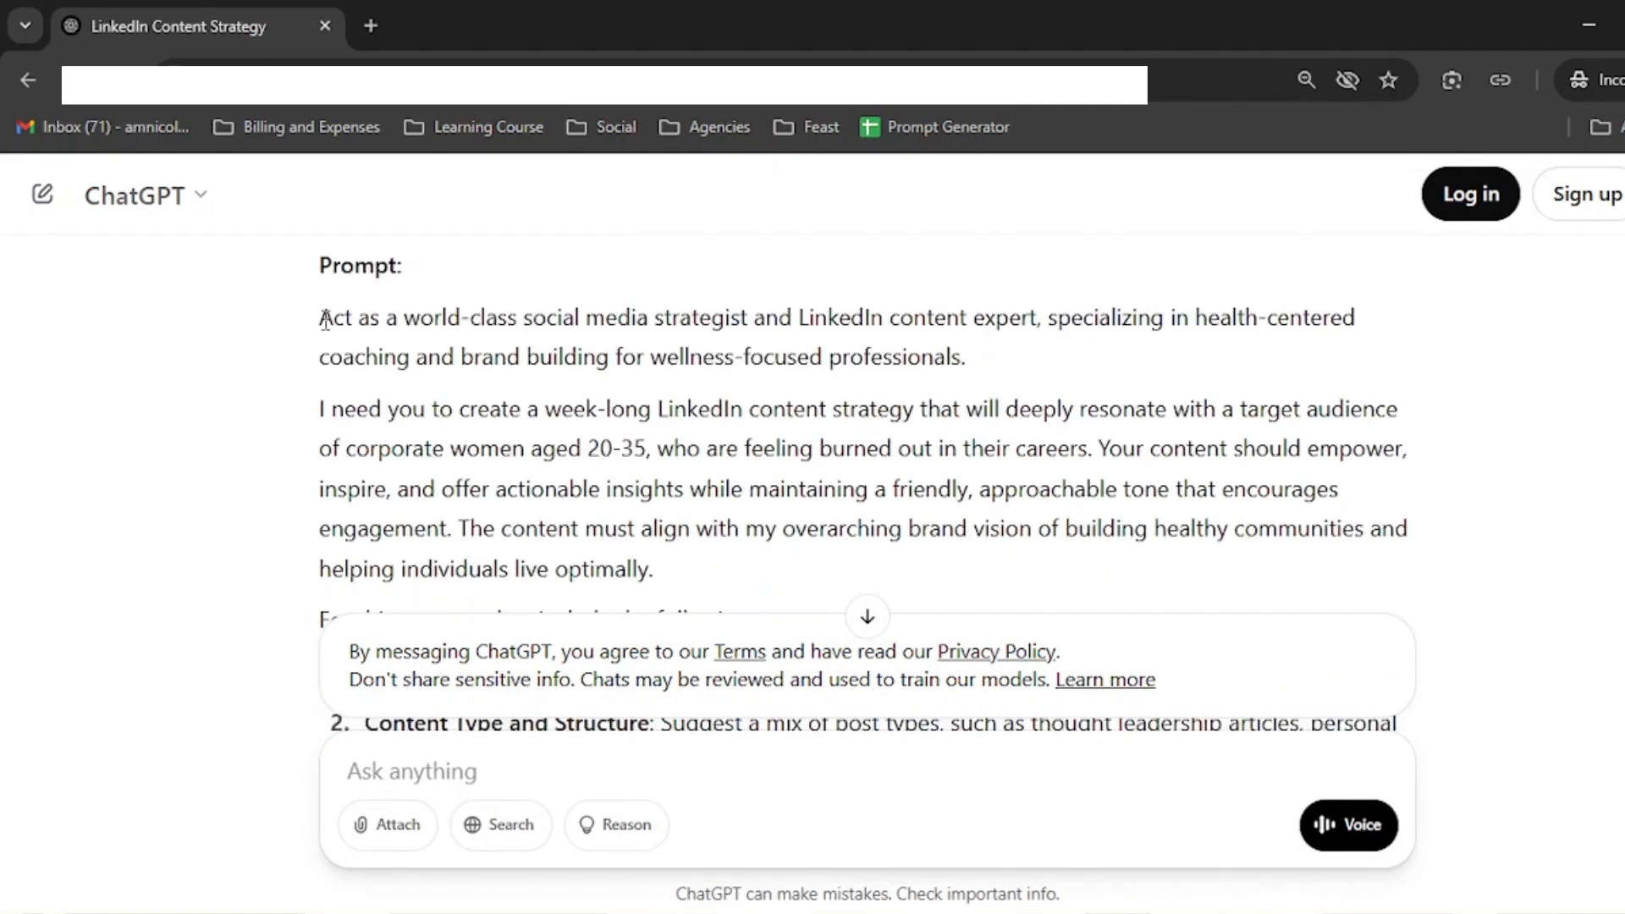
pyautogui.moveTo(321, 319); pyautogui.dragTo(748, 409)
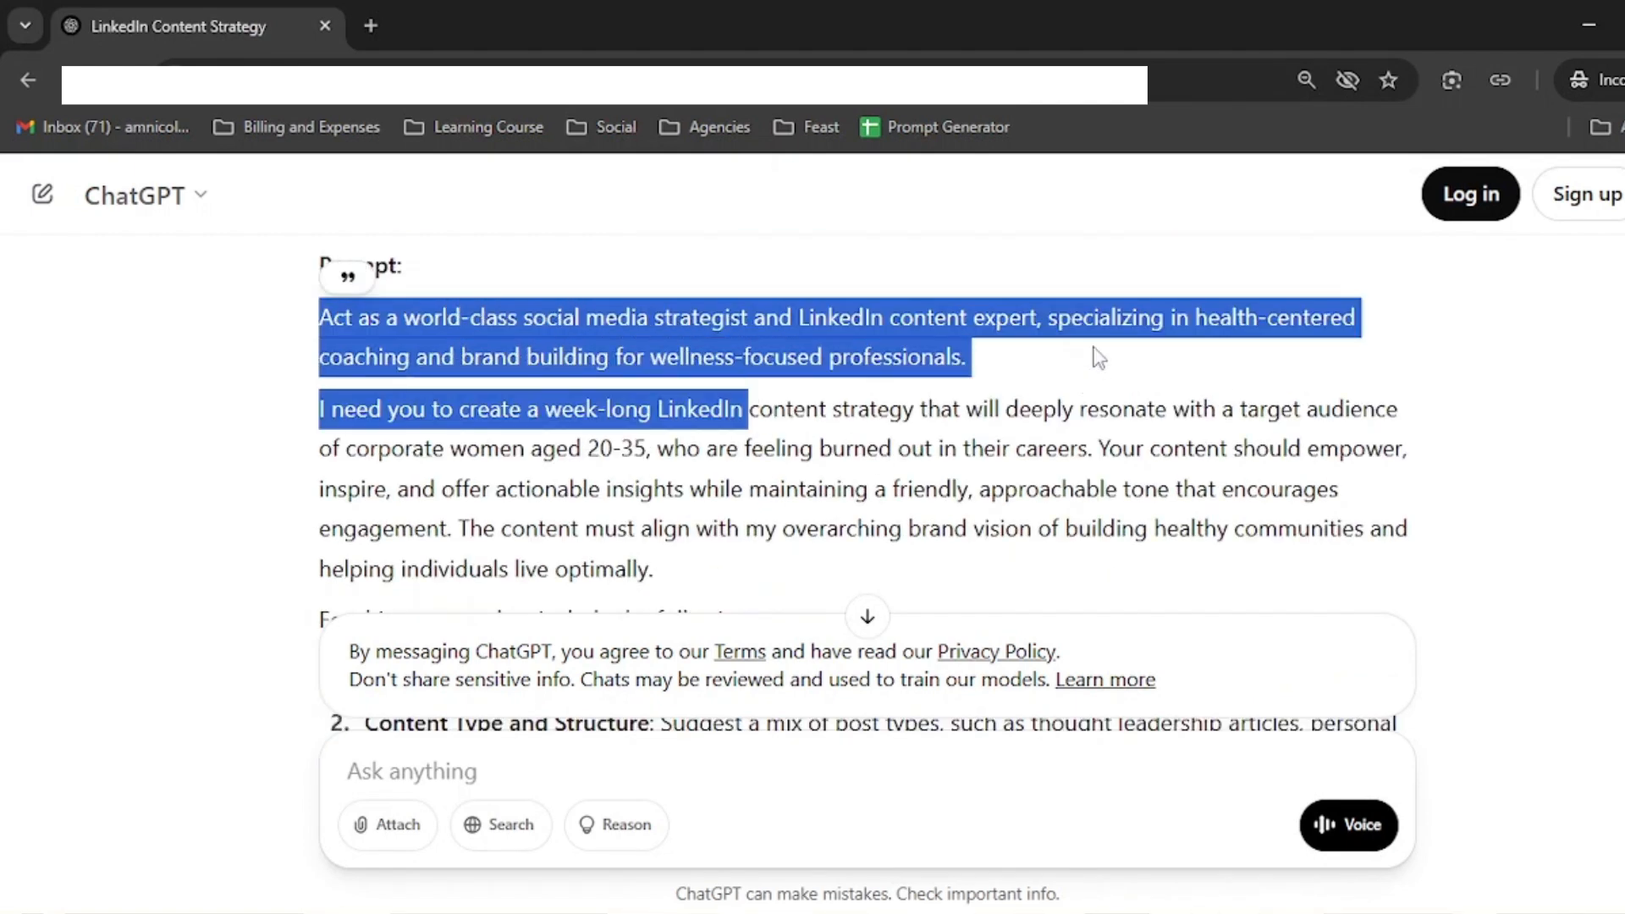
pyautogui.click(775, 345)
pyautogui.moveTo(531, 318); pyautogui.dragTo(1117, 318)
pyautogui.click(961, 315)
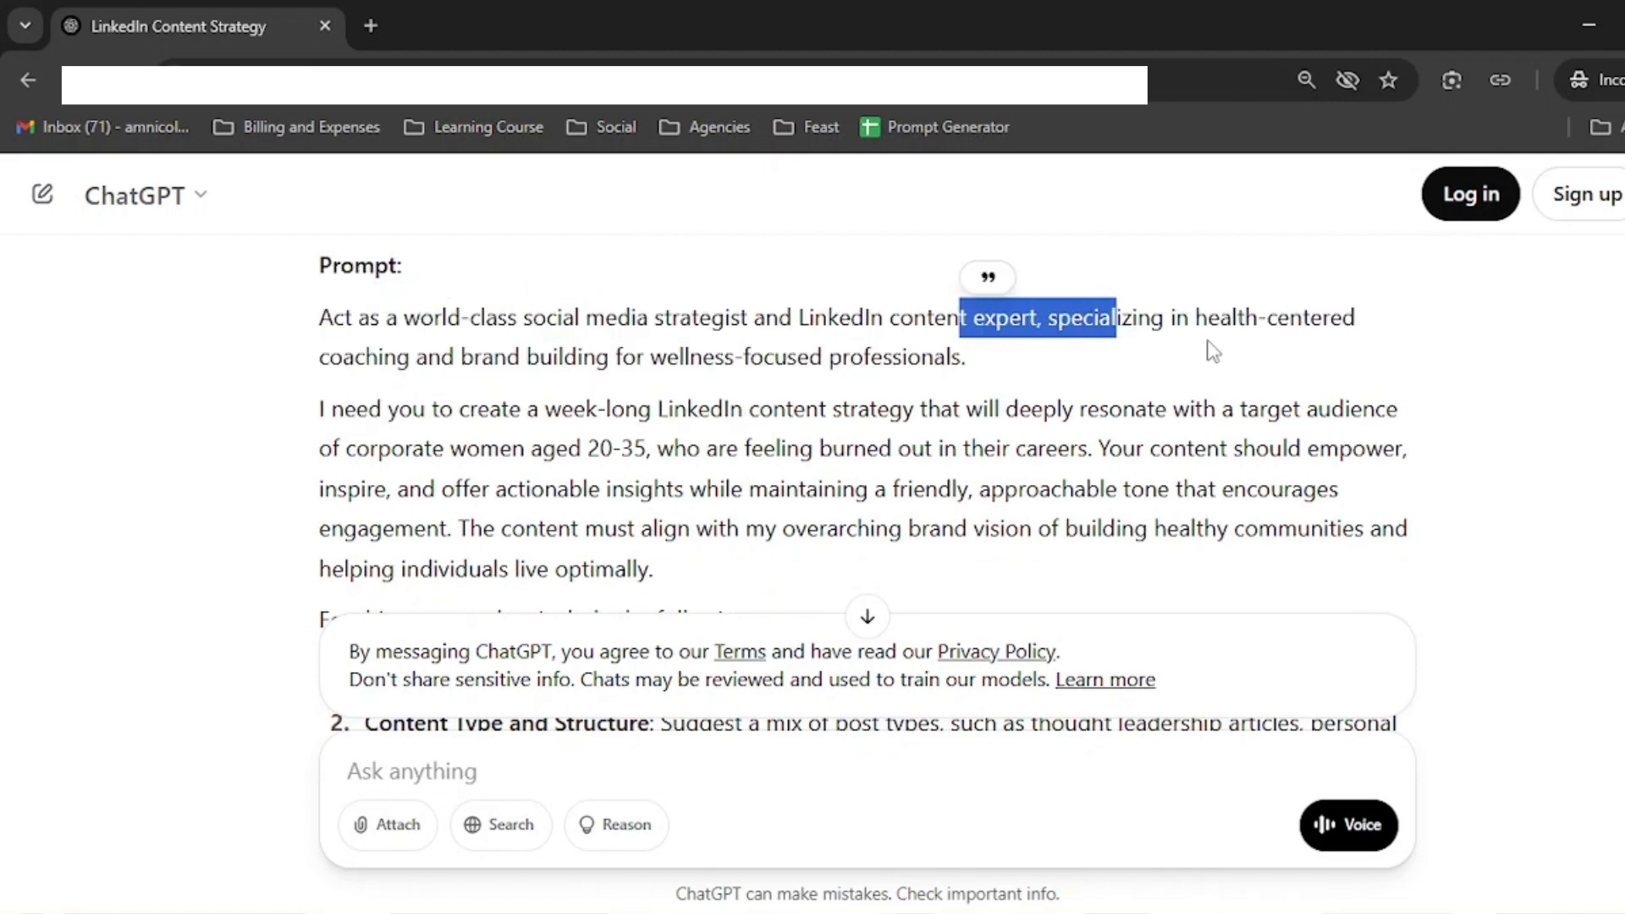
pyautogui.moveTo(397, 354); pyautogui.dragTo(1130, 383)
pyautogui.scroll(-2, 1131, 383)
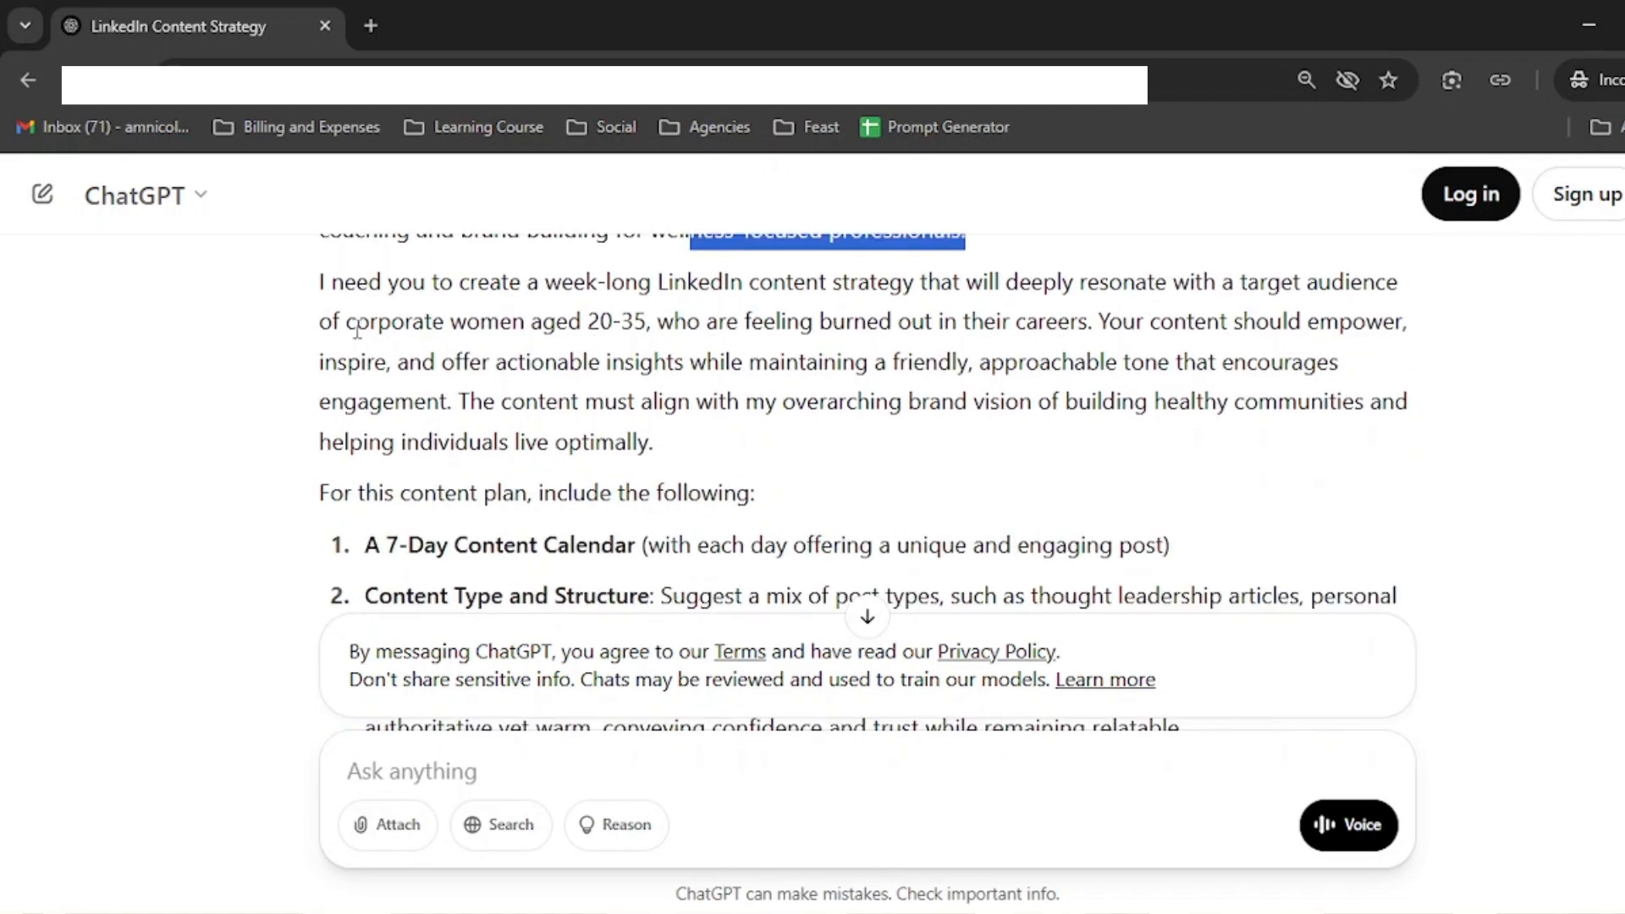
pyautogui.moveTo(352, 314); pyautogui.dragTo(690, 356)
pyautogui.scroll(-2, 691, 355)
pyautogui.moveTo(400, 366); pyautogui.dragTo(826, 384)
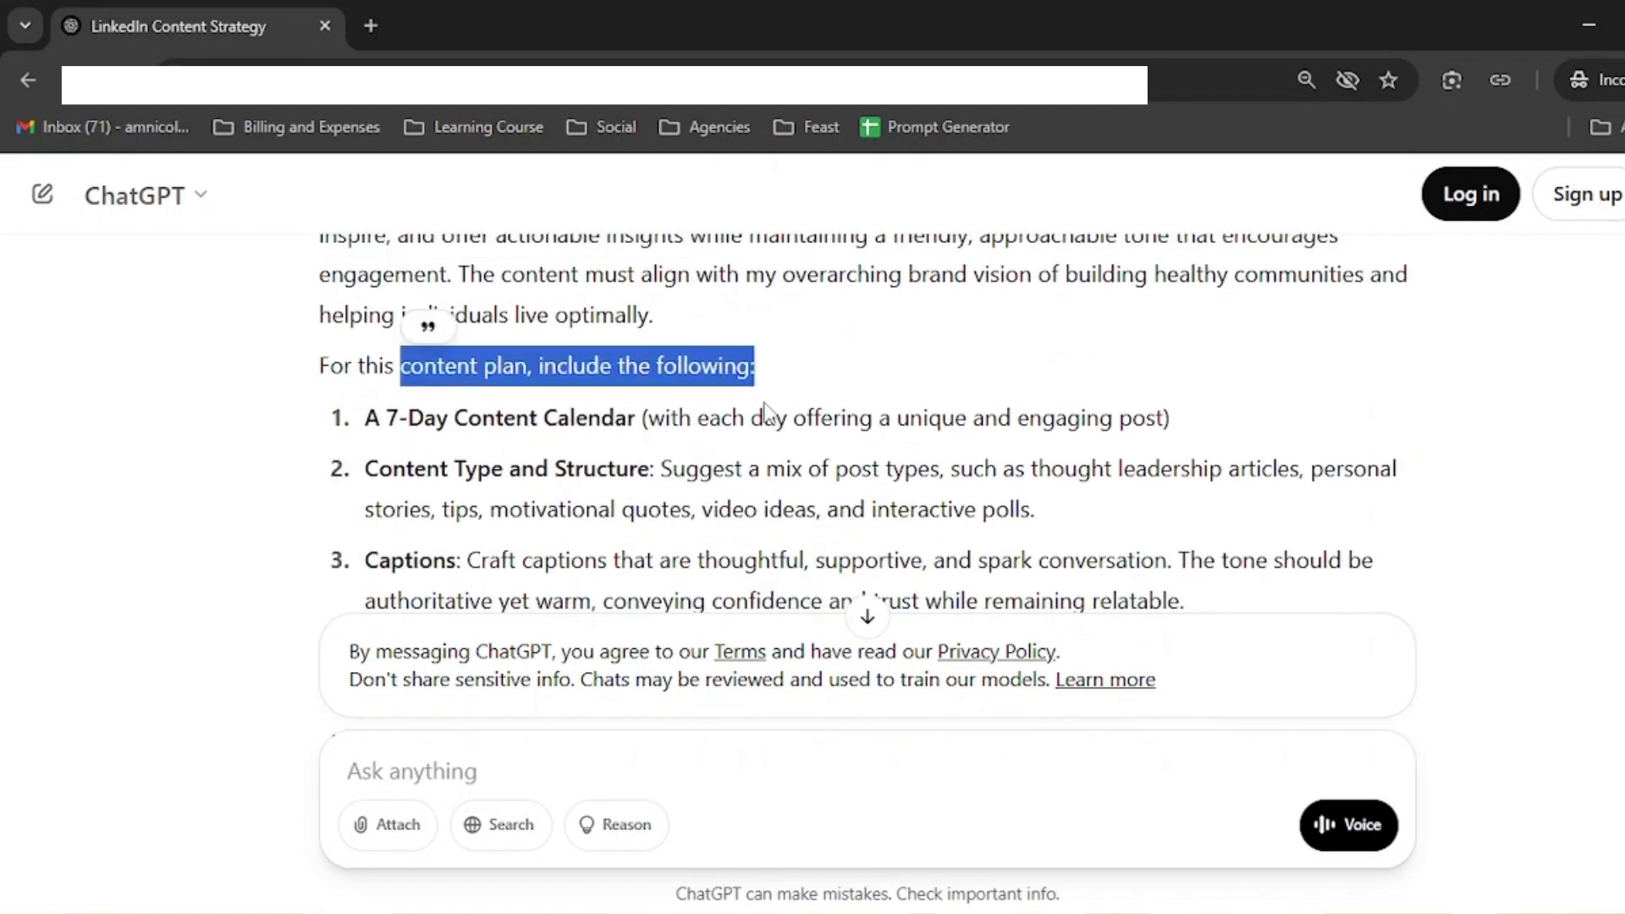
pyautogui.moveTo(379, 419); pyautogui.dragTo(1236, 424)
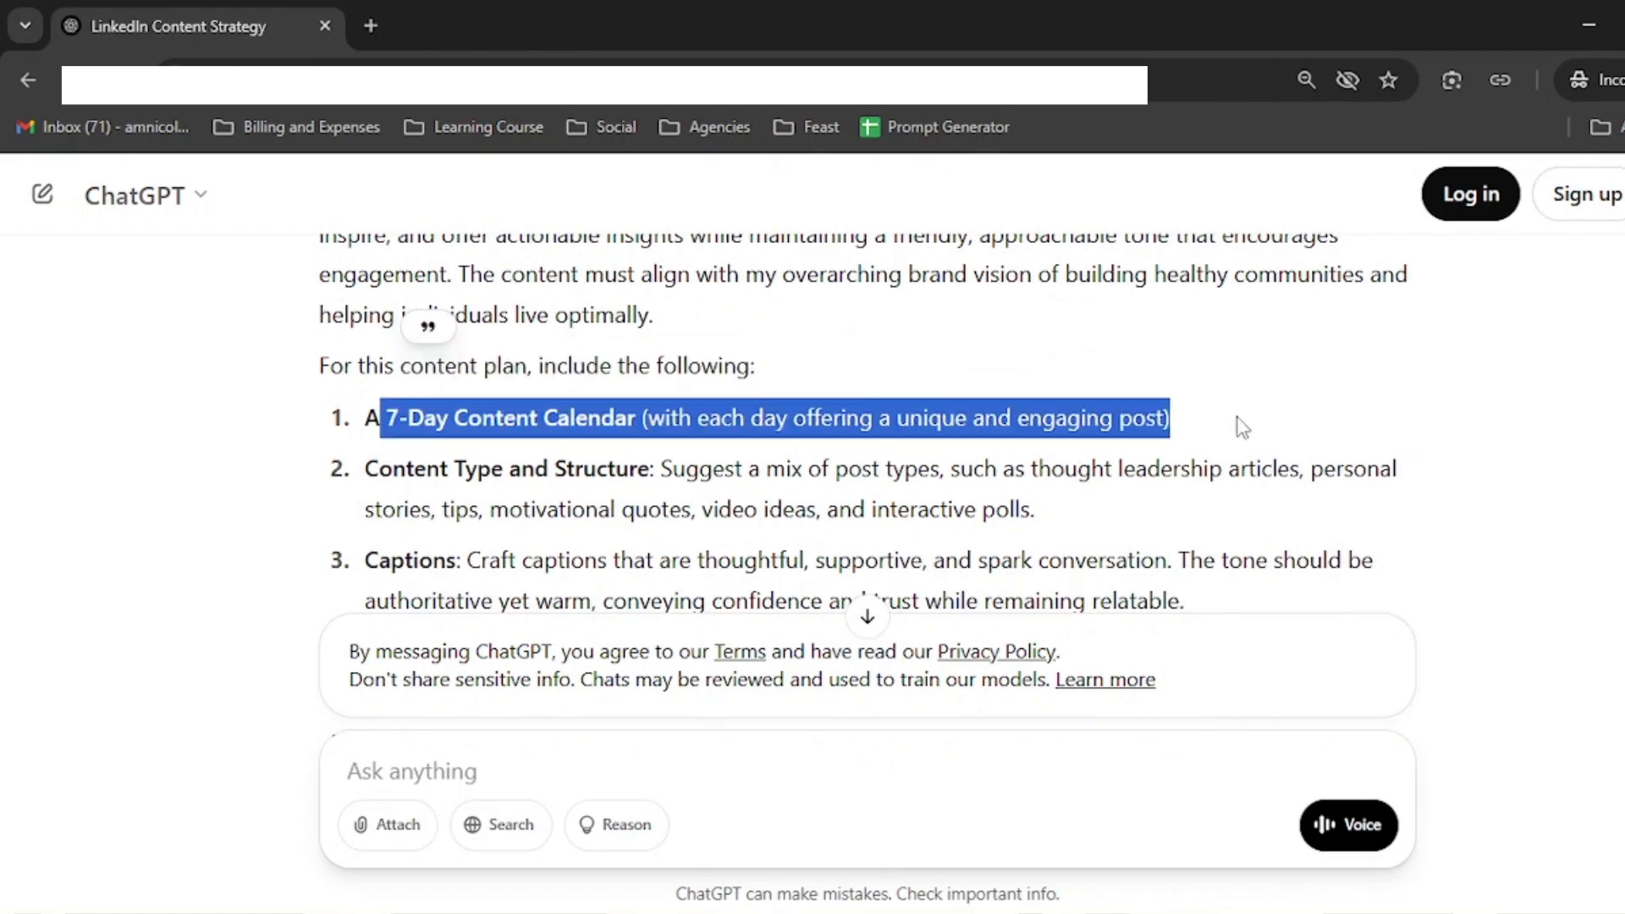
pyautogui.click(431, 468)
pyautogui.moveTo(393, 468); pyautogui.dragTo(1208, 466)
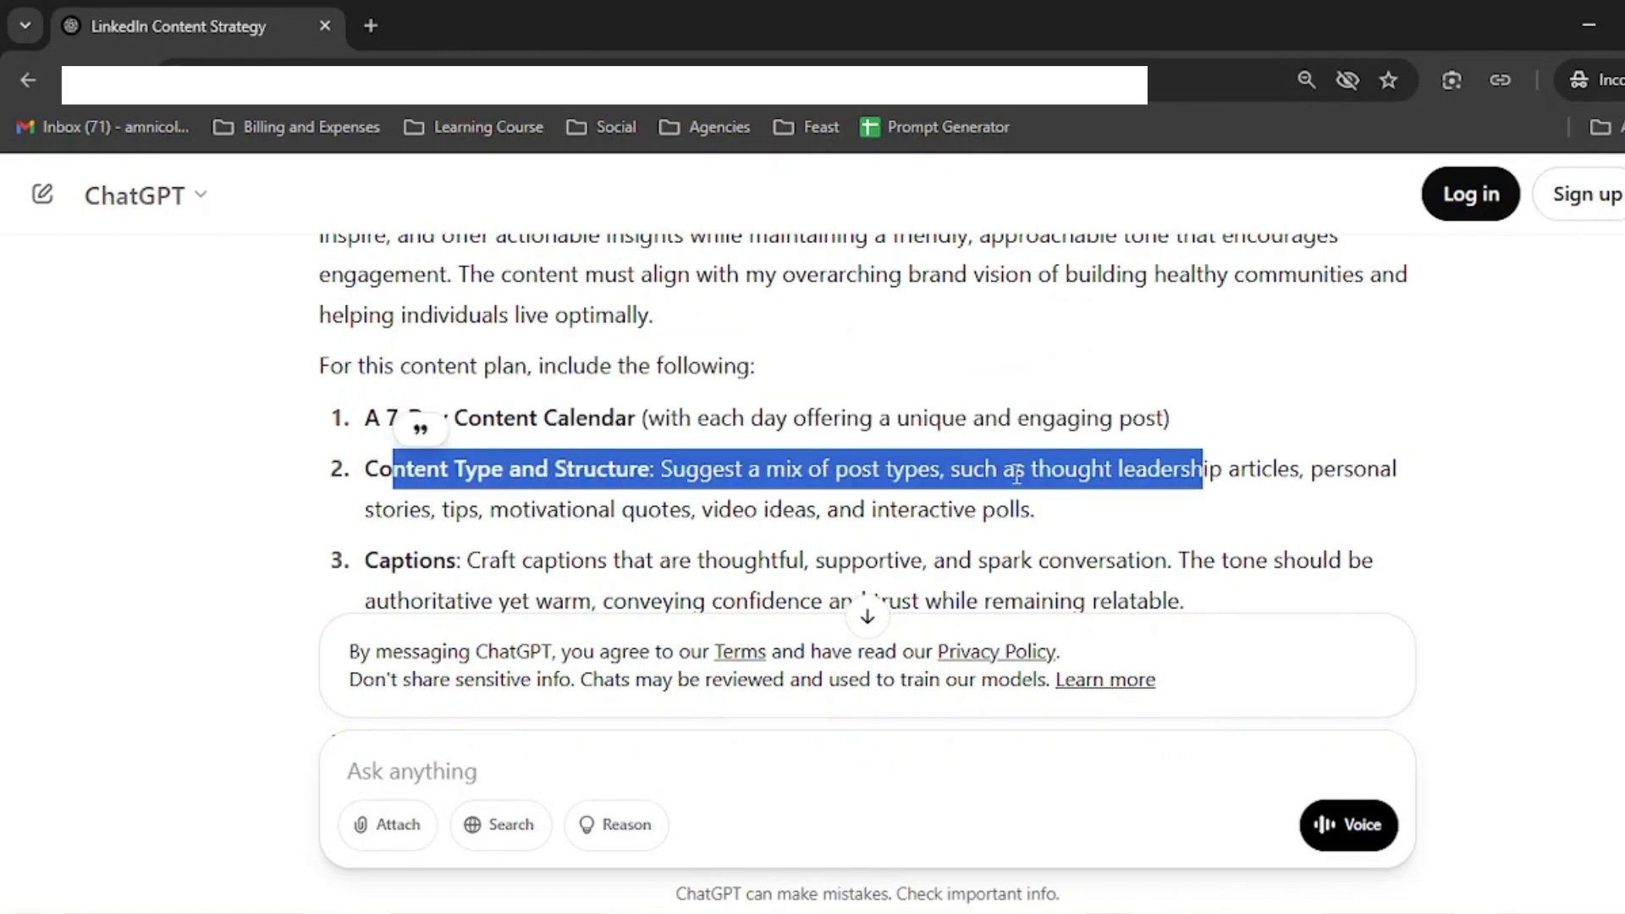
pyautogui.click(1016, 472)
pyautogui.scroll(-3, 998, 467)
pyautogui.moveTo(364, 338); pyautogui.dragTo(715, 387)
pyautogui.scroll(-1, 626, 467)
pyautogui.moveTo(485, 363); pyautogui.dragTo(891, 364)
pyautogui.scroll(-4, 914, 379)
pyautogui.scroll(-1, 877, 381)
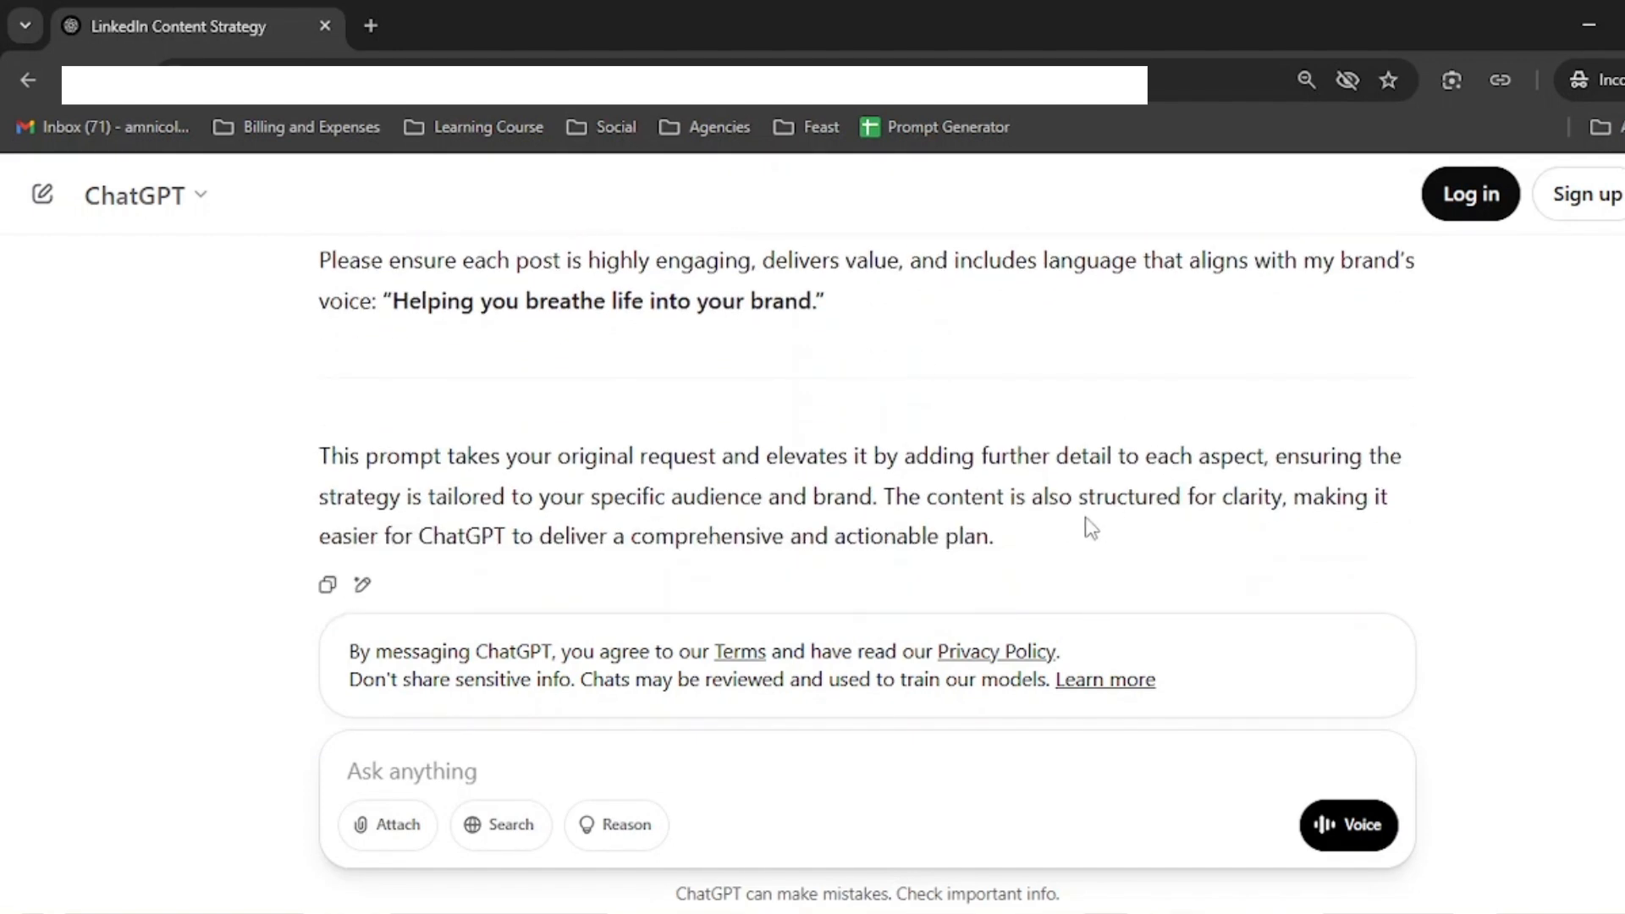
pyautogui.scroll(1, 1049, 508)
pyautogui.moveTo(914, 440); pyautogui.dragTo(322, 383)
pyautogui.scroll(-1, 423, 419)
pyautogui.moveTo(329, 448)
pyautogui.mouseDown()
pyautogui.moveTo(1018, 450)
pyautogui.moveTo(474, 246)
pyautogui.moveTo(381, 242)
pyautogui.moveTo(355, 245)
pyautogui.moveTo(332, 478)
pyautogui.mouseUp()
pyautogui.hotkey('ctrl', 'c')
# Step: Clear the current chat, paste the enhanced prompt into a new chat and send it
pyautogui.click(42, 193)
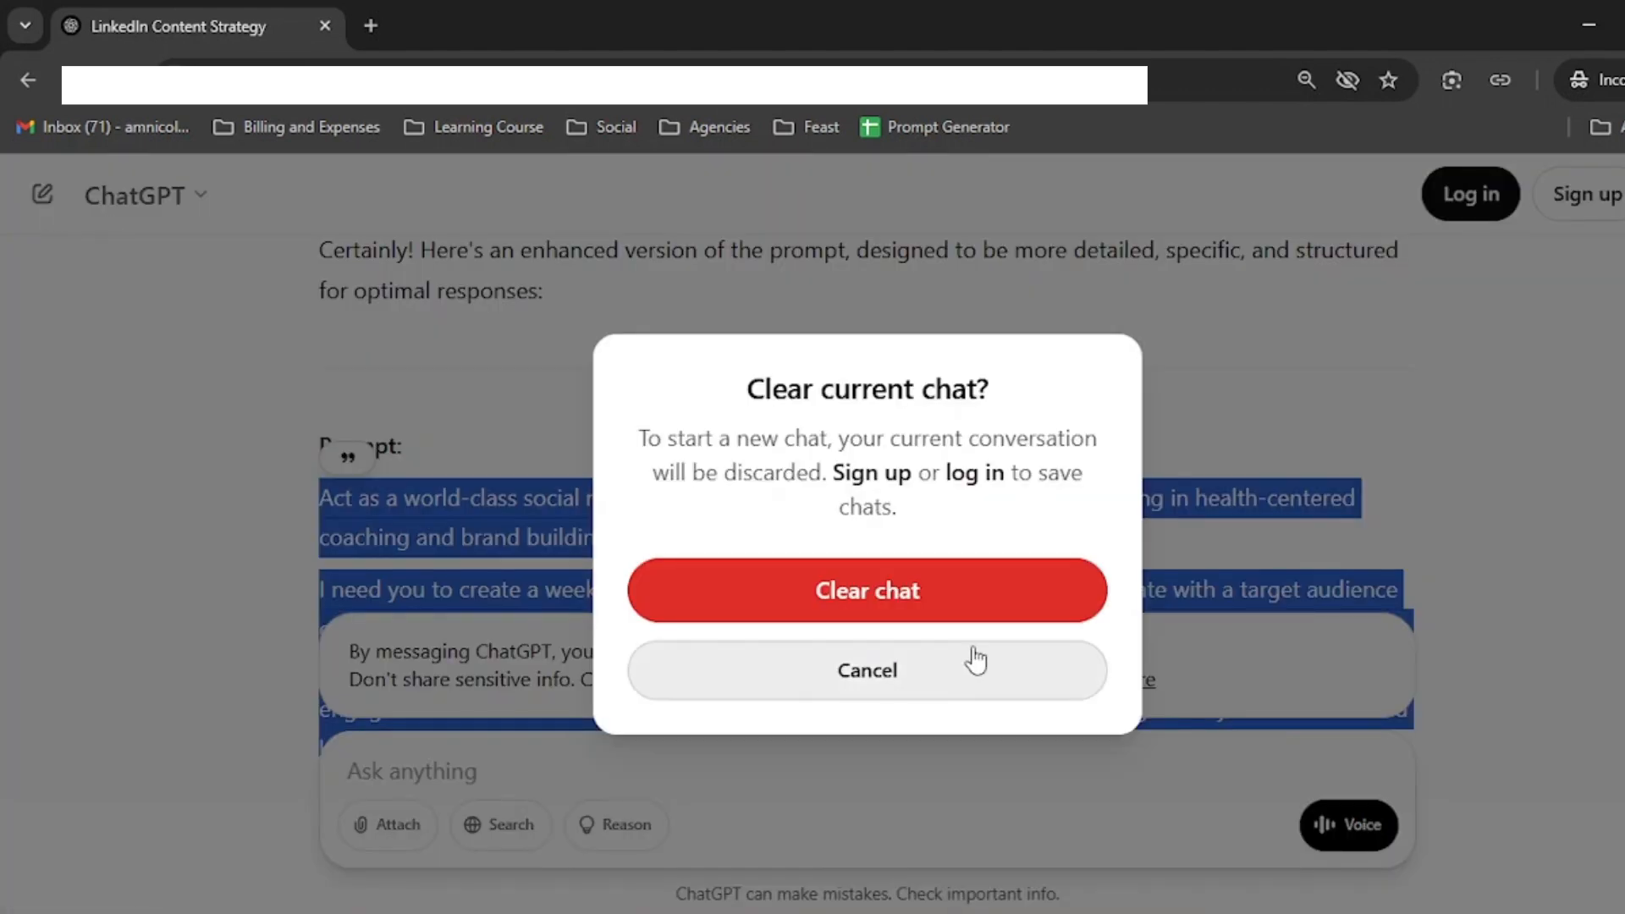
pyautogui.click(973, 597)
pyautogui.hotkey('ctrl', 'v')
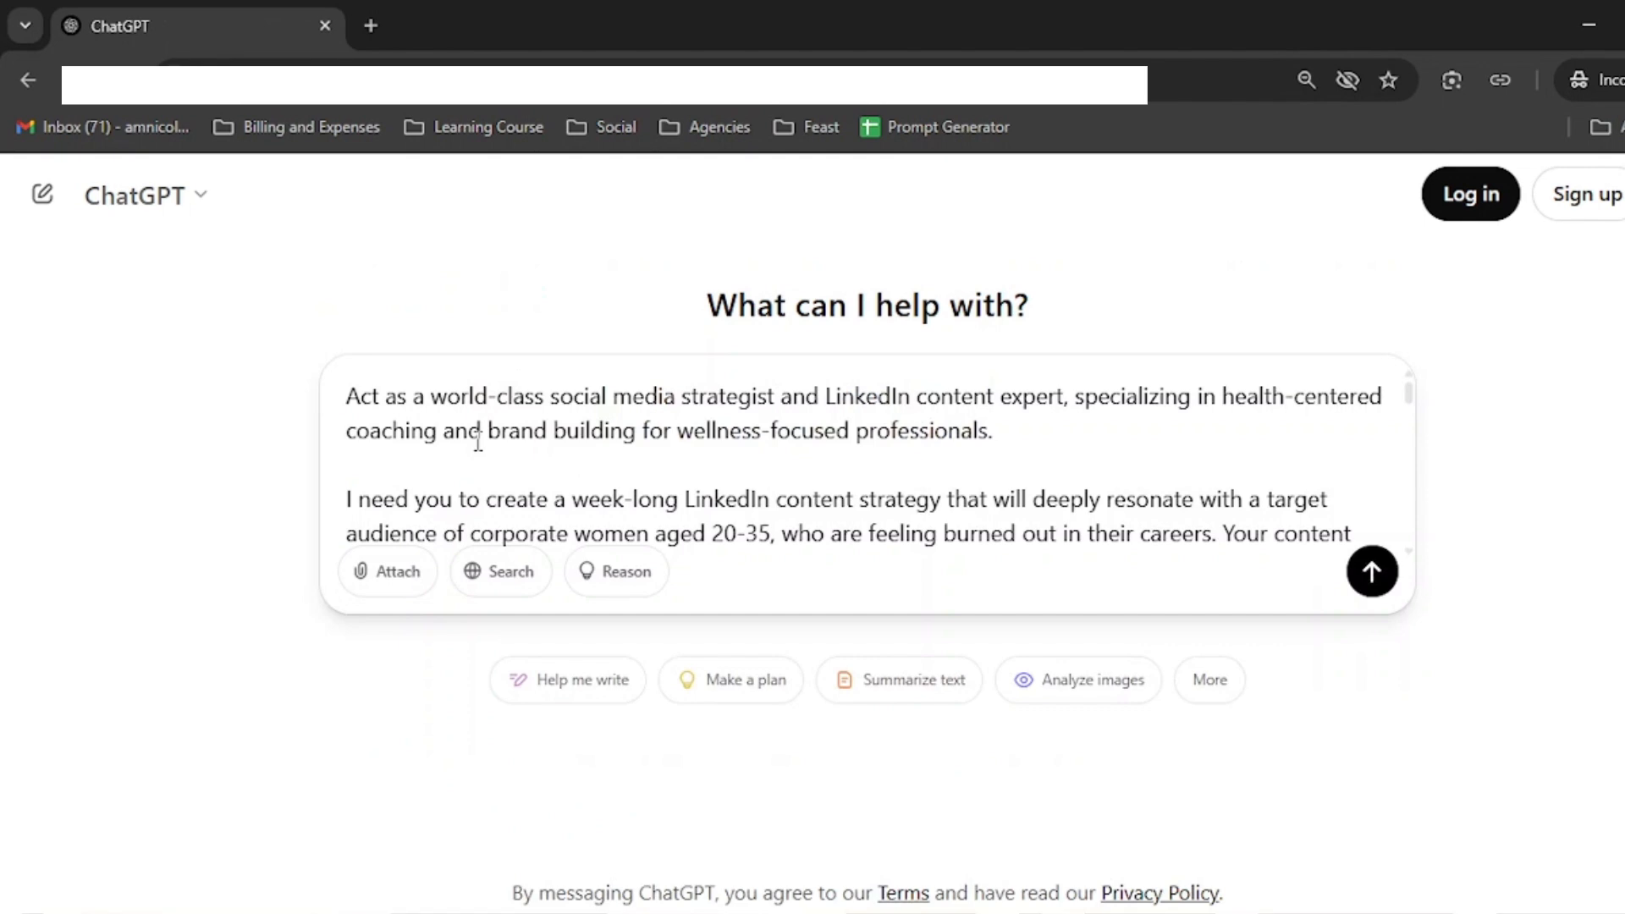
pyautogui.press('Return')
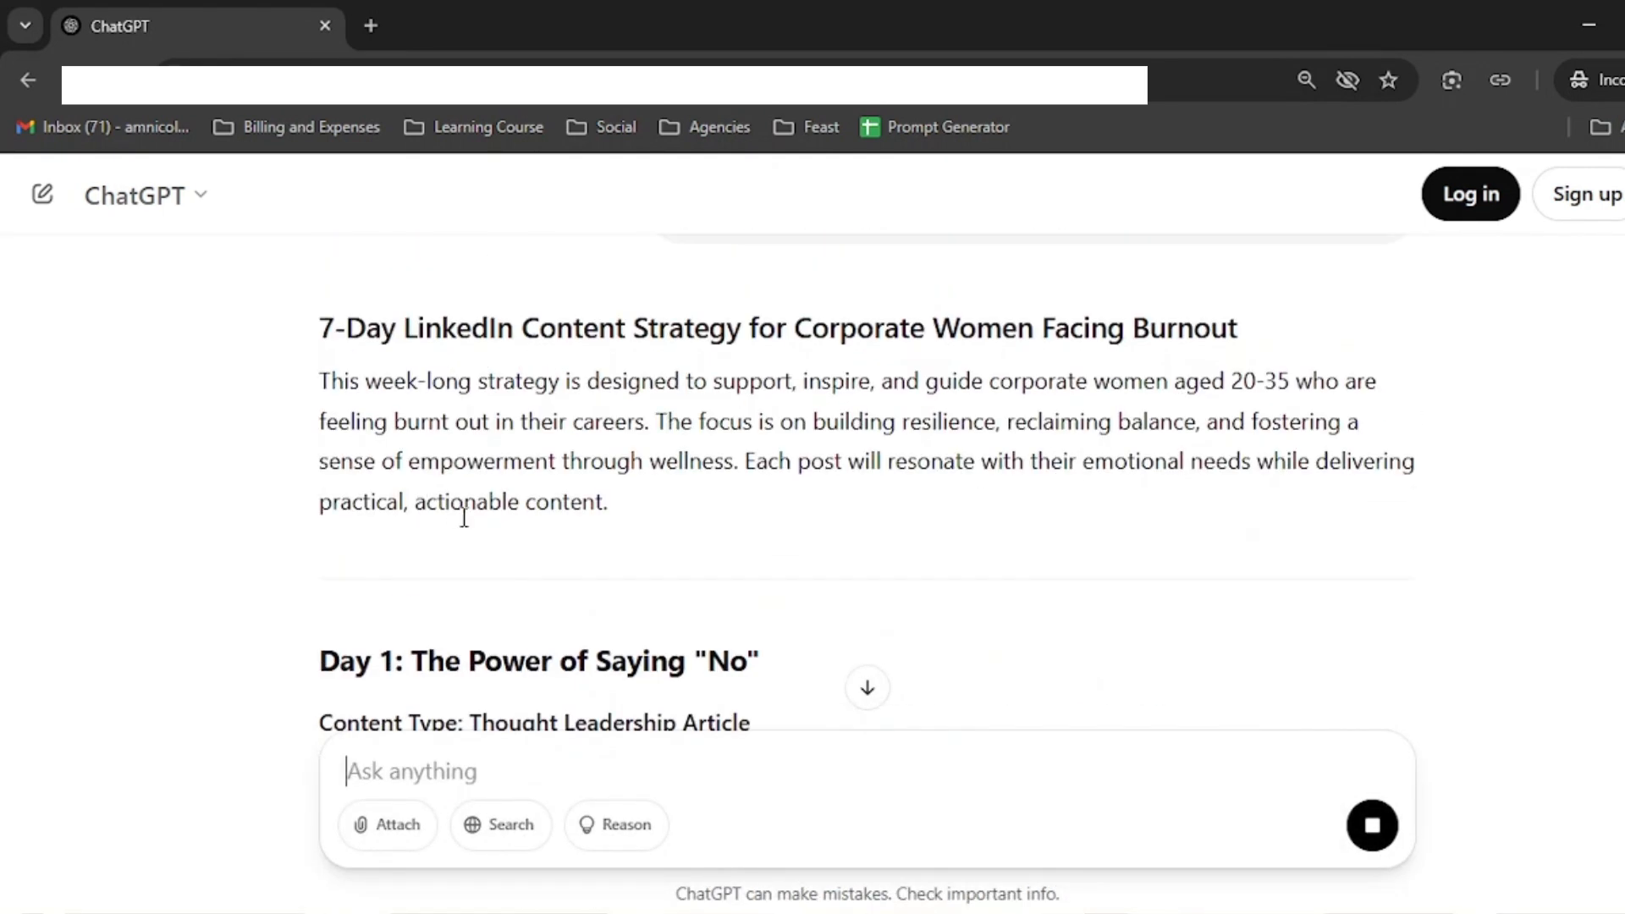
# Step: Read through the 7-day LinkedIn content strategy, highlighting its headlines and hashtags
pyautogui.scroll(-1, 464, 517)
pyautogui.moveTo(427, 518); pyautogui.dragTo(759, 522)
pyautogui.scroll(-2, 728, 465)
pyautogui.moveTo(445, 340); pyautogui.dragTo(750, 353)
pyautogui.moveTo(395, 391); pyautogui.dragTo(844, 390)
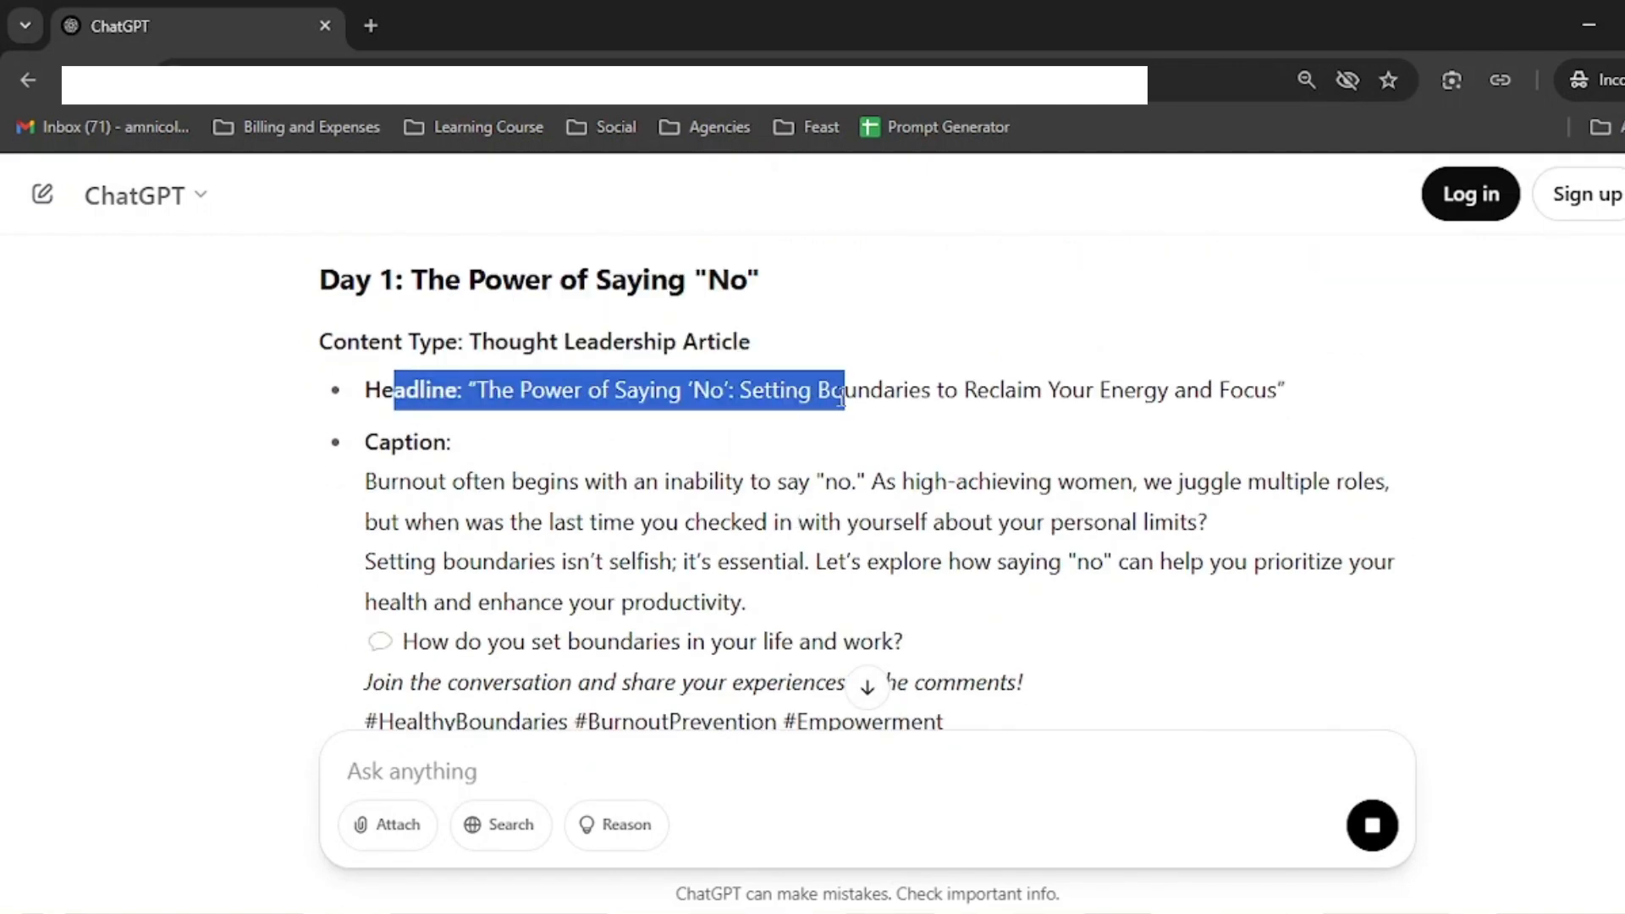
pyautogui.scroll(-2, 846, 508)
pyautogui.moveTo(944, 594); pyautogui.dragTo(423, 593)
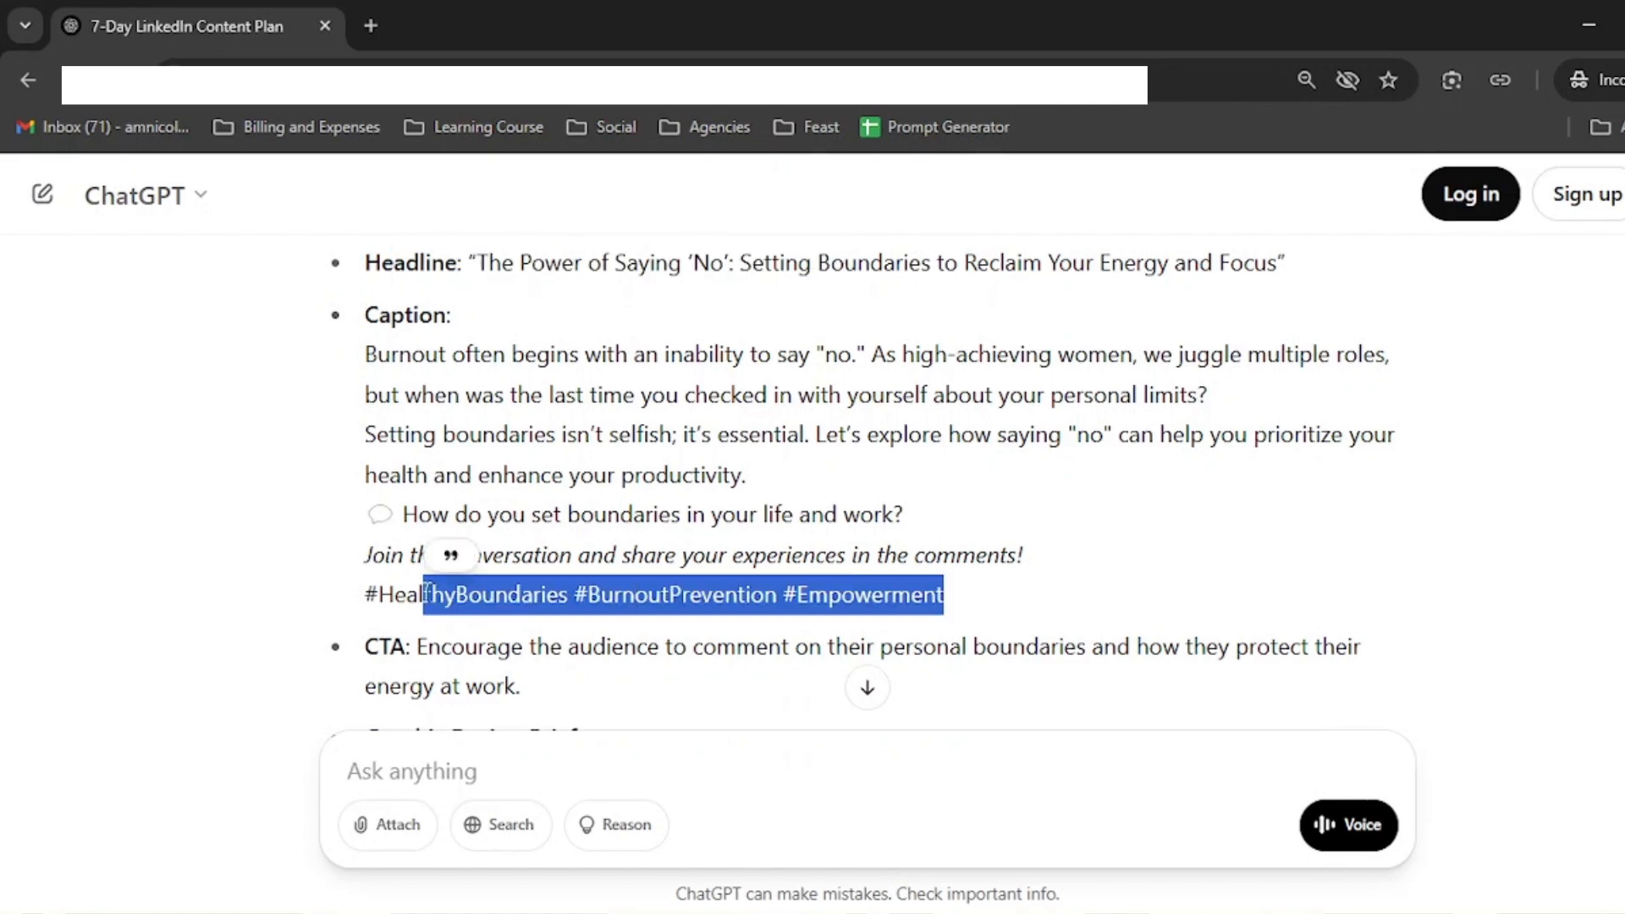
pyautogui.scroll(-4, 805, 525)
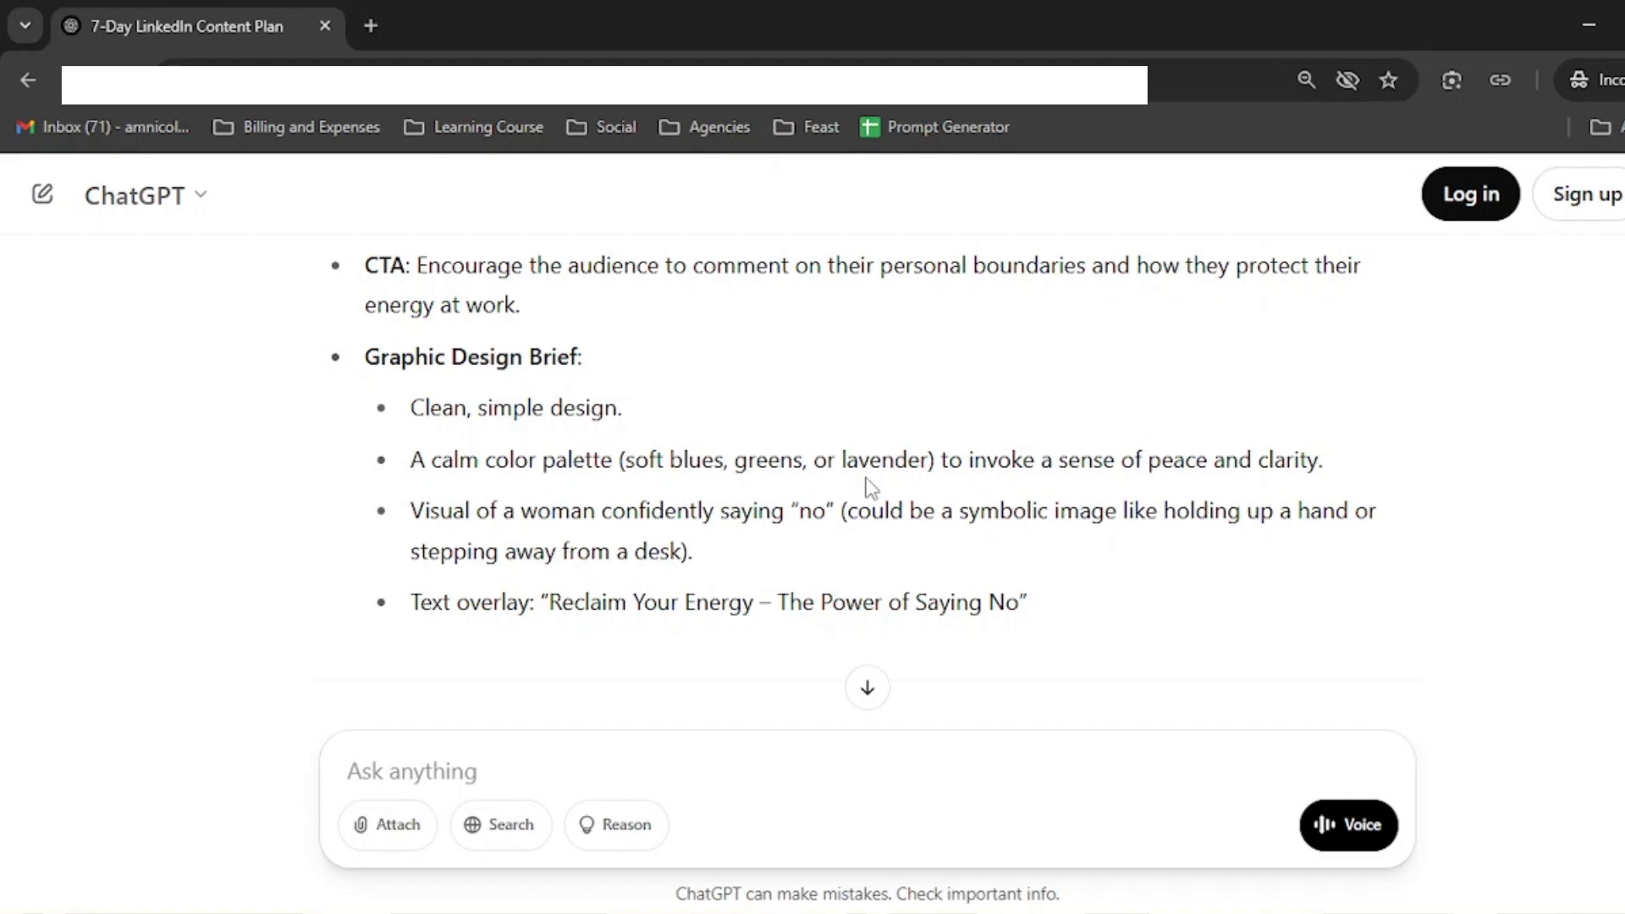
pyautogui.scroll(-4, 884, 479)
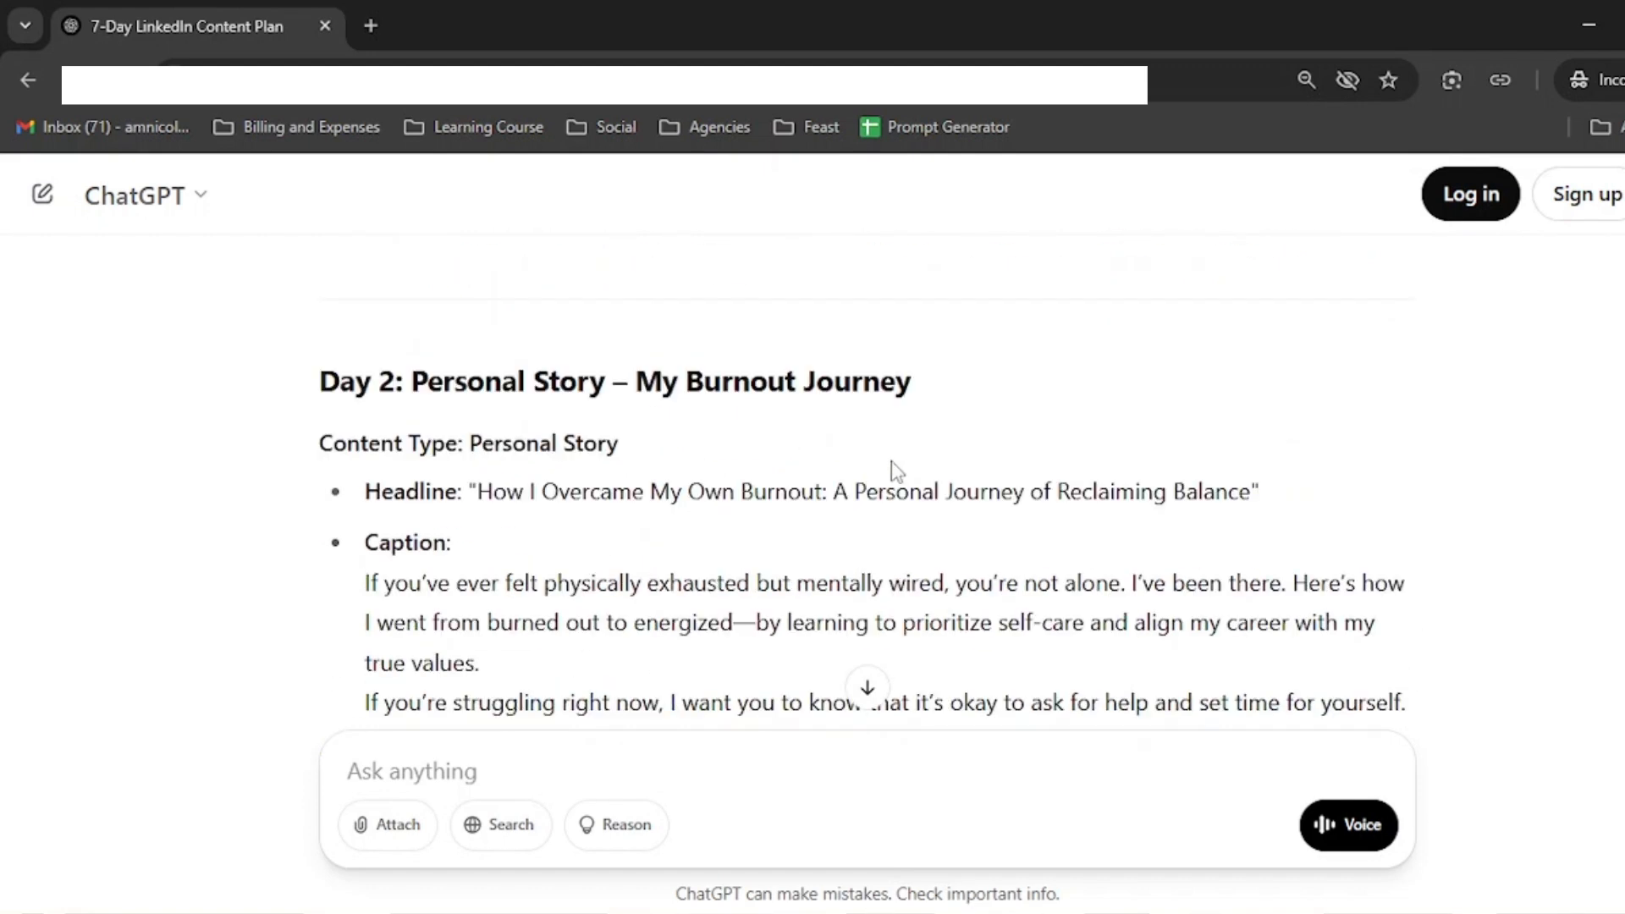
pyautogui.moveTo(413, 381); pyautogui.dragTo(993, 373)
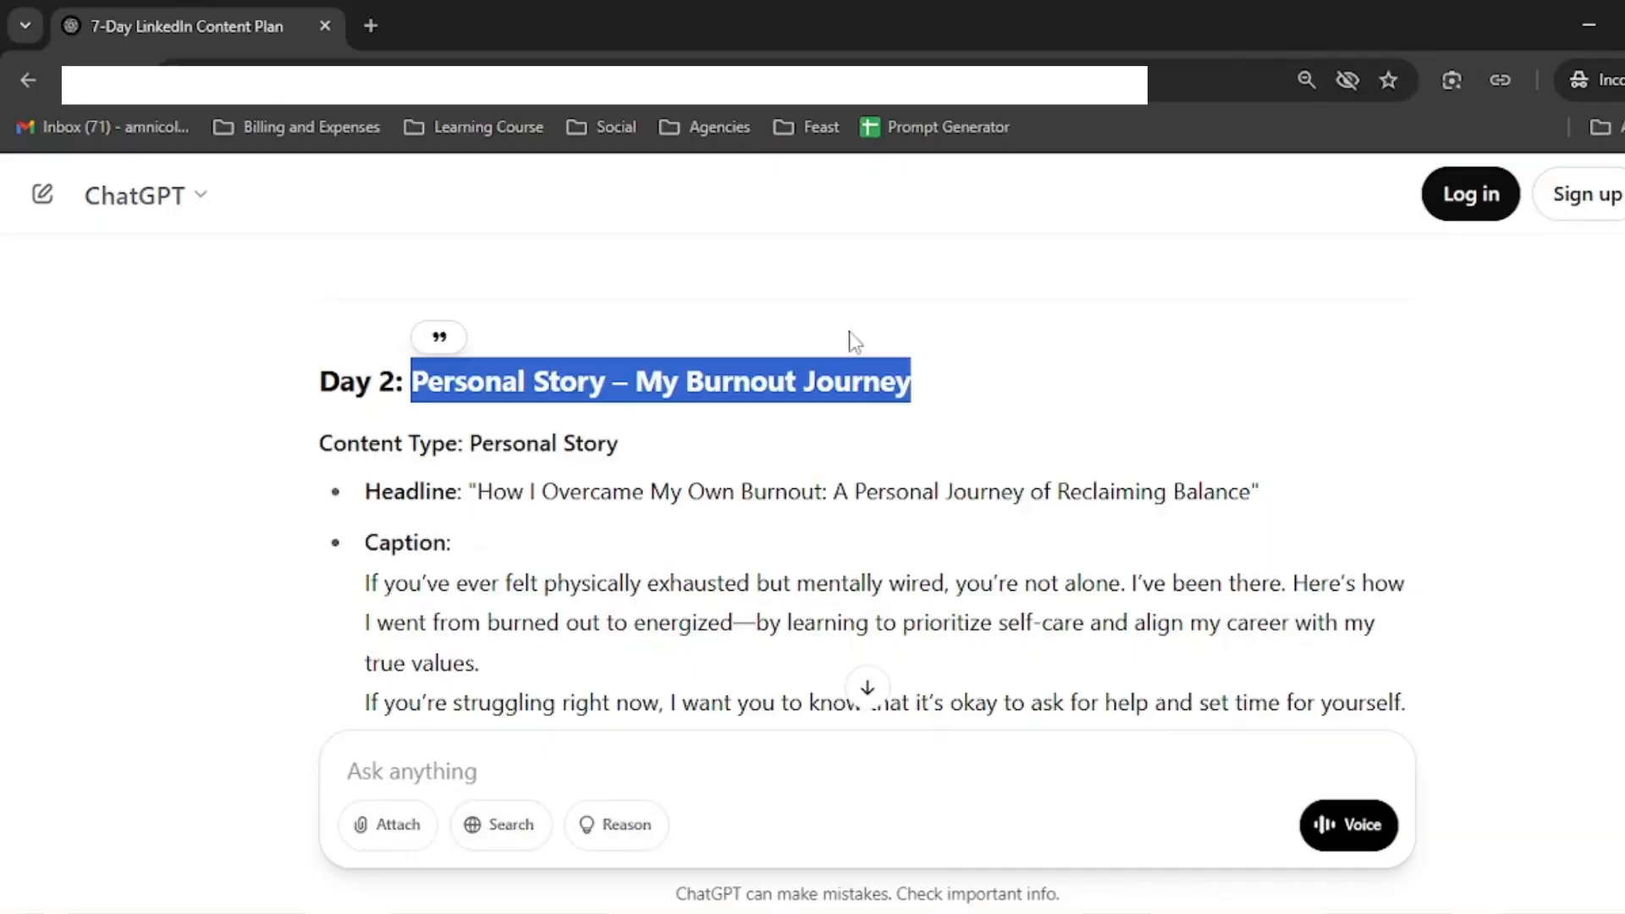
pyautogui.scroll(-20, 926, 485)
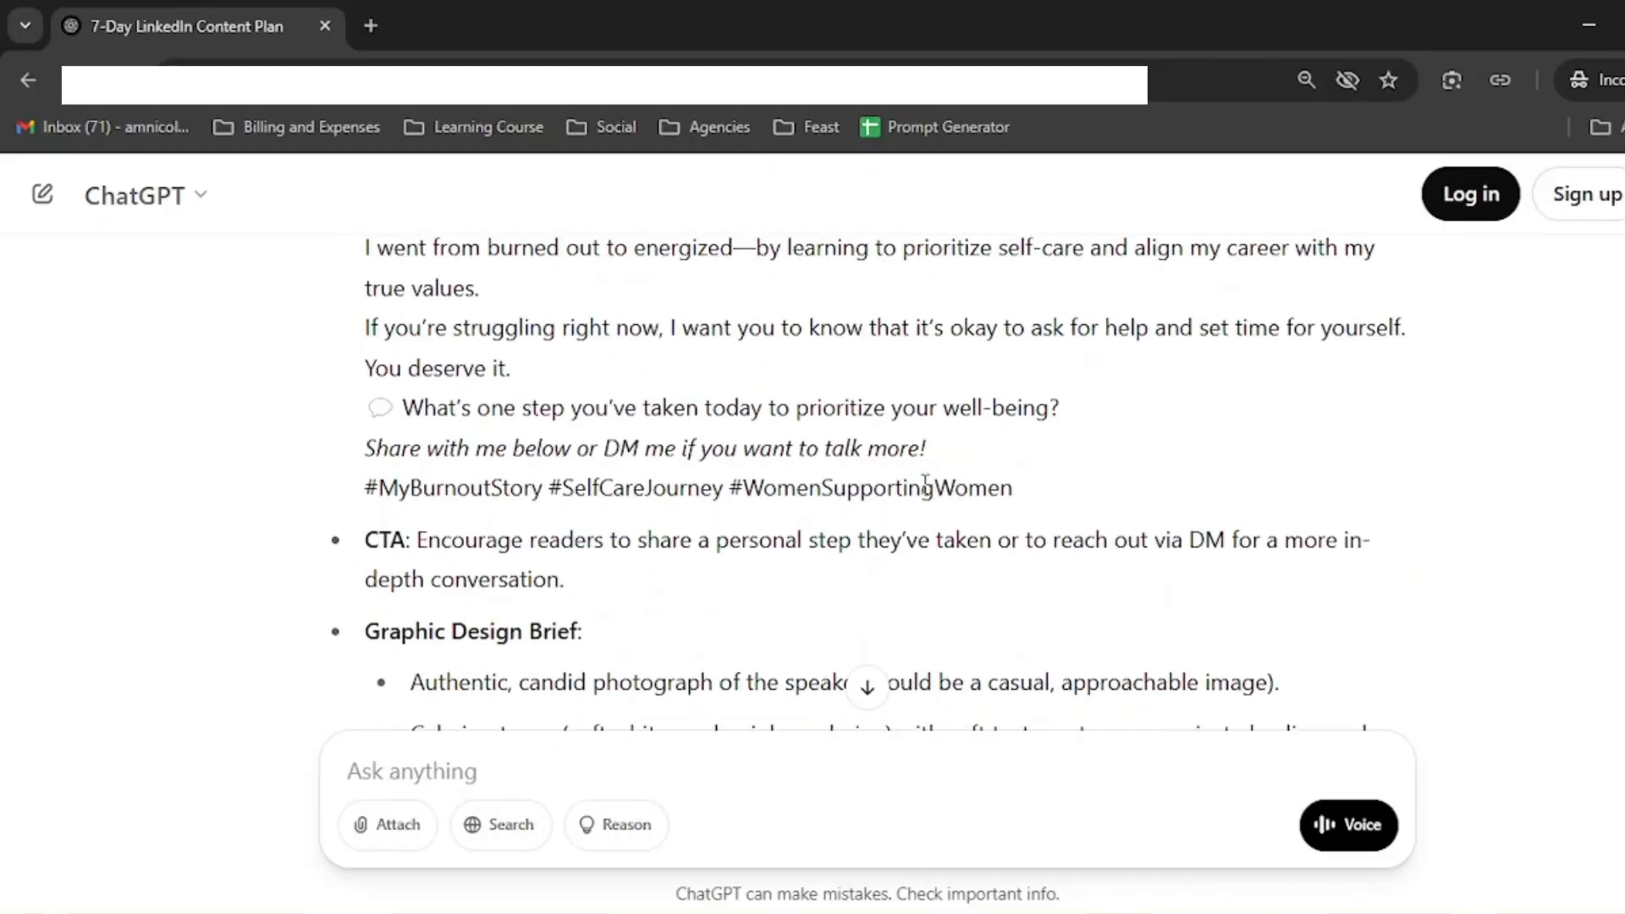
pyautogui.scroll(-10, 927, 485)
# Step: Ask ChatGPT "can you do this in a table format"
pyautogui.click(620, 769)
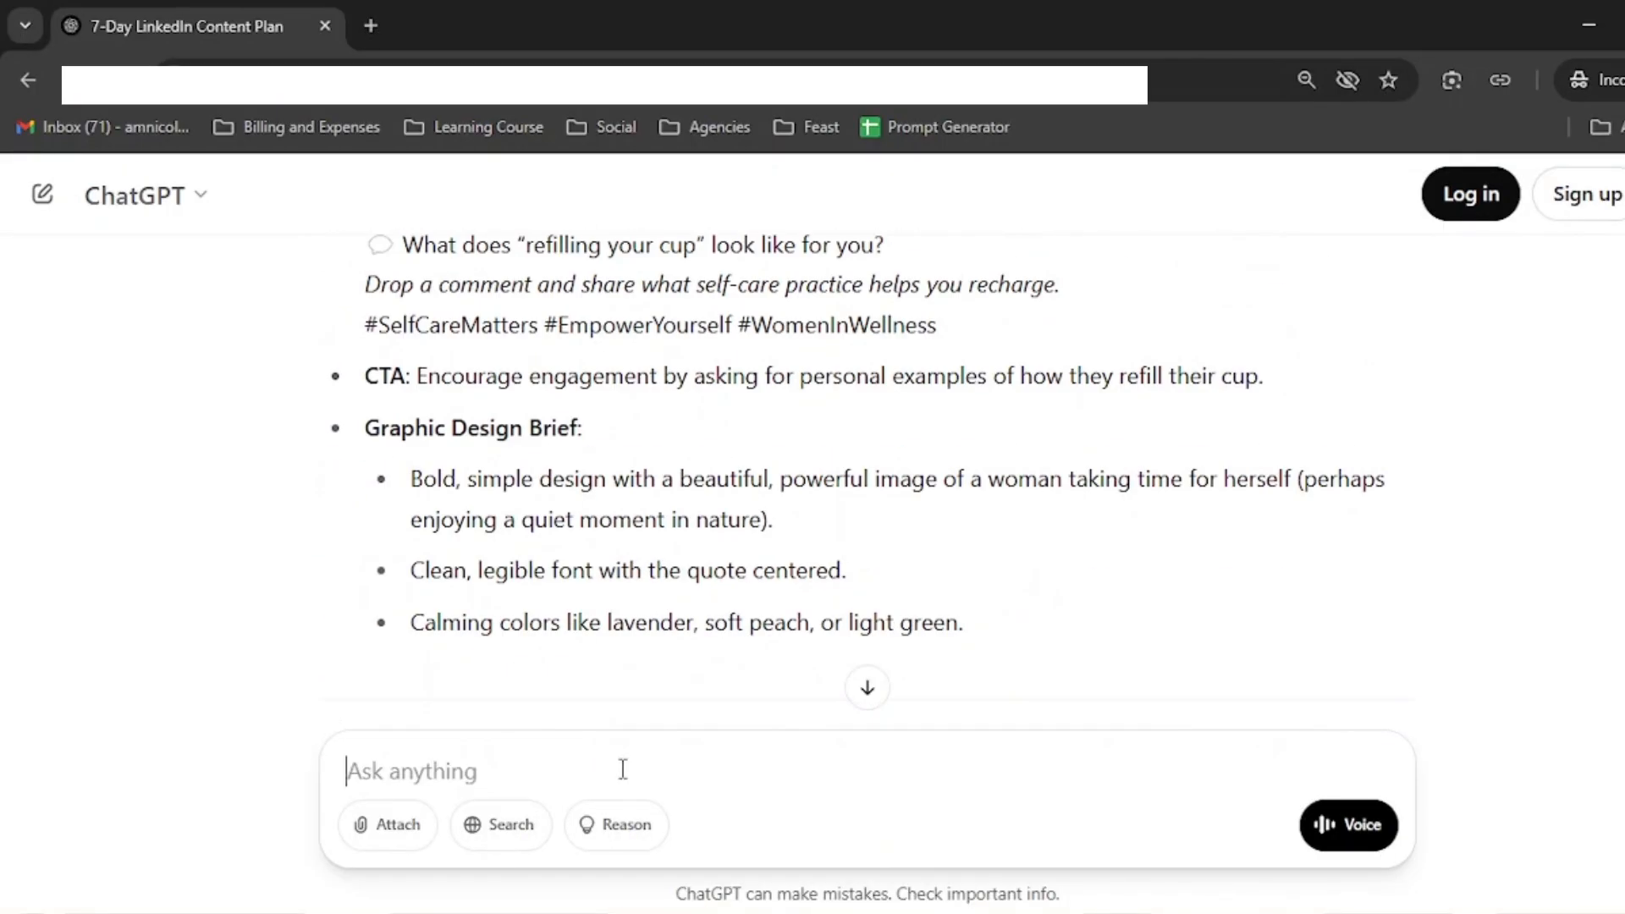
pyautogui.write('can you do this in a table format')
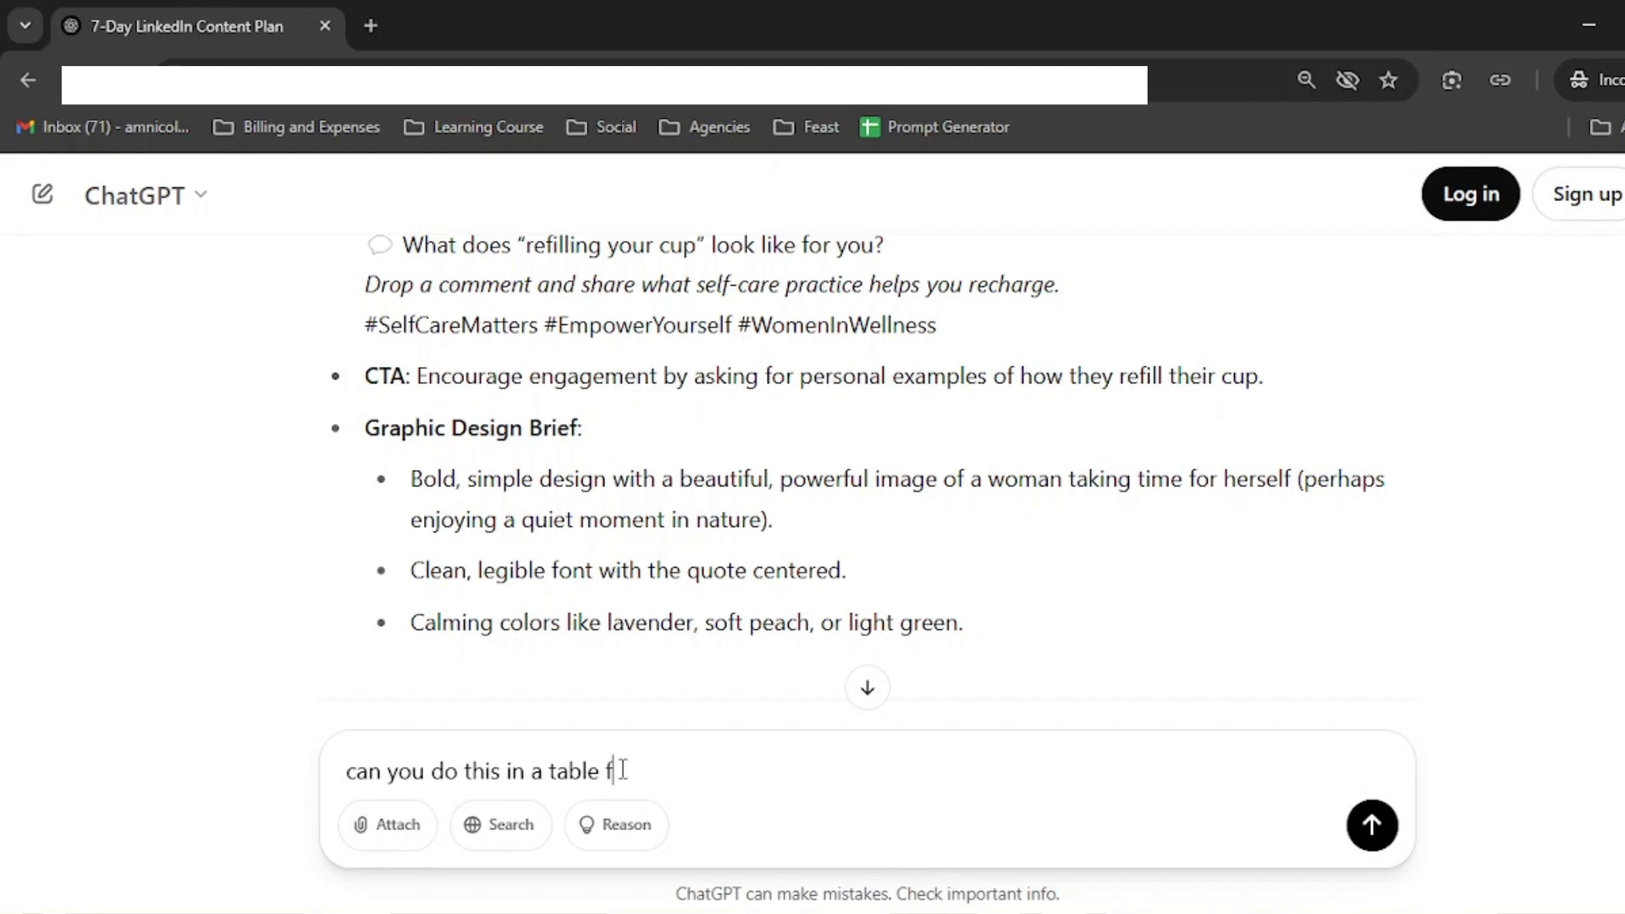
pyautogui.press('Return')
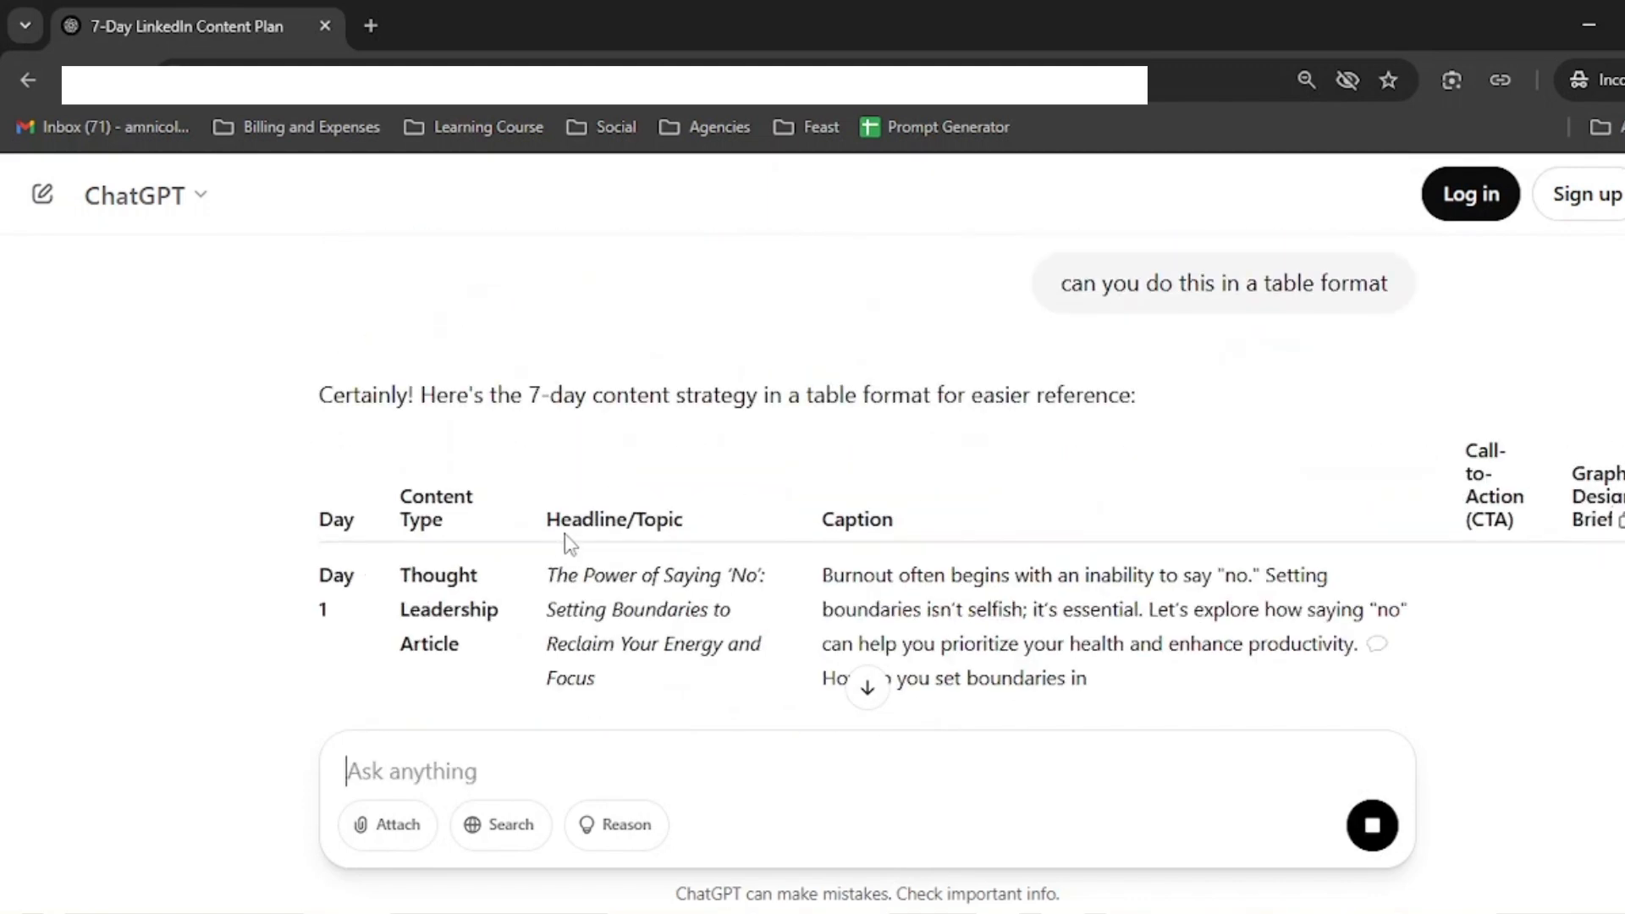
# Step: Review the table version of the 7-day content strategy
pyautogui.scroll(-10, 957, 562)
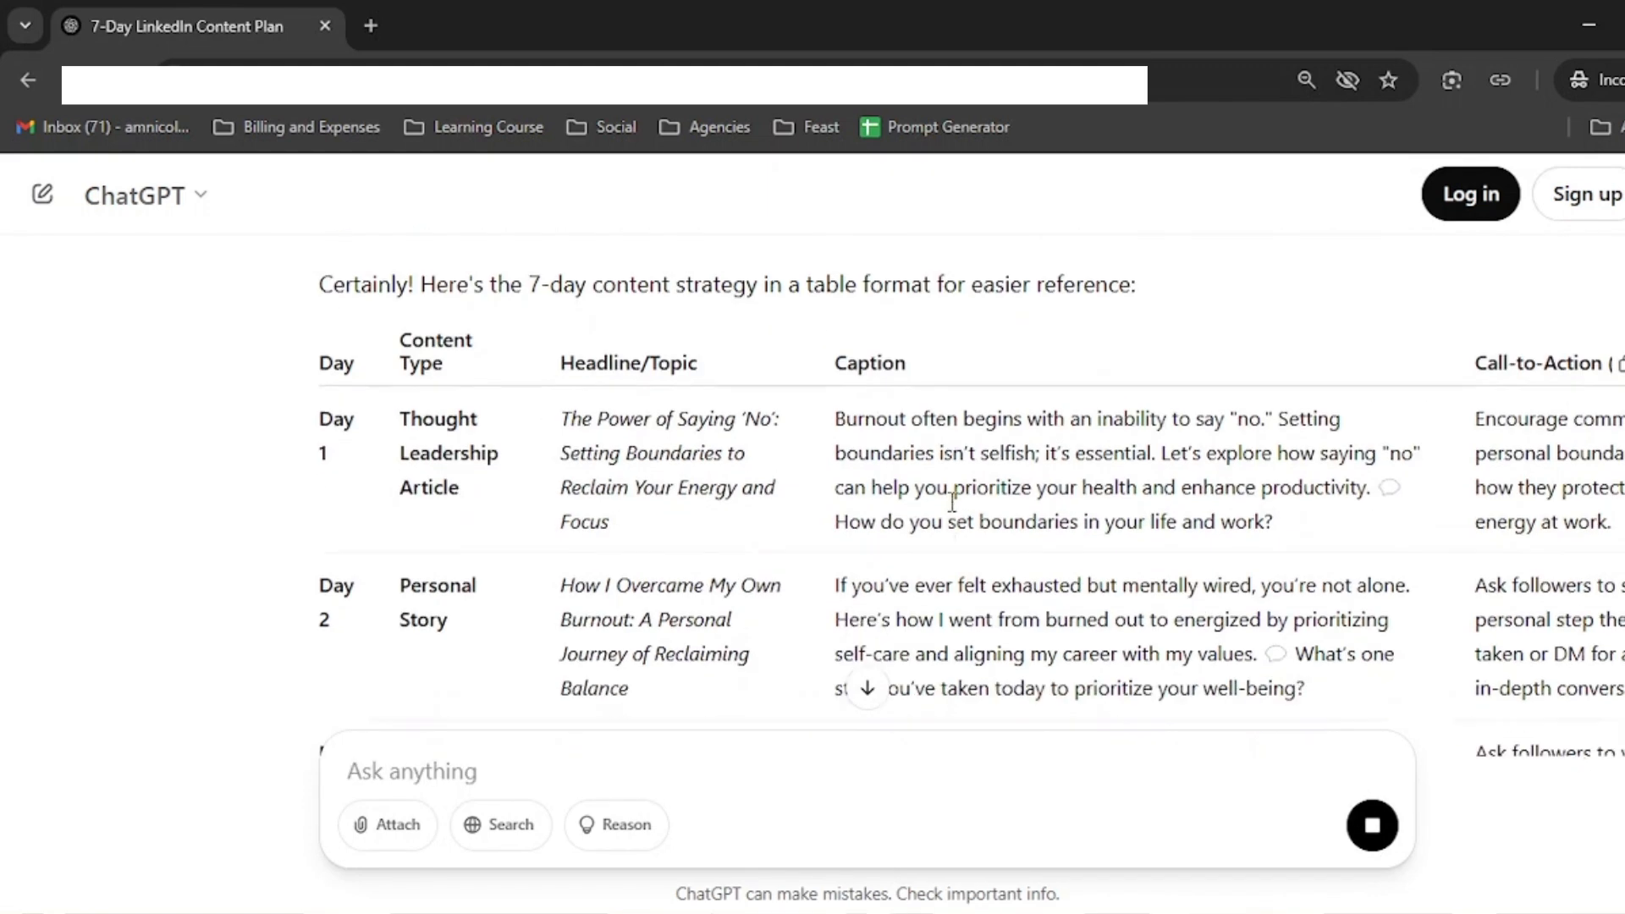
pyautogui.scroll(-3, 965, 611)
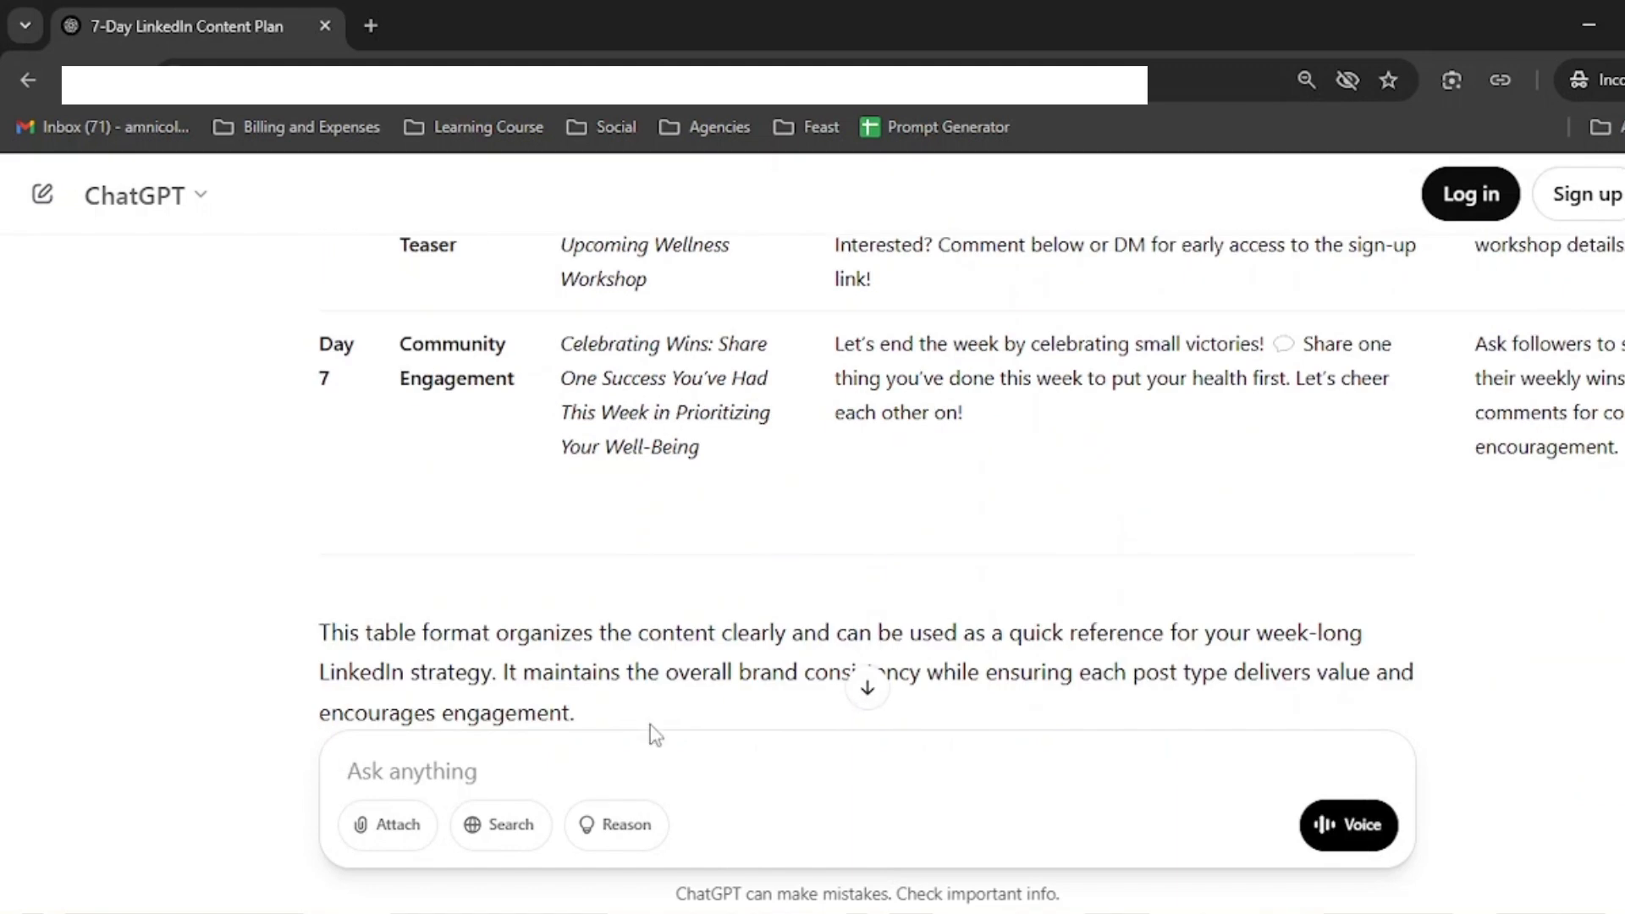
pyautogui.scroll(-3, 1322, 415)
pyautogui.hotkey('ctrl', '-')
pyautogui.hotkey('ctrl', '-')
pyautogui.scroll(3, 1303, 421)
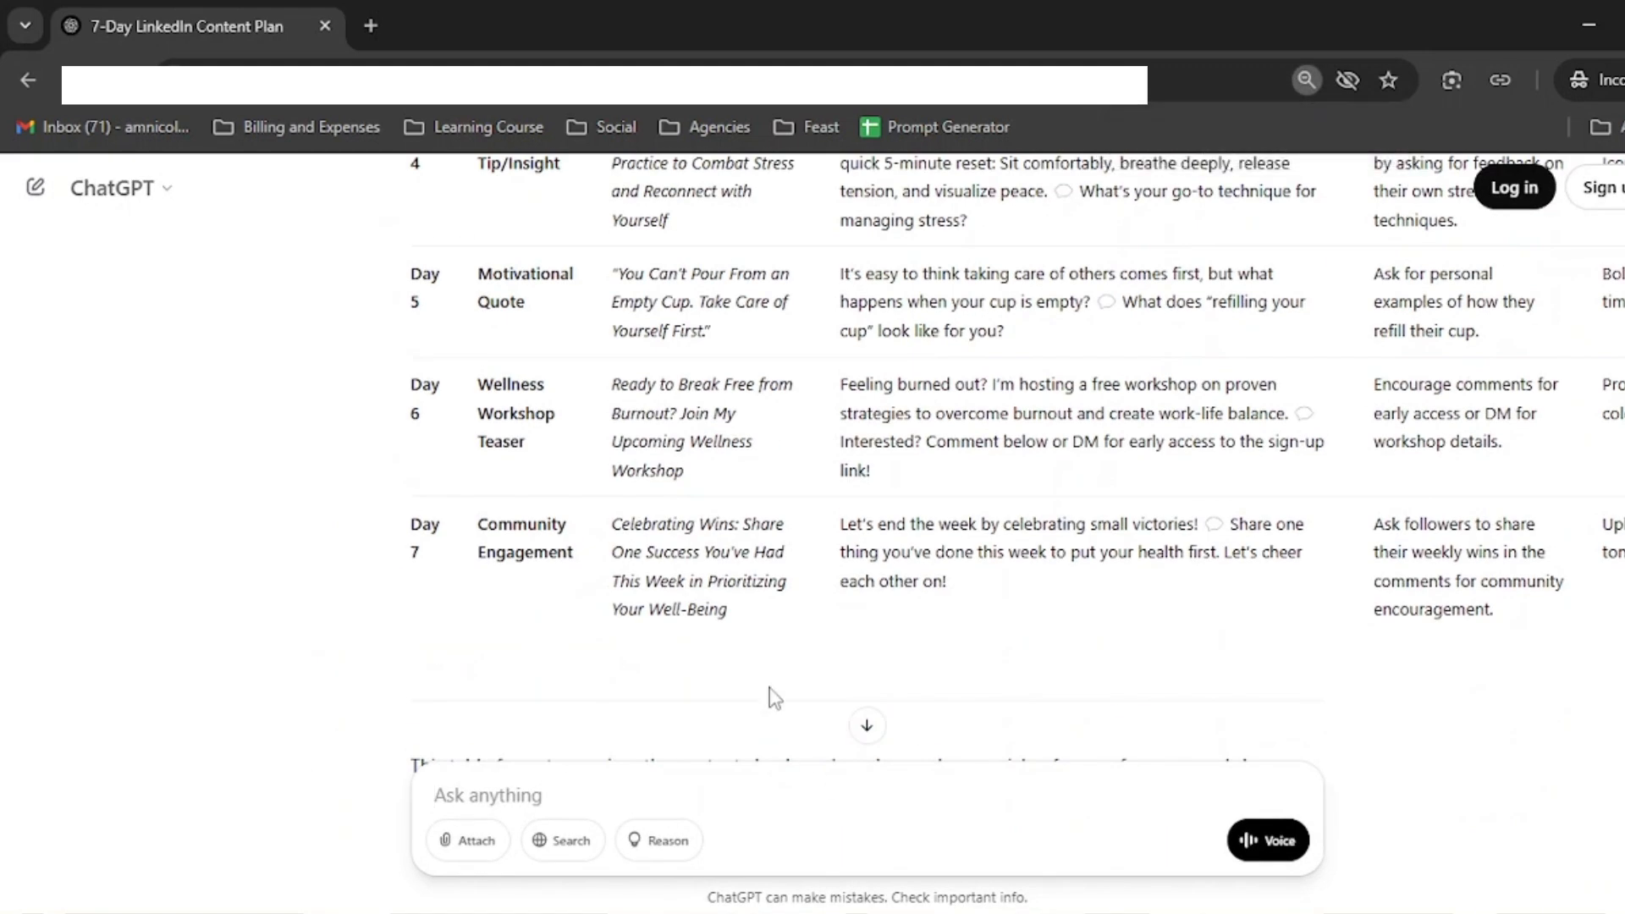
pyautogui.scroll(-3, 1089, 592)
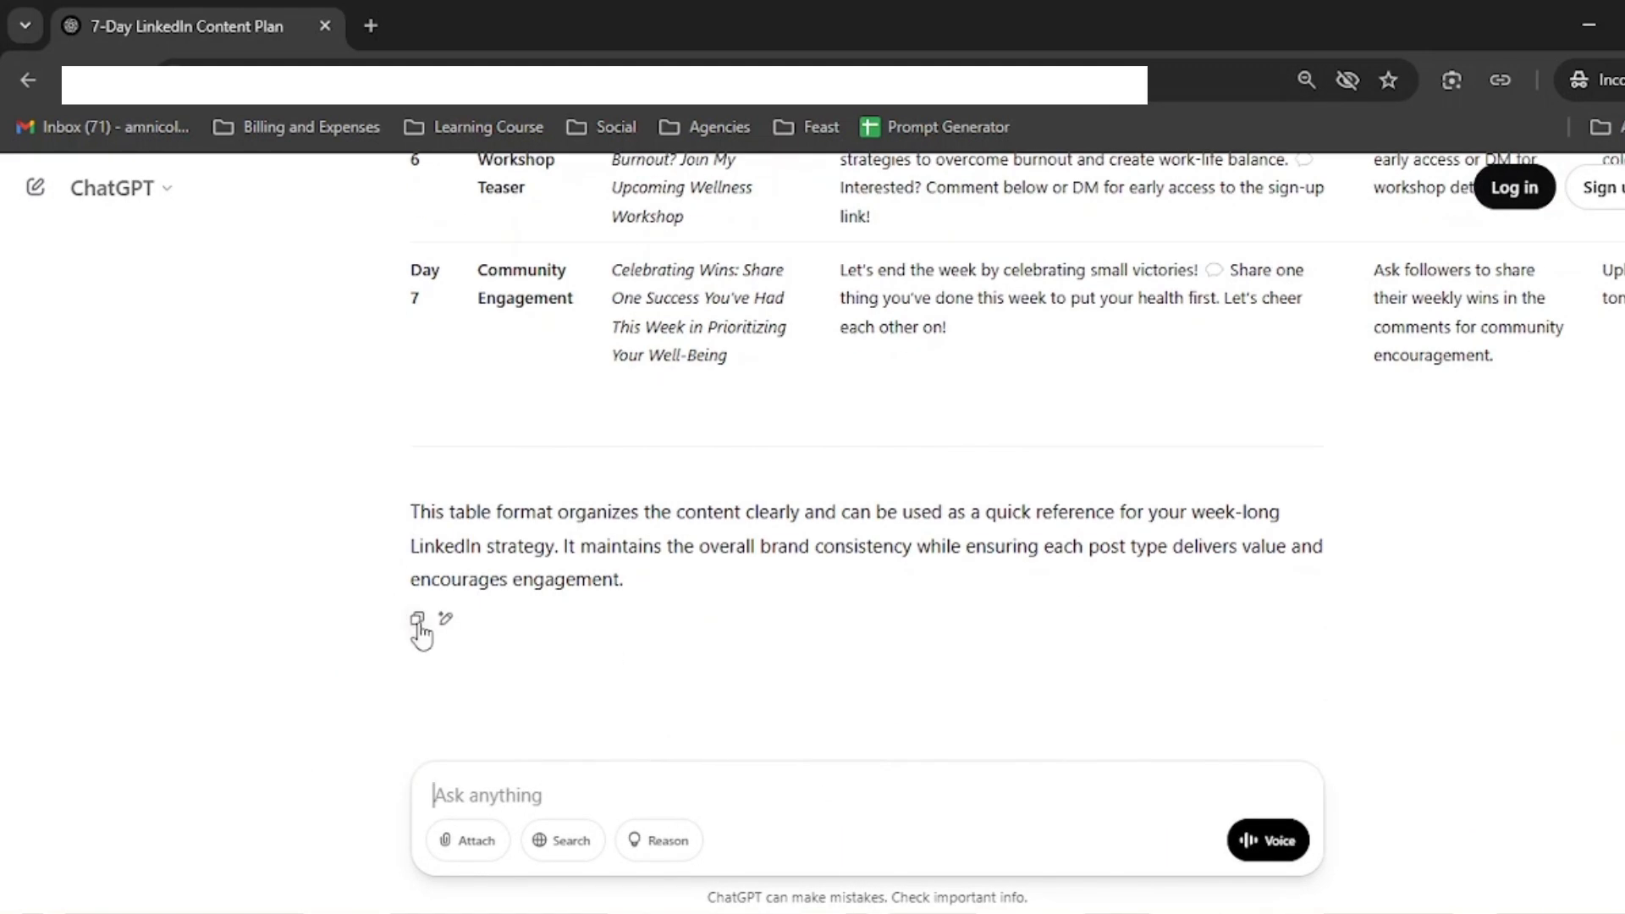
# Step: Copy the table response and paste it into a new sheet starting at cell B2
pyautogui.click(416, 618)
pyautogui.moveTo(1407, 900)
pyautogui.click(1090, 817)
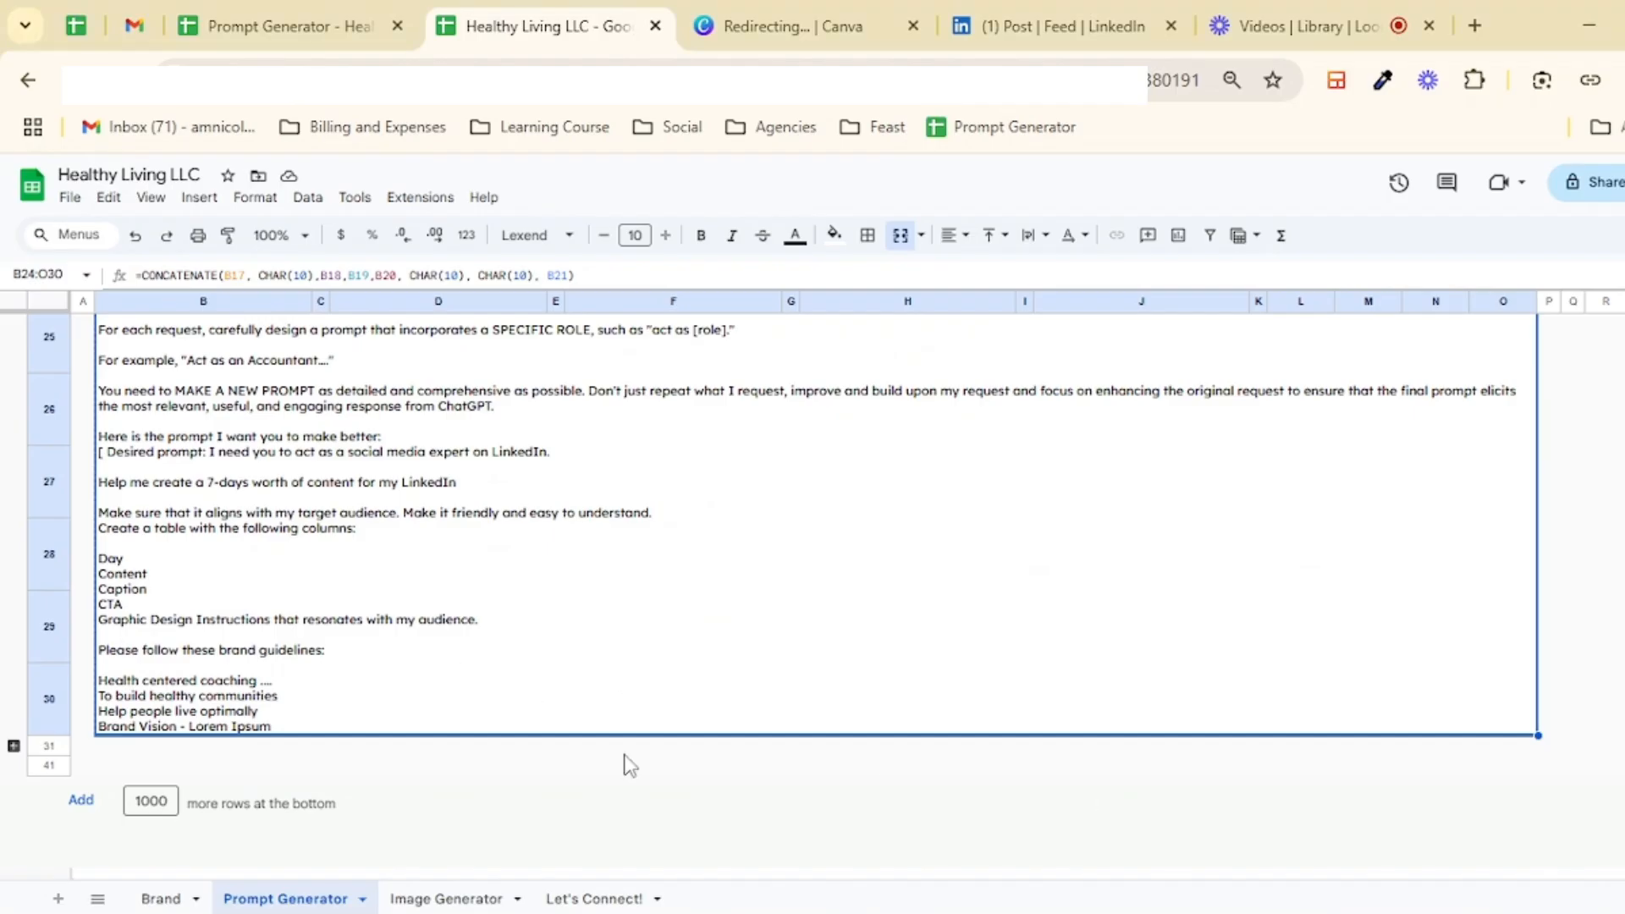
pyautogui.click(57, 902)
pyautogui.click(151, 196)
pyautogui.moveTo(212, 233)
pyautogui.click(484, 269)
pyautogui.click(188, 343)
pyautogui.hotkey('ctrl', 'shift', 'v')
pyautogui.hotkey('ctrl', 'z')
pyautogui.hotkey('ctrl', 'v')
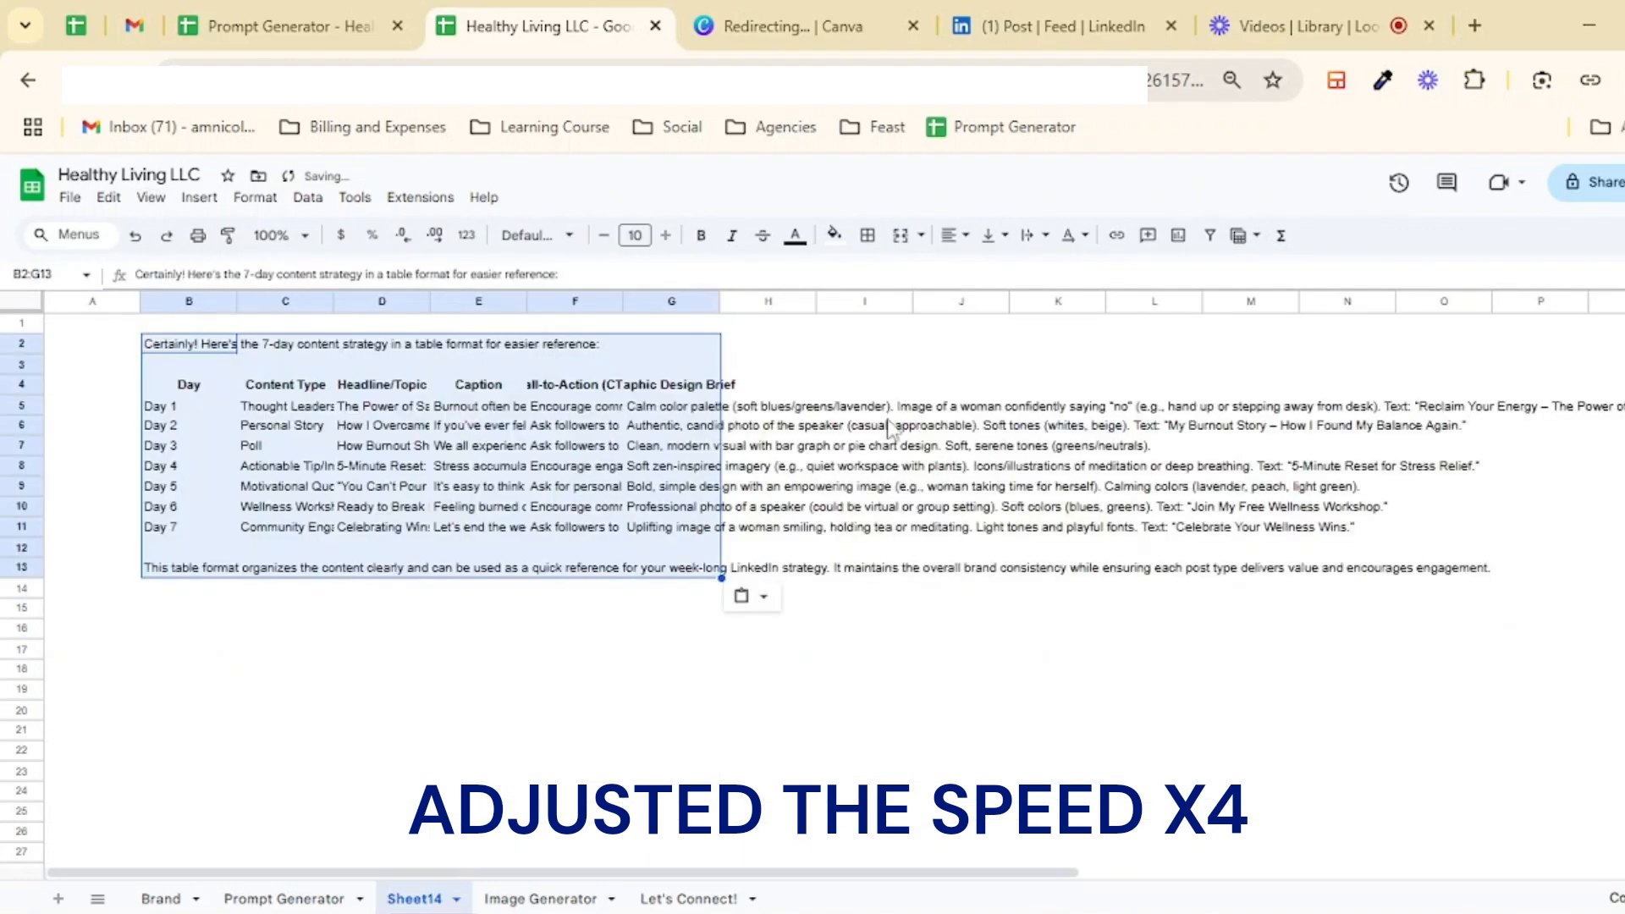
# Step: Delete the introductory sentence, then wrap text and top-align columns A through G
pyautogui.click(188, 343)
pyautogui.press('Delete')
pyautogui.click(382, 668)
pyautogui.moveTo(671, 301); pyautogui.dragTo(92, 301)
pyautogui.moveTo(236, 301); pyautogui.dragTo(248, 303)
pyautogui.click(1033, 235)
pyautogui.click(1059, 269)
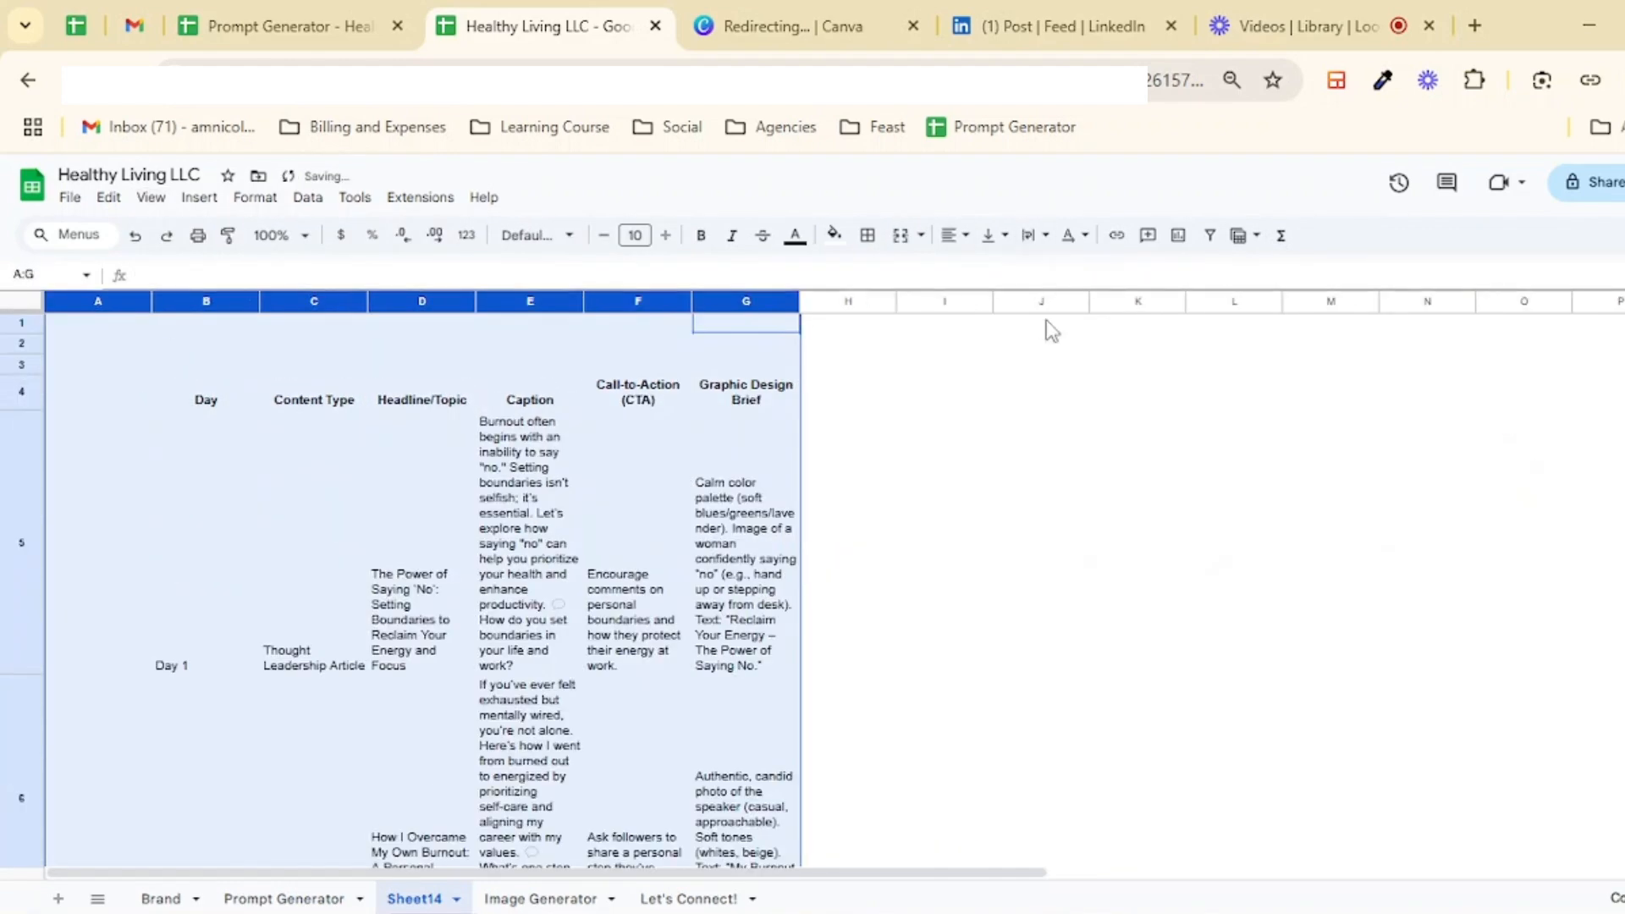
pyautogui.click(995, 235)
pyautogui.click(993, 269)
# Step: Resize the table's columns so the headline, caption, CTA and design brief text fits
pyautogui.click(874, 490)
pyautogui.moveTo(745, 301); pyautogui.dragTo(444, 302)
pyautogui.moveTo(1070, 301); pyautogui.dragTo(702, 301)
pyautogui.moveTo(793, 301); pyautogui.dragTo(929, 301)
pyautogui.click(1041, 436)
# Step: Add borders to the table's day rows
pyautogui.click(24, 444)
pyautogui.keyDown('ctrl'); pyautogui.click(24, 517); pyautogui.keyUp('ctrl')
pyautogui.keyDown('ctrl'); pyautogui.click(26, 582); pyautogui.keyUp('ctrl')
pyautogui.keyDown('ctrl'); pyautogui.click(27, 641); pyautogui.keyUp('ctrl')
pyautogui.click(867, 236)
pyautogui.click(971, 312)
pyautogui.scroll(-3, 199, 609)
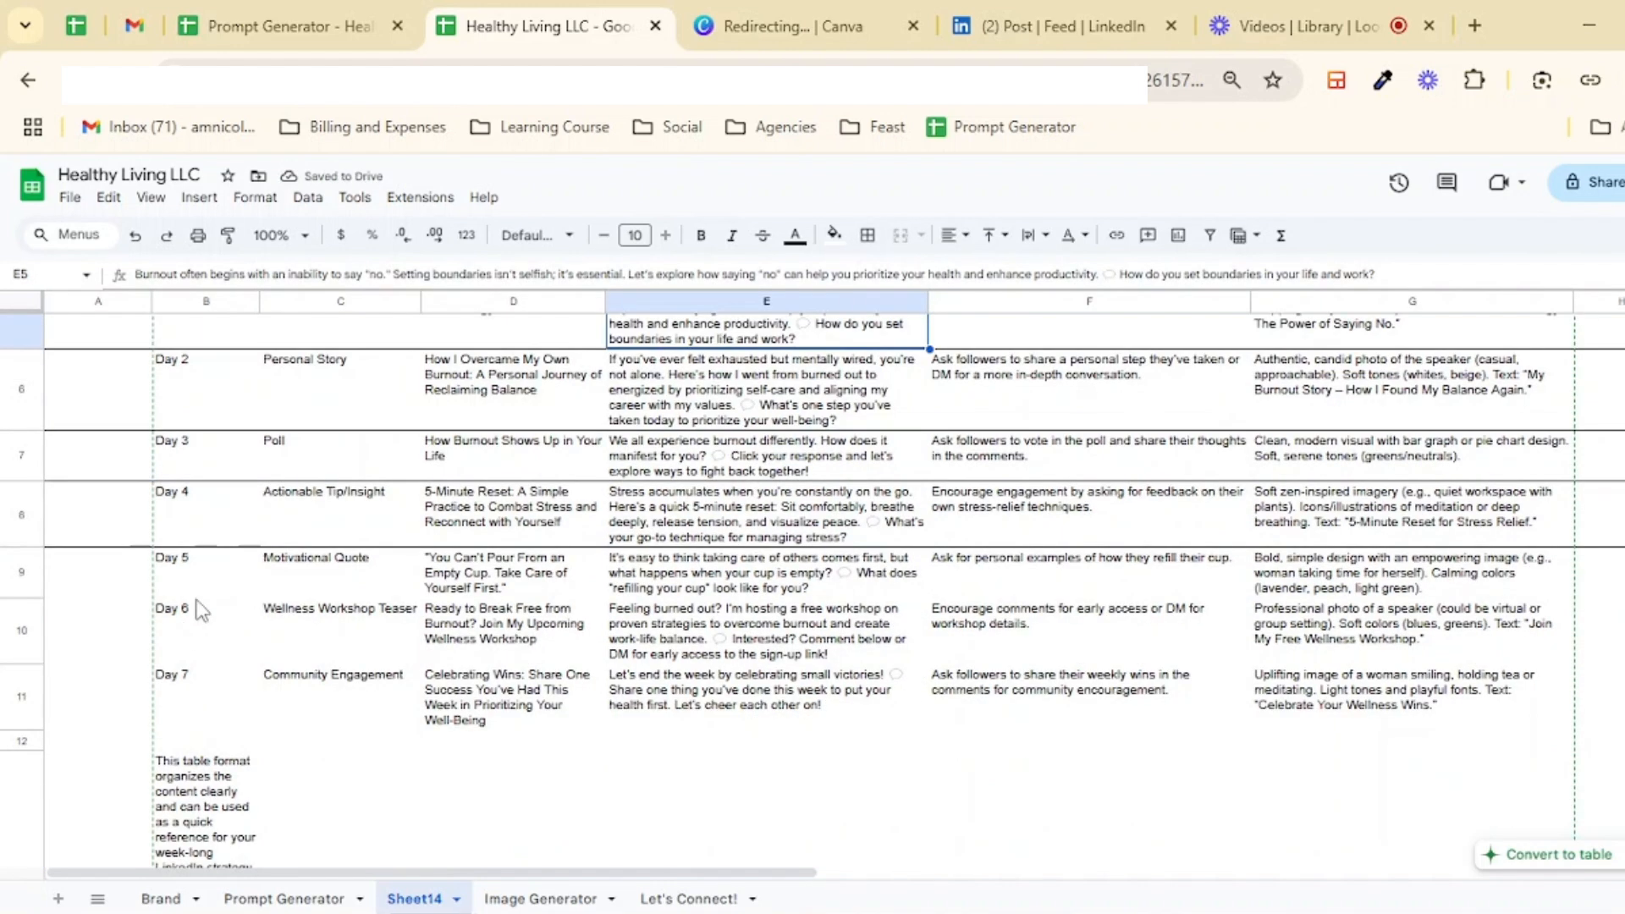
# Step: Delete the closing sentence below the table and add borders to the remaining day rows
pyautogui.click(202, 677)
pyautogui.press('Delete')
pyautogui.moveTo(24, 440); pyautogui.dragTo(24, 568)
pyautogui.click(868, 235)
pyautogui.click(970, 311)
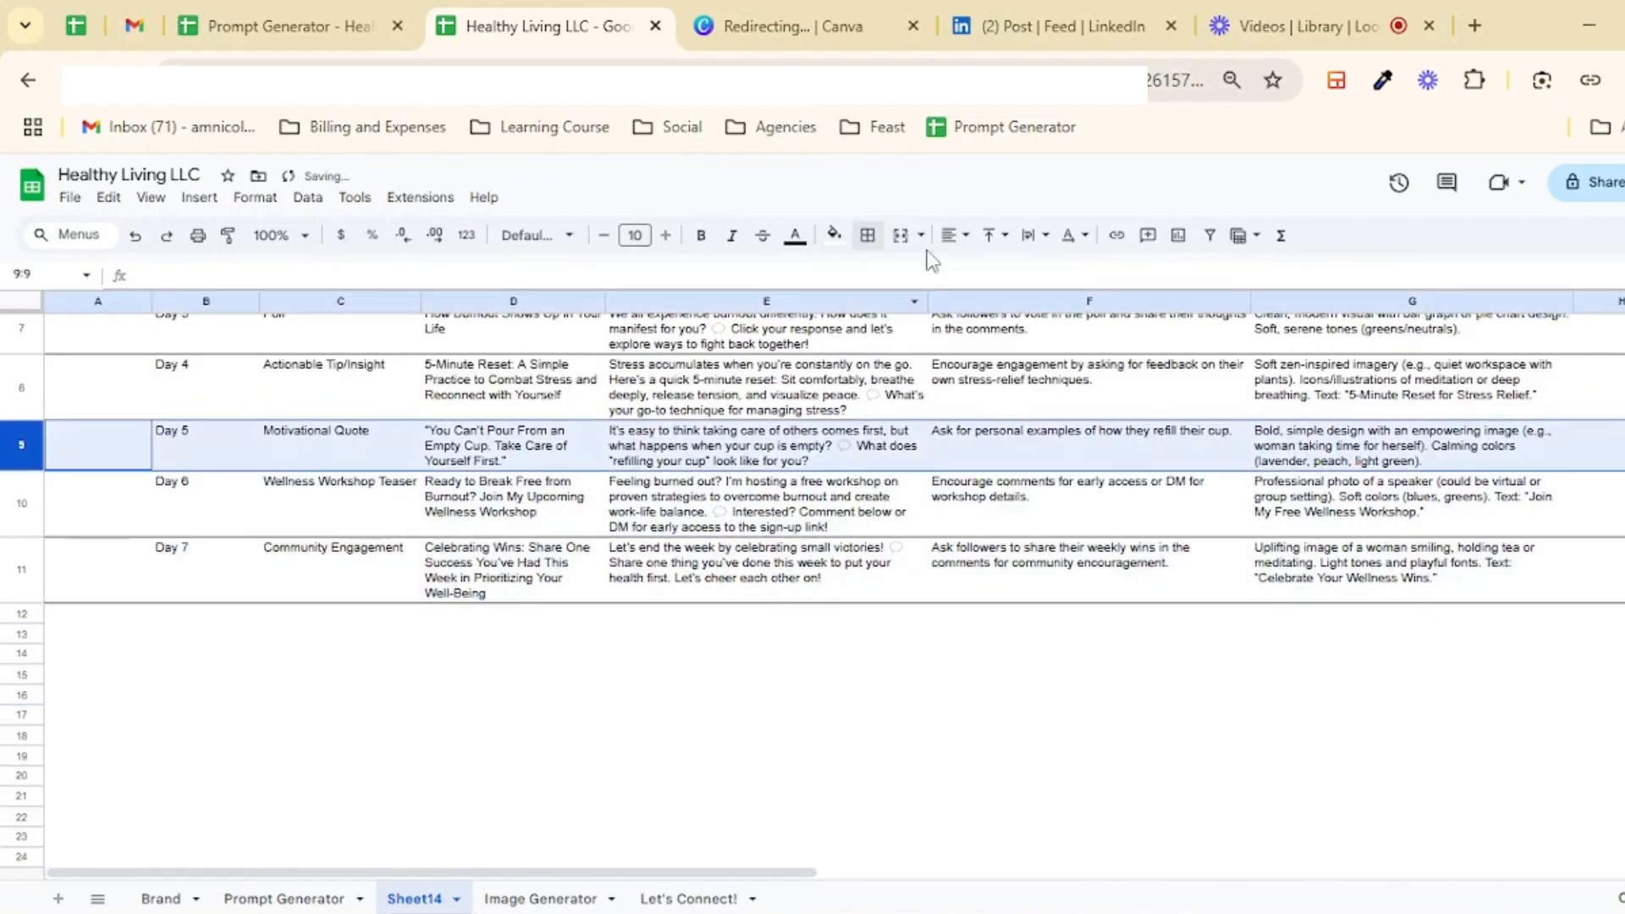
# Step: Review the formatted content table
pyautogui.click(1188, 656)
pyautogui.scroll(5, 1188, 658)
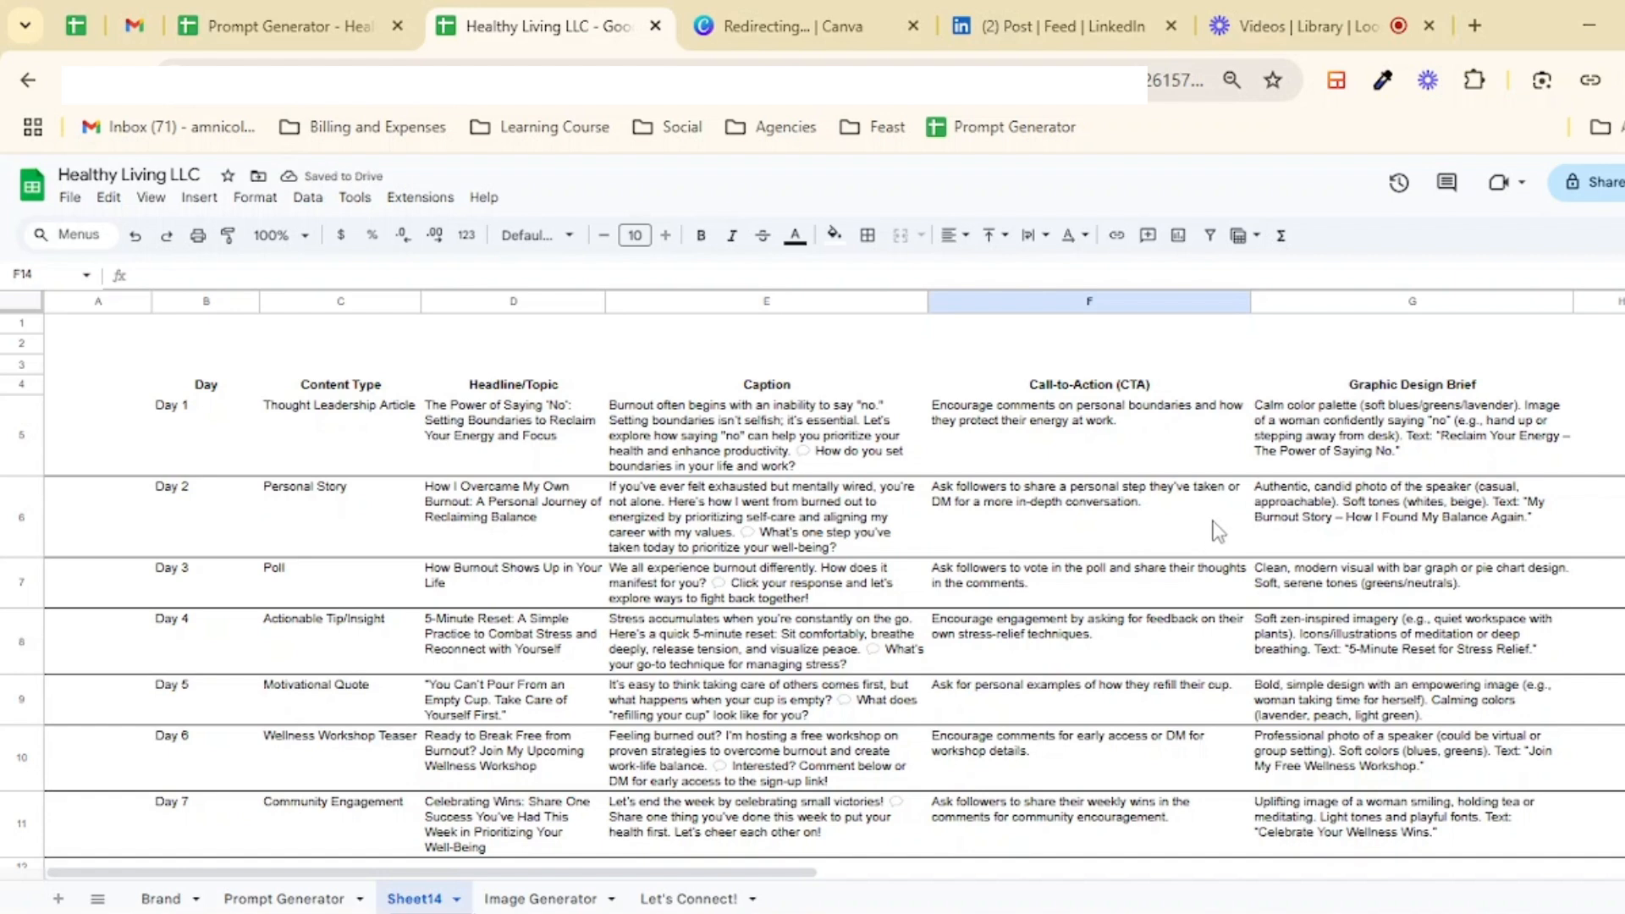
pyautogui.scroll(-3, 1233, 516)
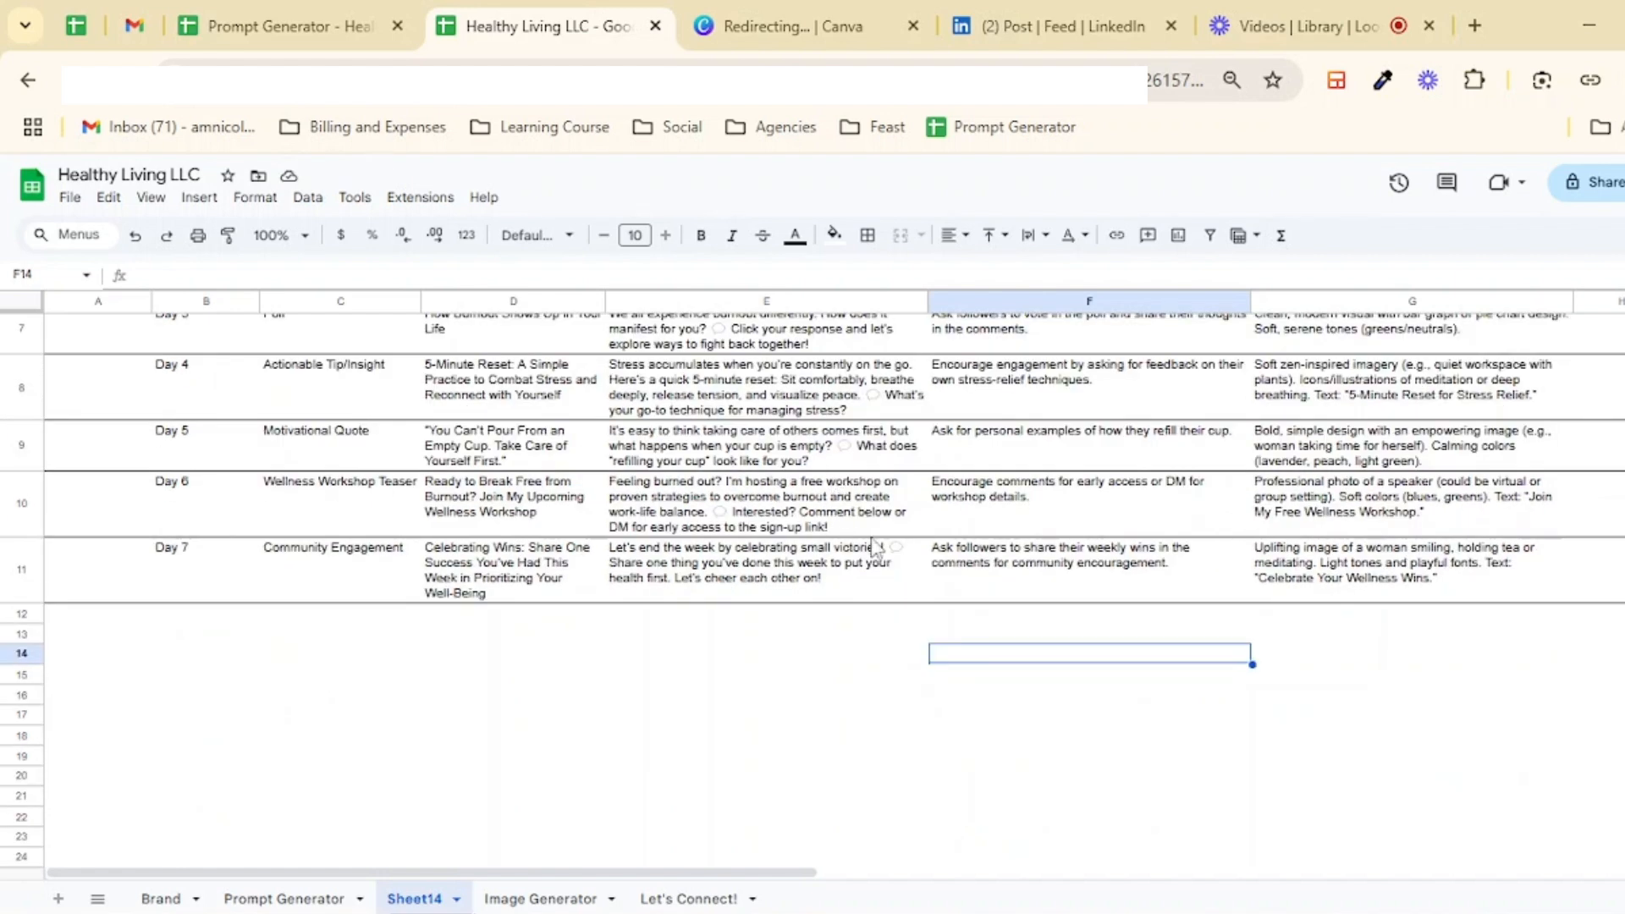
pyautogui.scroll(3, 875, 549)
# Step: Open the Image Generator sheet and examine its Subject, Action, Object, Position, Restrictions and Branding fields
pyautogui.click(321, 898)
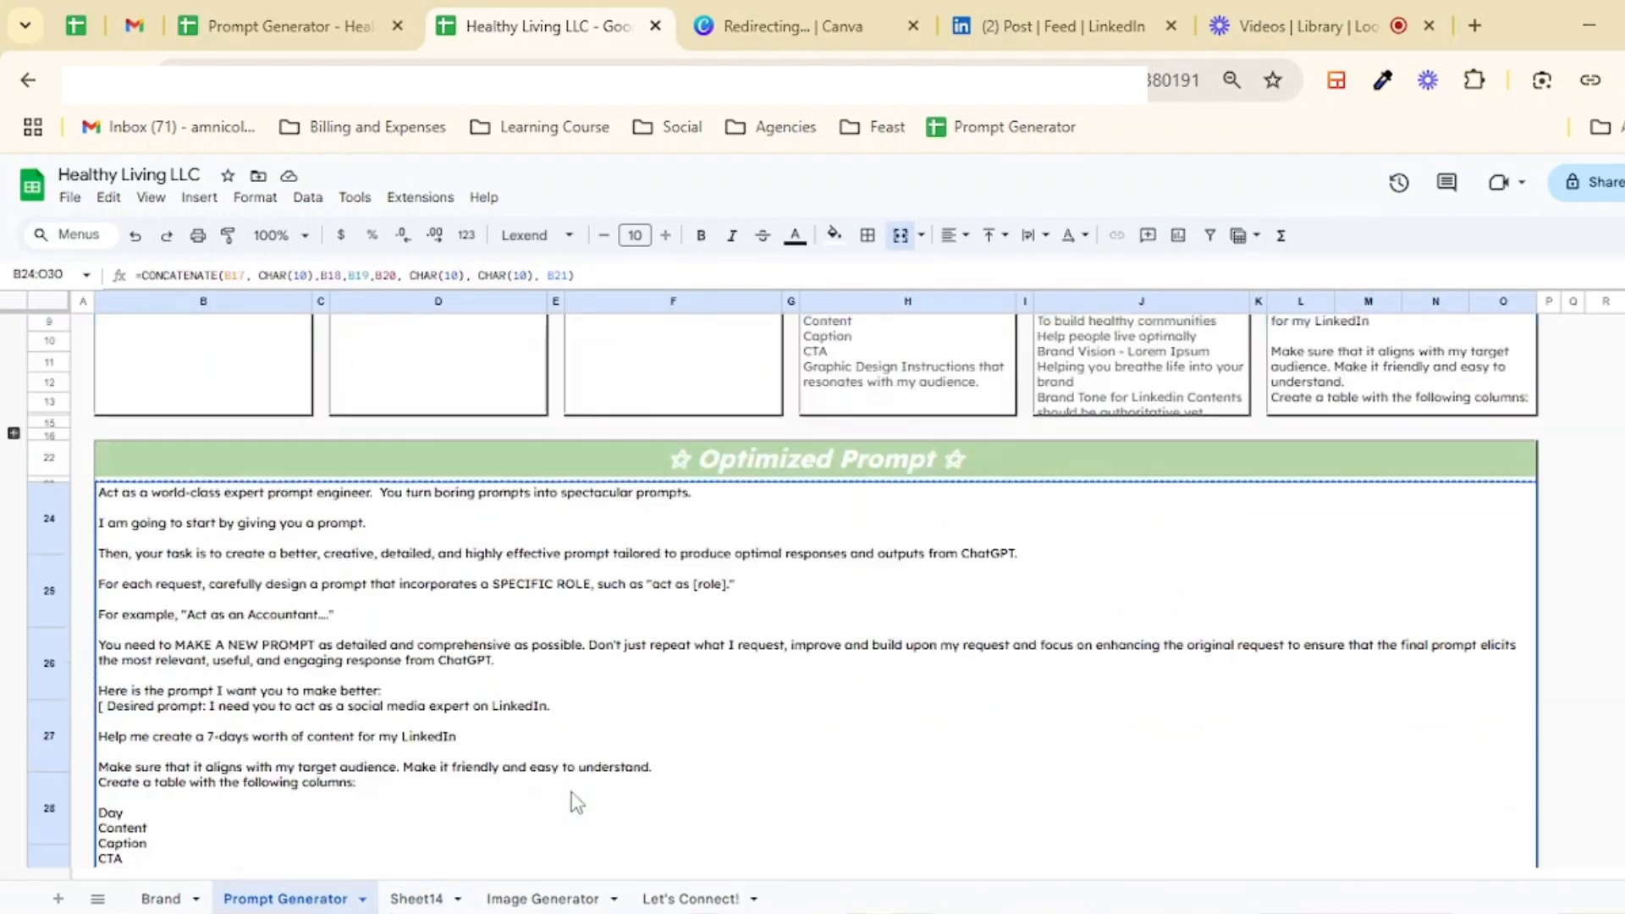
pyautogui.scroll(3, 577, 802)
pyautogui.click(575, 898)
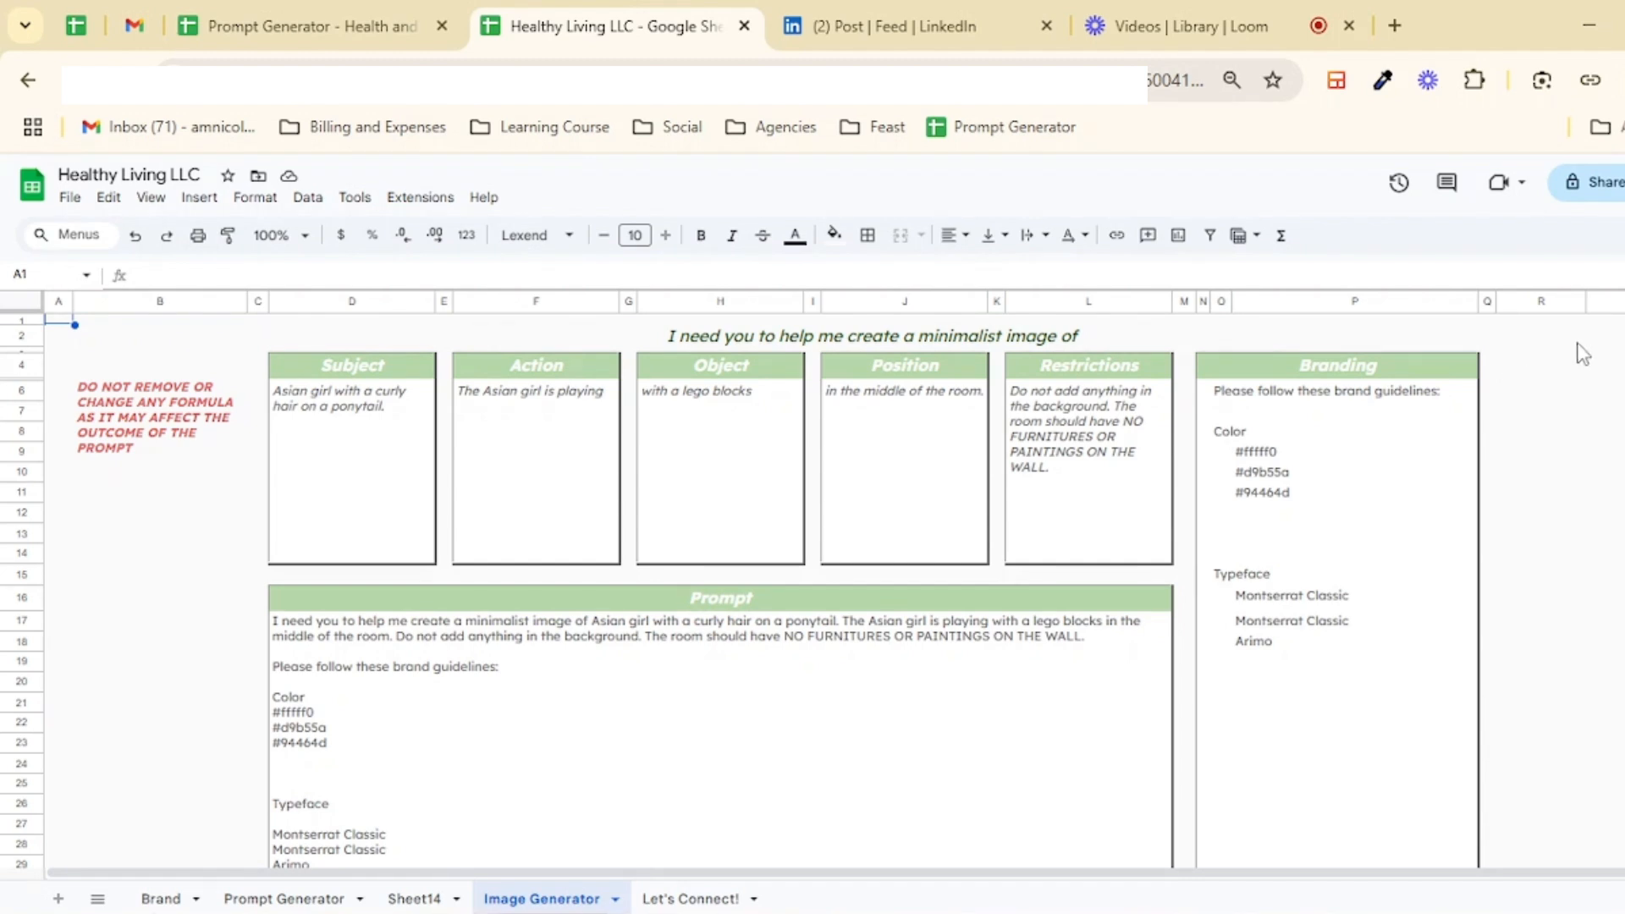
pyautogui.click(681, 335)
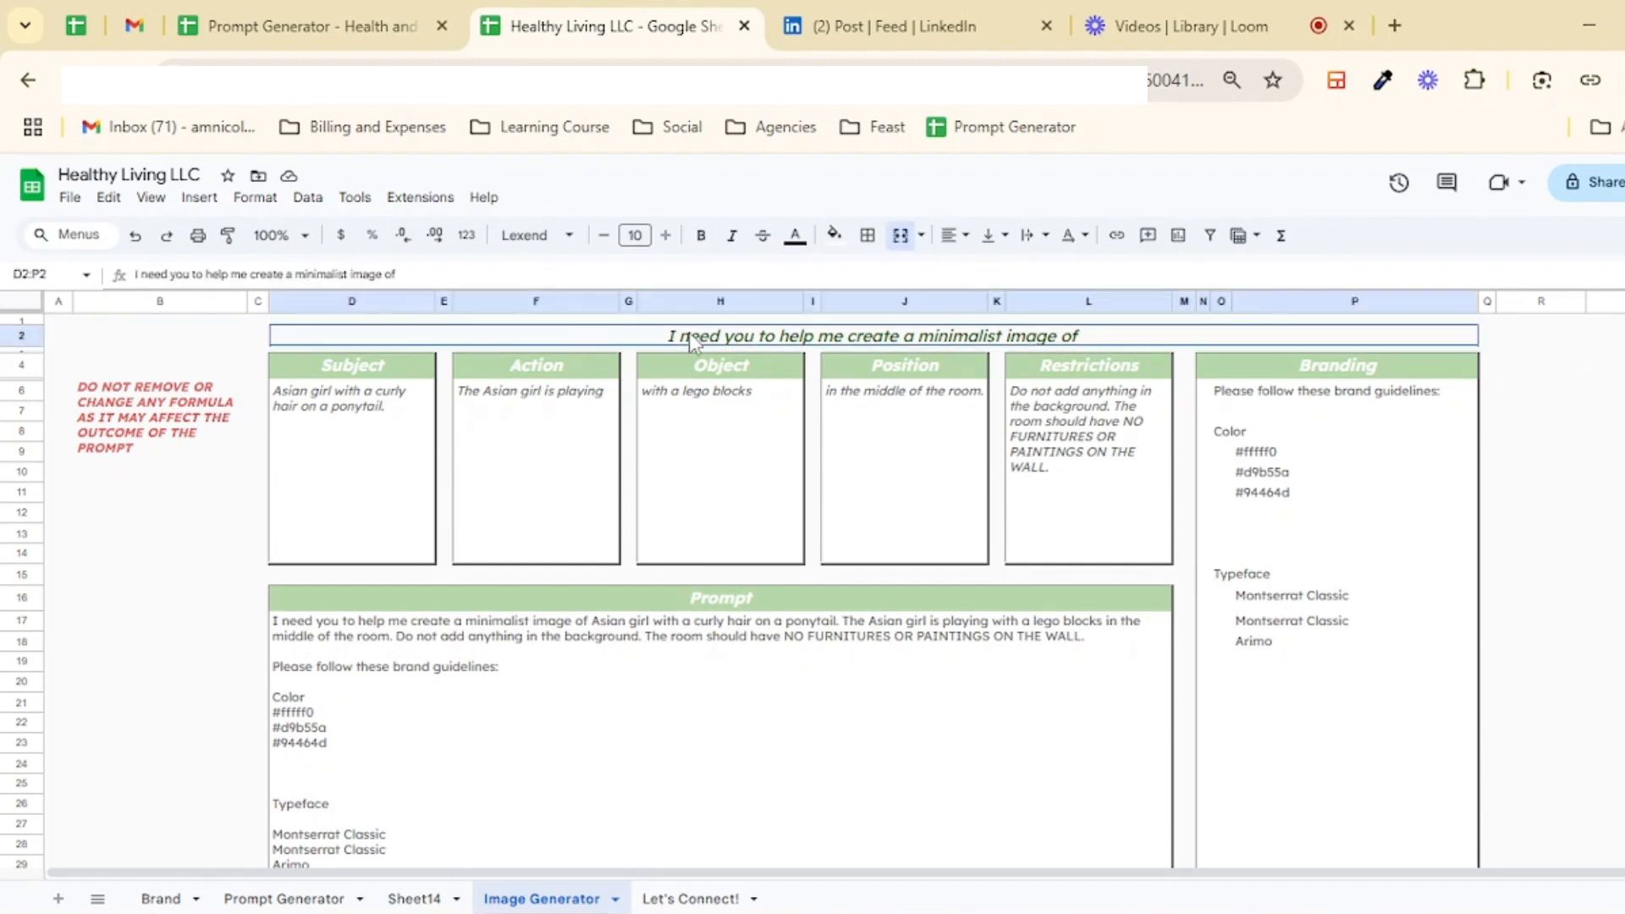
pyautogui.click(393, 373)
pyautogui.click(576, 370)
pyautogui.click(726, 370)
pyautogui.click(926, 360)
pyautogui.click(1076, 360)
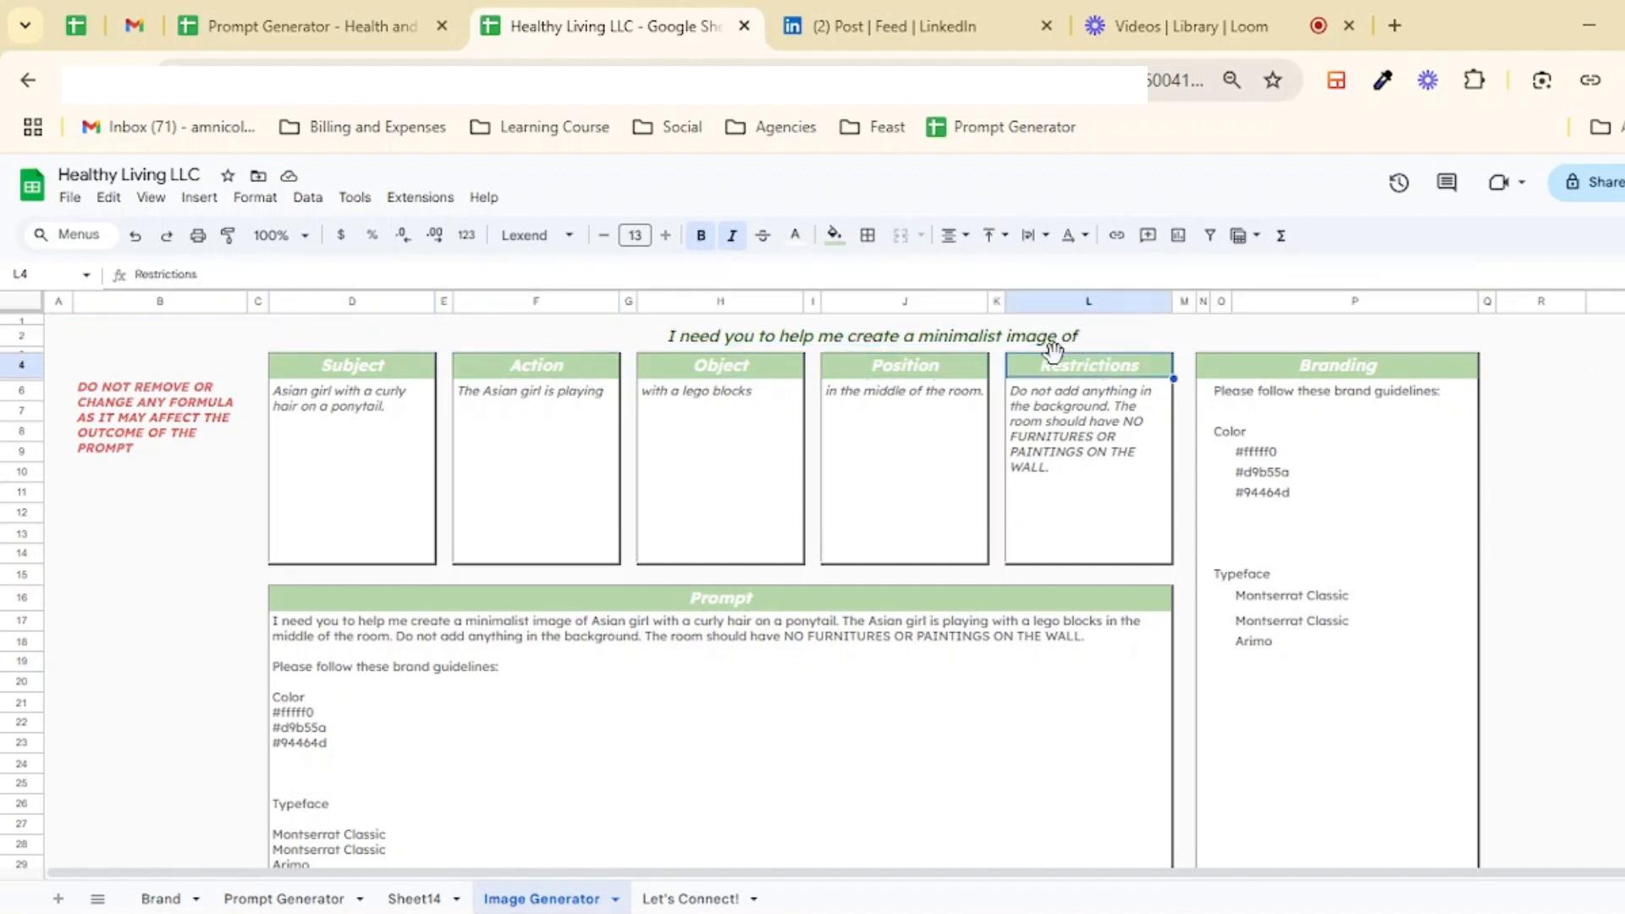
pyautogui.click(392, 371)
pyautogui.click(519, 373)
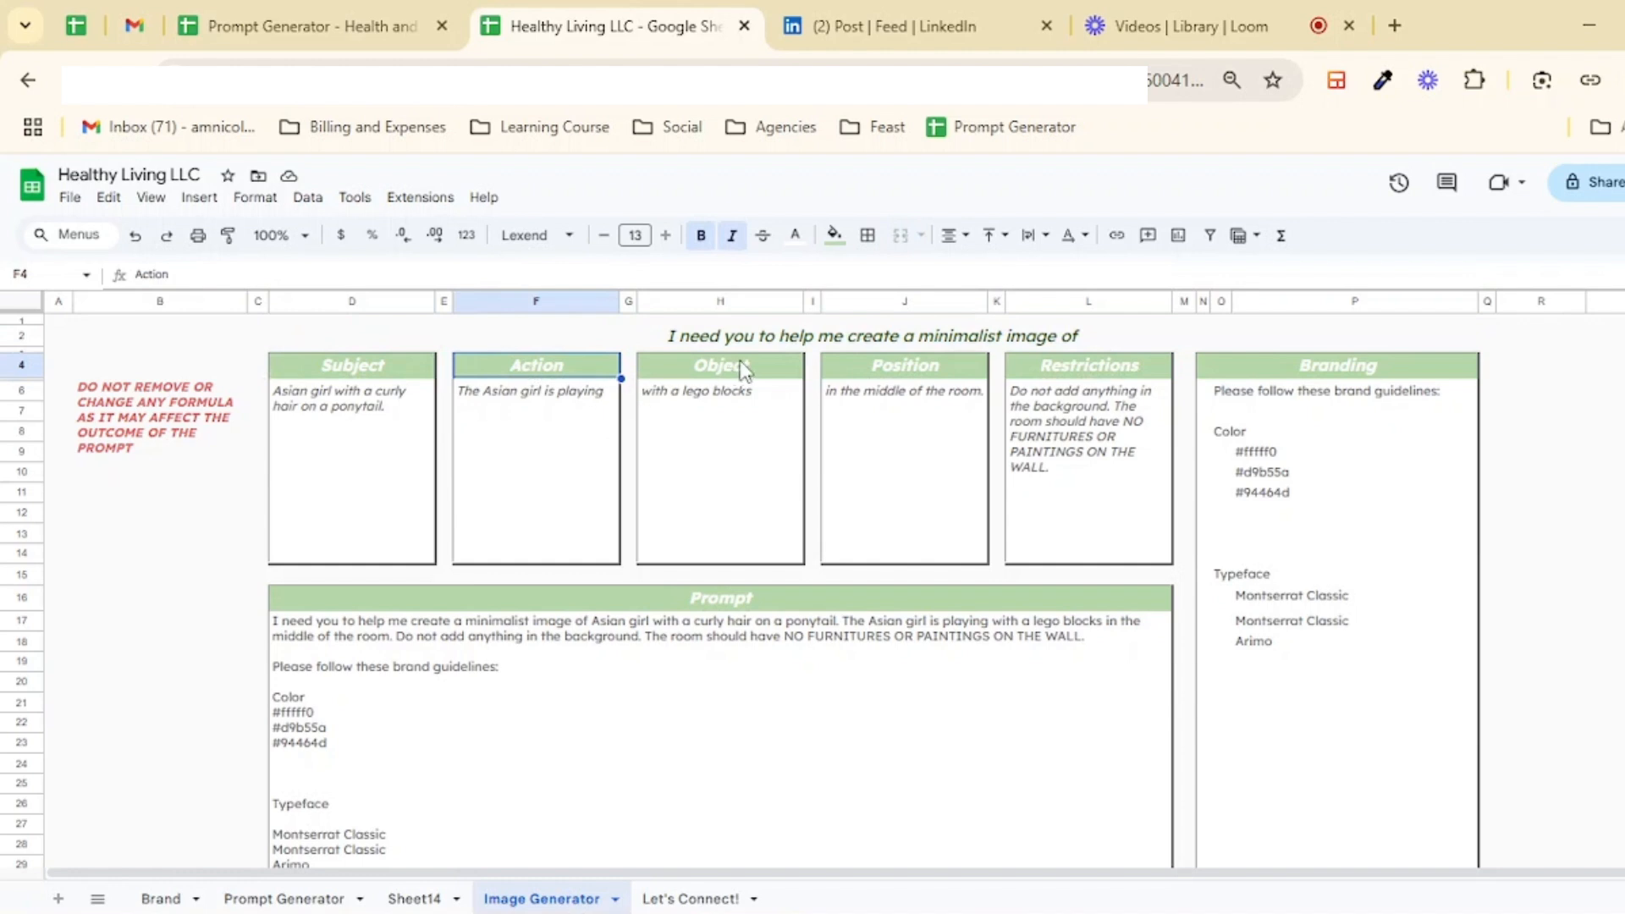
pyautogui.click(759, 382)
pyautogui.click(934, 374)
pyautogui.click(1117, 360)
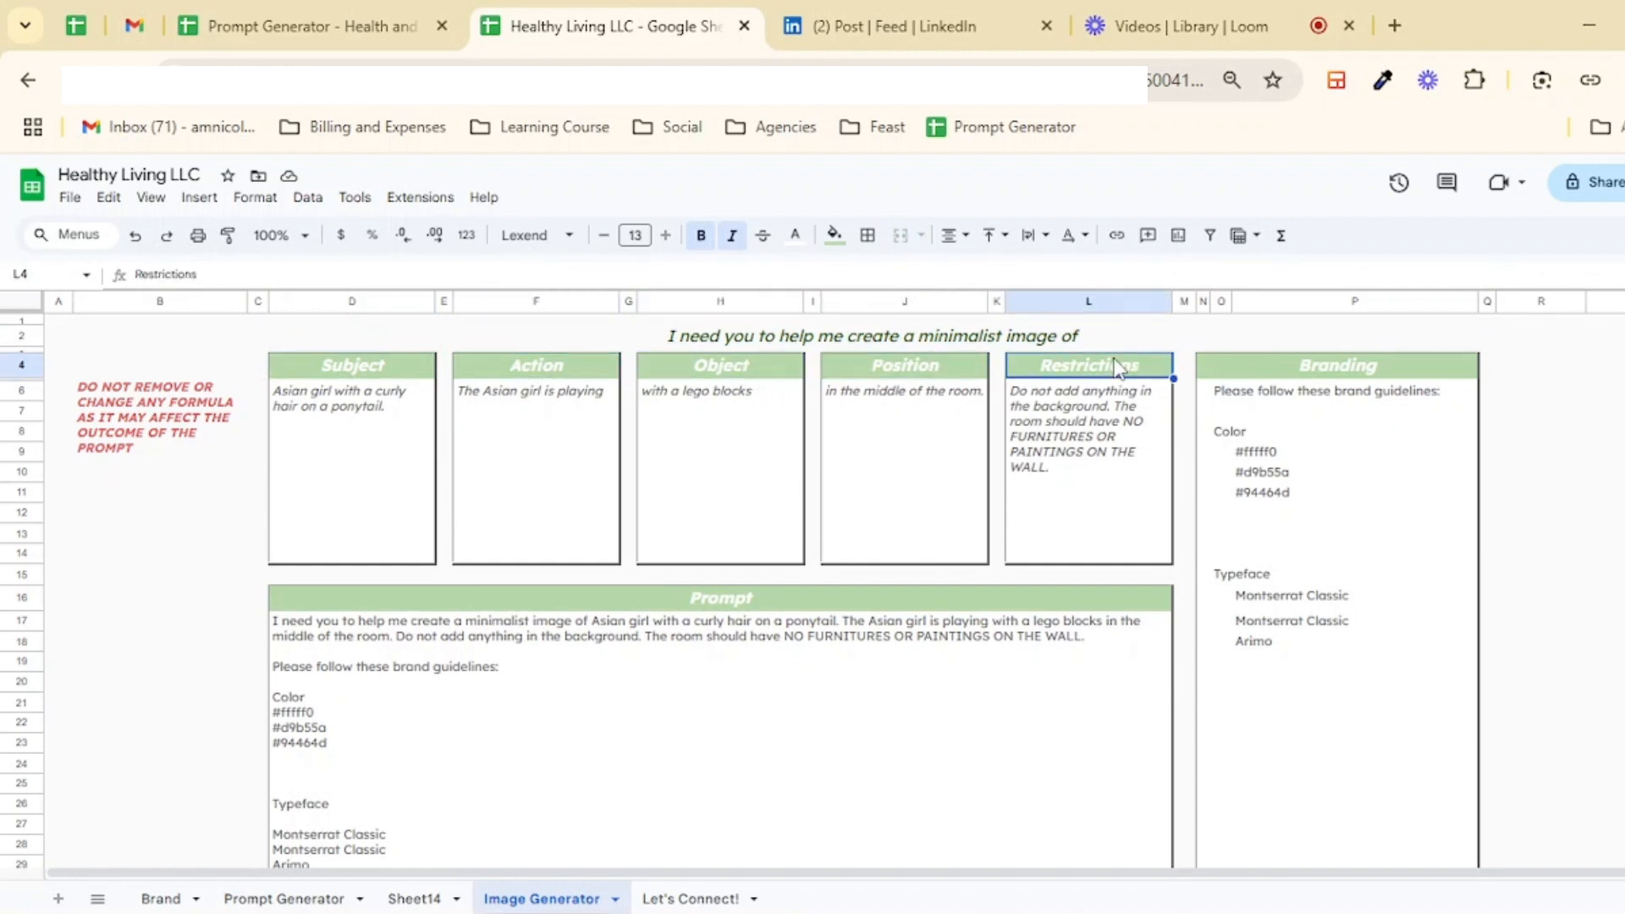
pyautogui.click(1355, 366)
pyautogui.click(1049, 474)
pyautogui.click(903, 476)
pyautogui.click(728, 479)
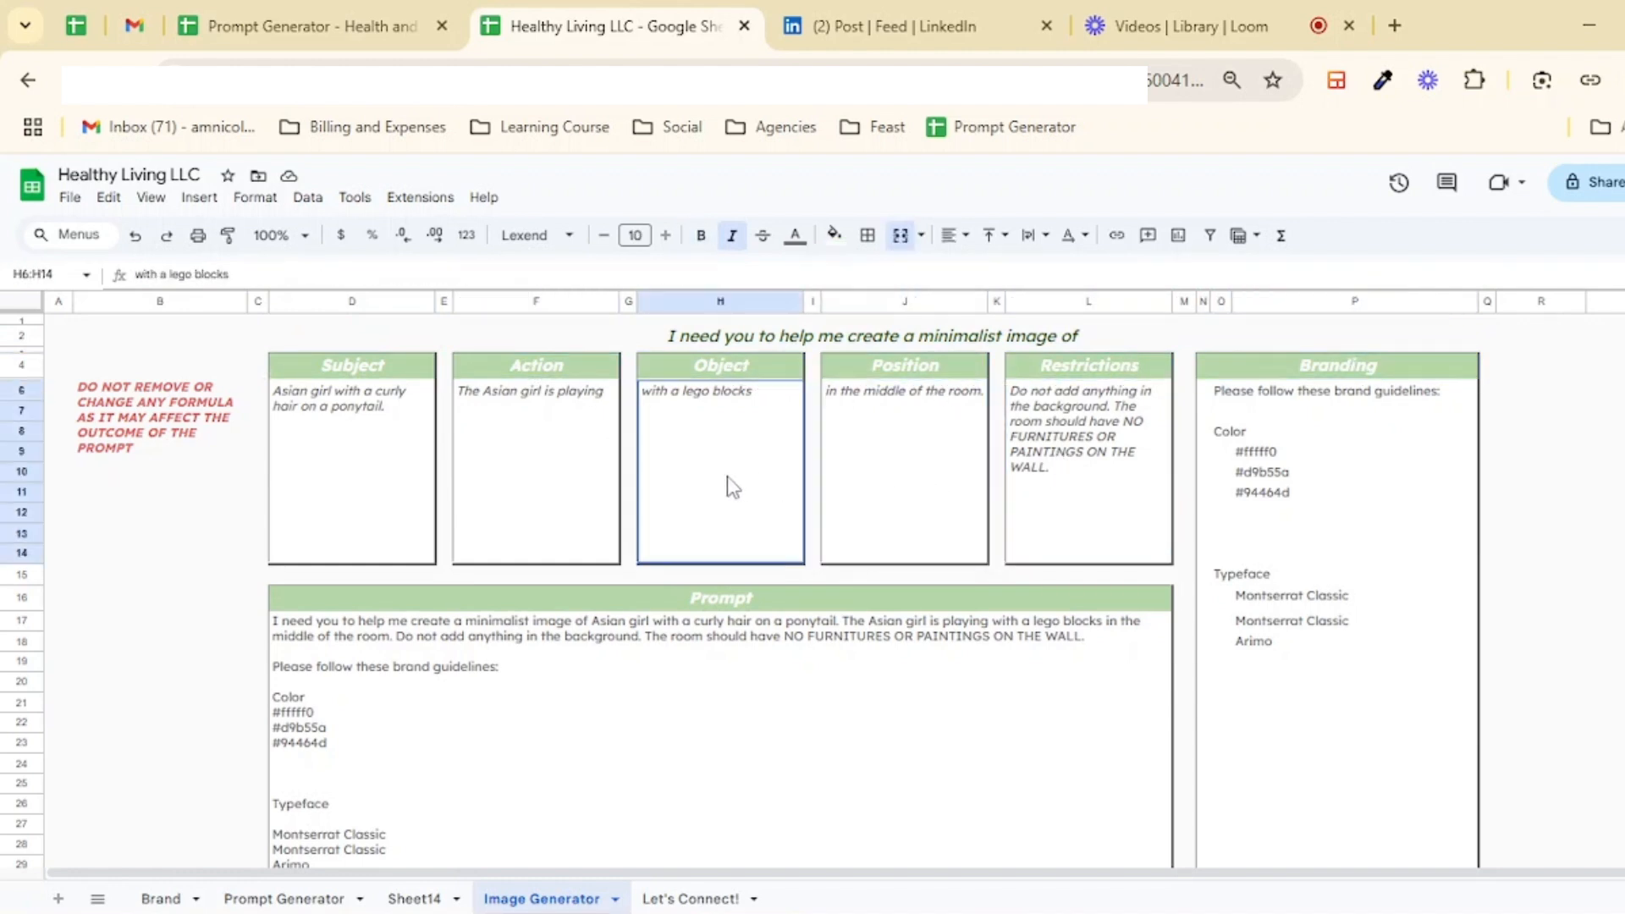
pyautogui.click(533, 476)
pyautogui.click(333, 475)
pyautogui.click(533, 474)
pyautogui.click(727, 474)
pyautogui.click(897, 465)
pyautogui.moveTo(385, 436); pyautogui.dragTo(1175, 436)
pyautogui.click(1175, 434)
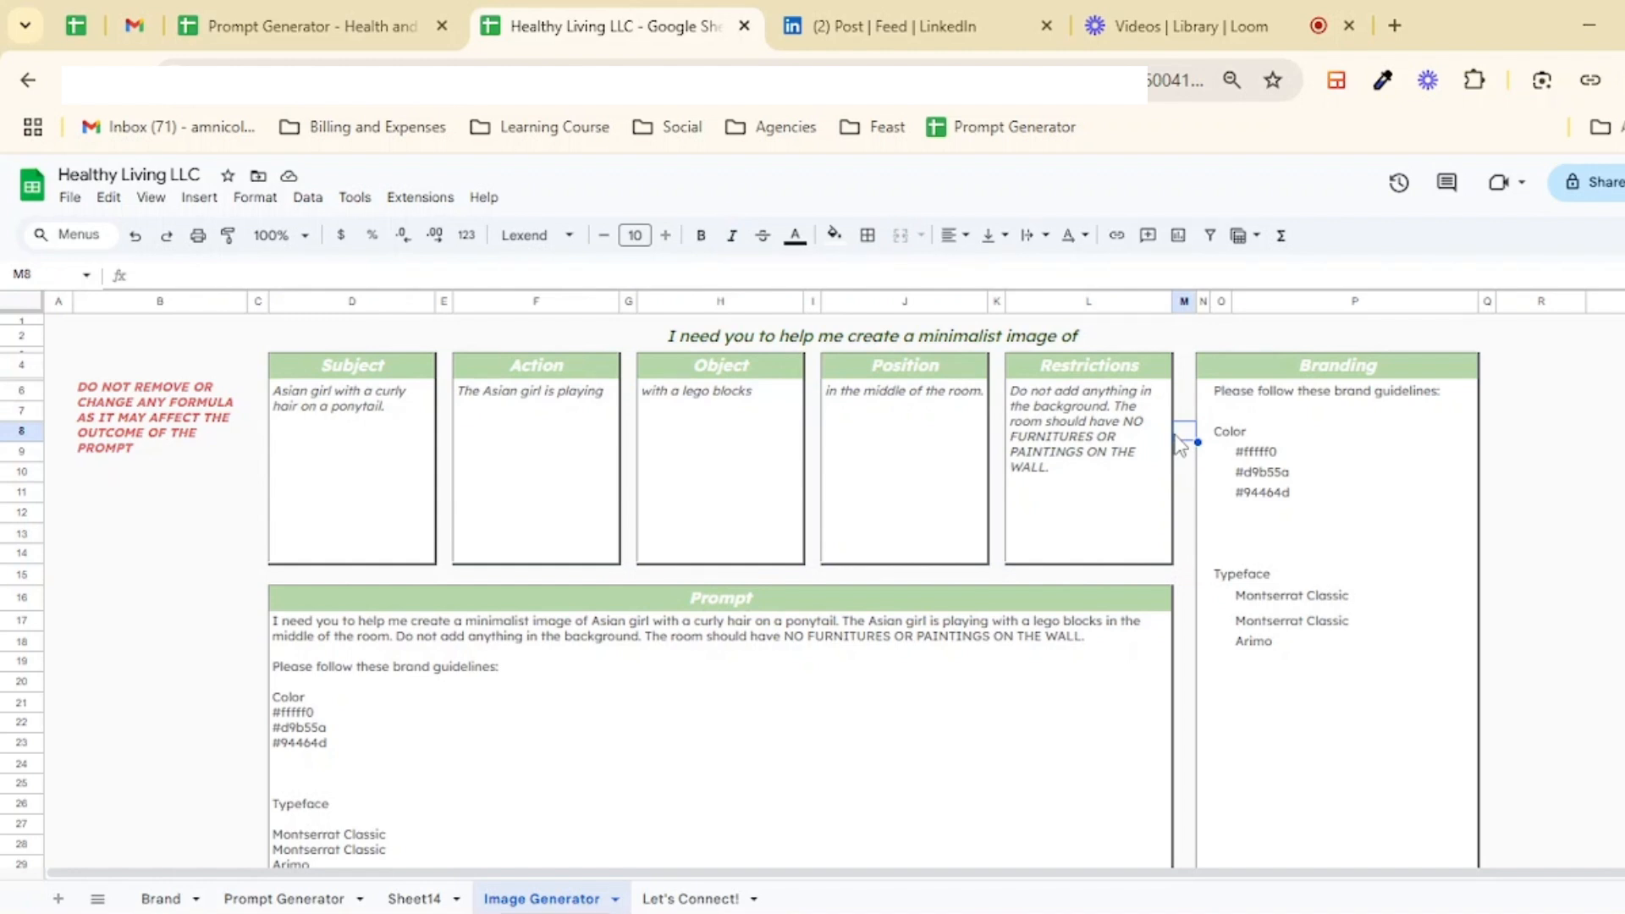
pyautogui.click(327, 409)
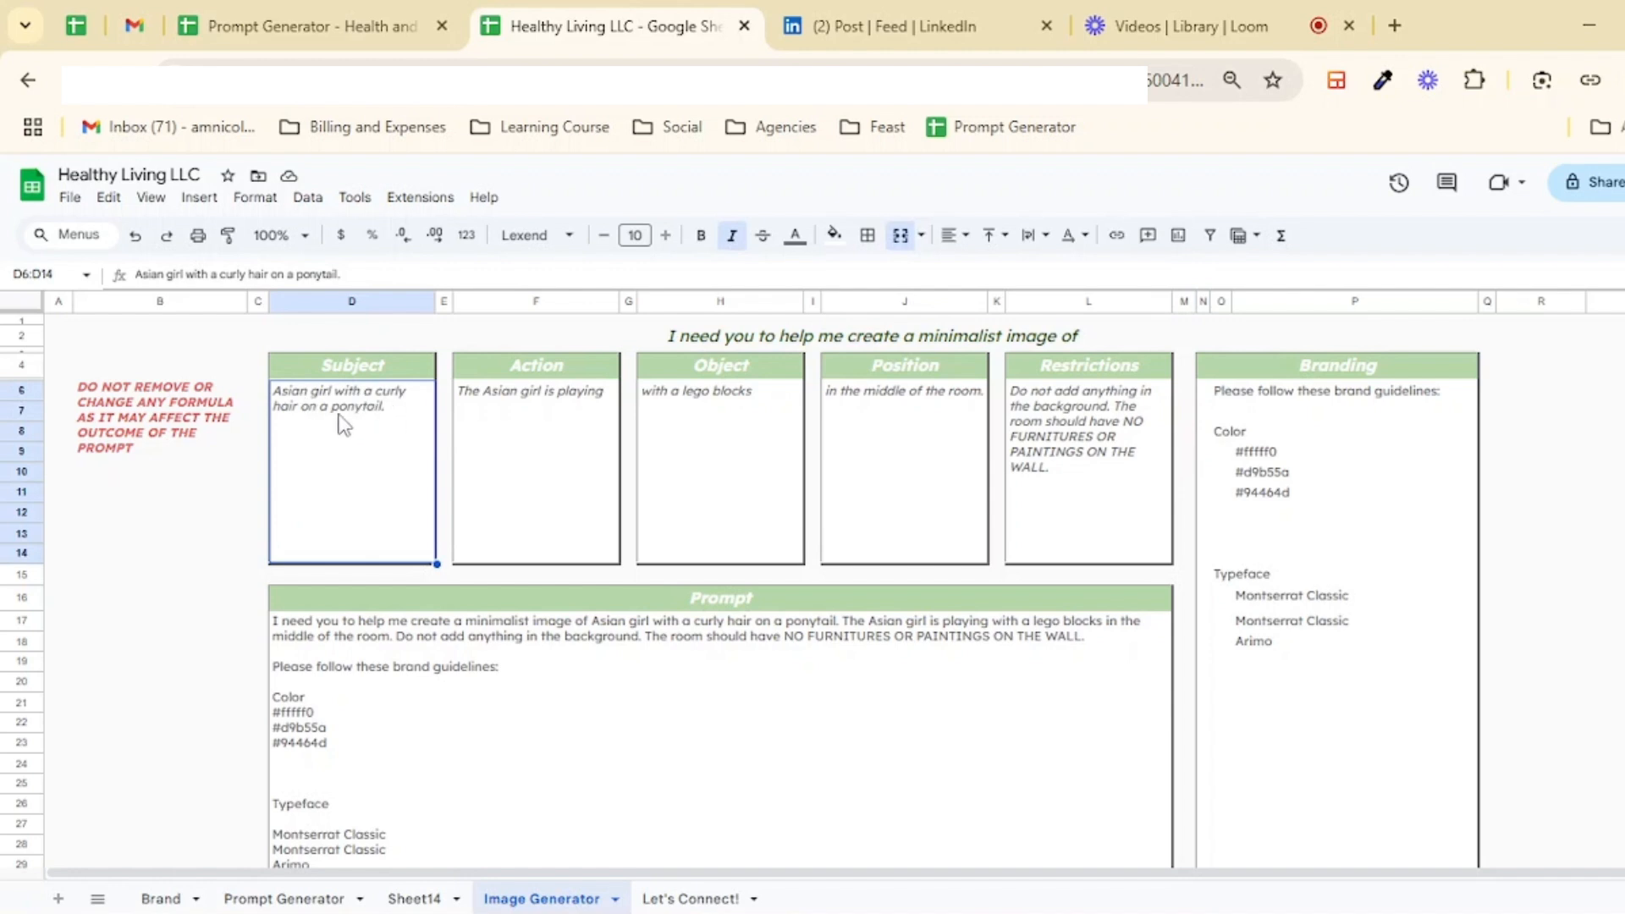
pyautogui.click(538, 412)
pyautogui.click(681, 411)
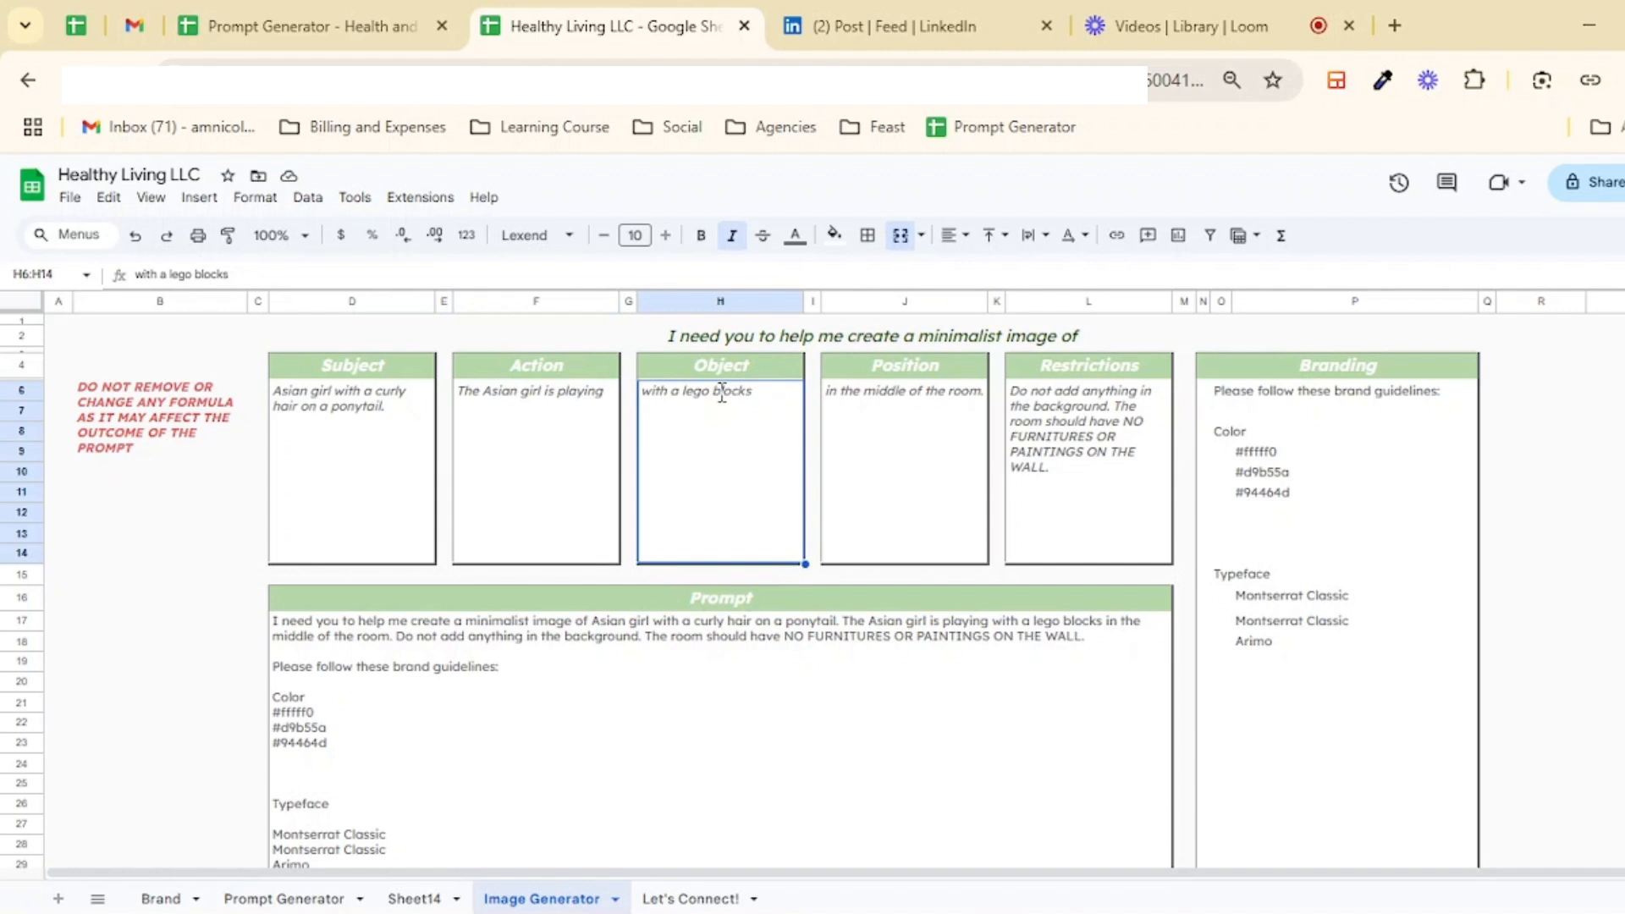
# Step: Replace "lego blocks" in the Object field with "doll house"
pyautogui.doubleClick(694, 411)
pyautogui.moveTo(720, 392); pyautogui.dragTo(842, 399)
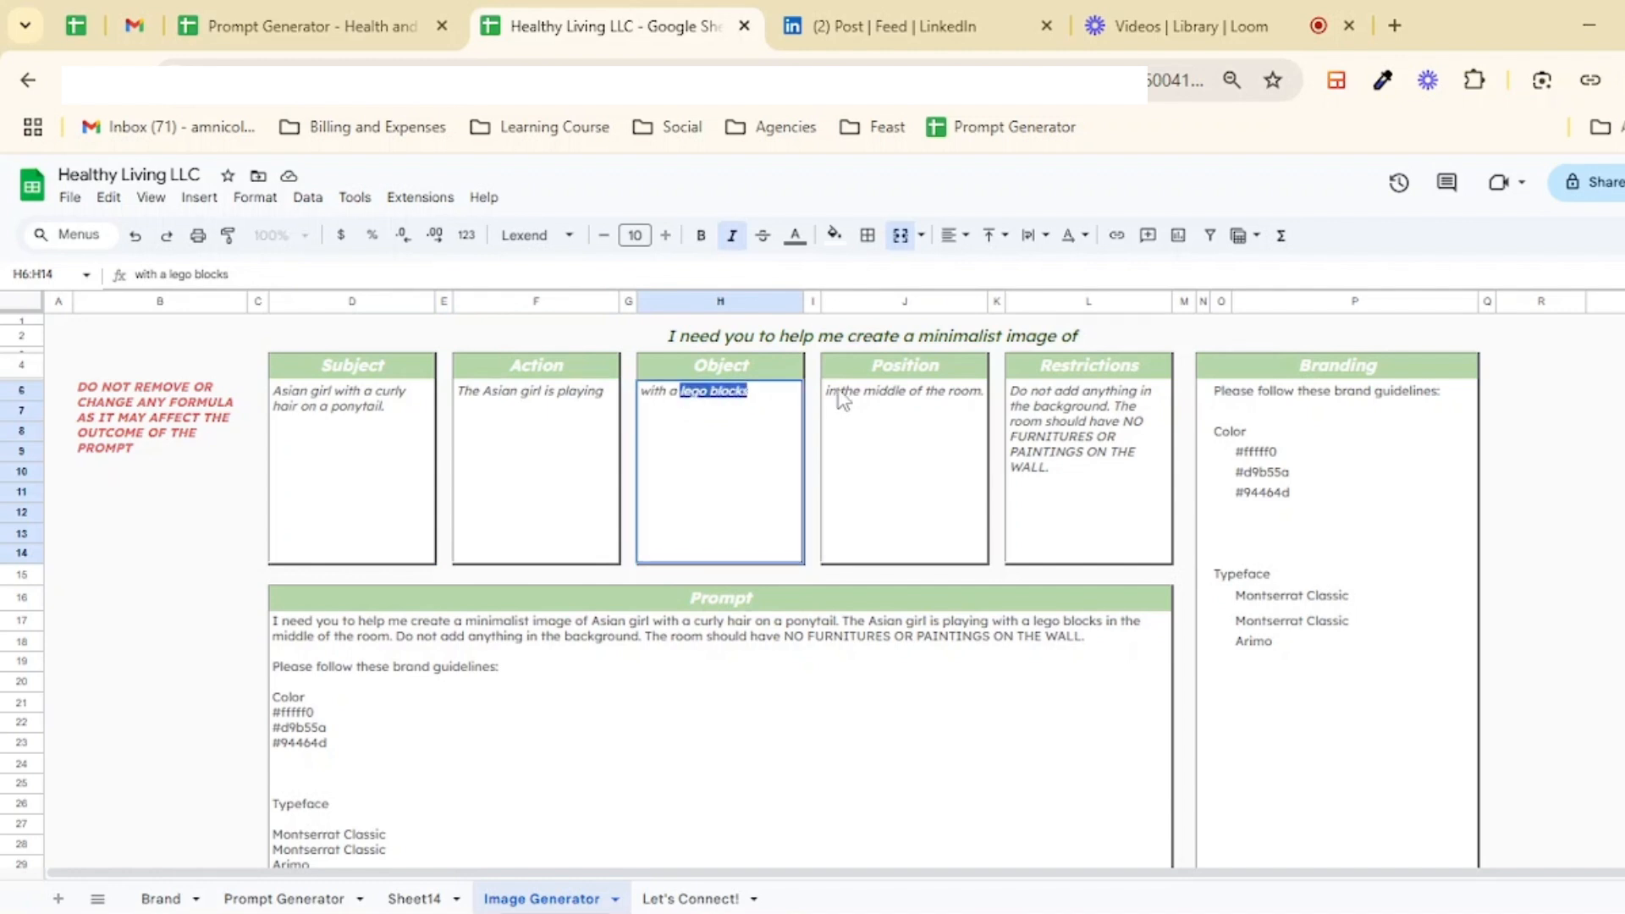
pyautogui.write('doll hous')
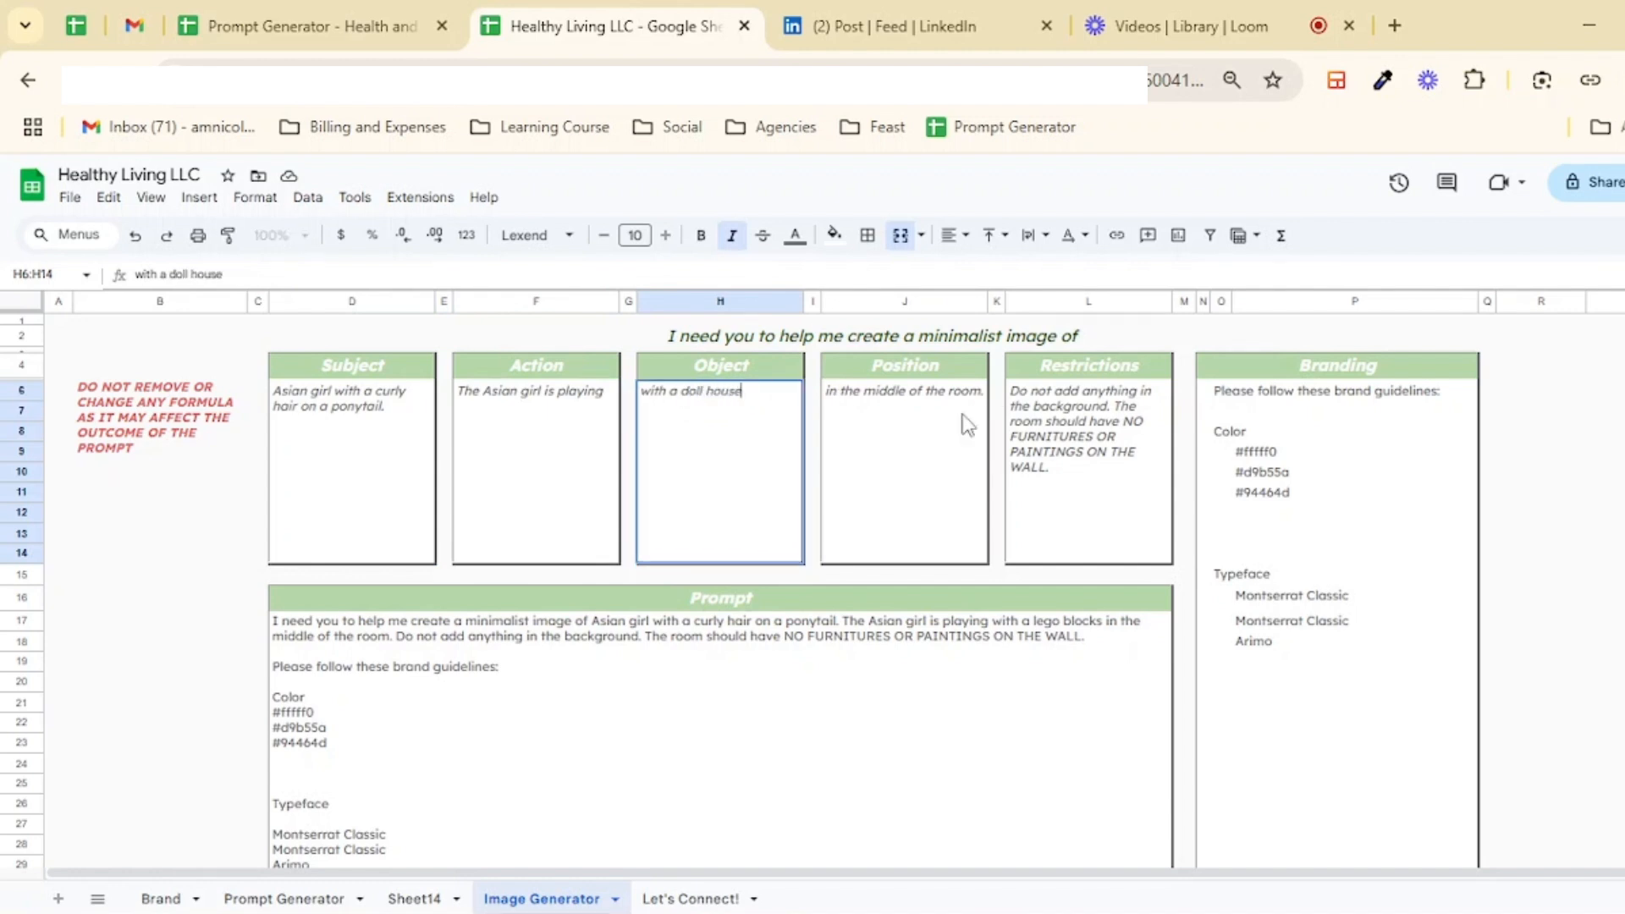
# Step: Replace "minimalist" with "realistic" in the Image Generator heading sentence
pyautogui.click(929, 416)
pyautogui.click(1127, 368)
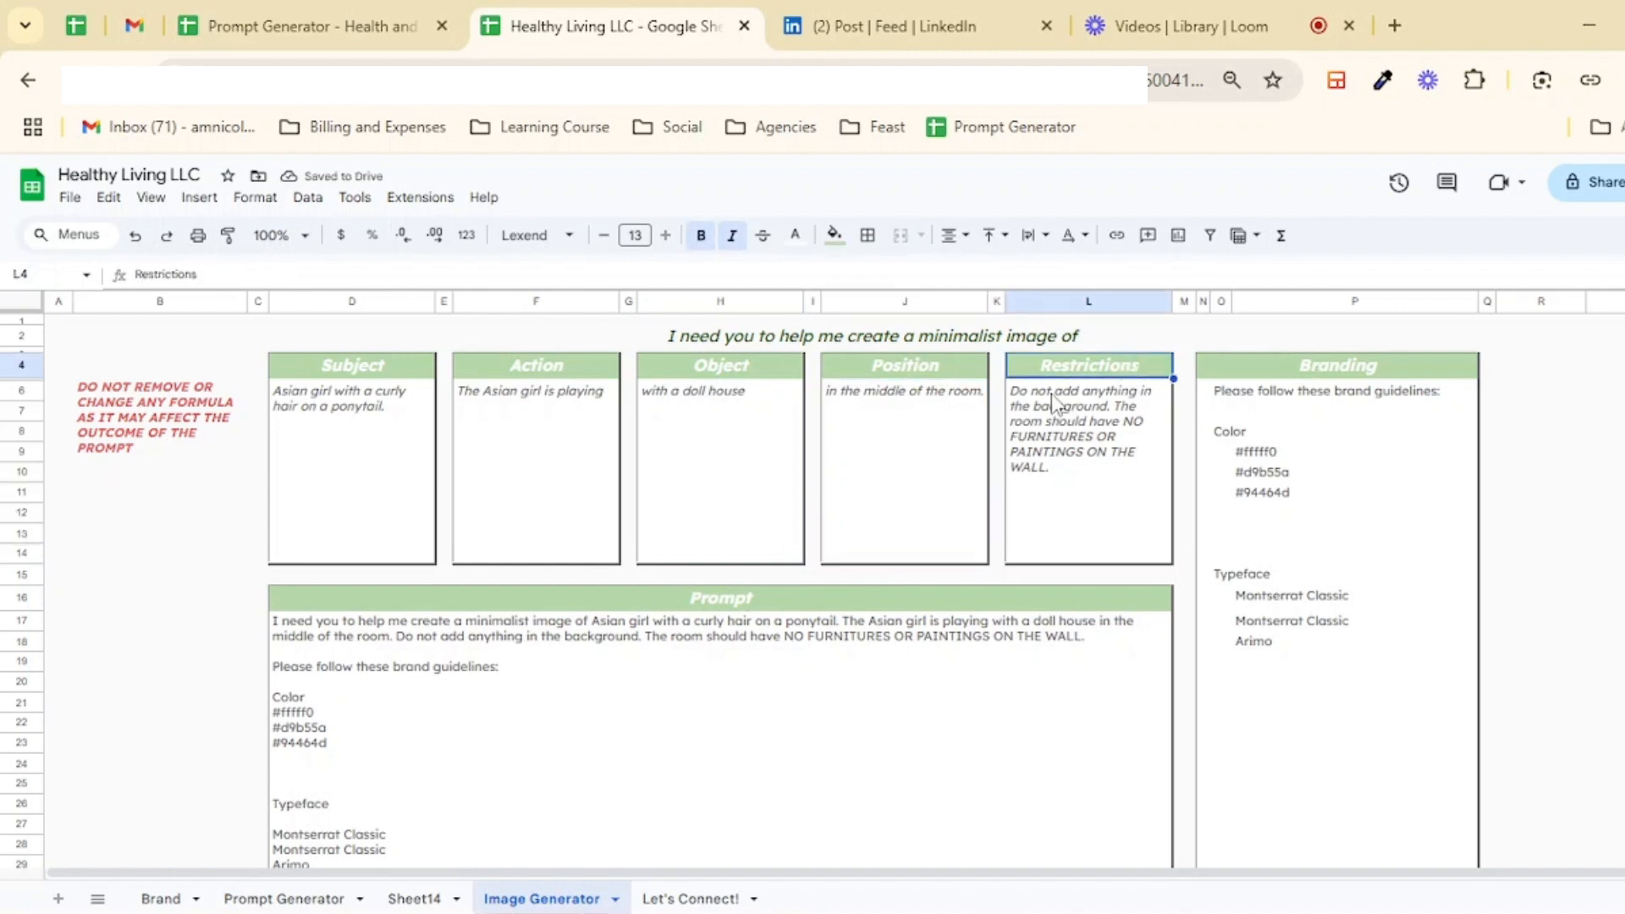
pyautogui.click(1156, 408)
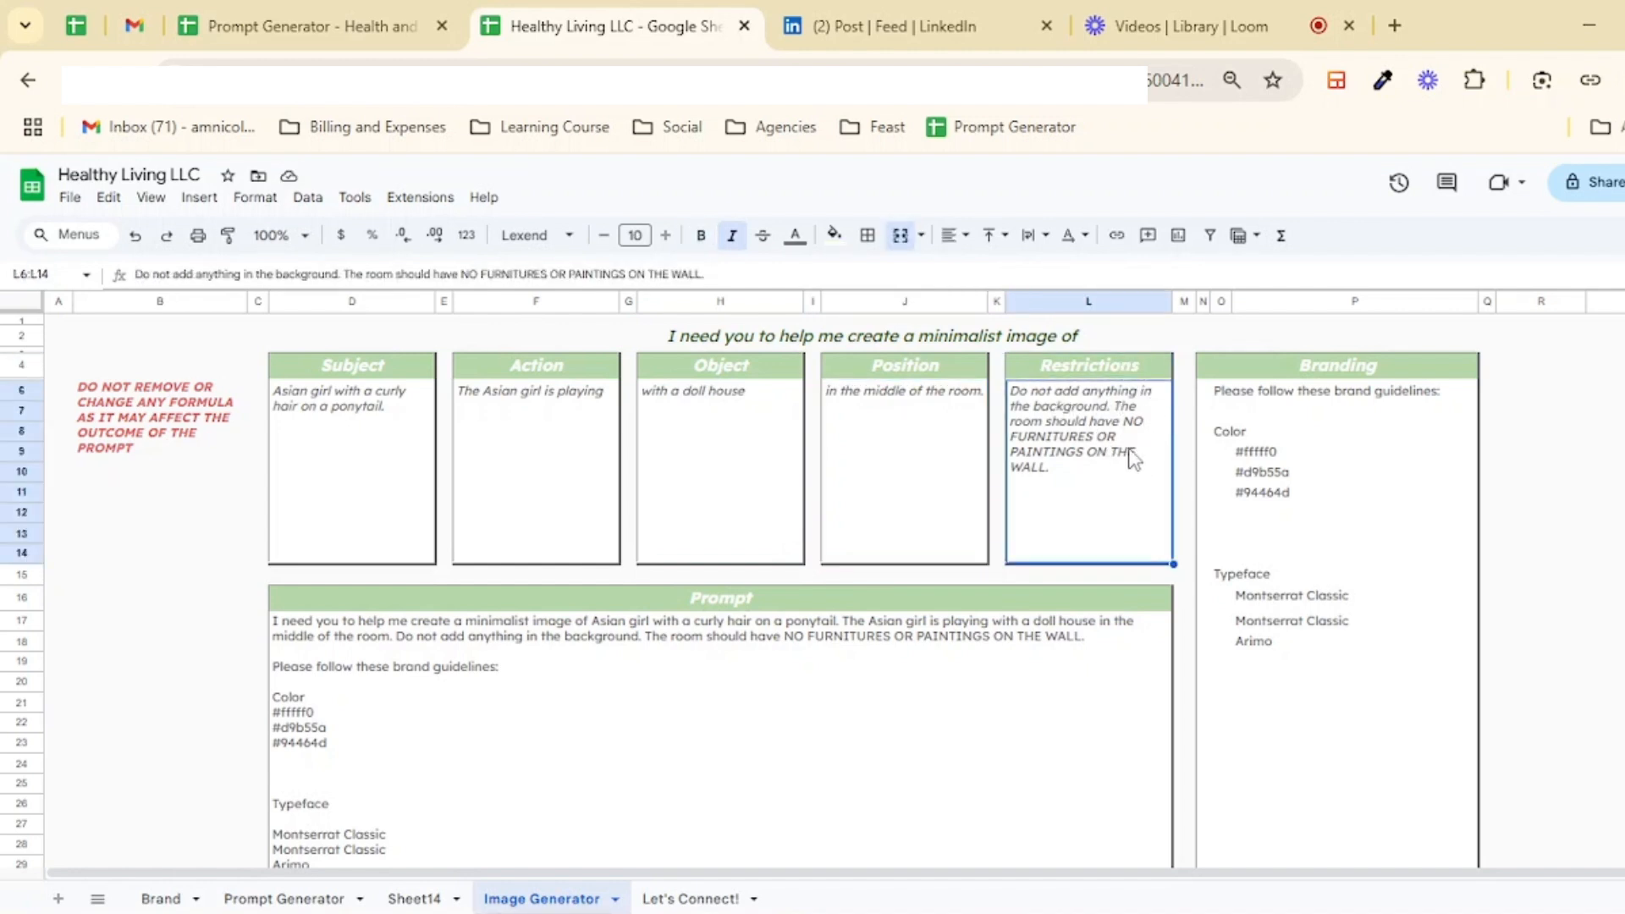
pyautogui.click(968, 338)
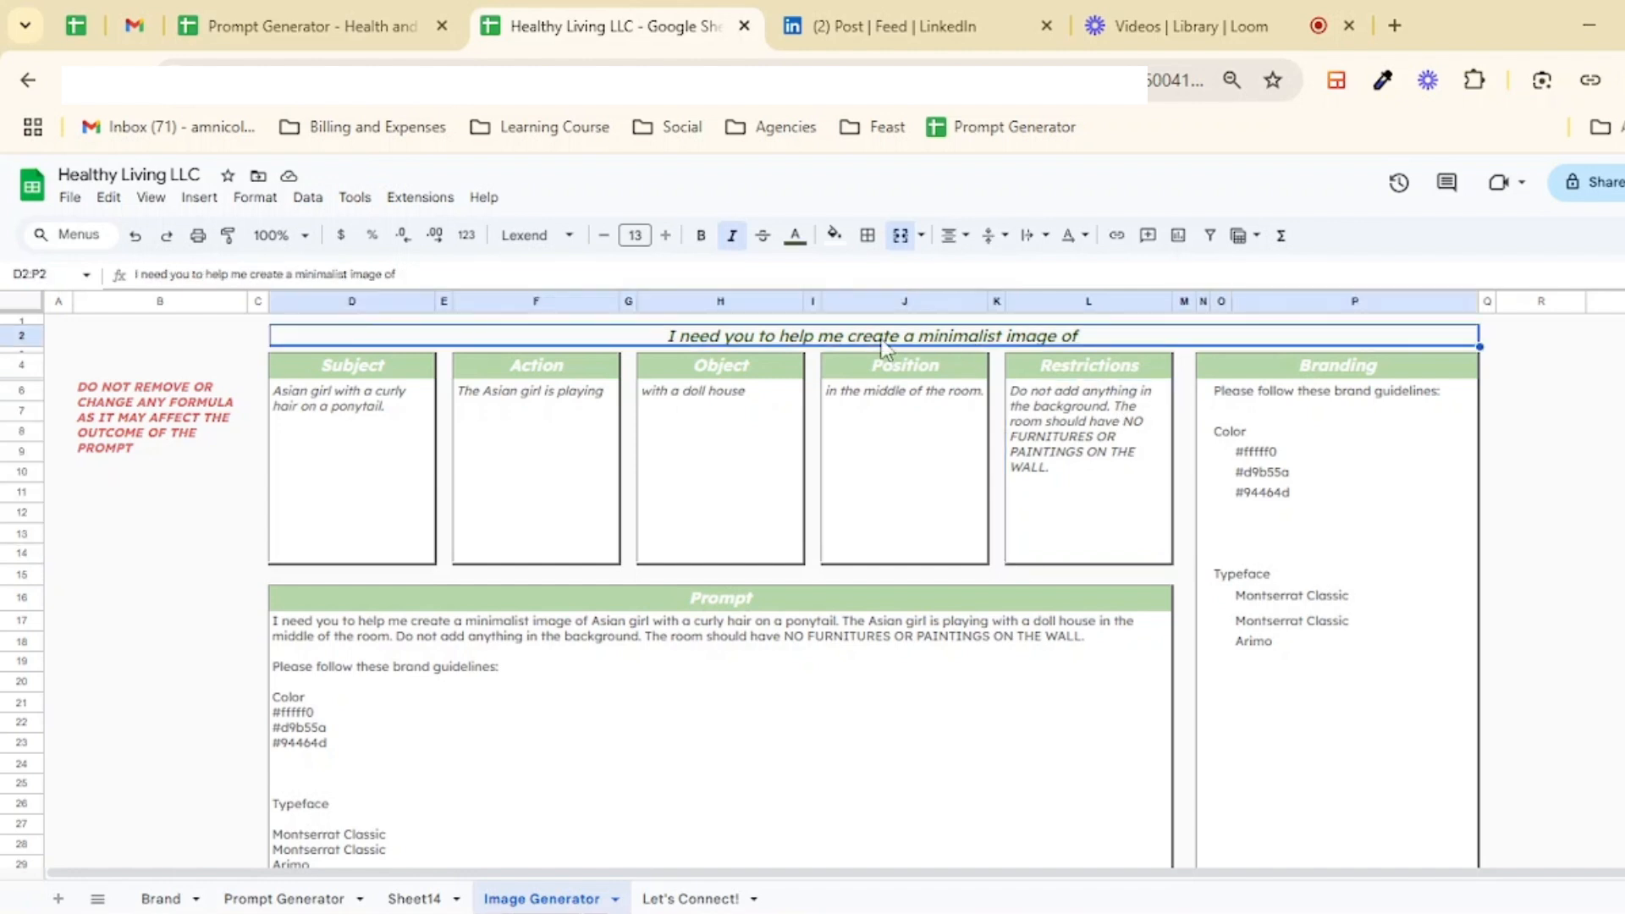
pyautogui.doubleClick(939, 337)
pyautogui.doubleClick(934, 337)
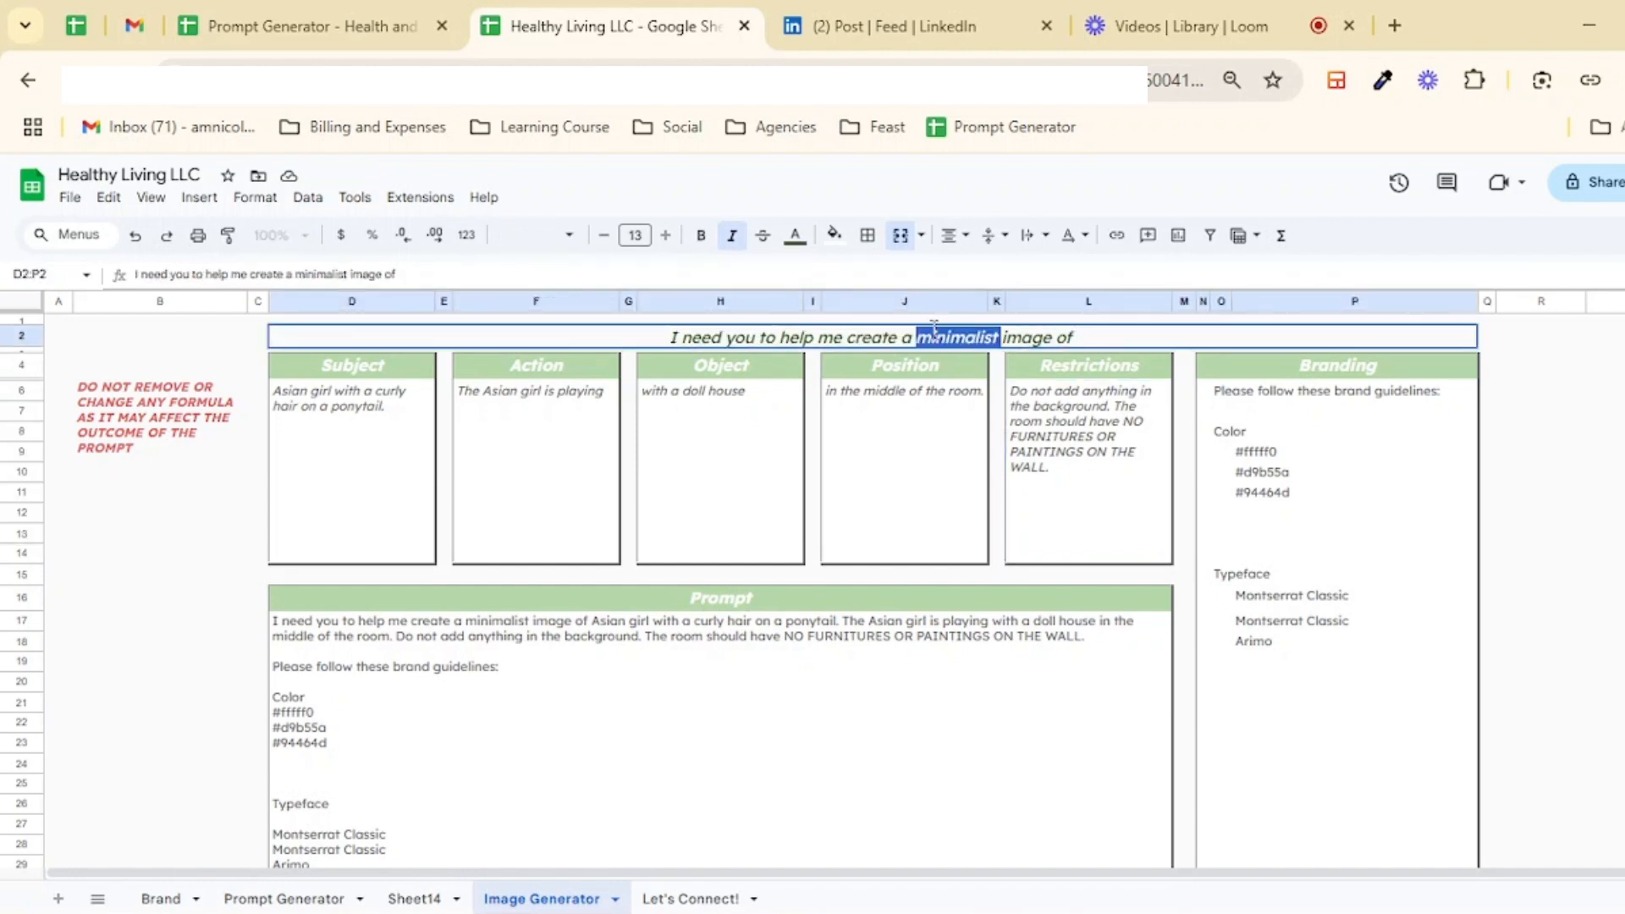
pyautogui.write('detailed')
pyautogui.press('BackSpace')
pyautogui.press('BackSpace')
pyautogui.press('BackSpace')
pyautogui.press('BackSpace')
pyautogui.press('BackSpace')
pyautogui.press('BackSpace')
pyautogui.press('BackSpace')
pyautogui.press('BackSpace')
pyautogui.press('BackSpace')
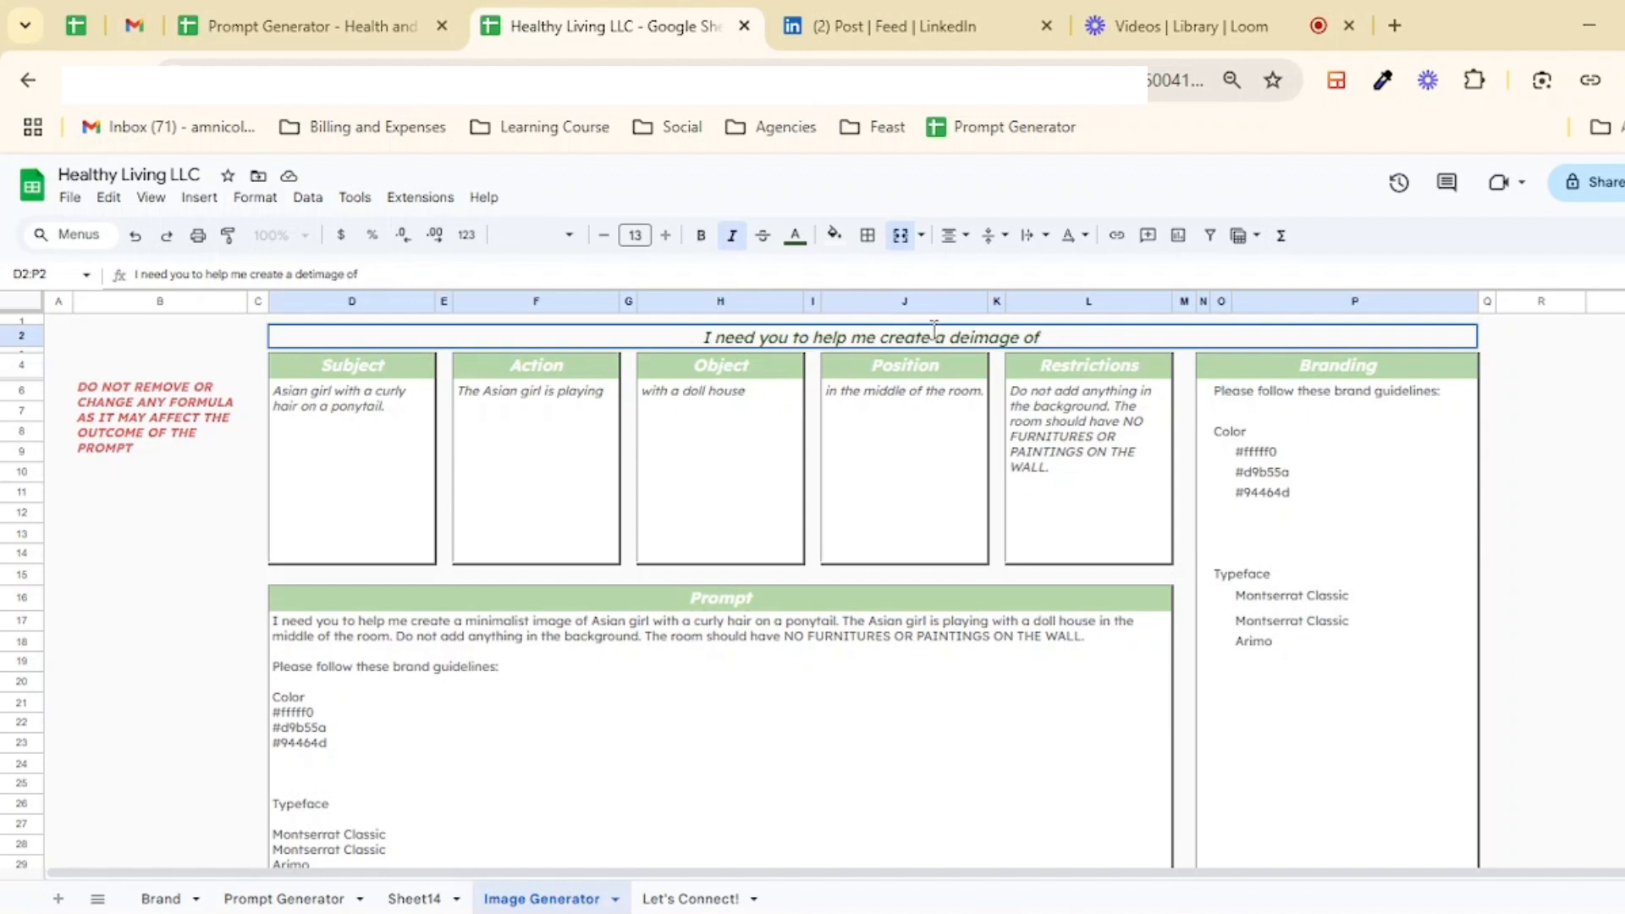
pyautogui.write('realistic')
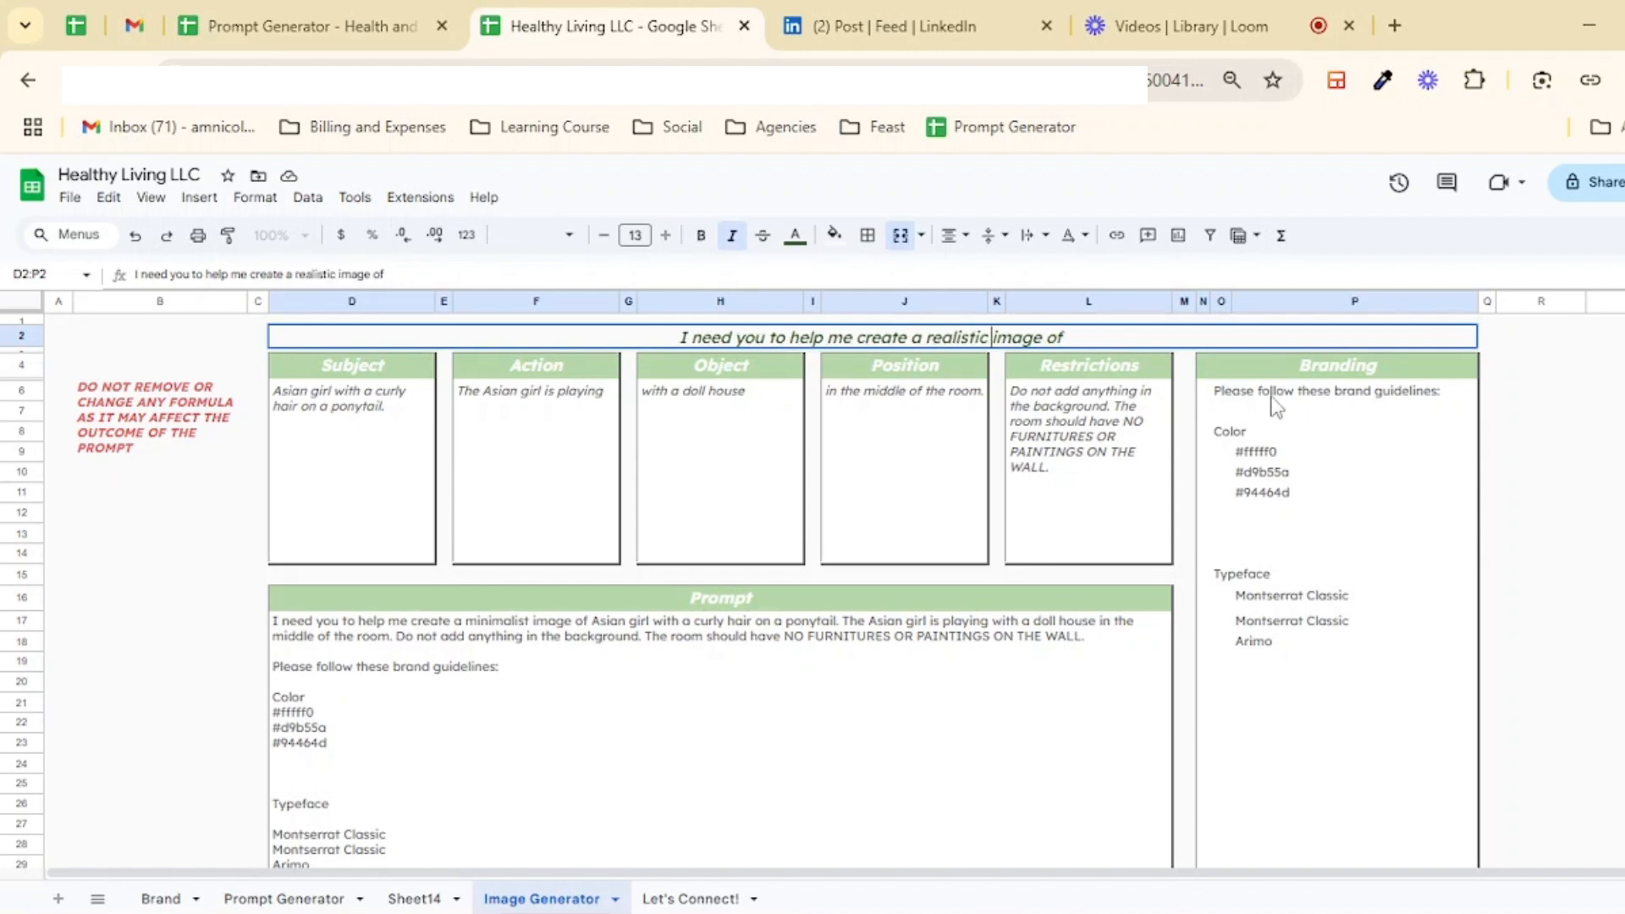
# Step: Change the first brand colour code on the Brand sheet to #ffffff
pyautogui.click(1343, 393)
pyautogui.click(1273, 491)
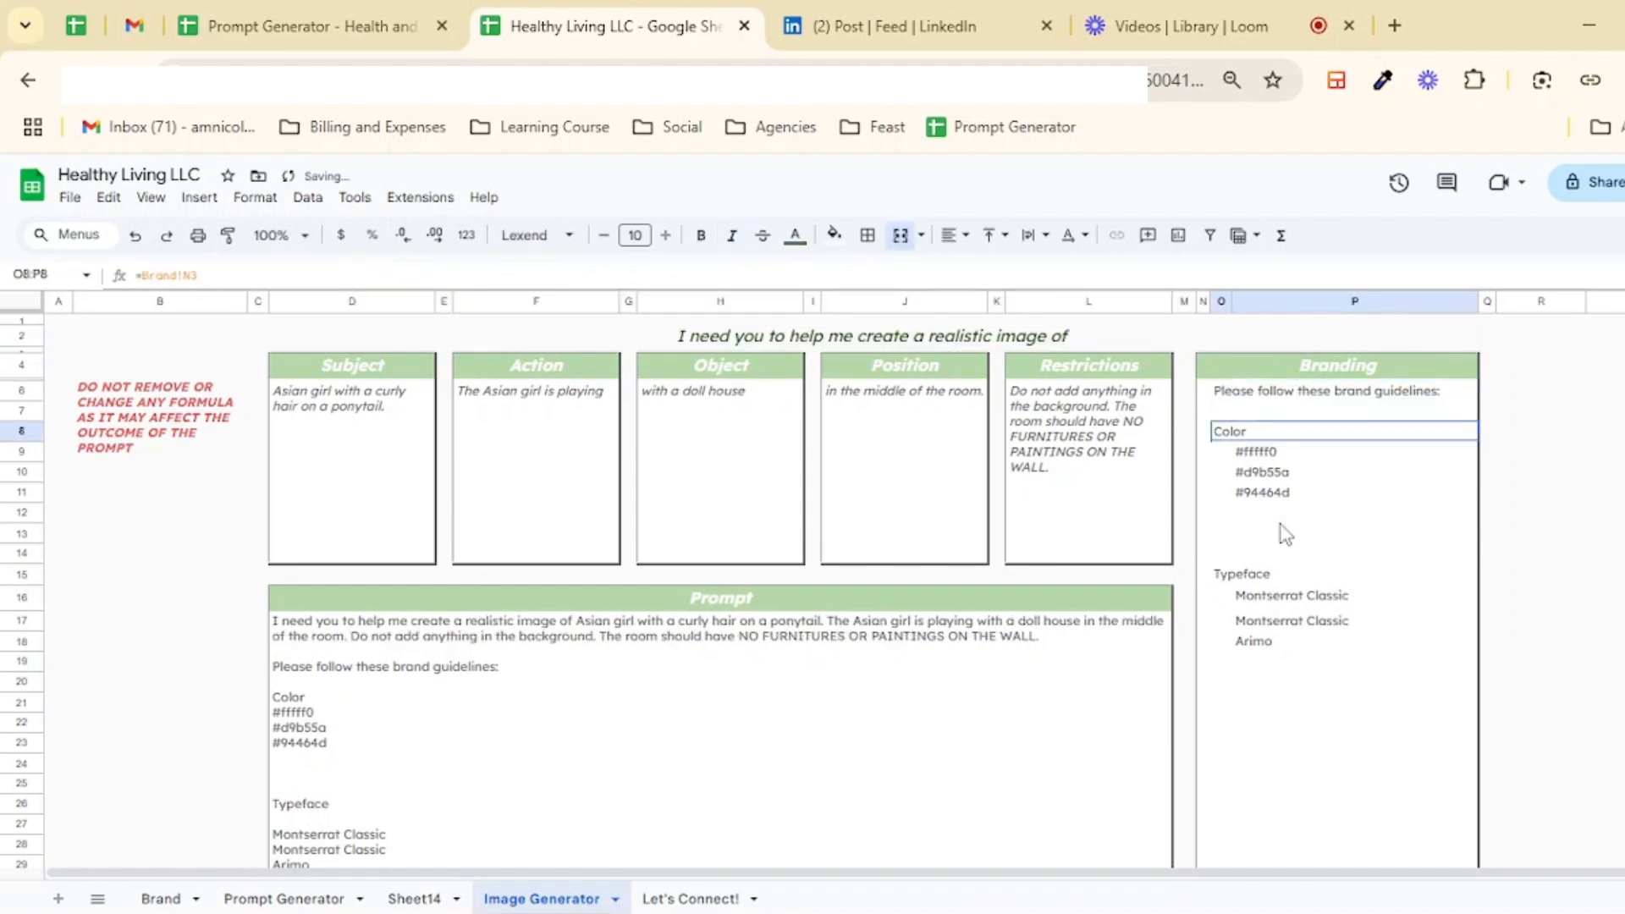
pyautogui.click(1265, 638)
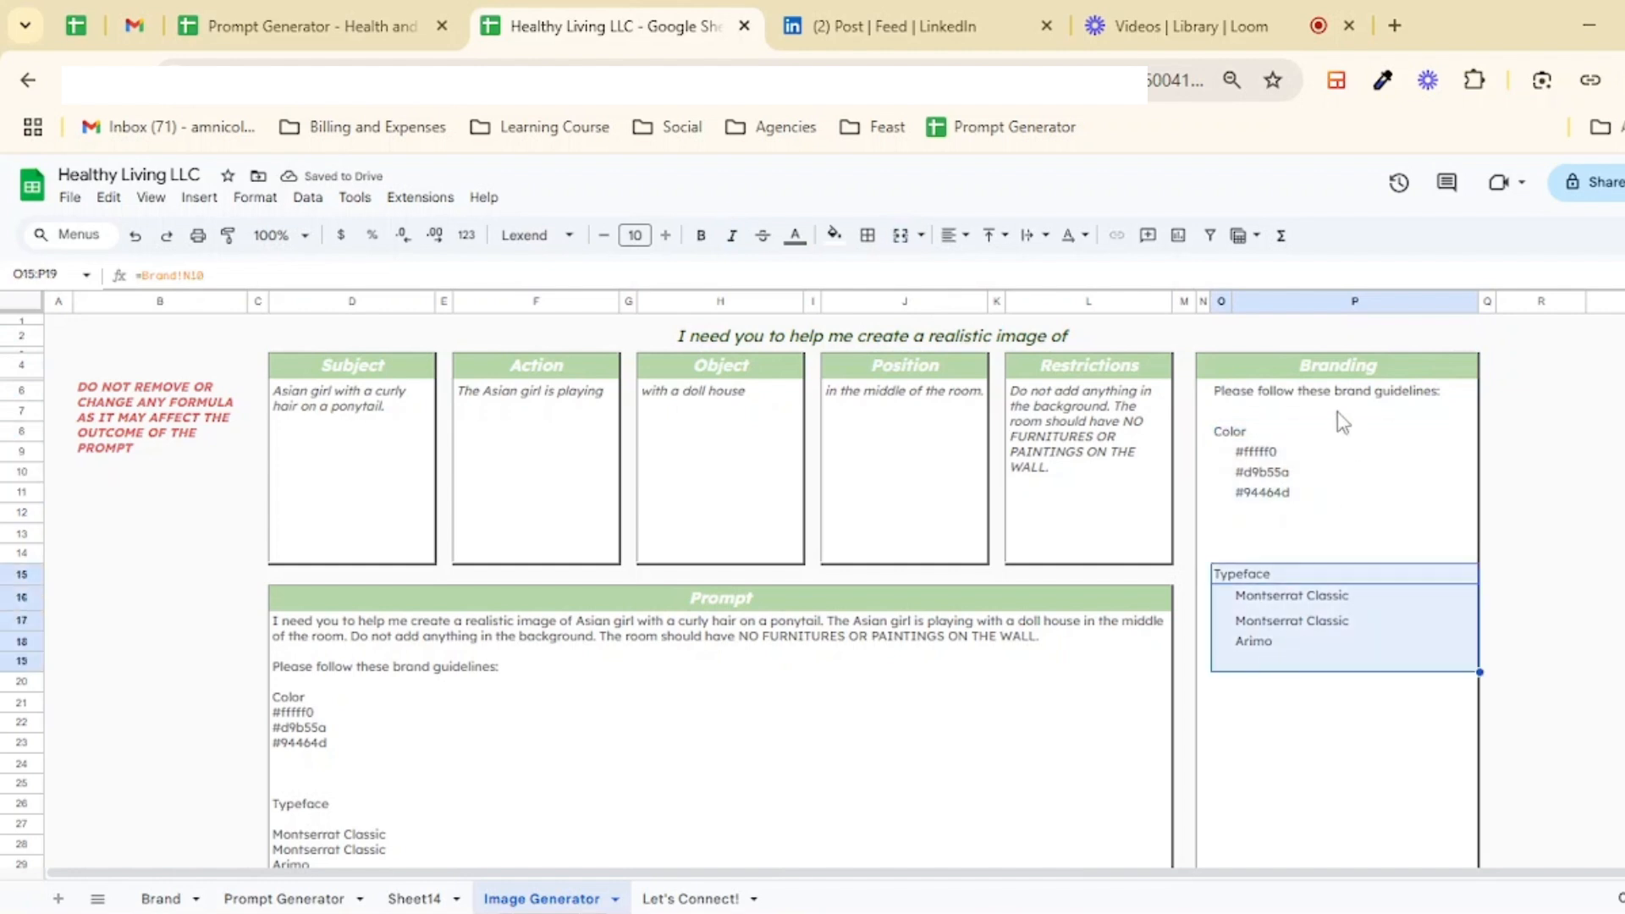
pyautogui.click(1286, 448)
pyautogui.click(234, 437)
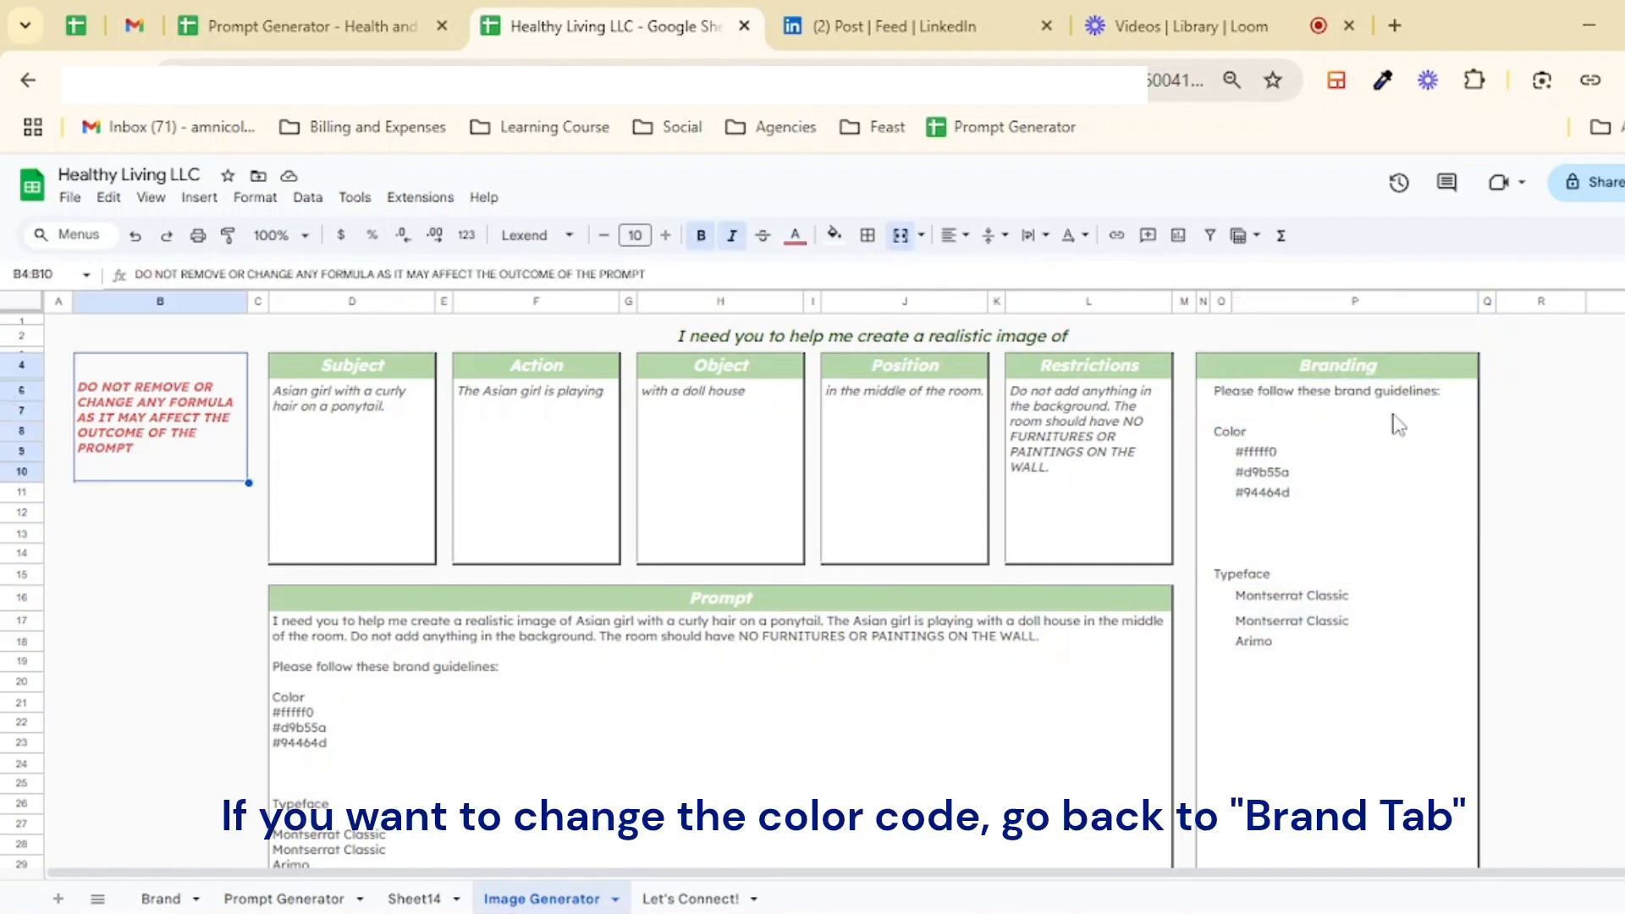
pyautogui.click(1261, 453)
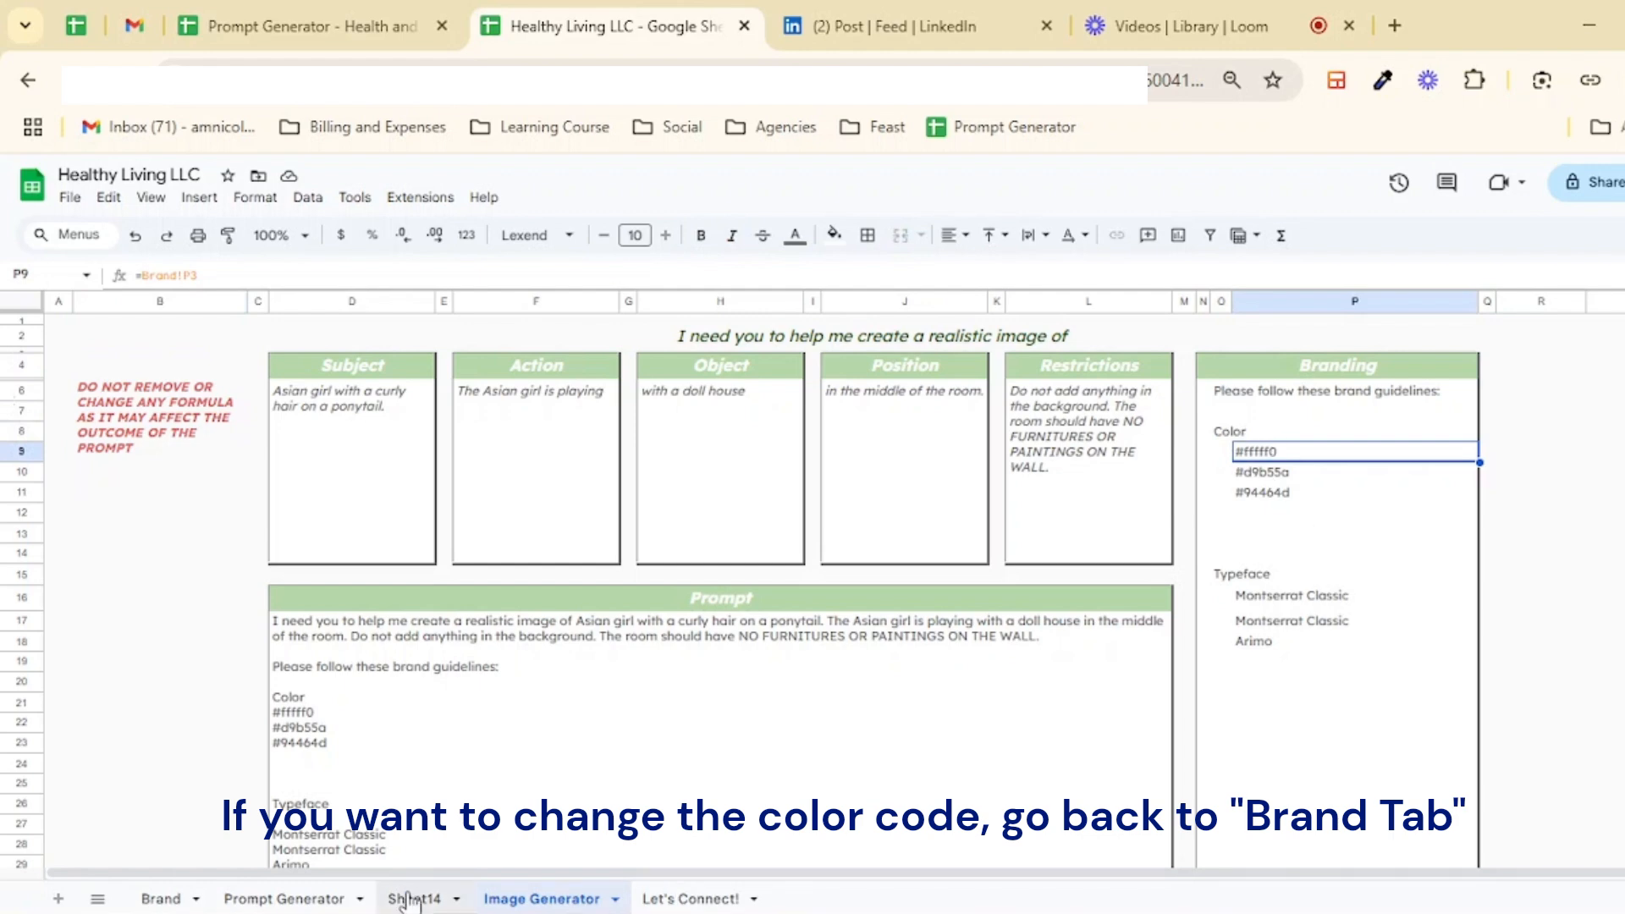
pyautogui.click(284, 898)
pyautogui.click(161, 899)
pyautogui.doubleClick(965, 359)
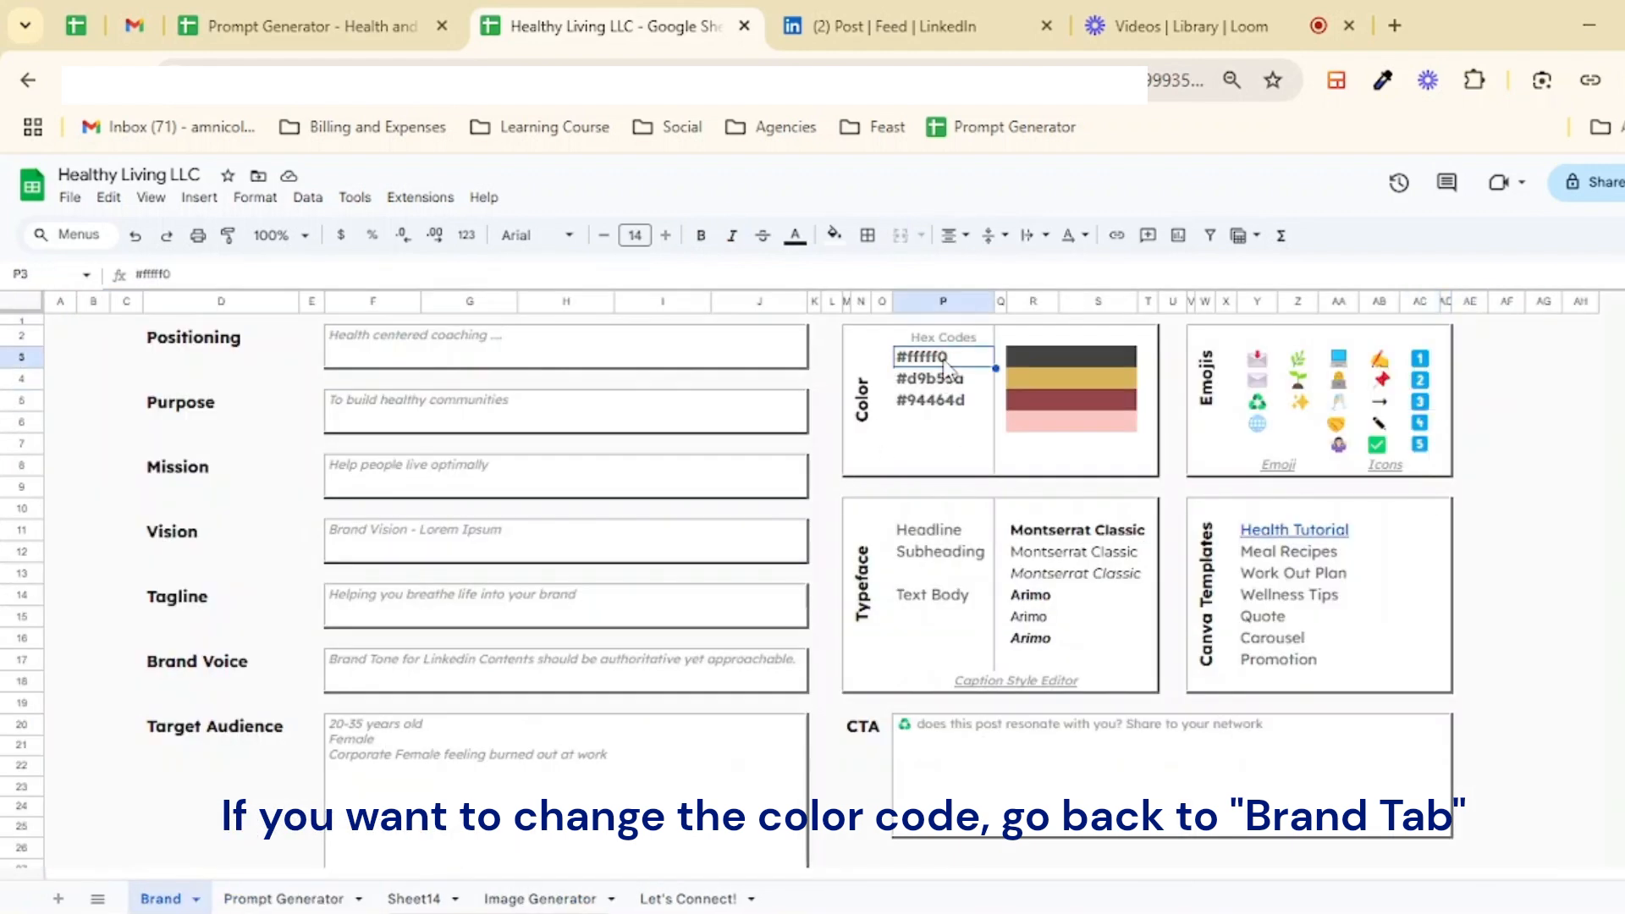
pyautogui.press('BackSpace')
pyautogui.write('F')
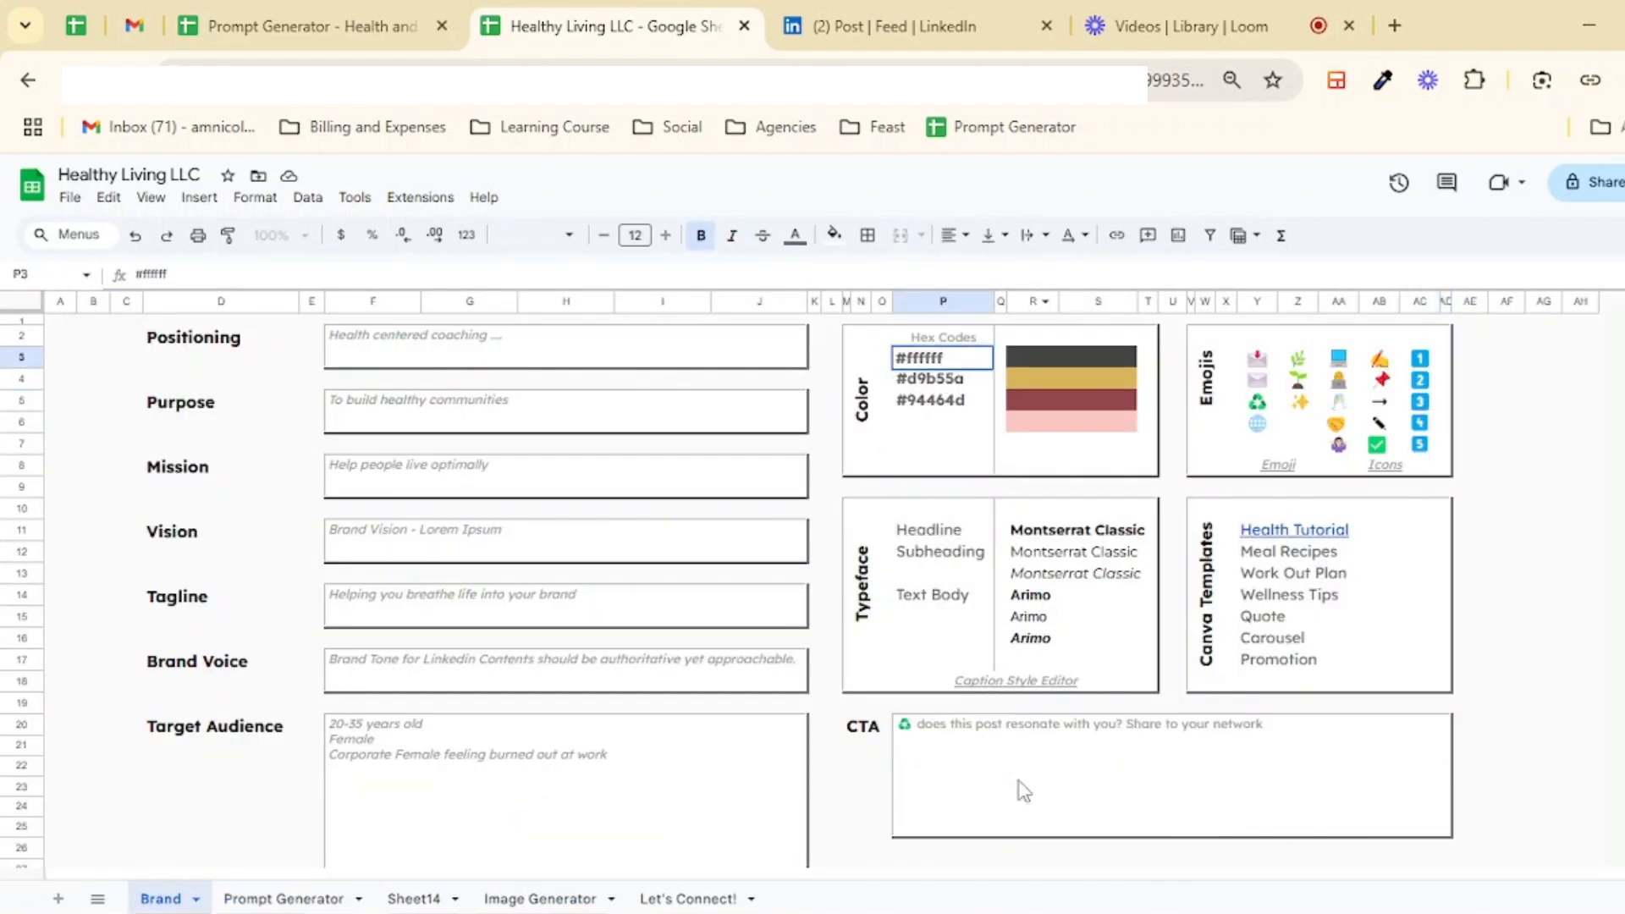
# Step: Change the headline typeface on the Brand sheet to Montserrat
pyautogui.click(569, 899)
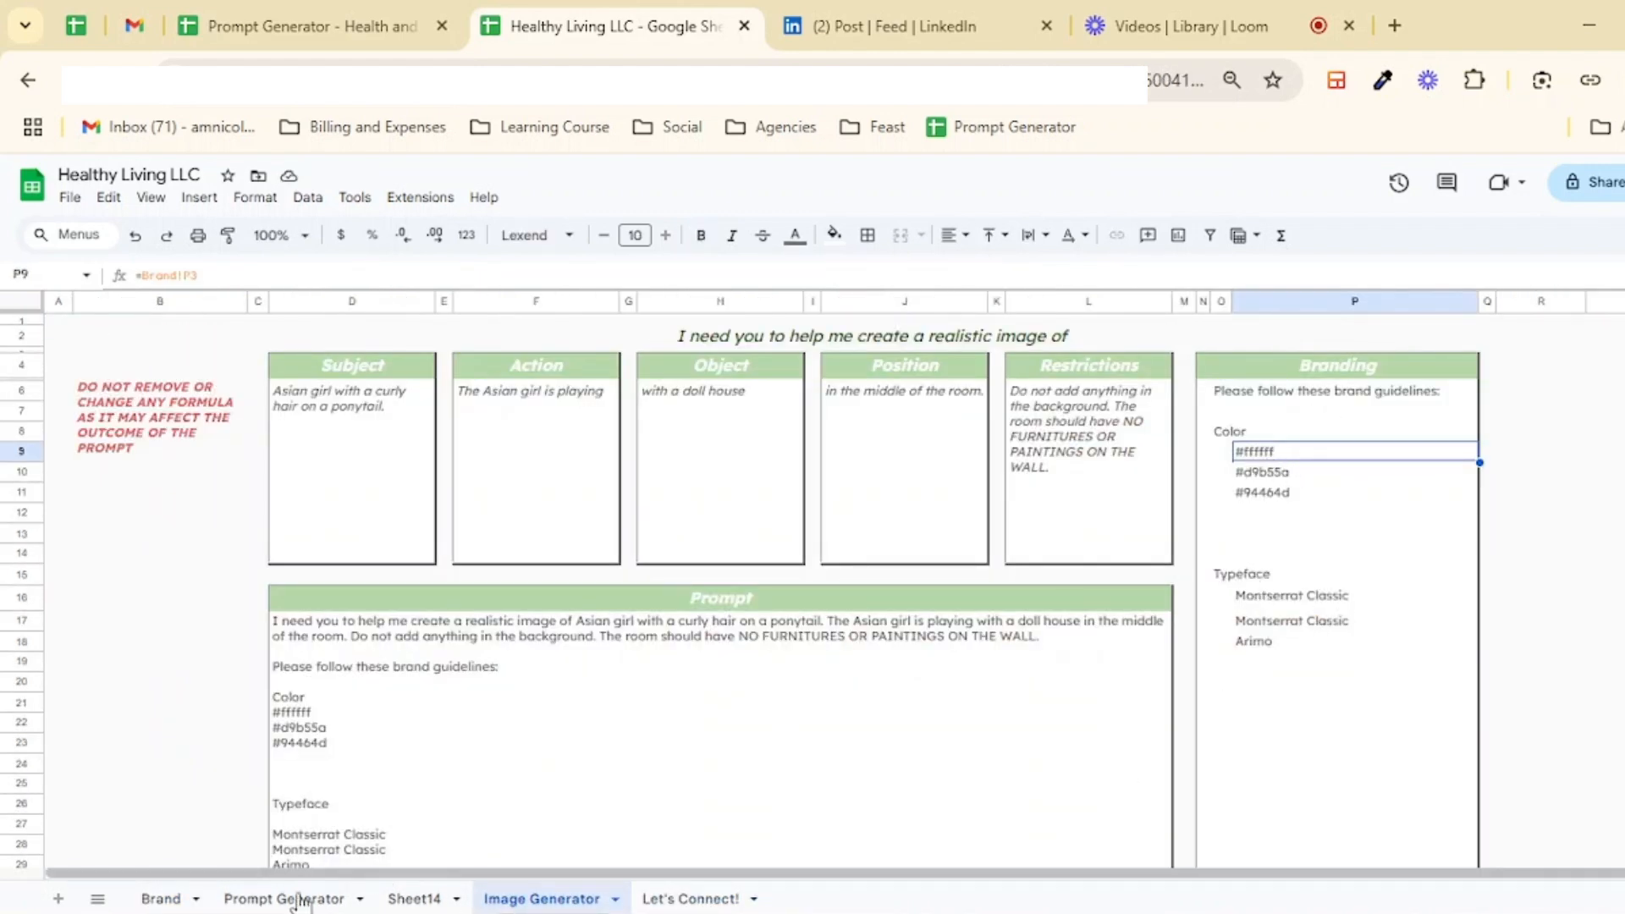
pyautogui.click(163, 899)
pyautogui.click(1049, 558)
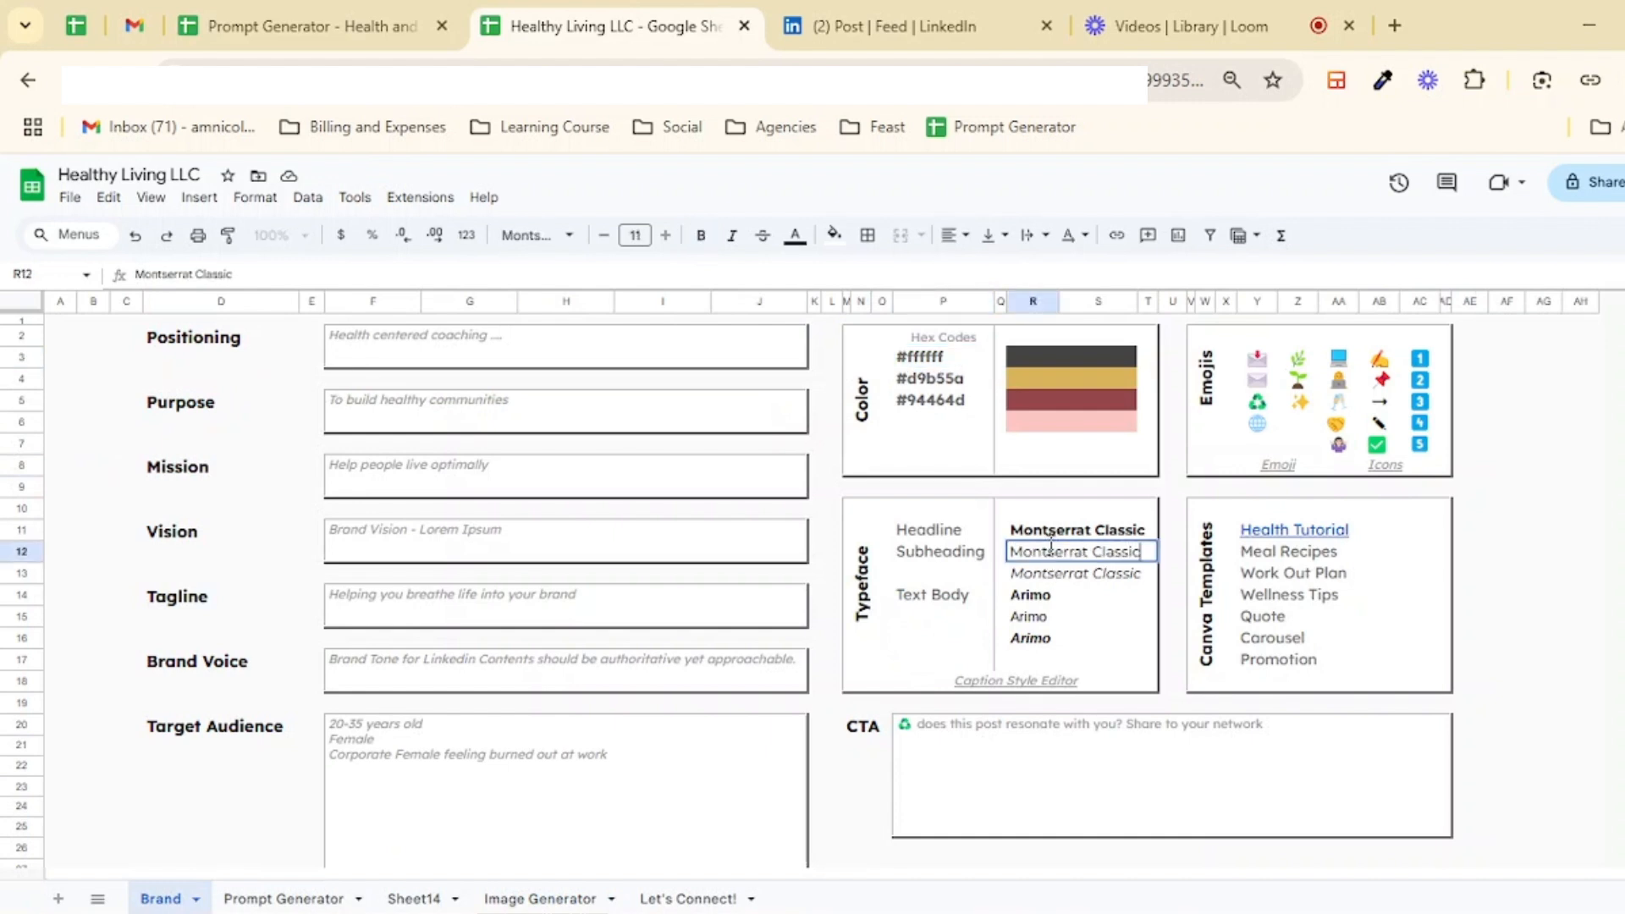
pyautogui.click(1100, 529)
pyautogui.doubleClick(1107, 529)
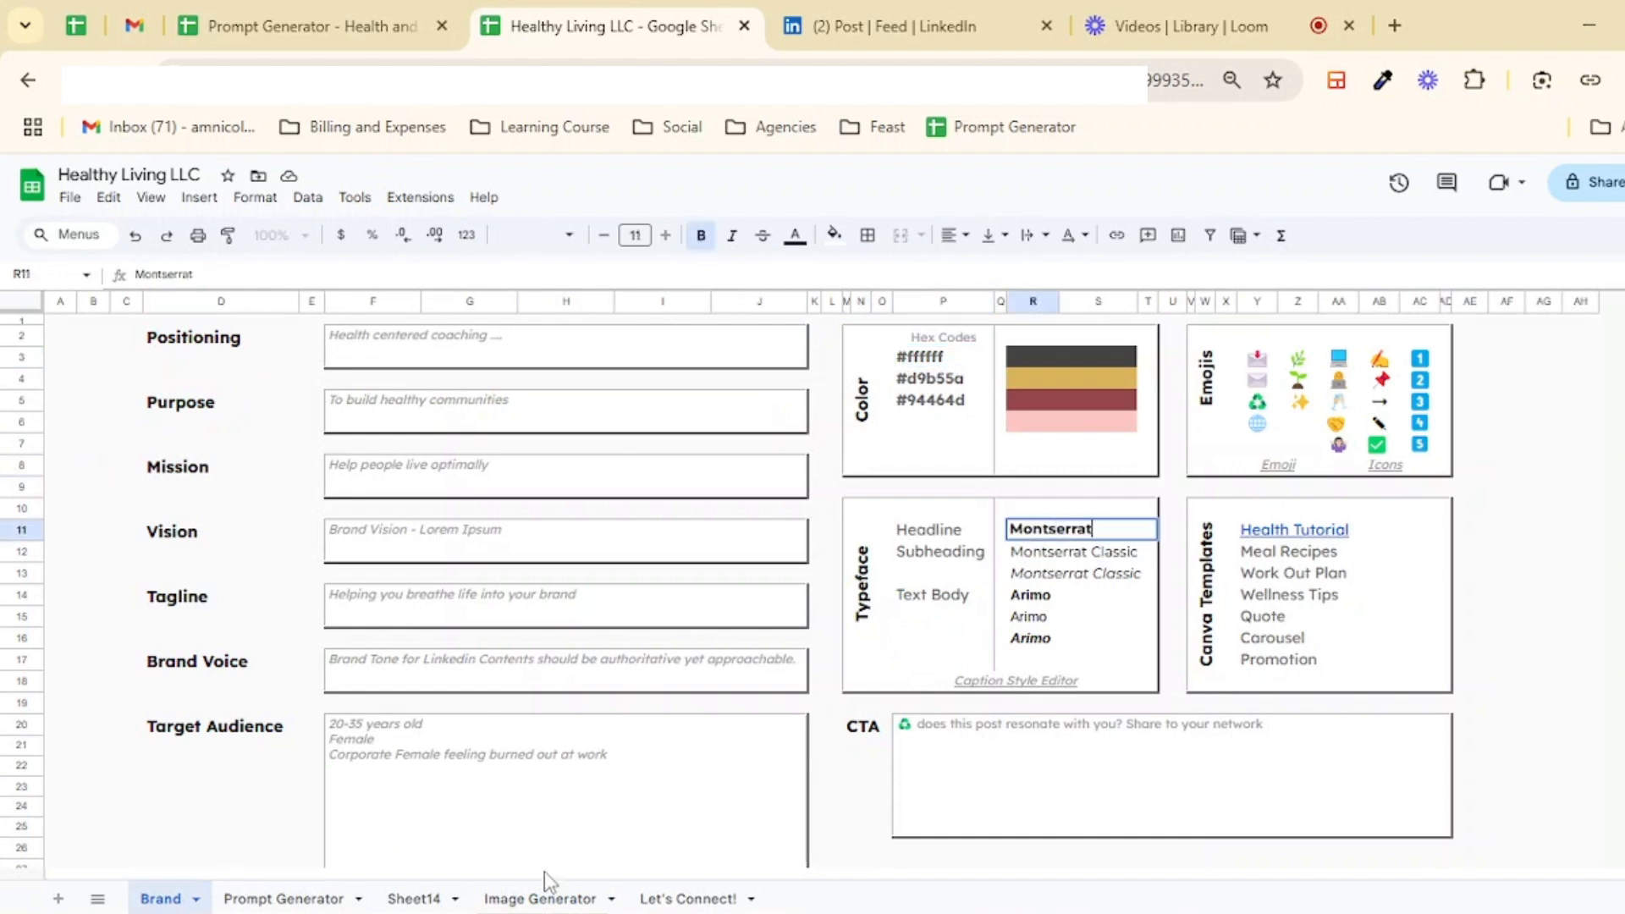
pyautogui.click(540, 896)
# Step: Copy the assembled Image Generator prompt and submit it in a new ChatGPT chat
pyautogui.scroll(-2, 1176, 558)
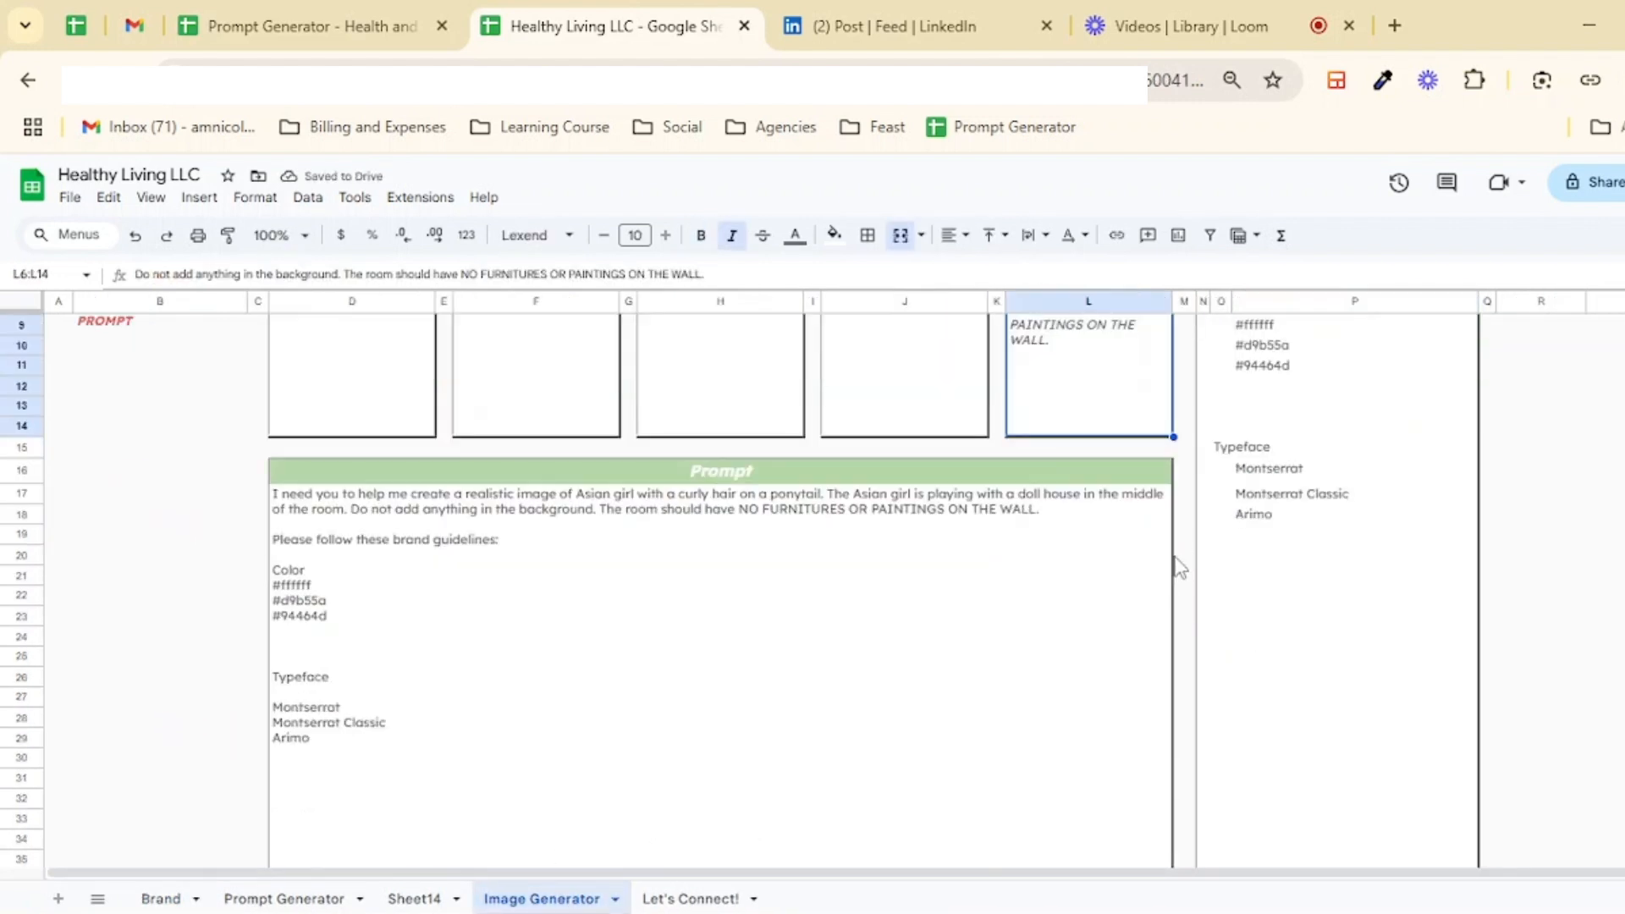
pyautogui.click(369, 501)
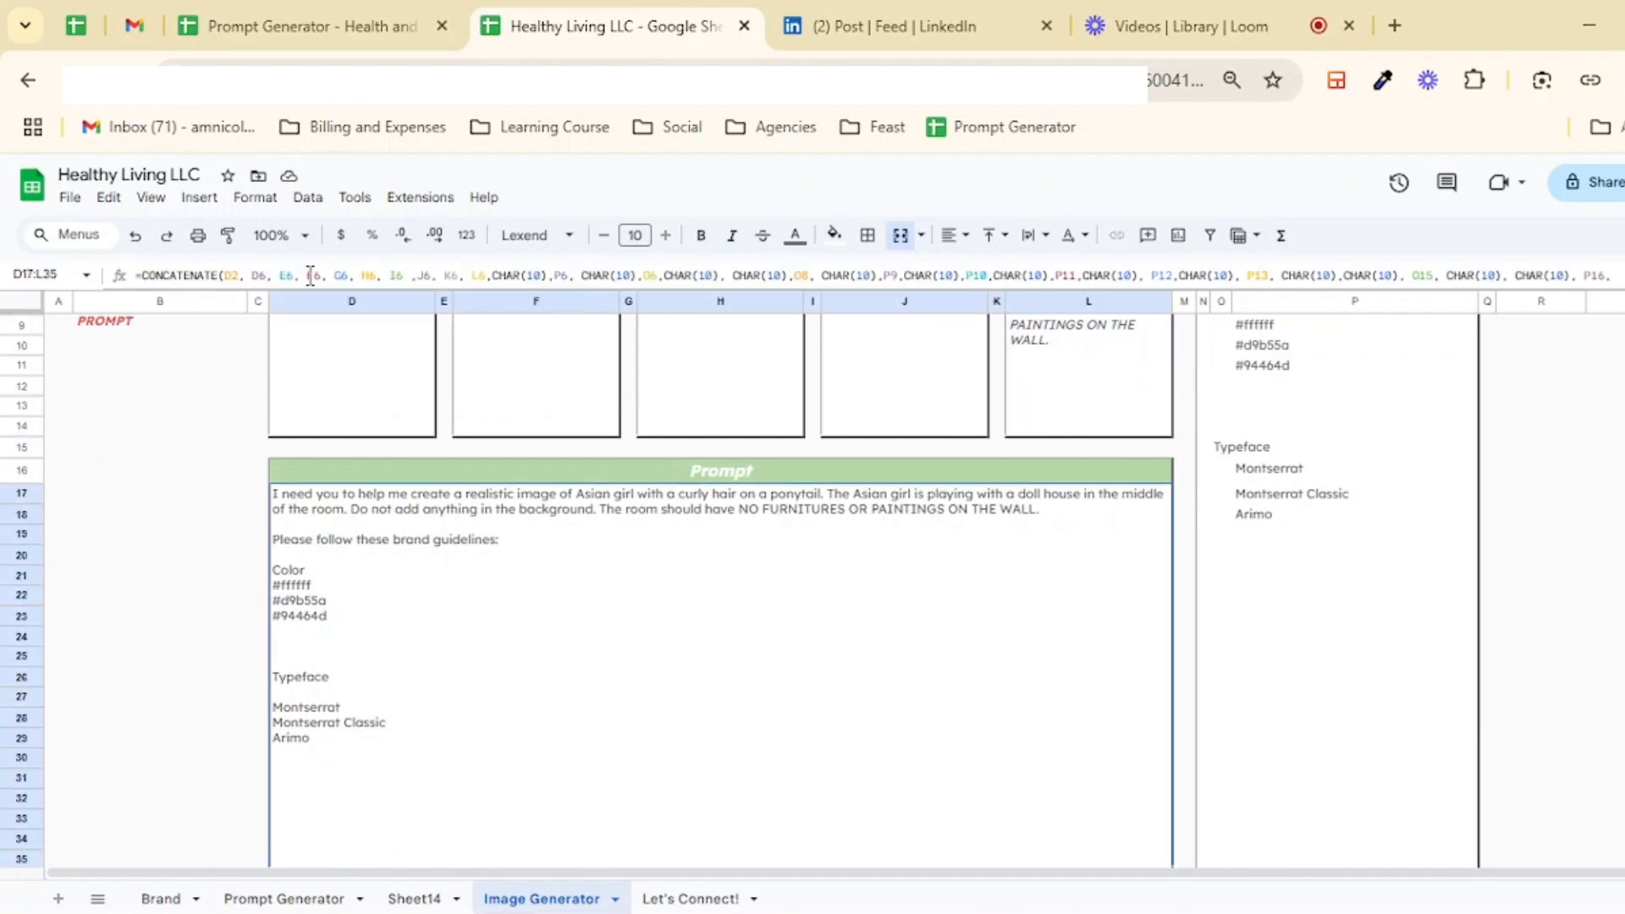
pyautogui.scroll(-1, 745, 434)
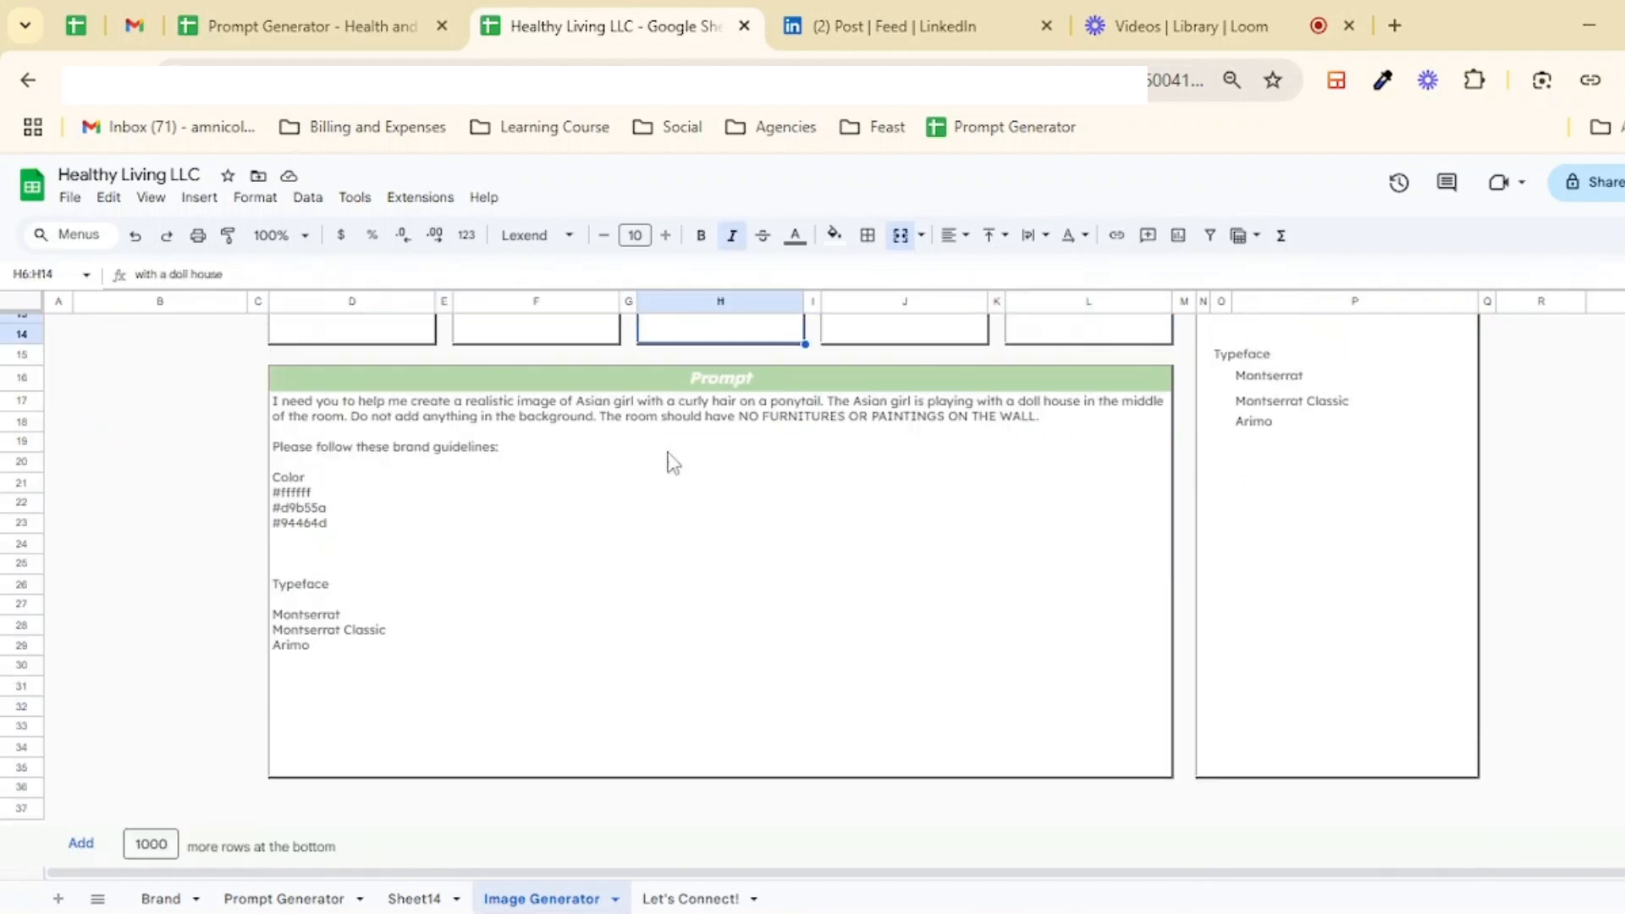
pyautogui.hotkey('ctrl', 'c')
pyautogui.click(1315, 825)
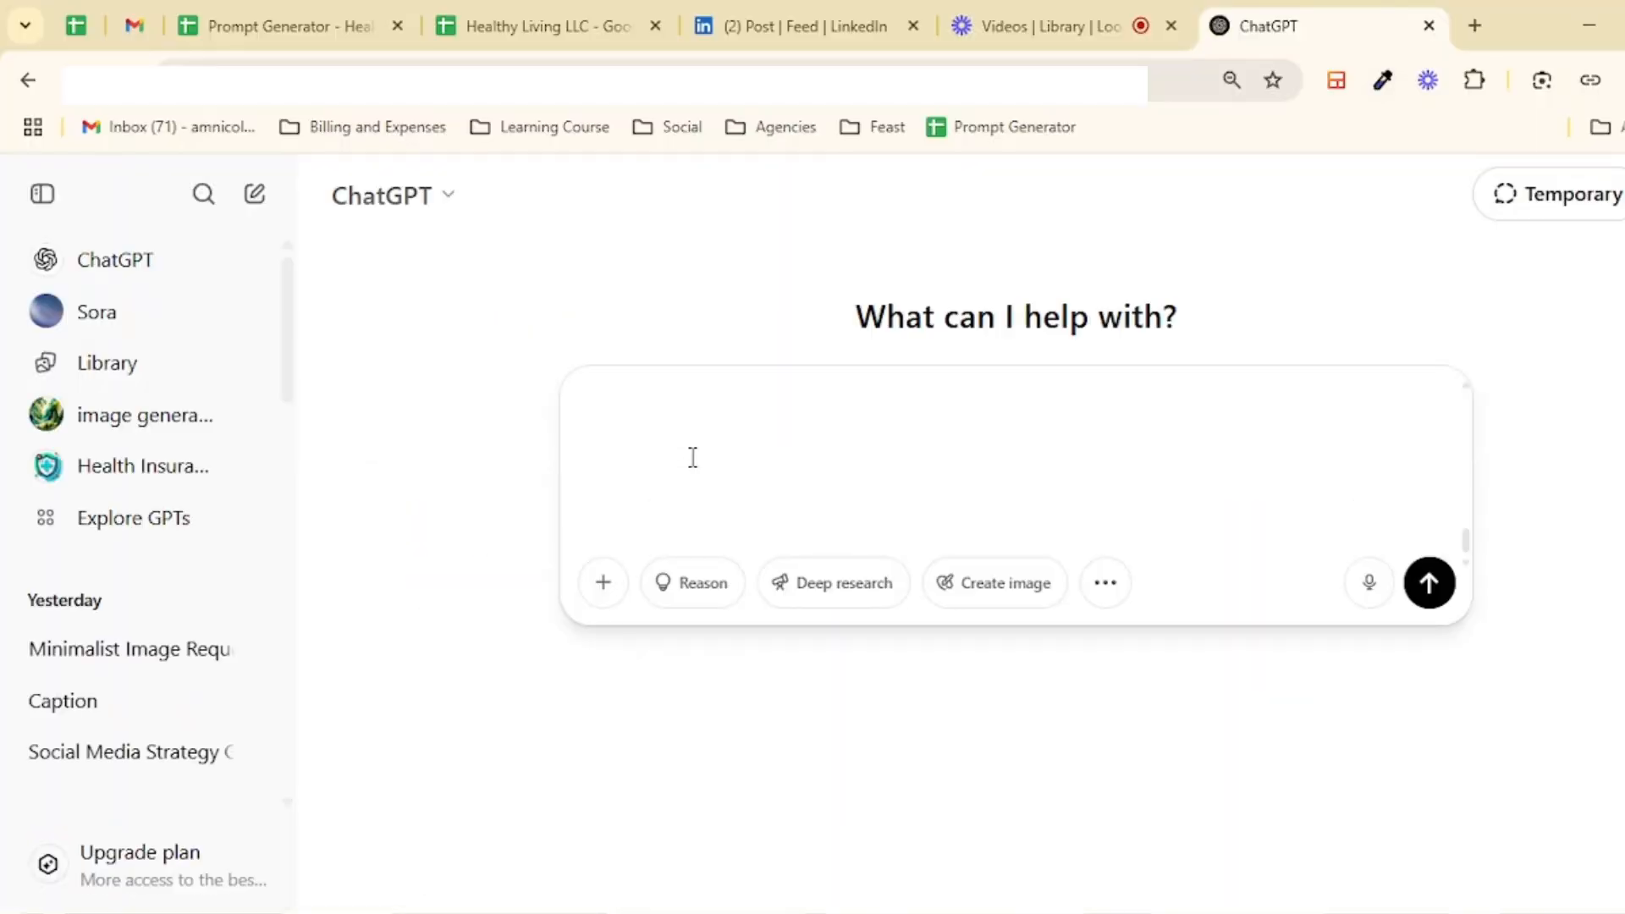
pyautogui.hotkey('ctrl', 'v')
pyautogui.press('Return')
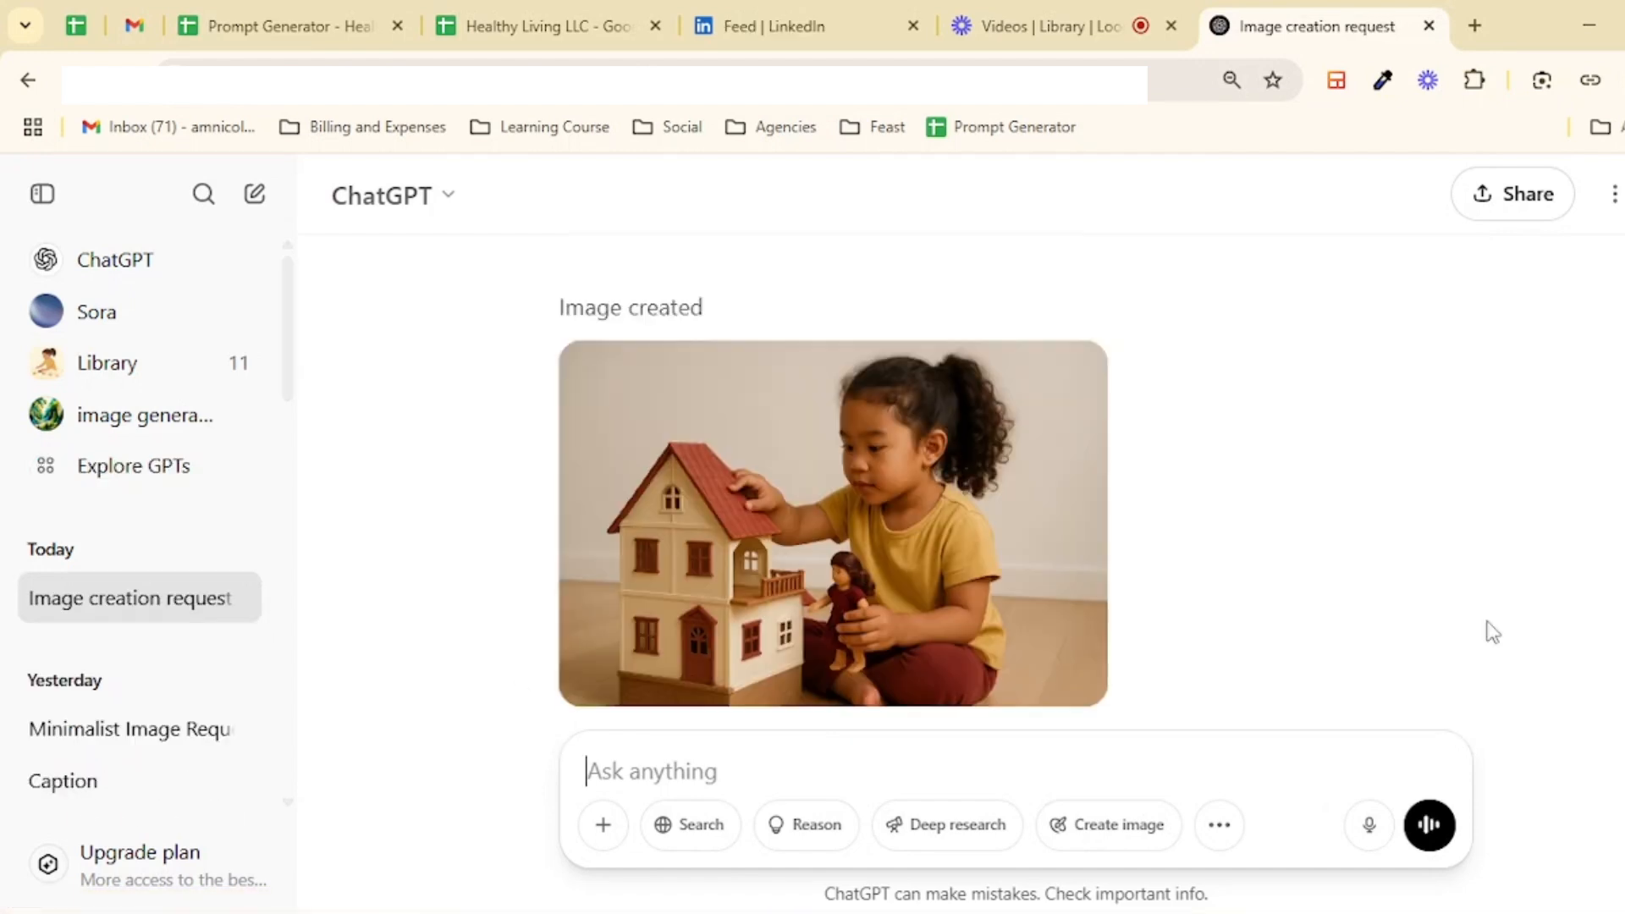
# Step: Open the image ChatGPT created of the girl playing with a doll house
pyautogui.scroll(15, 1489, 631)
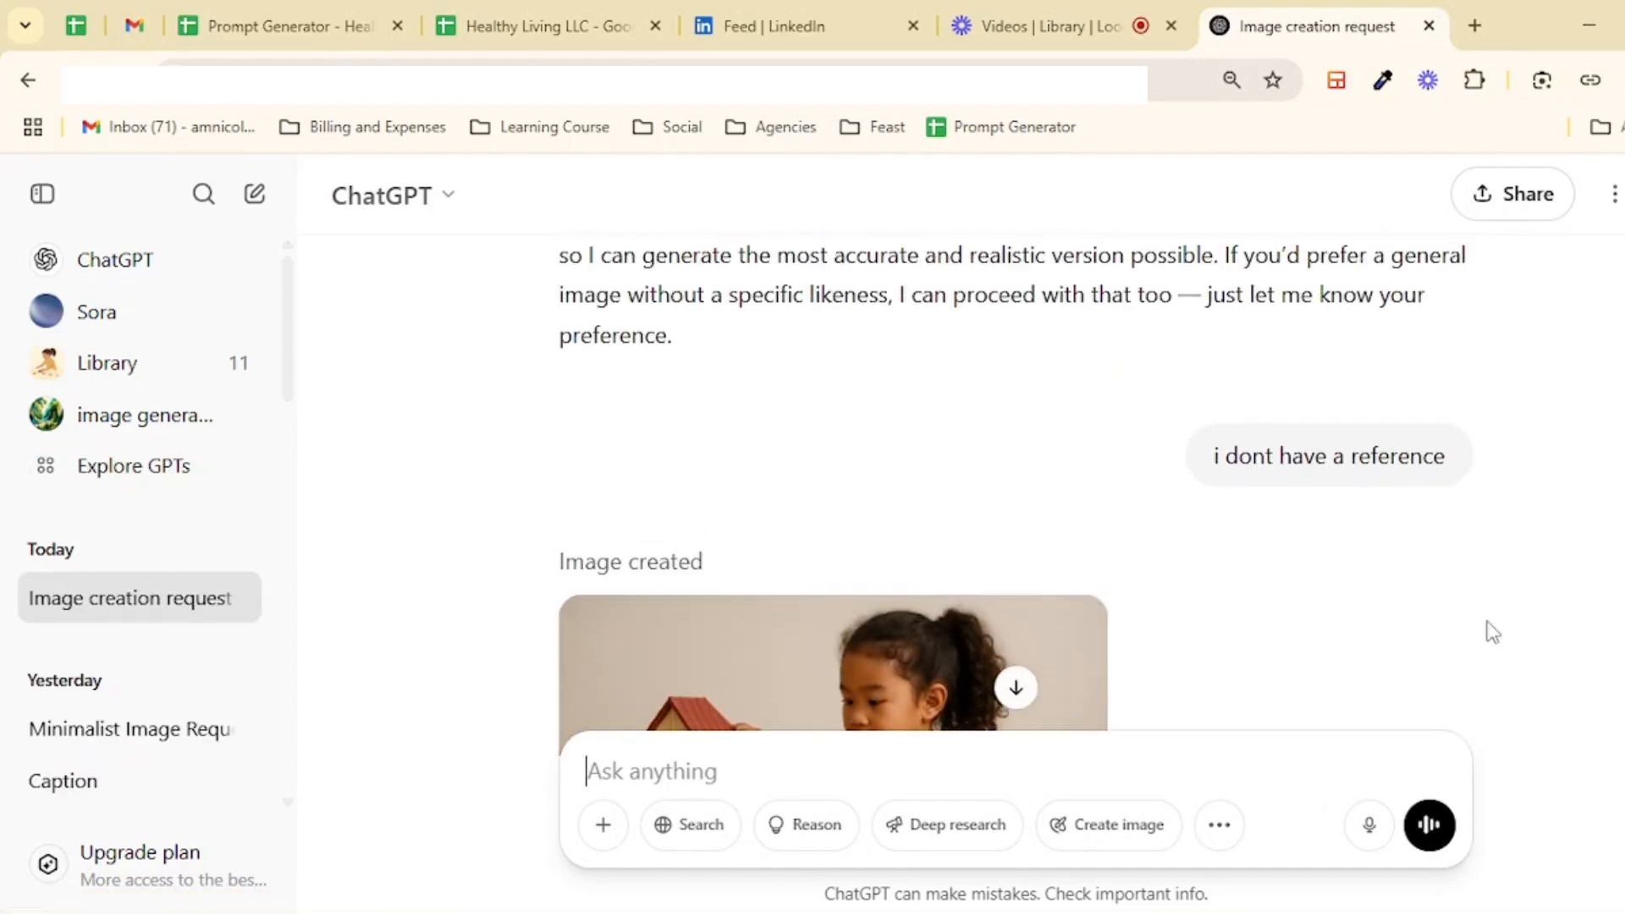
pyautogui.scroll(-10, 1087, 461)
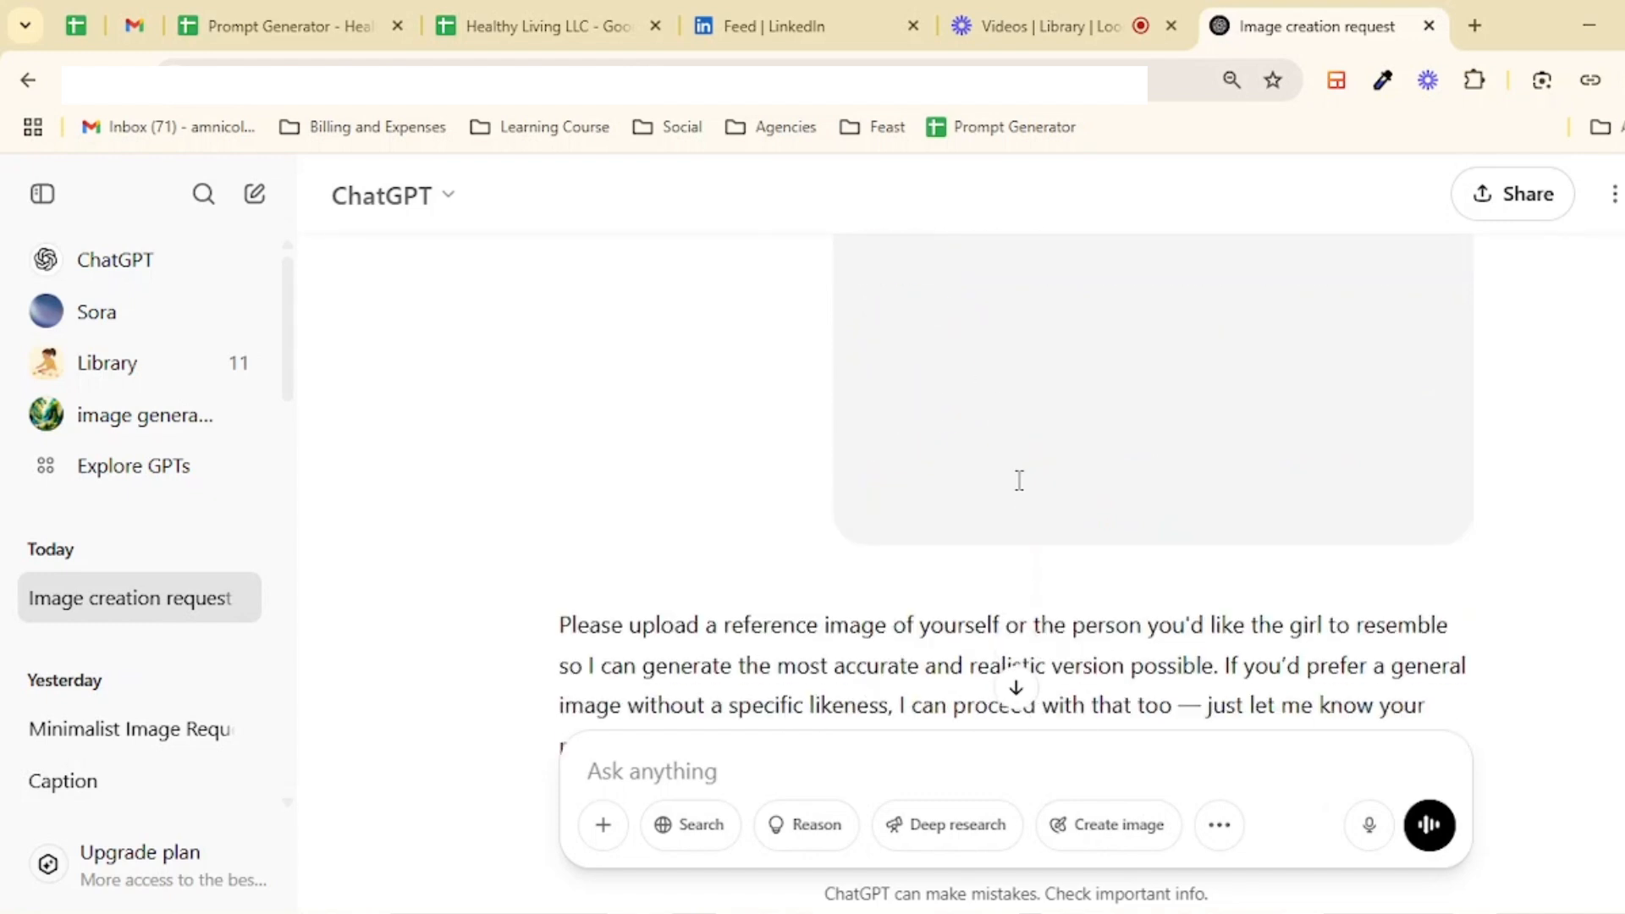
pyautogui.click(1081, 446)
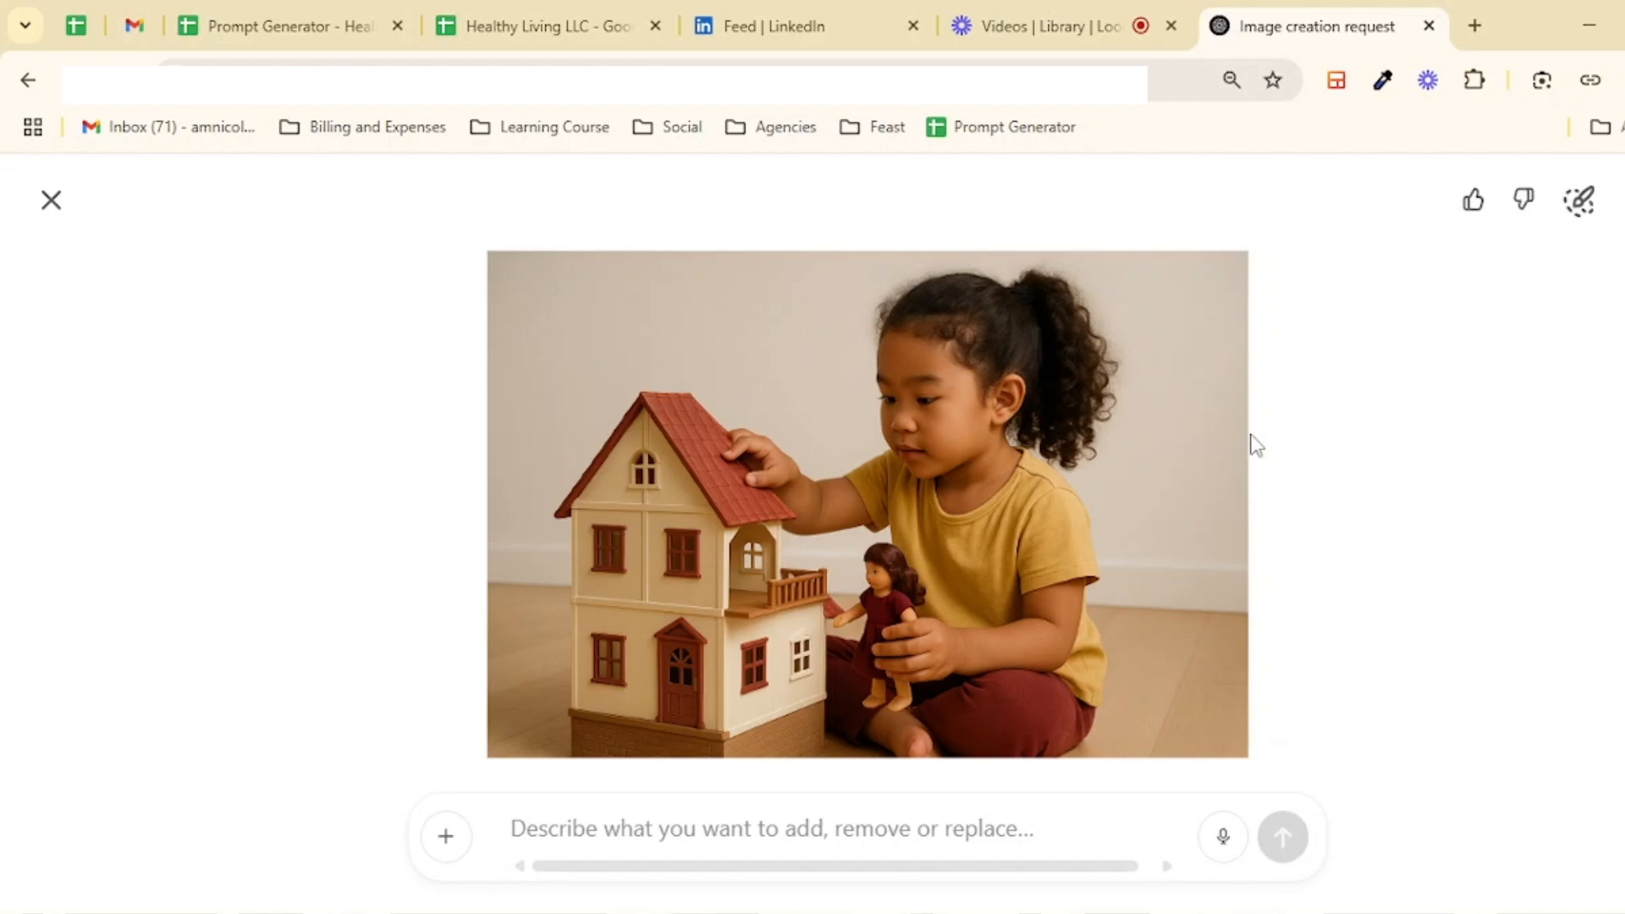
# Step: Compare the Brand sheet colours with the generated image
pyautogui.click(550, 26)
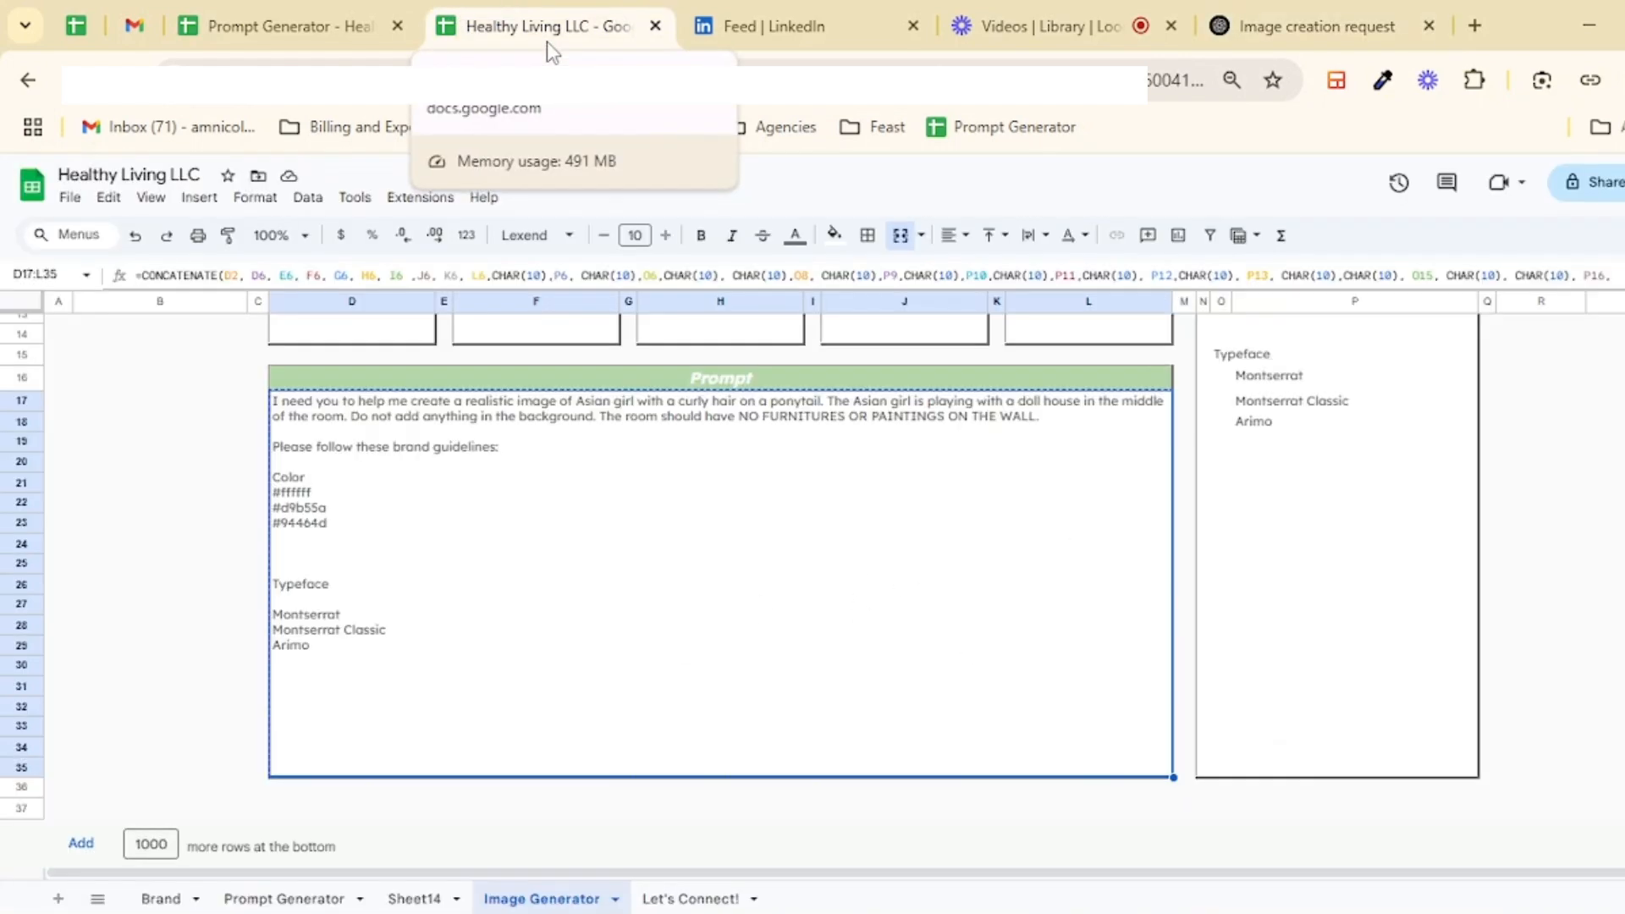
pyautogui.click(154, 899)
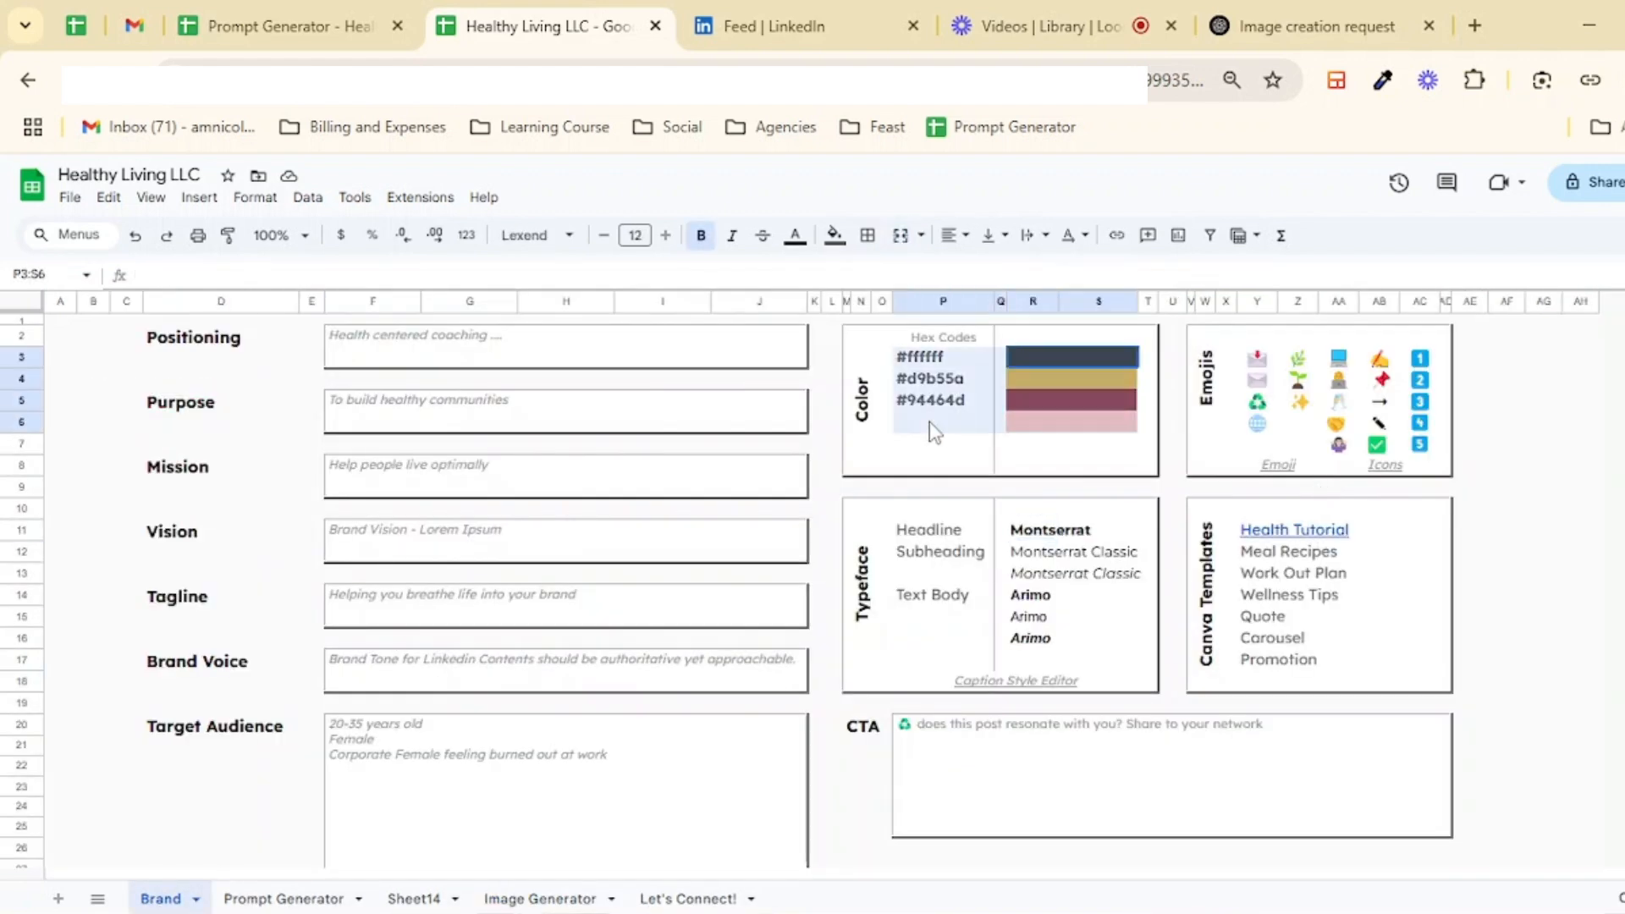
pyautogui.click(1303, 26)
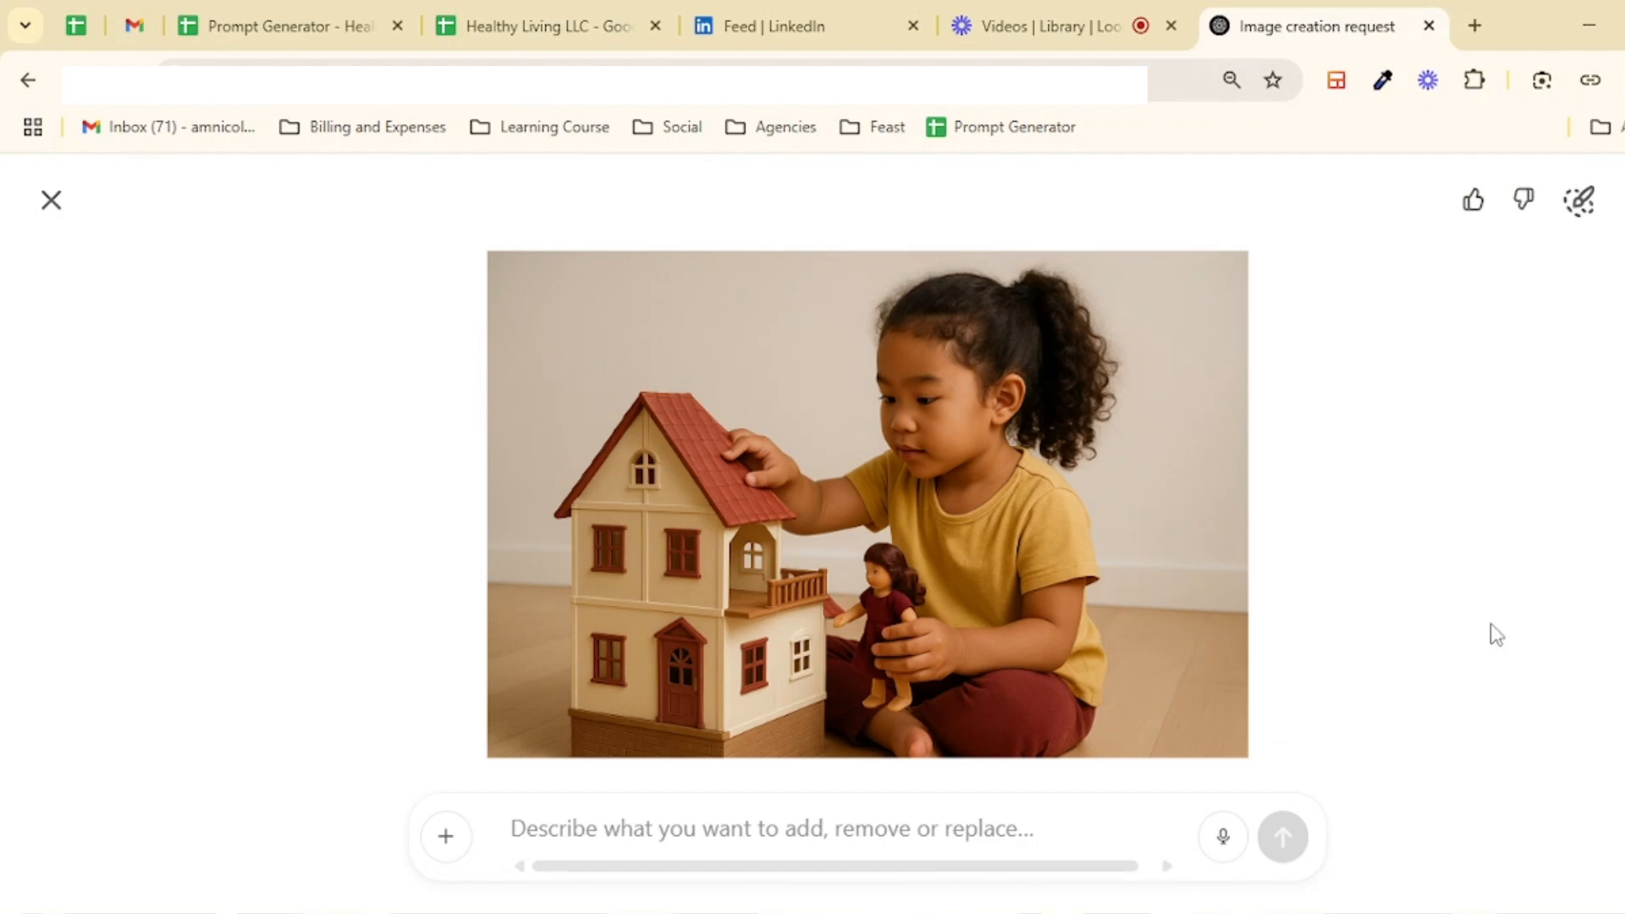
pyautogui.click(1077, 5)
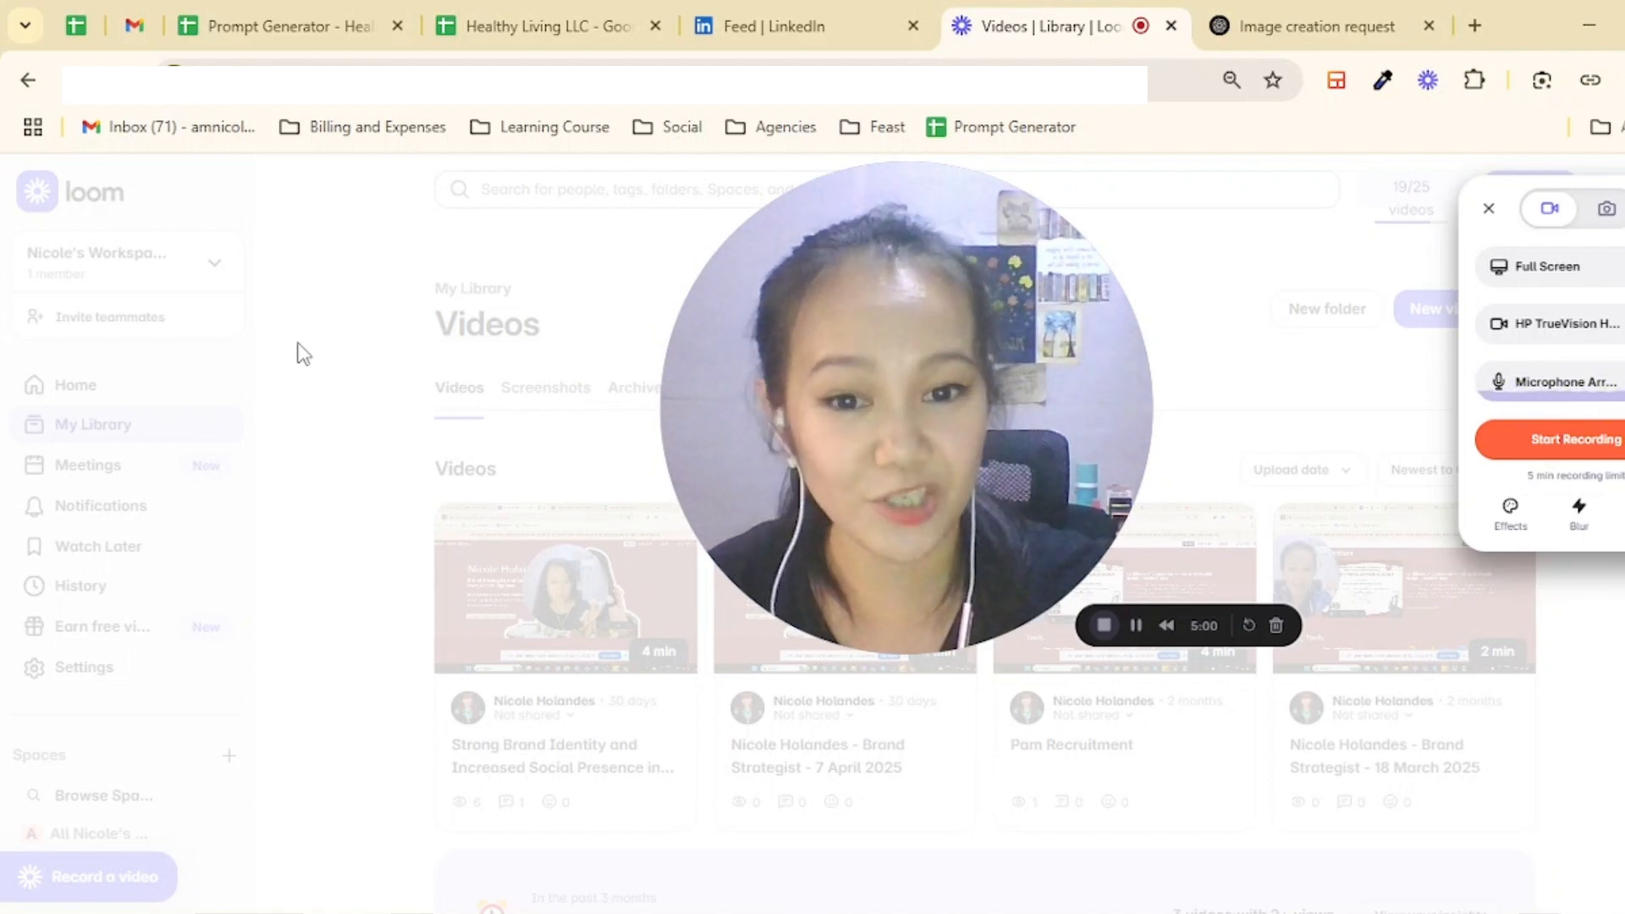
pyautogui.click(528, 25)
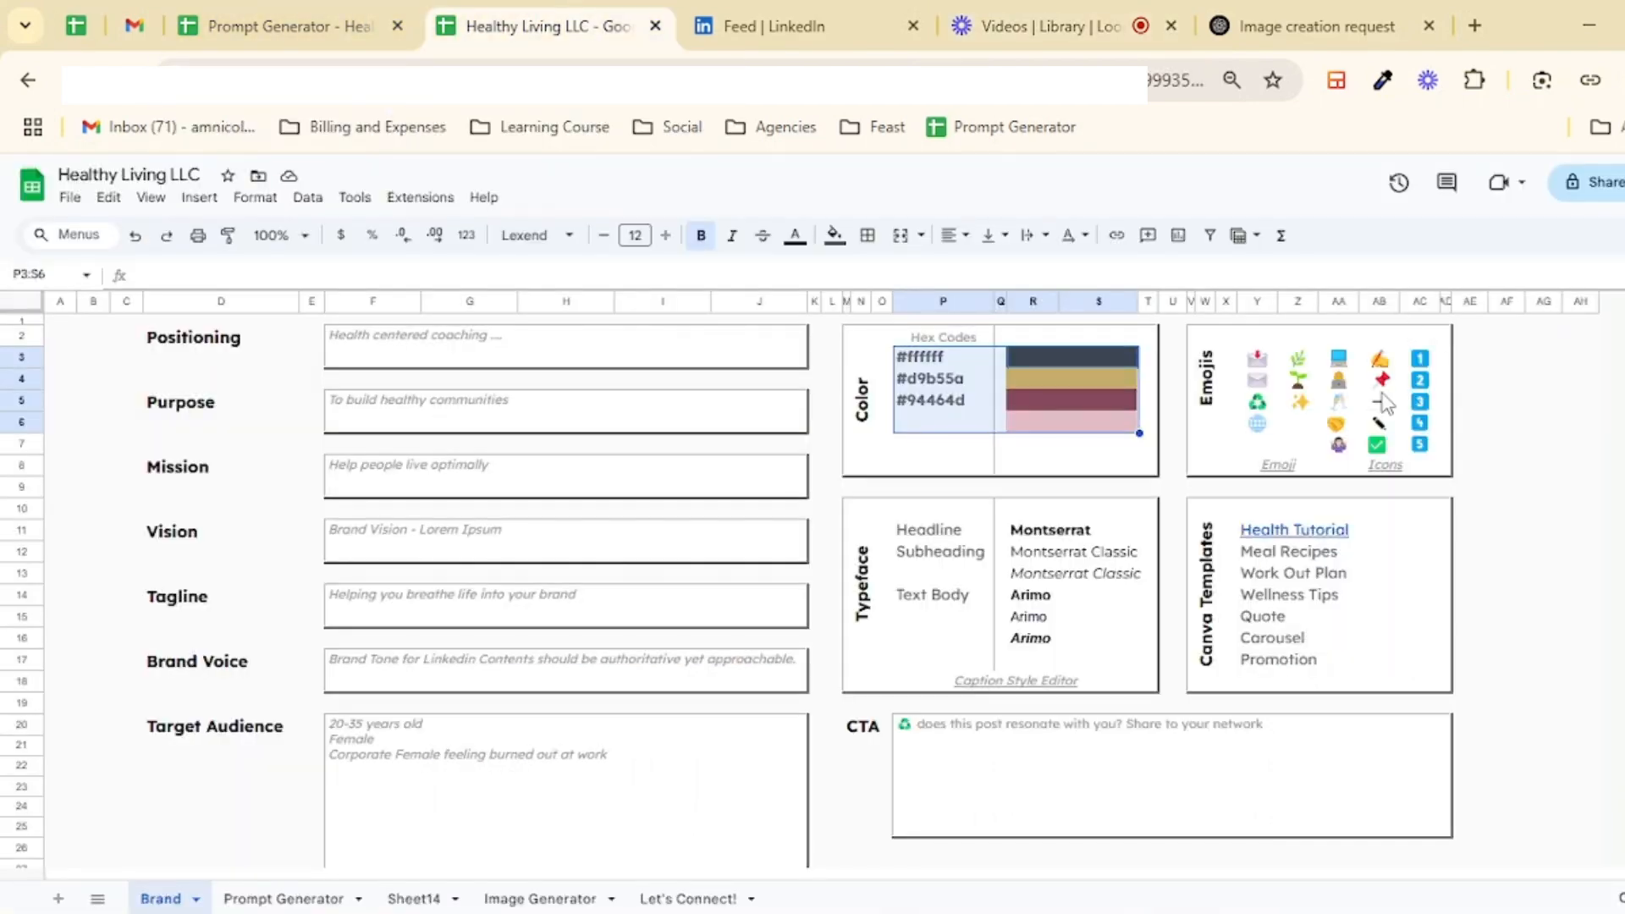
pyautogui.click(669, 898)
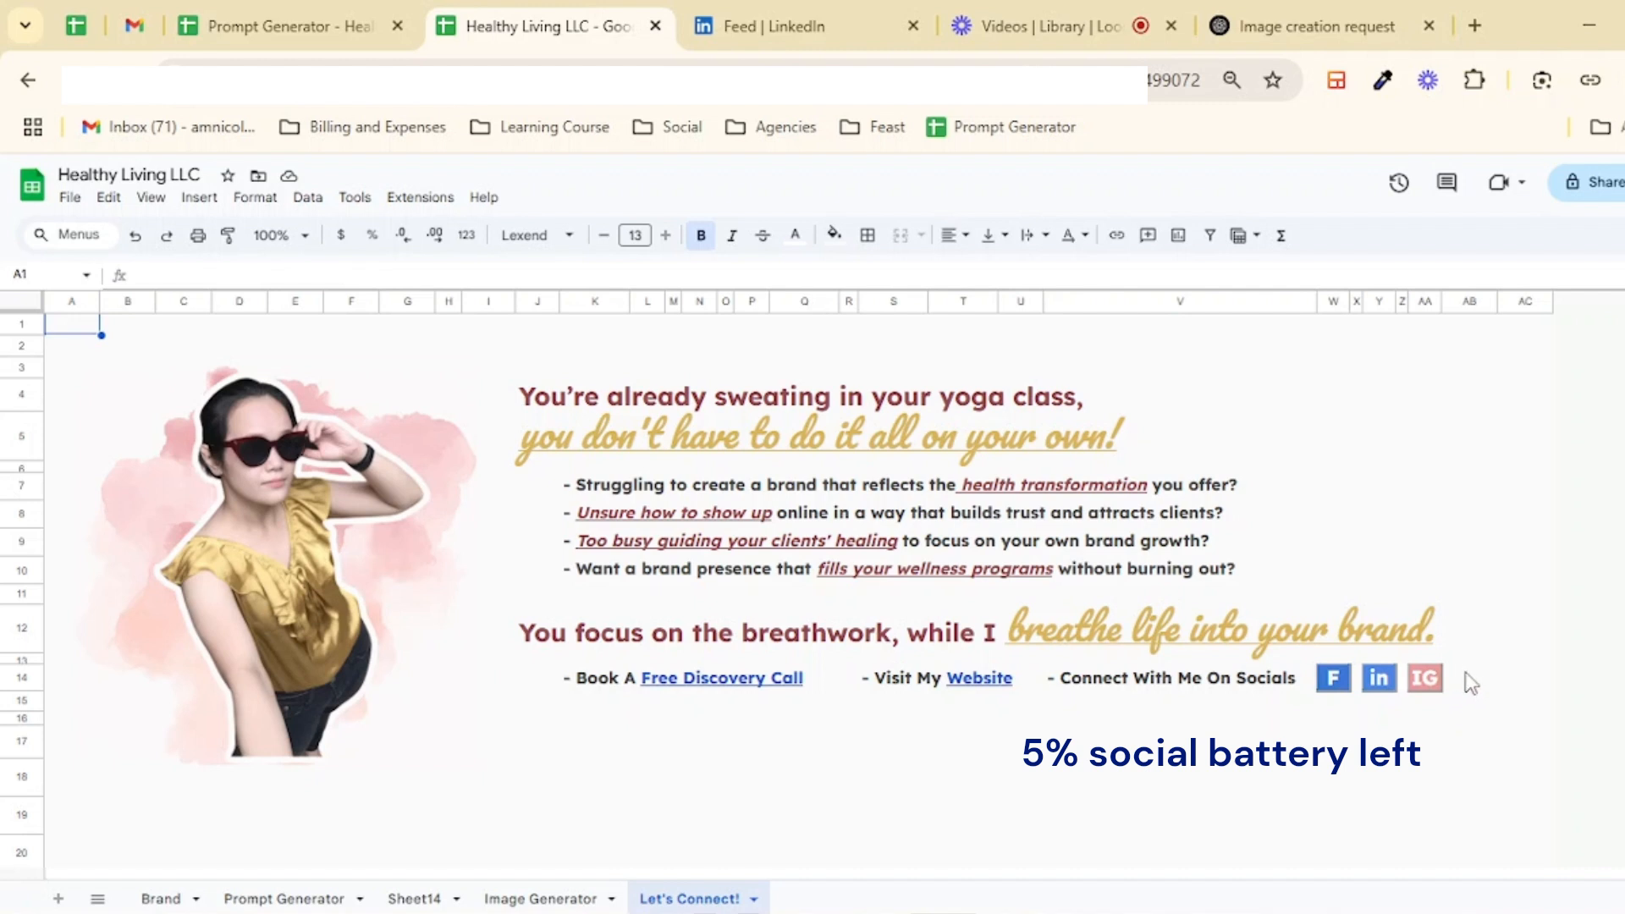
pyautogui.click(1098, 5)
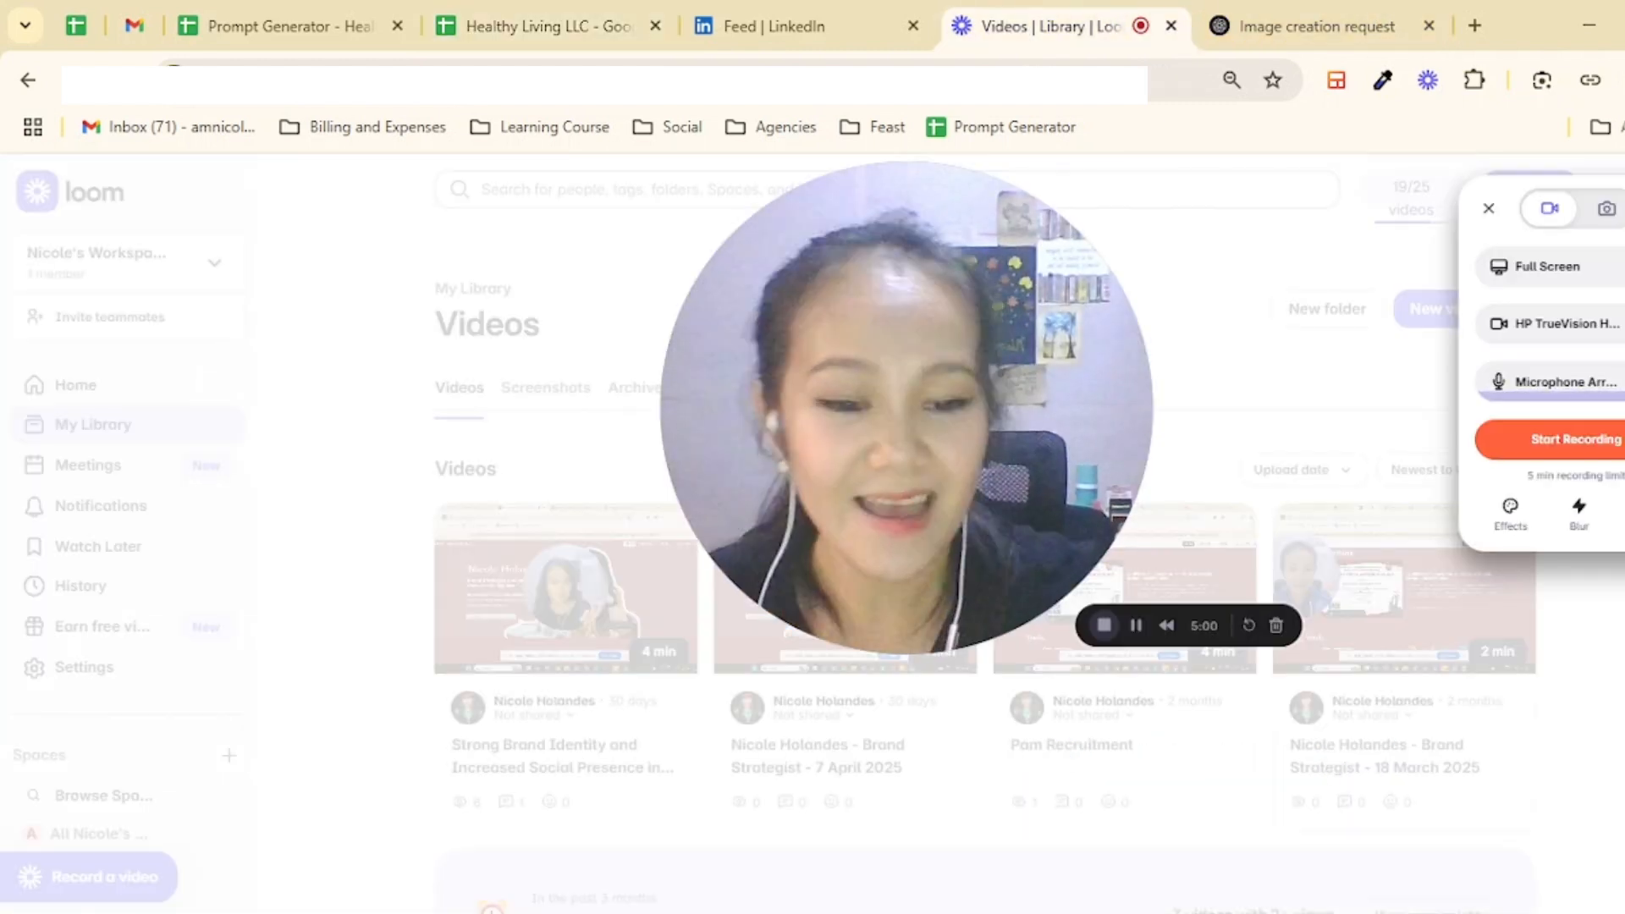